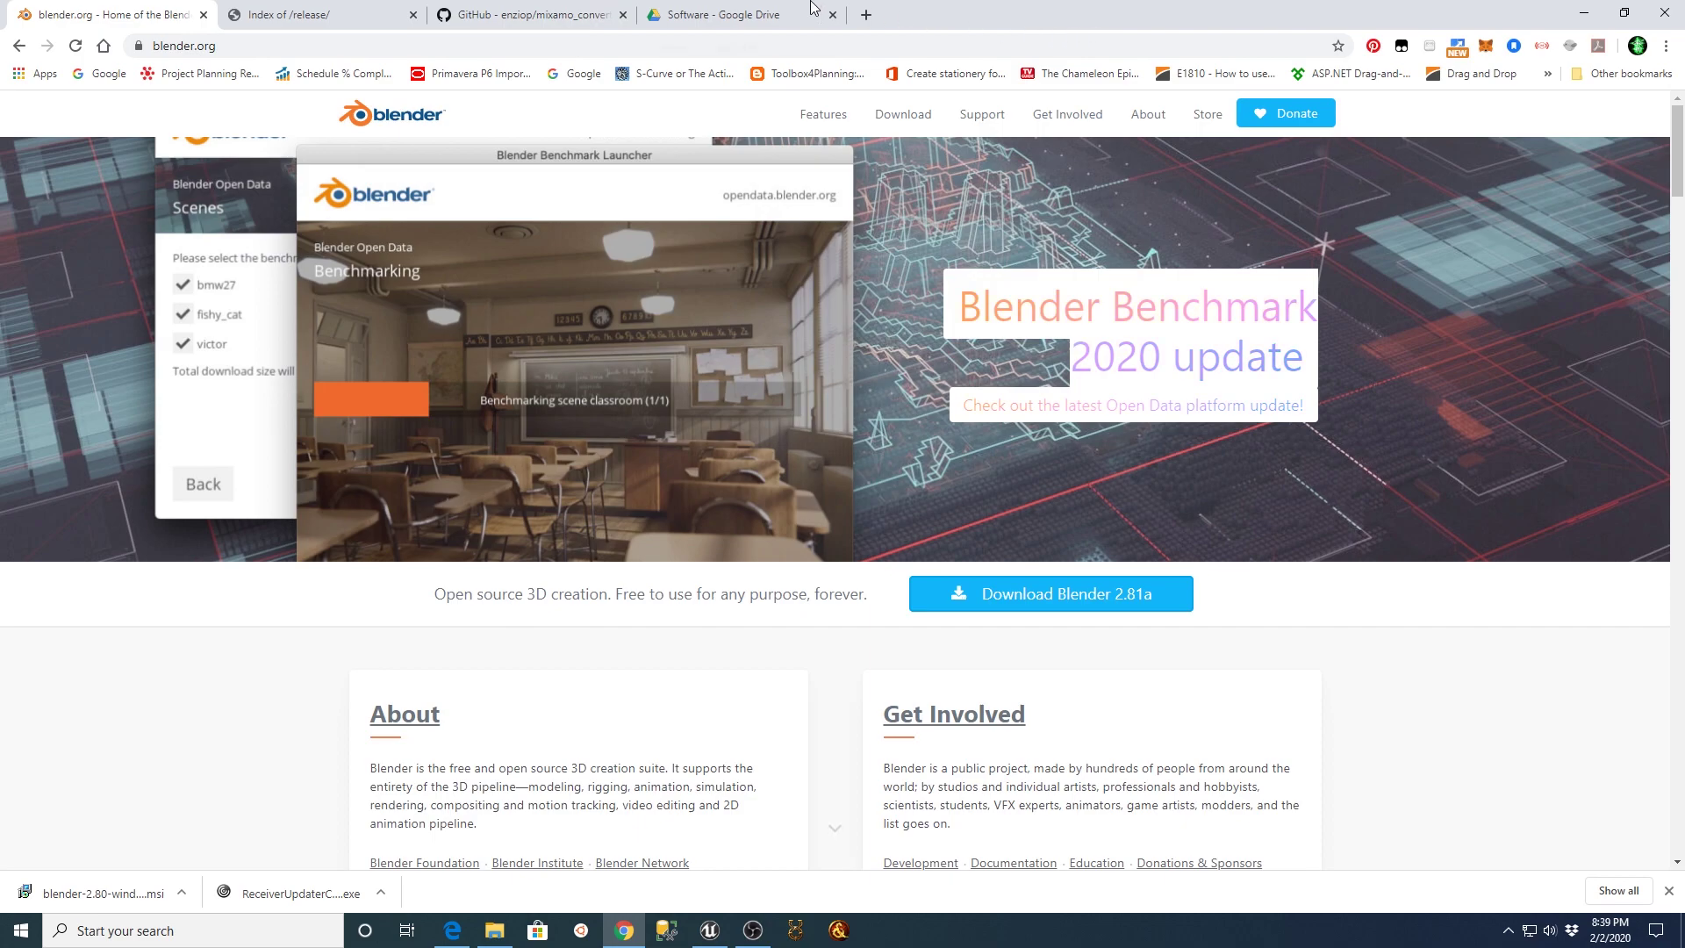
- Open the Blender 2.80 release folder from the archive of previous versions on blender.org
{"action": "left_click", "coordinate": [904, 118]}
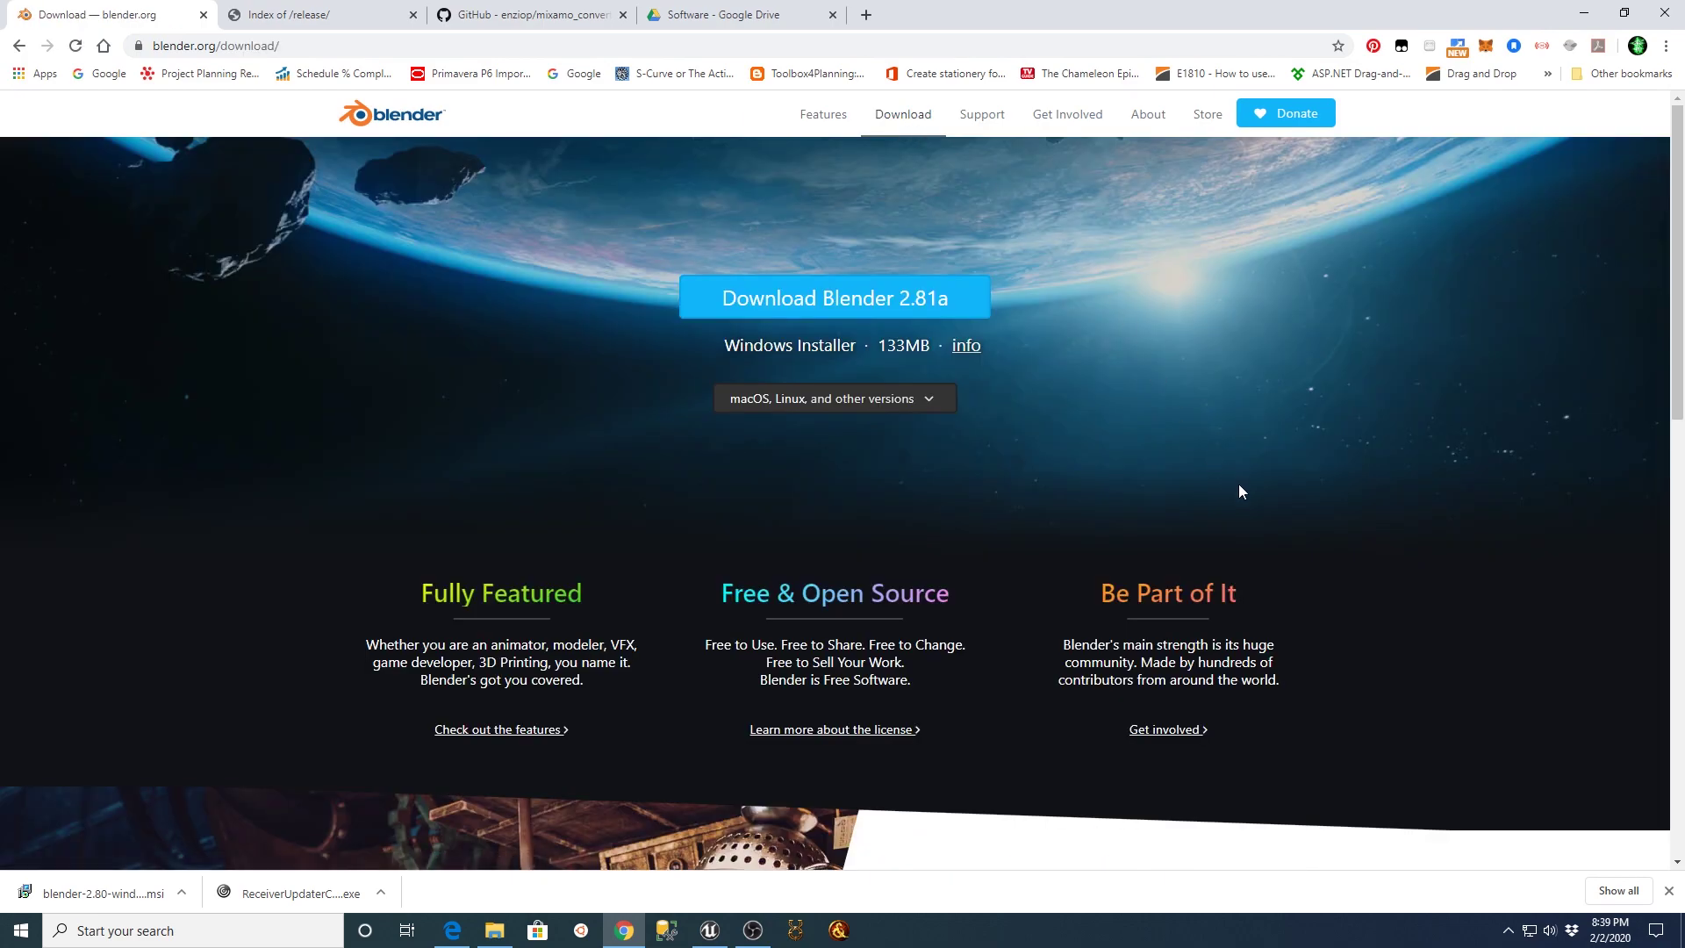
{"action": "scroll", "coordinate": [1075, 488], "scroll_direction": "down", "scroll_amount": 10}
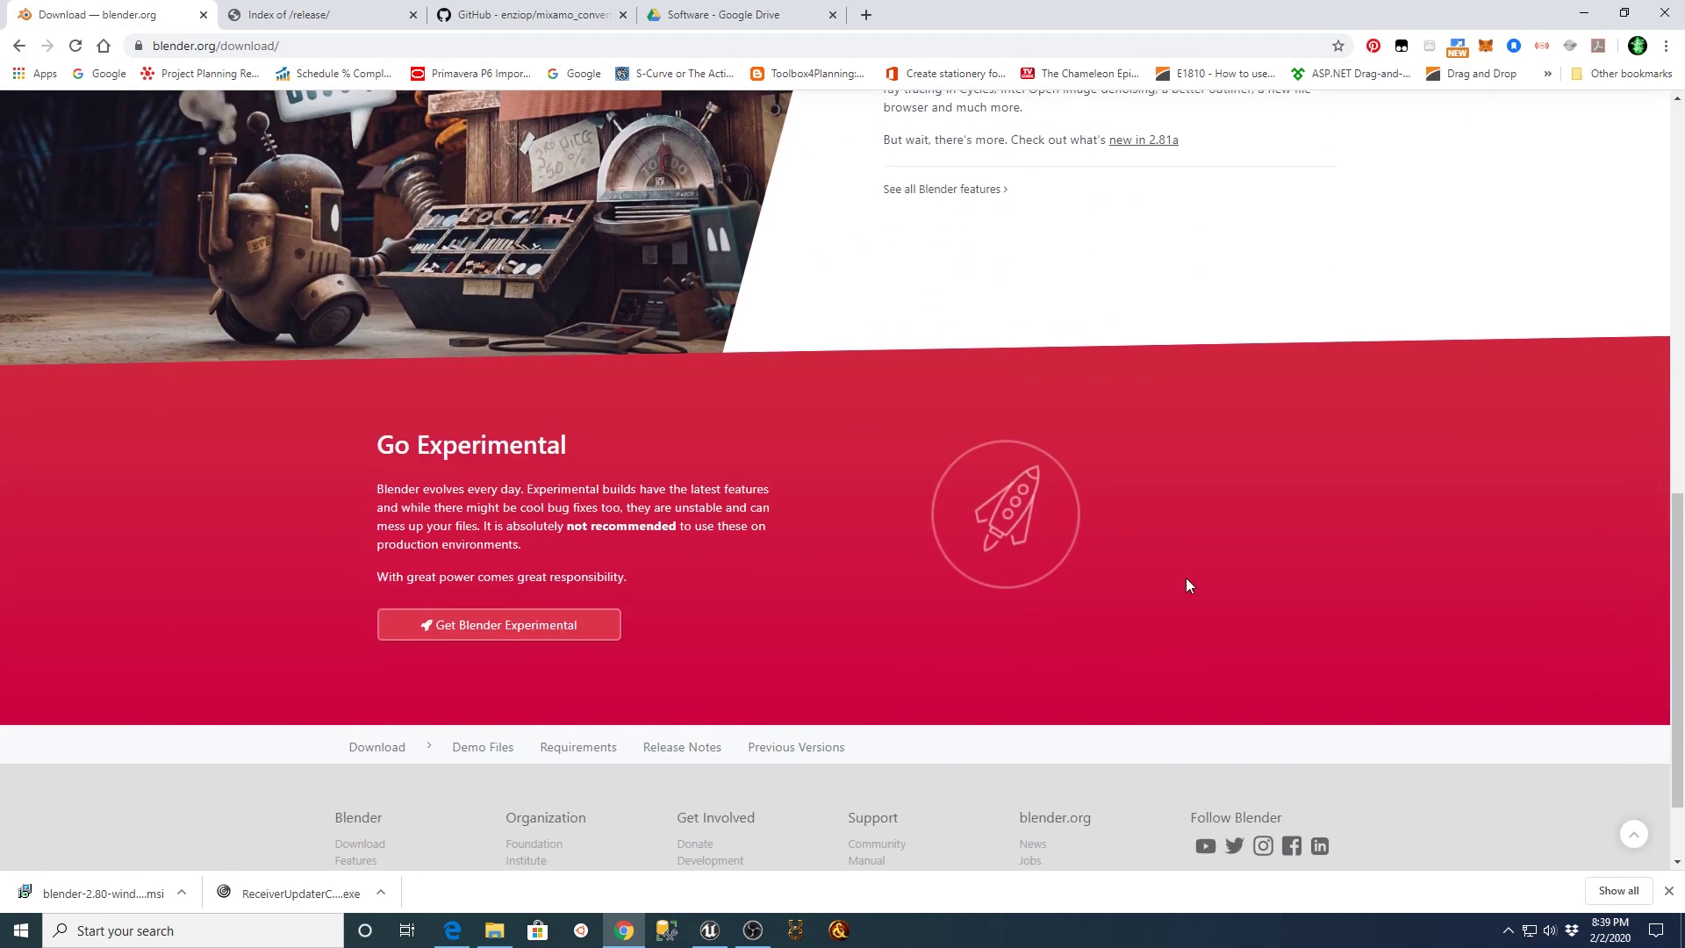
{"action": "left_click", "coordinate": [806, 758]}
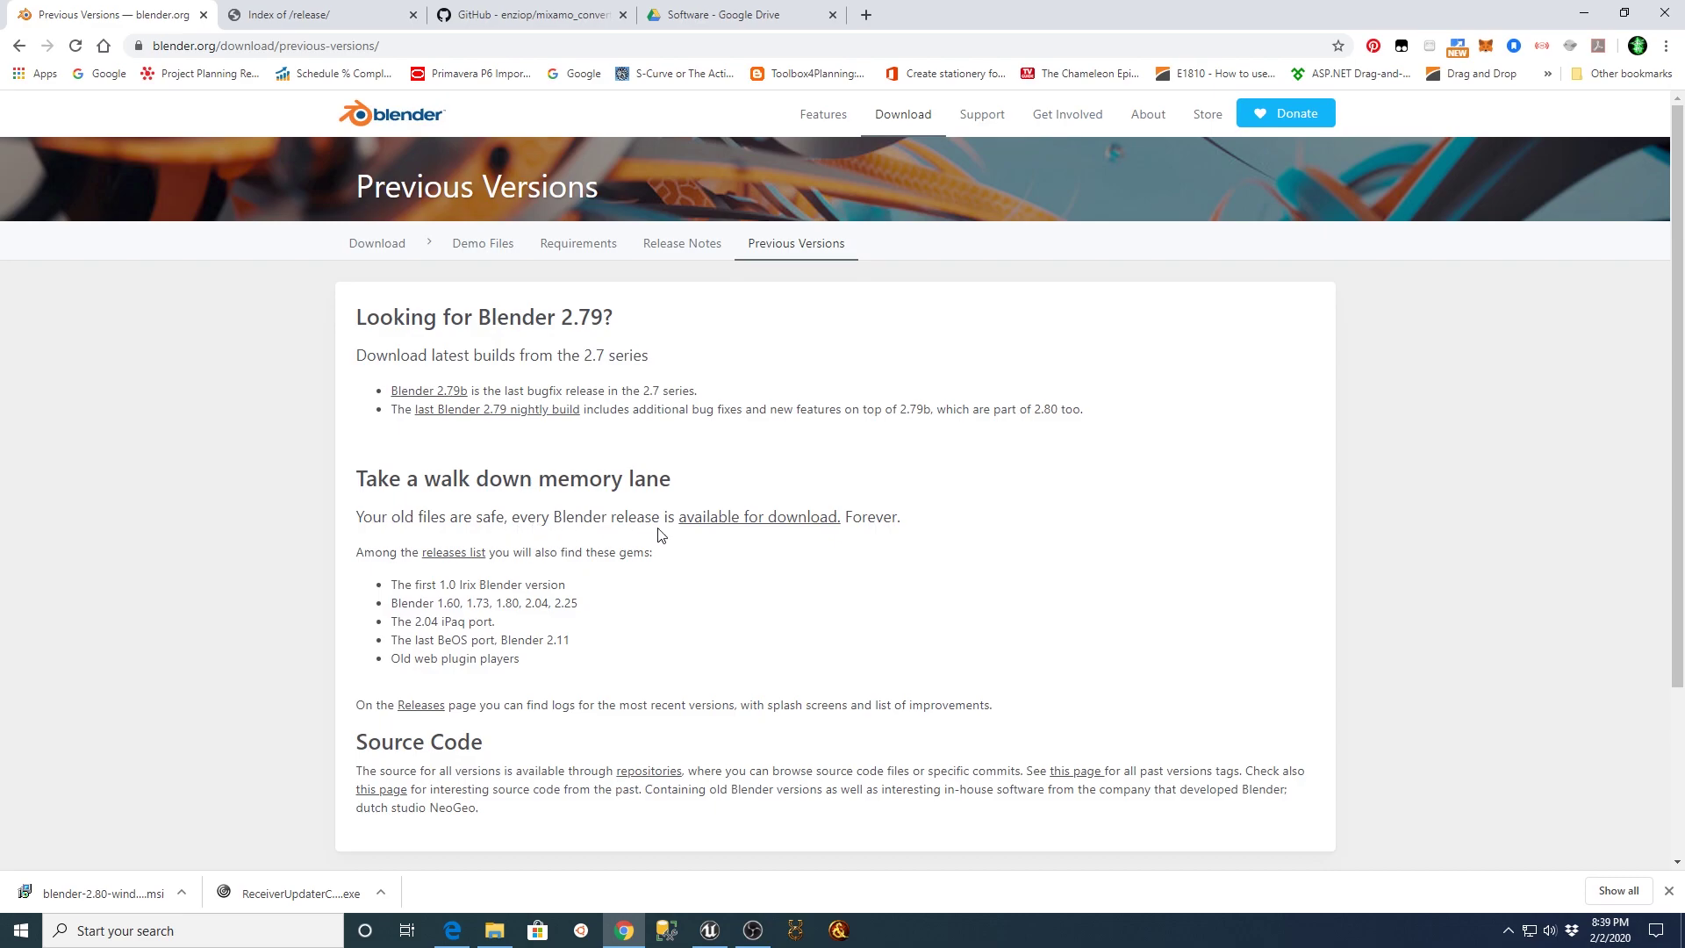
{"action": "left_click", "coordinate": [729, 525]}
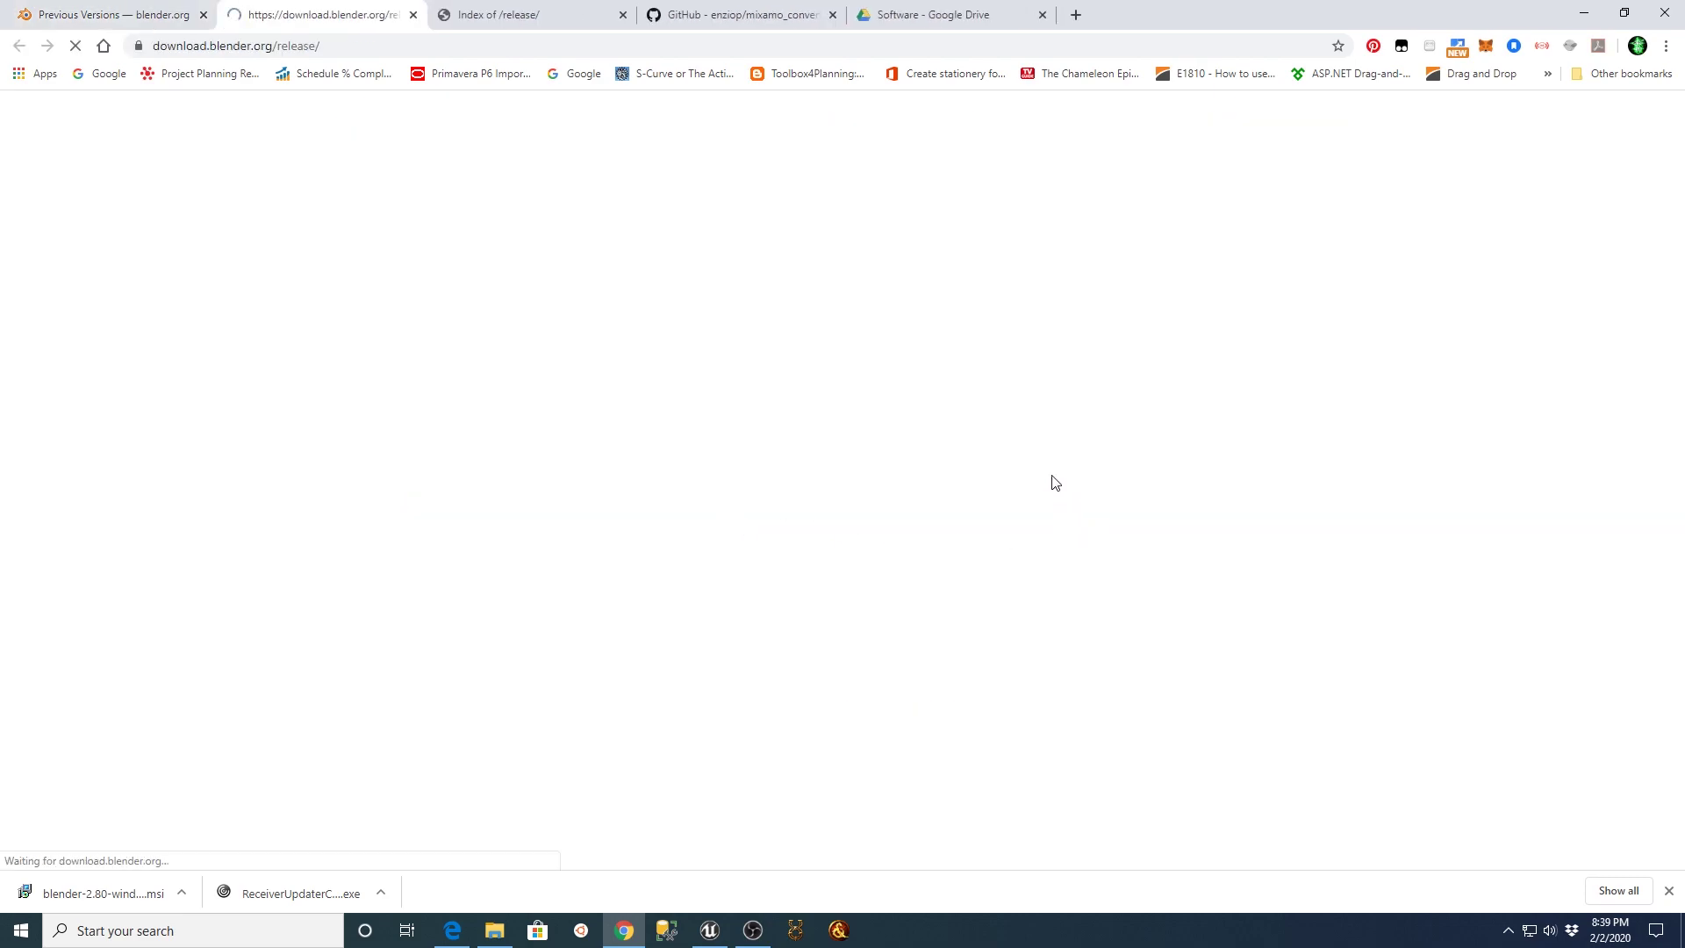
{"action": "scroll", "coordinate": [290, 544], "scroll_direction": "down", "scroll_amount": 5}
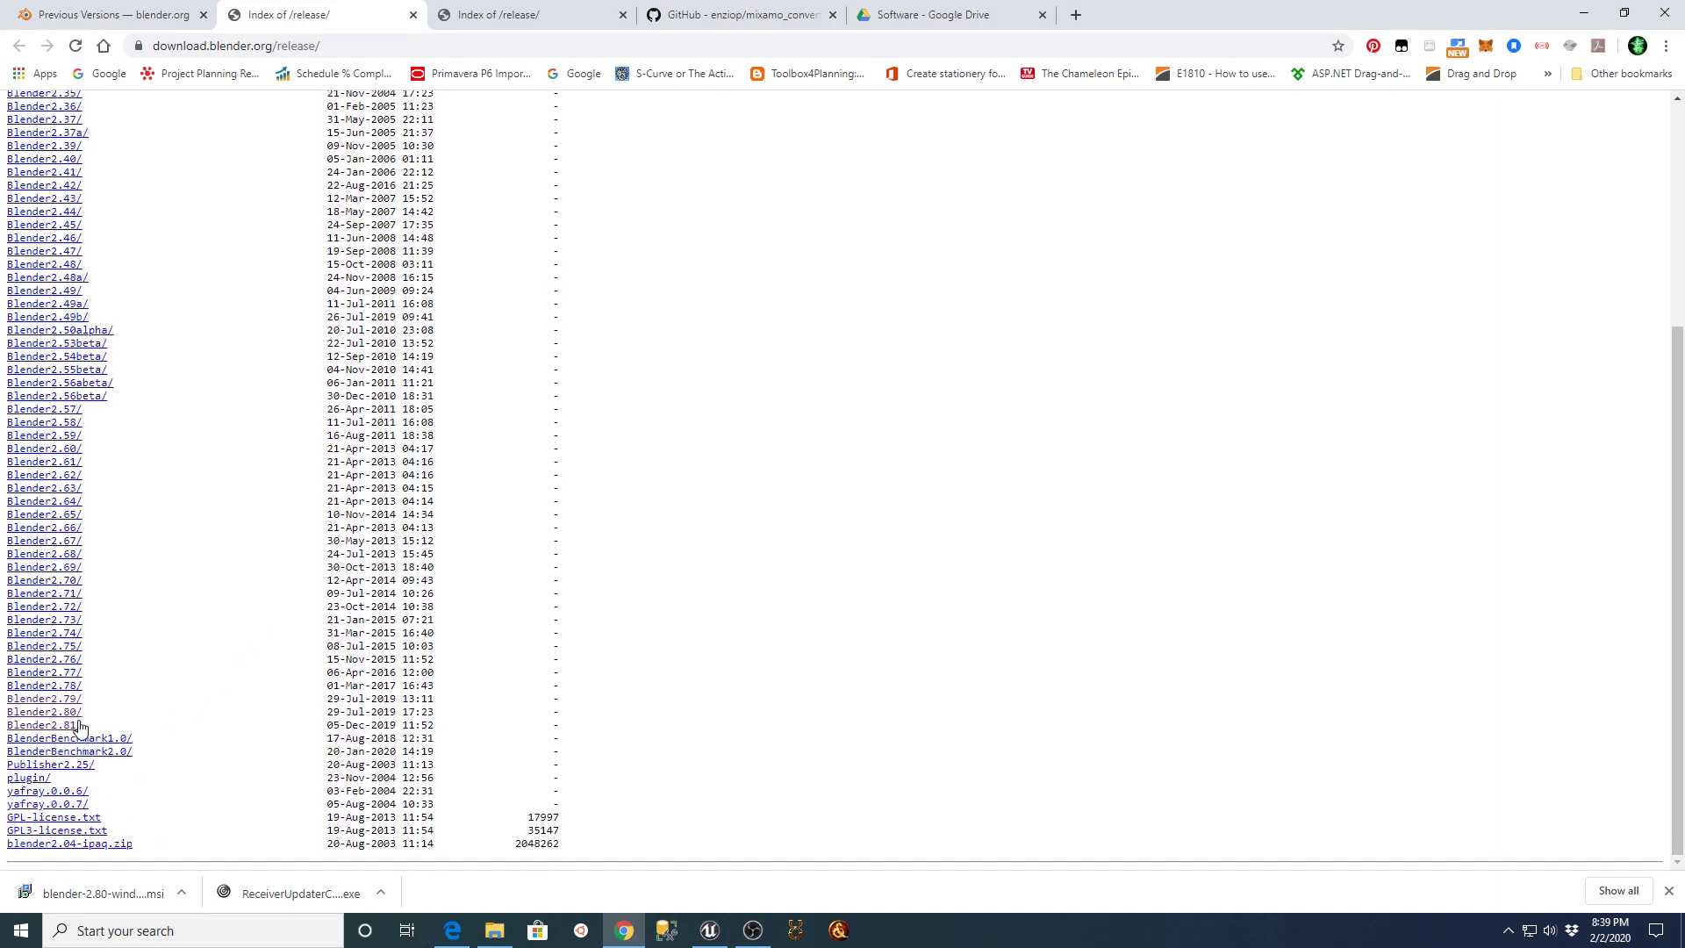
{"action": "left_click", "coordinate": [60, 712]}
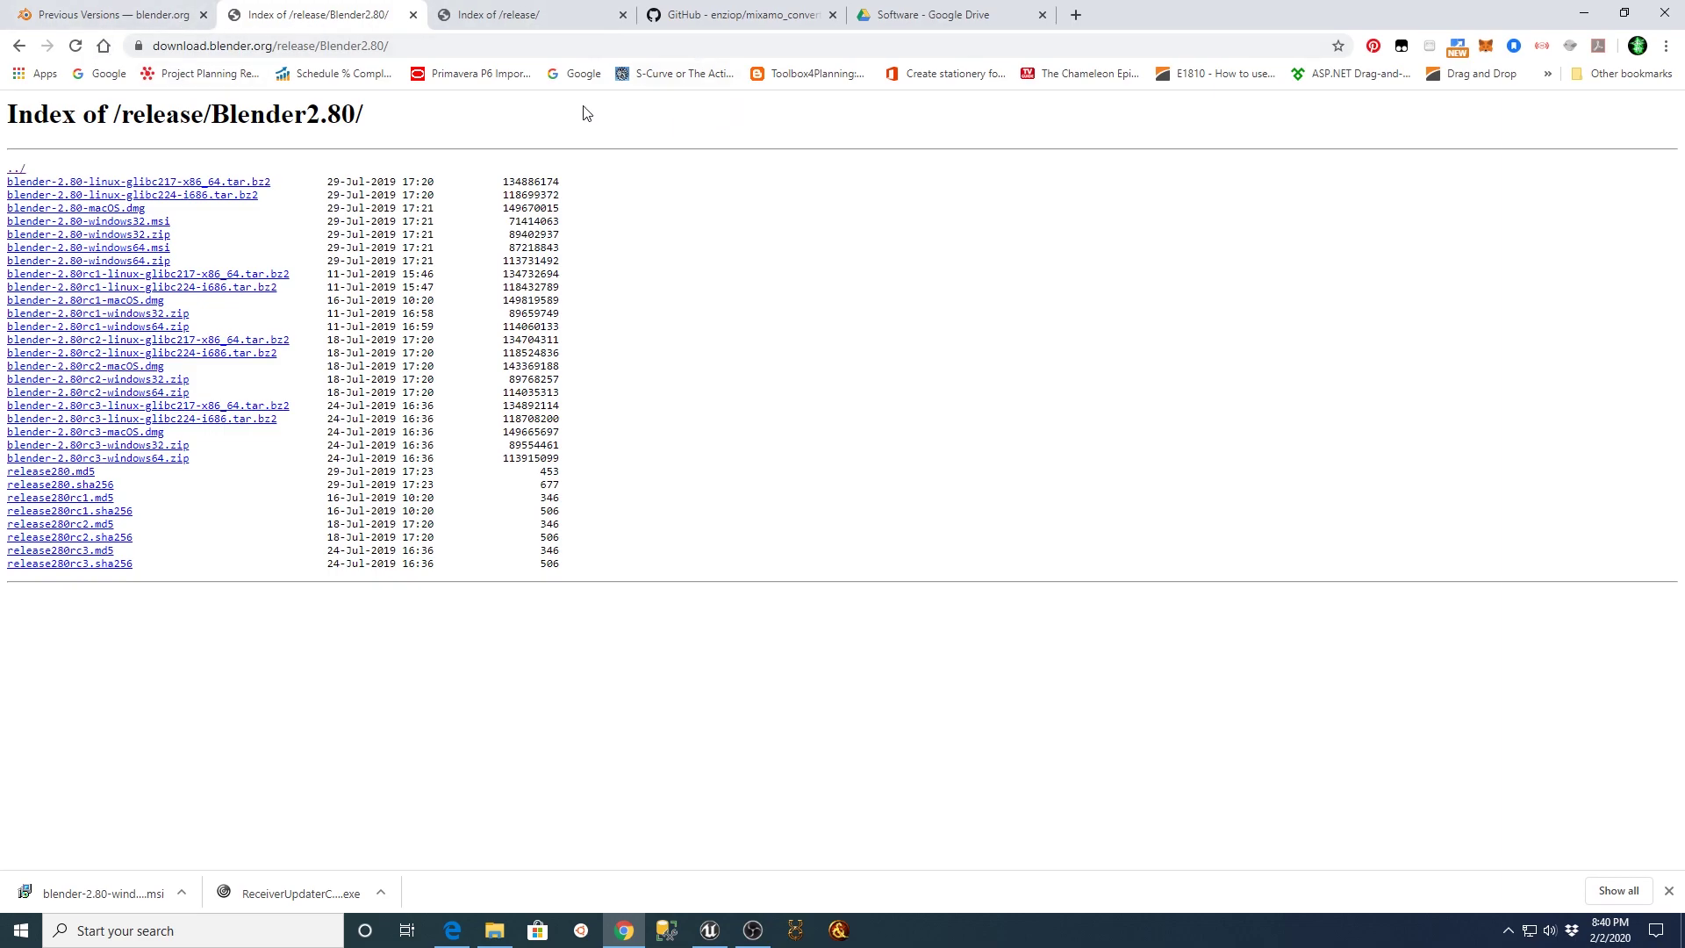
- Review the mixamo_converter repository's README on GitHub and open its blender28 branch
{"action": "left_click", "coordinate": [684, 18]}
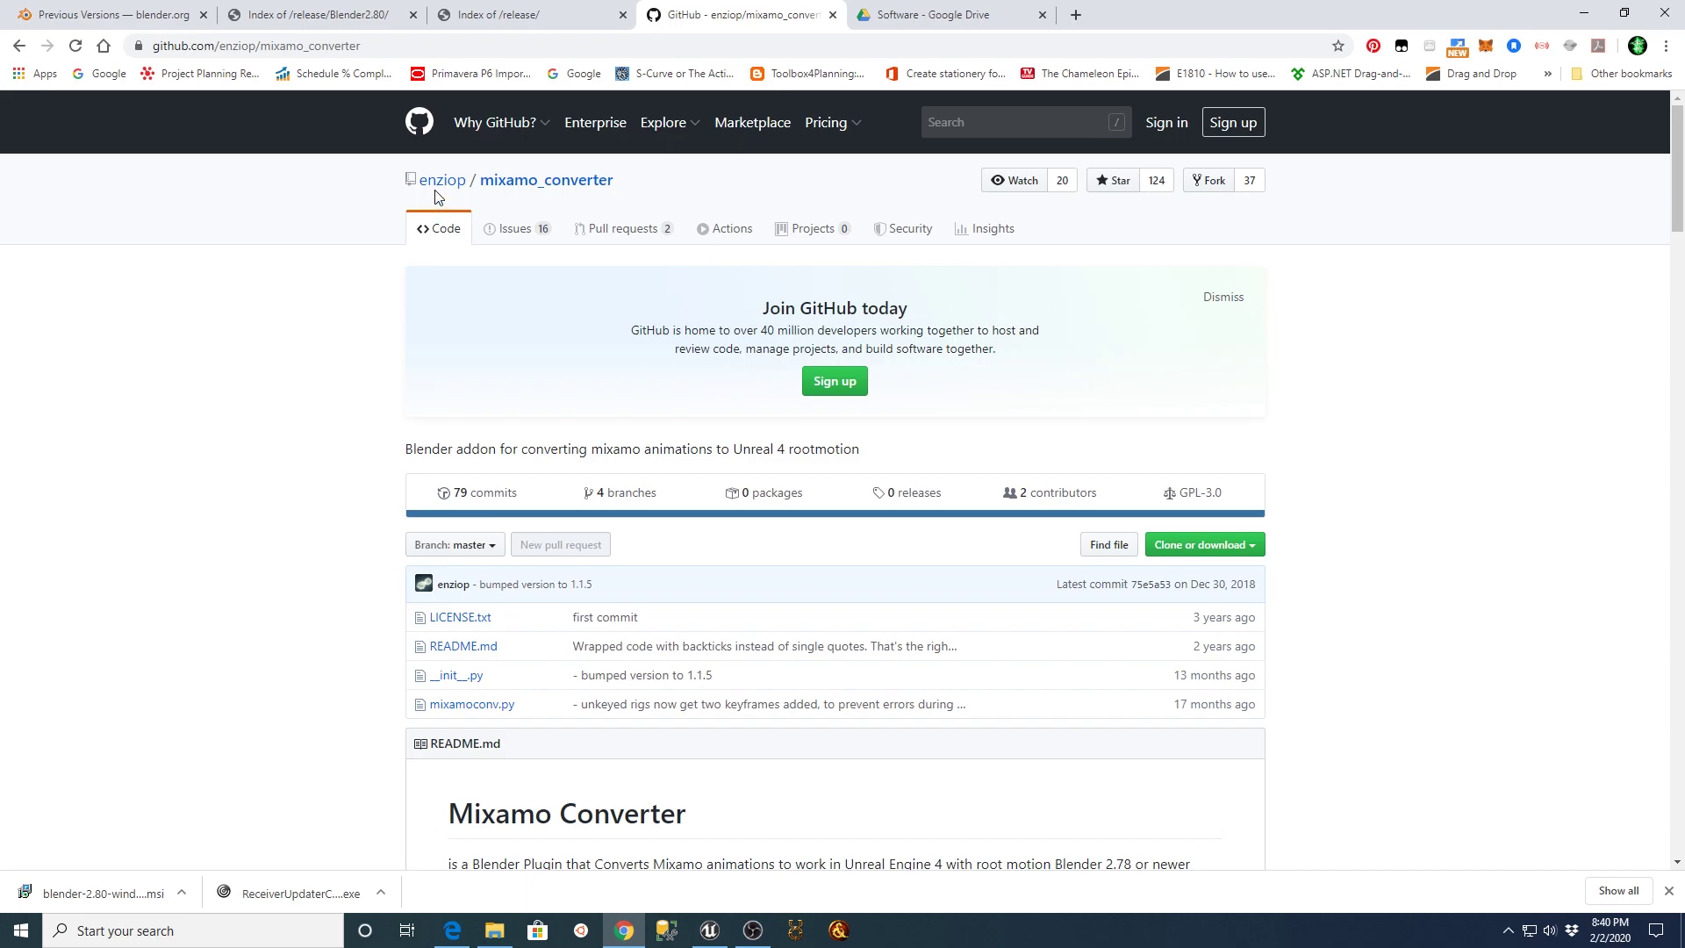
{"action": "mouse_move", "coordinate": [427, 192]}
{"action": "scroll", "coordinate": [319, 489], "scroll_direction": "down", "scroll_amount": 7}
{"action": "scroll", "coordinate": [301, 482], "scroll_direction": "up", "scroll_amount": 3}
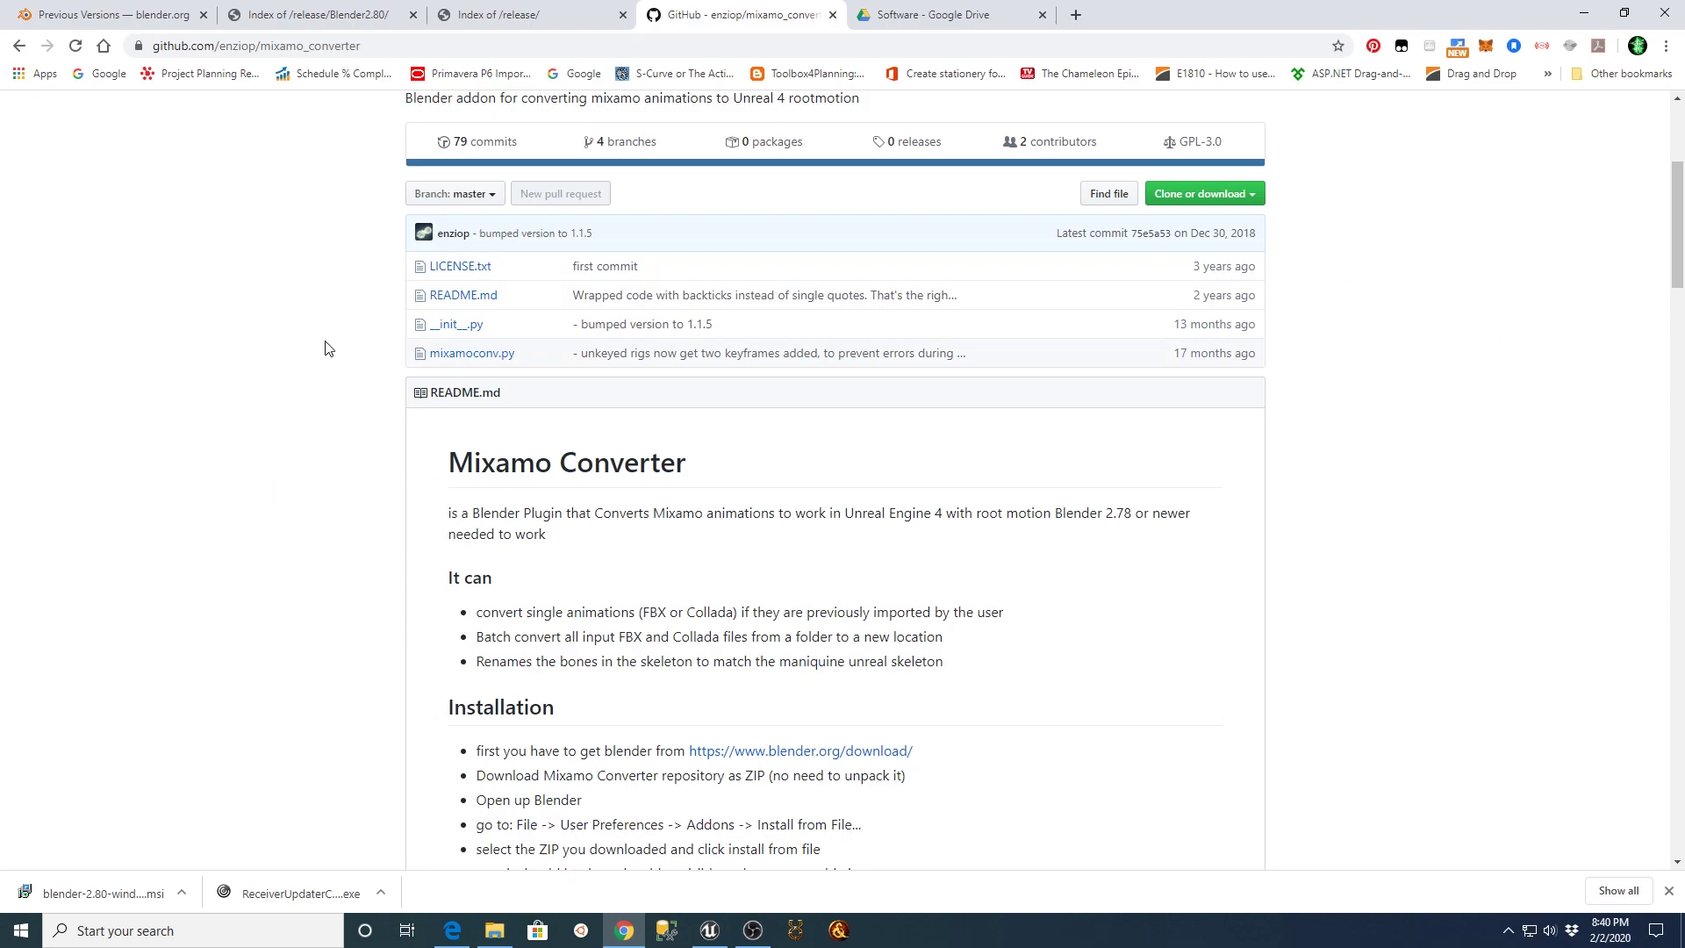
{"action": "scroll", "coordinate": [285, 392], "scroll_direction": "up", "scroll_amount": 1}
{"action": "scroll", "coordinate": [284, 392], "scroll_direction": "up", "scroll_amount": 2}
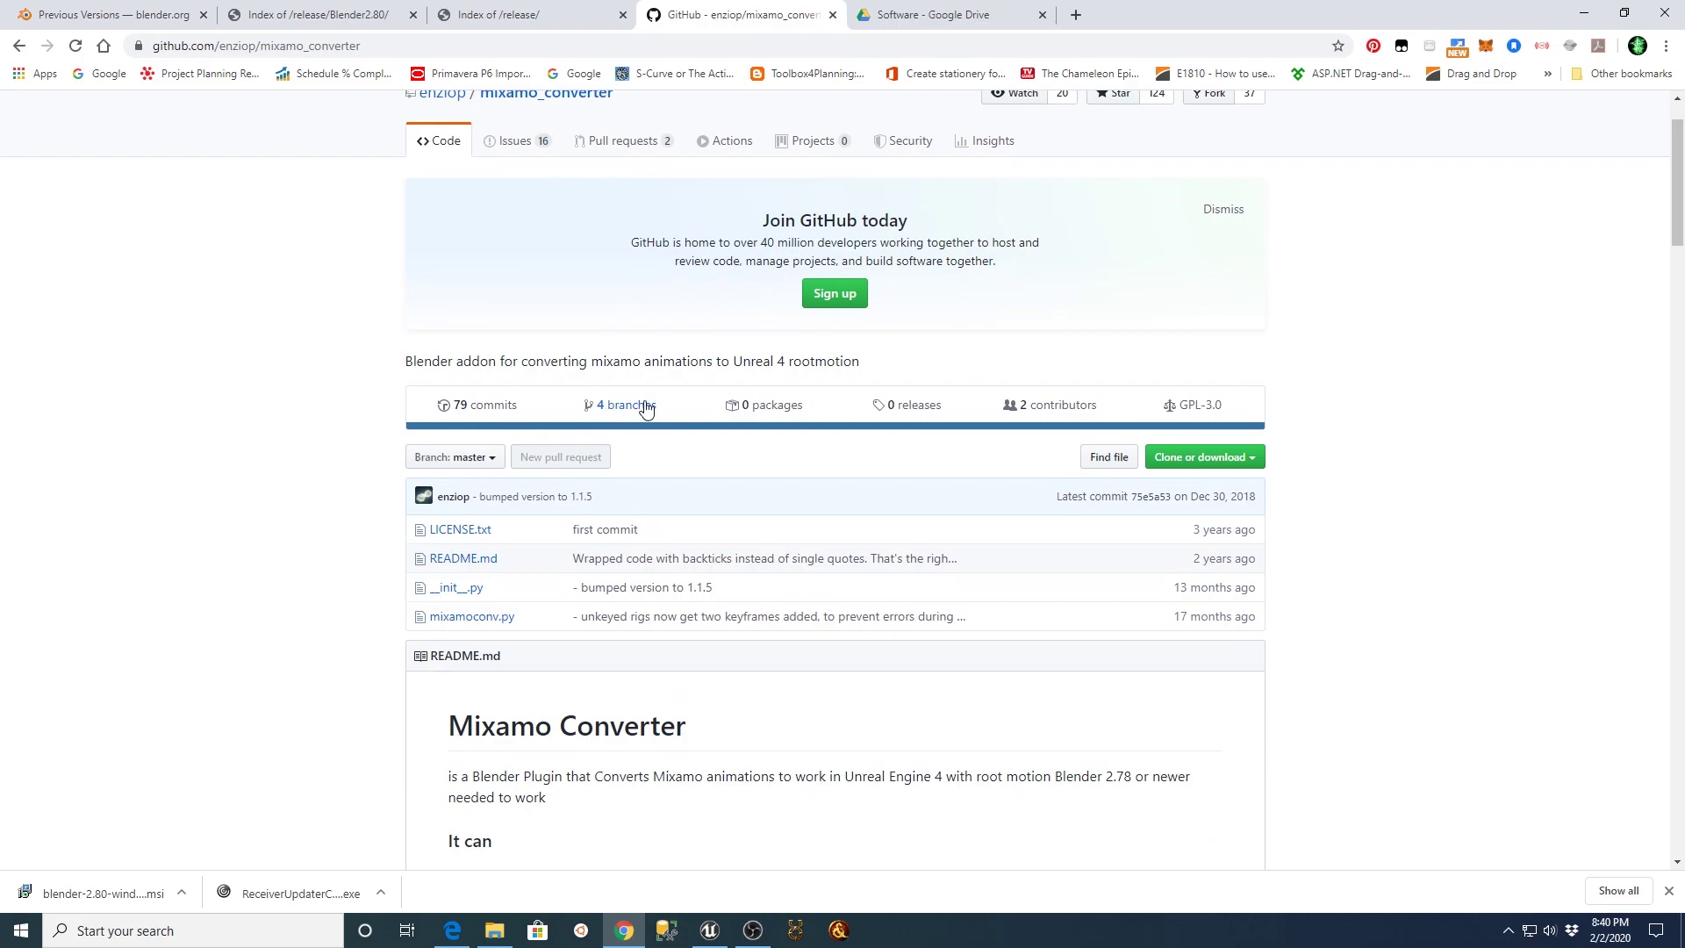
{"action": "left_click", "coordinate": [628, 412]}
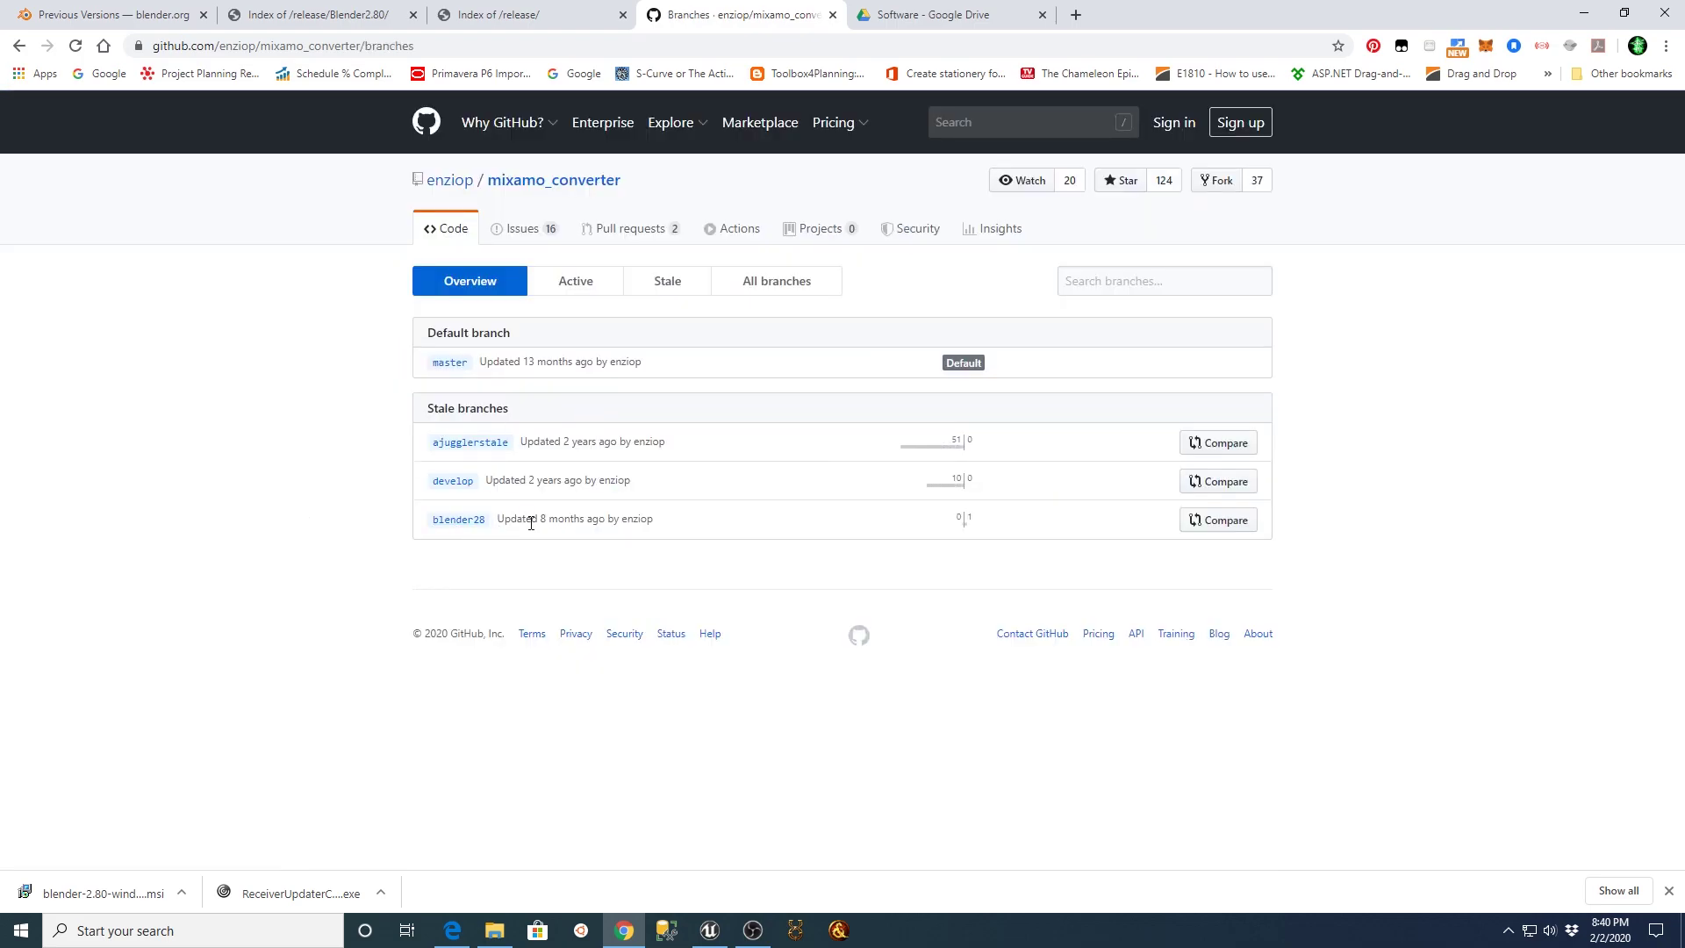
{"action": "left_click", "coordinate": [449, 525]}
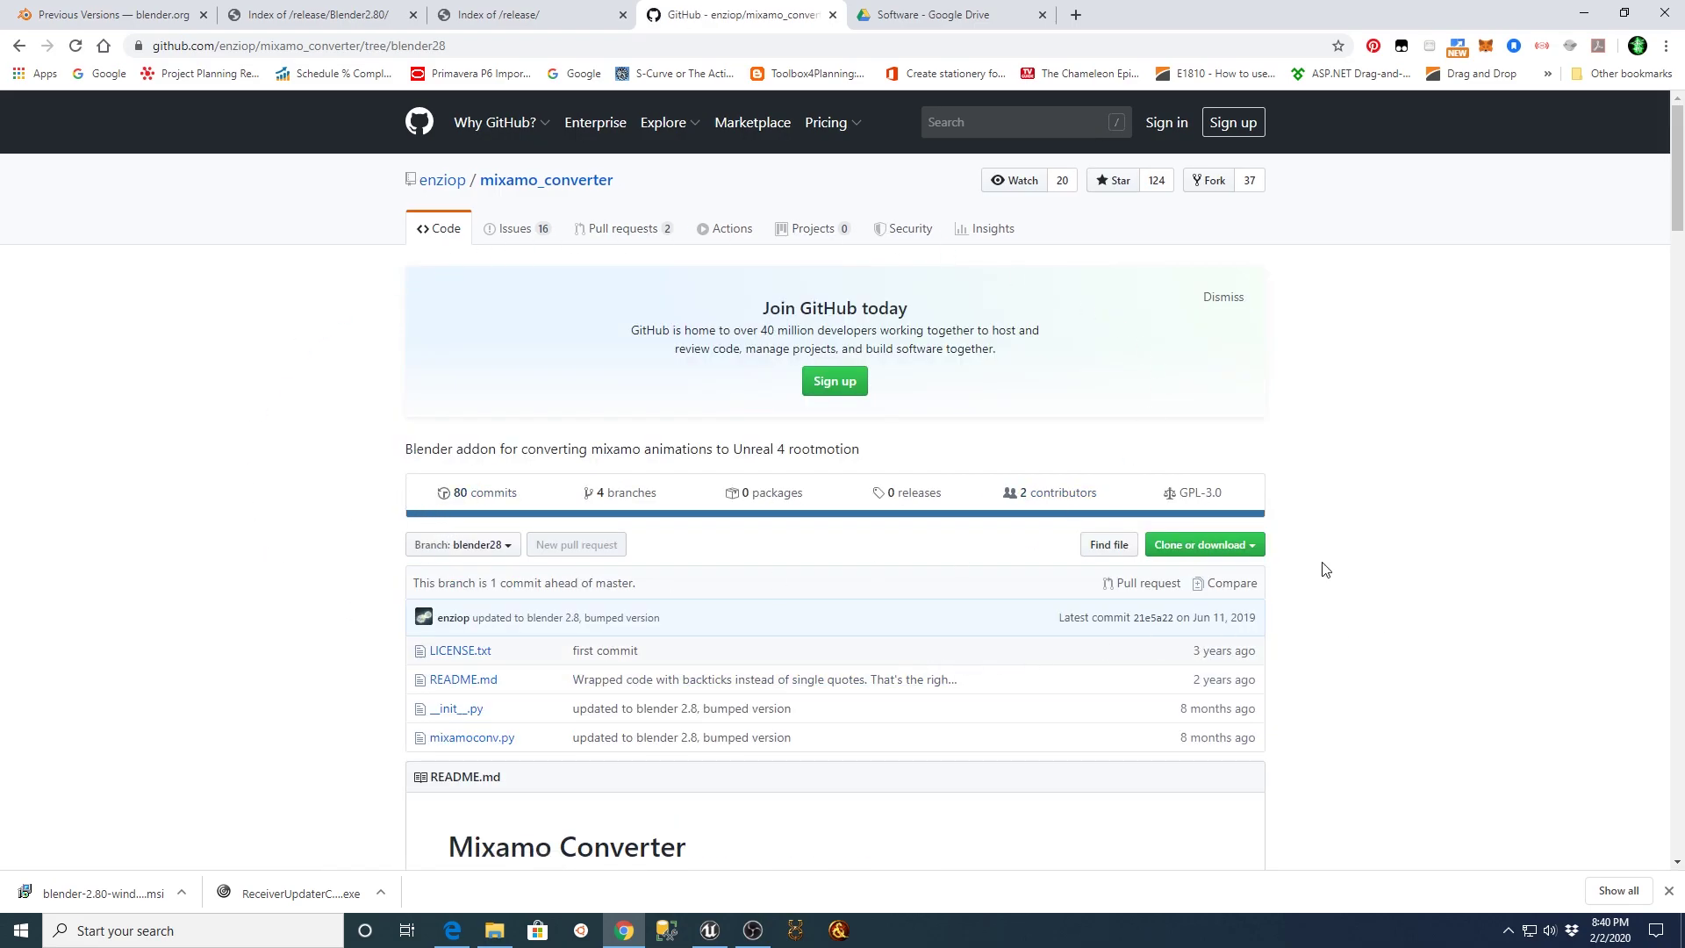
- View the clone and ZIP download options for the blender28 branch
{"action": "left_click", "coordinate": [1258, 549]}
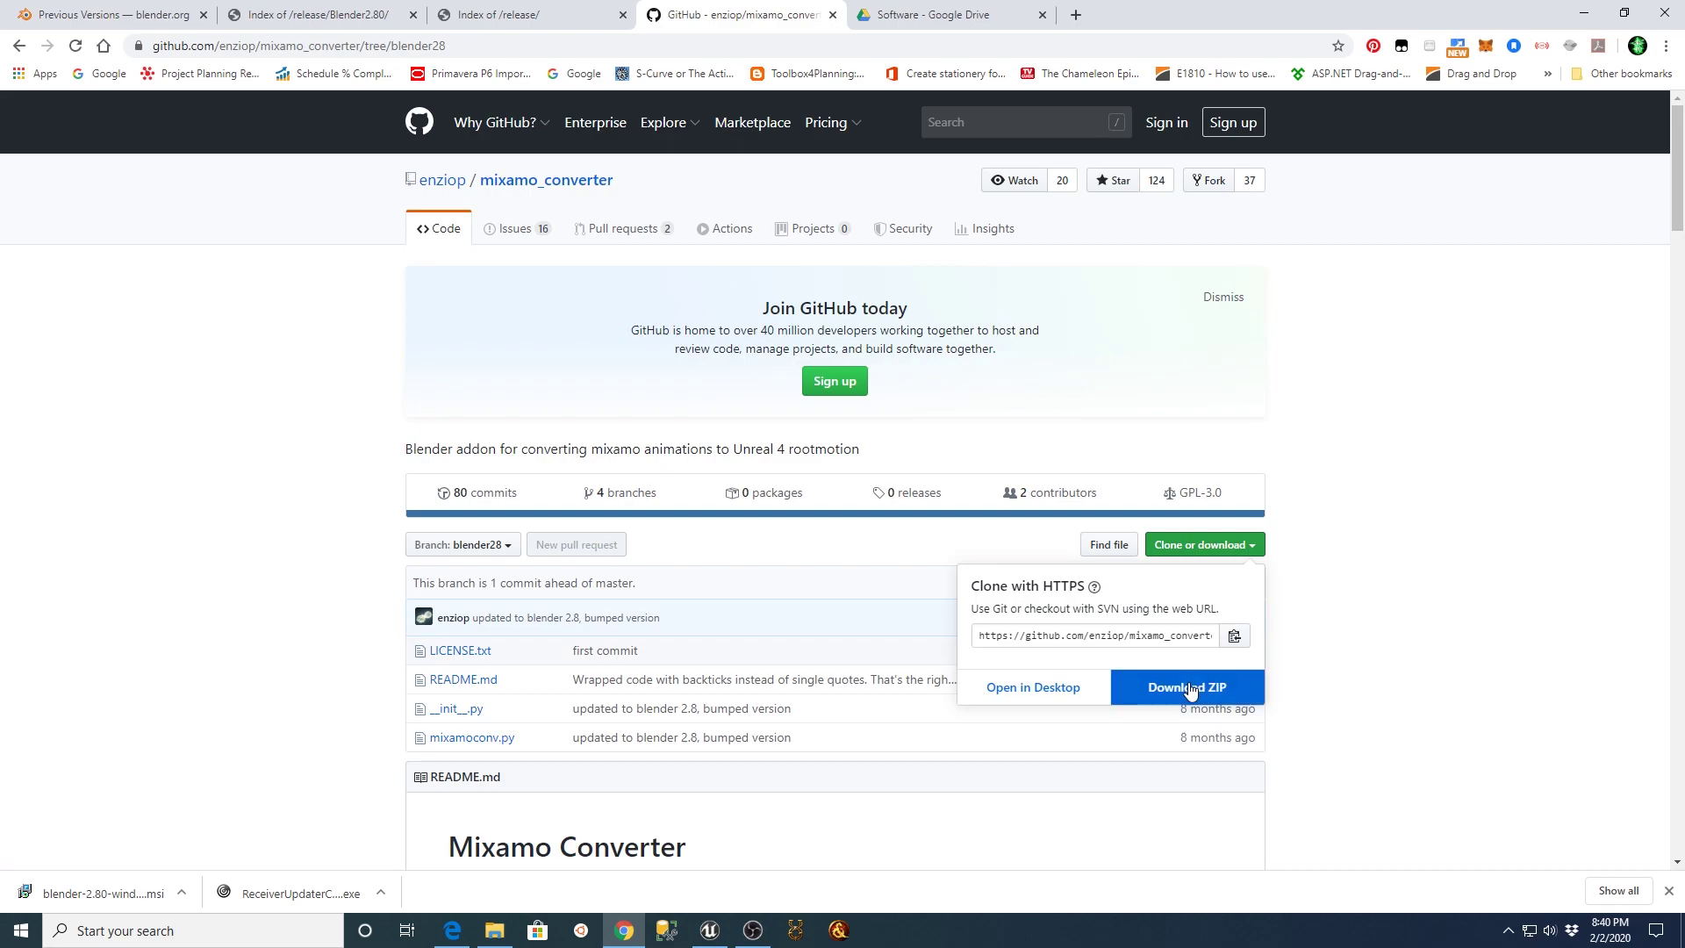
{"action": "left_click", "coordinate": [1177, 642]}
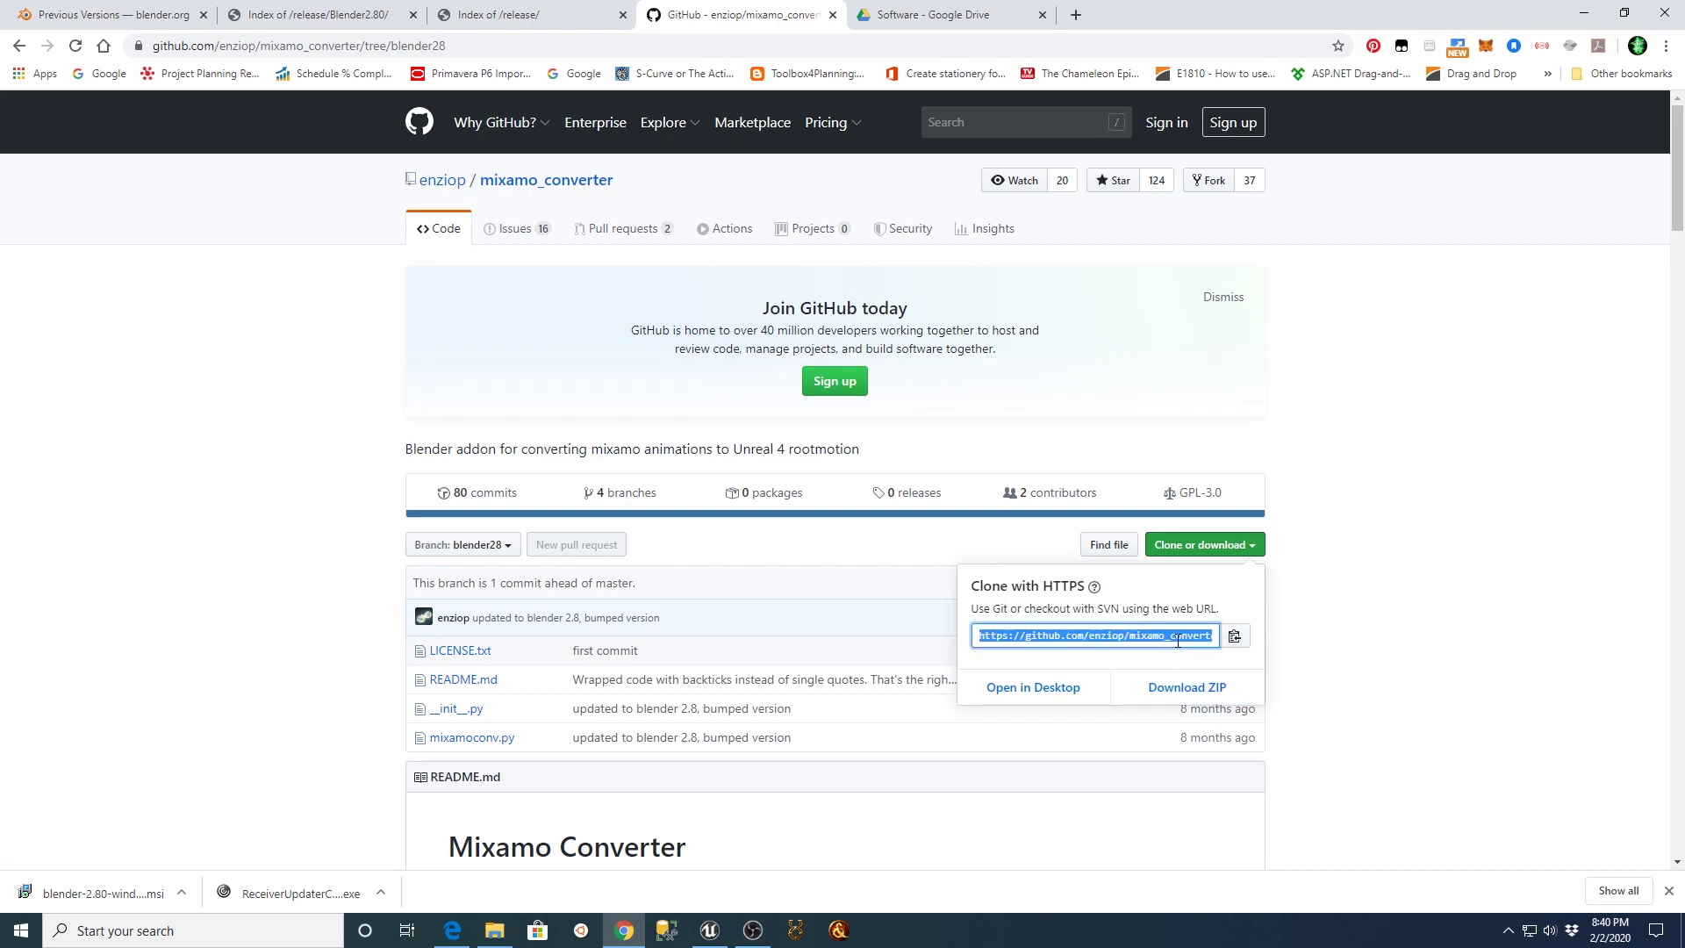
{"action": "left_click", "coordinate": [1201, 634]}
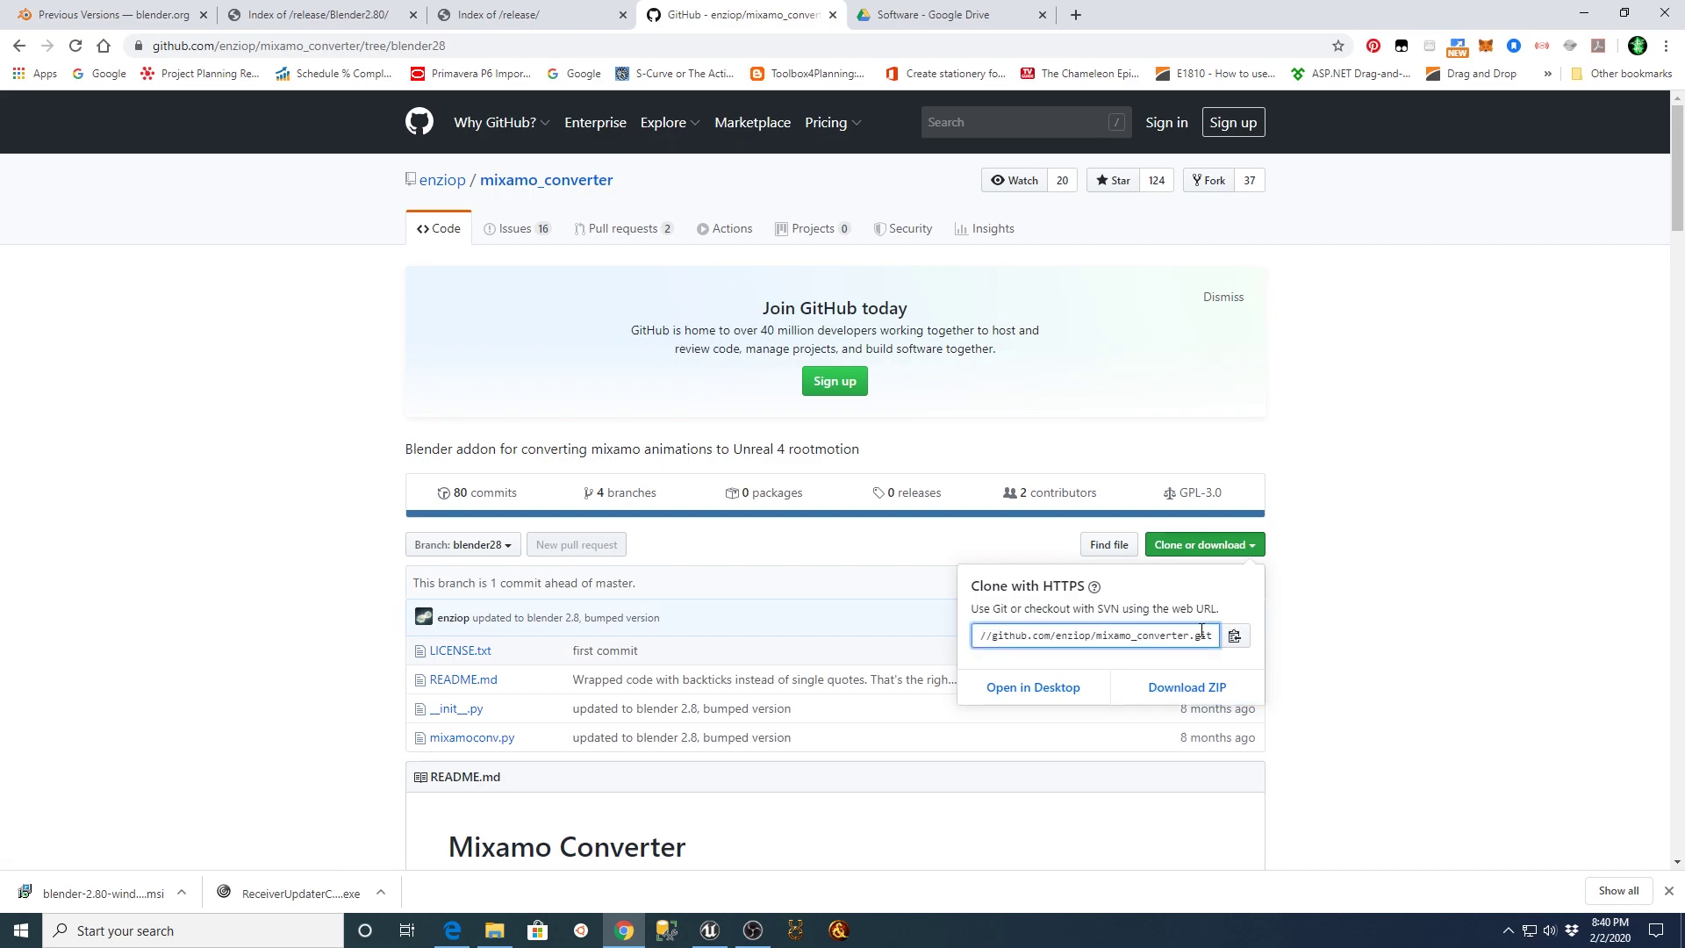
{"action": "left_click", "coordinate": [1178, 635]}
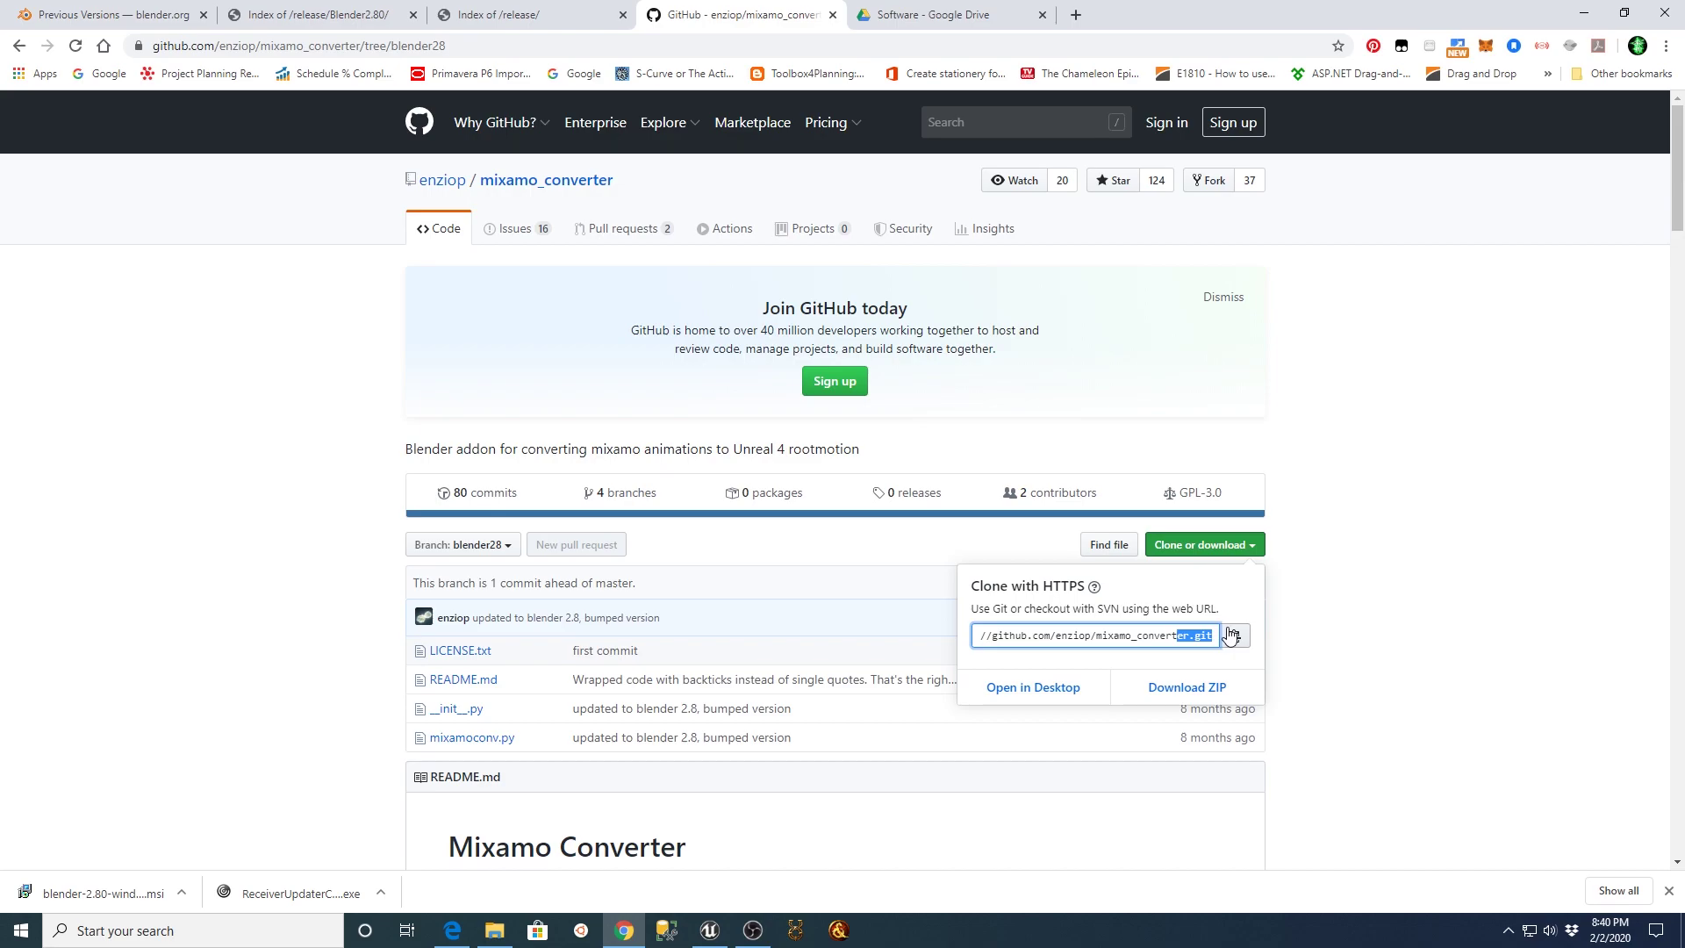
{"action": "left_click", "coordinate": [1397, 651]}
- Check the Blender installer and converter ZIP in the BlenderUE4Tutorial folder, and view the Software folder on Google Drive
{"action": "left_click", "coordinate": [495, 930]}
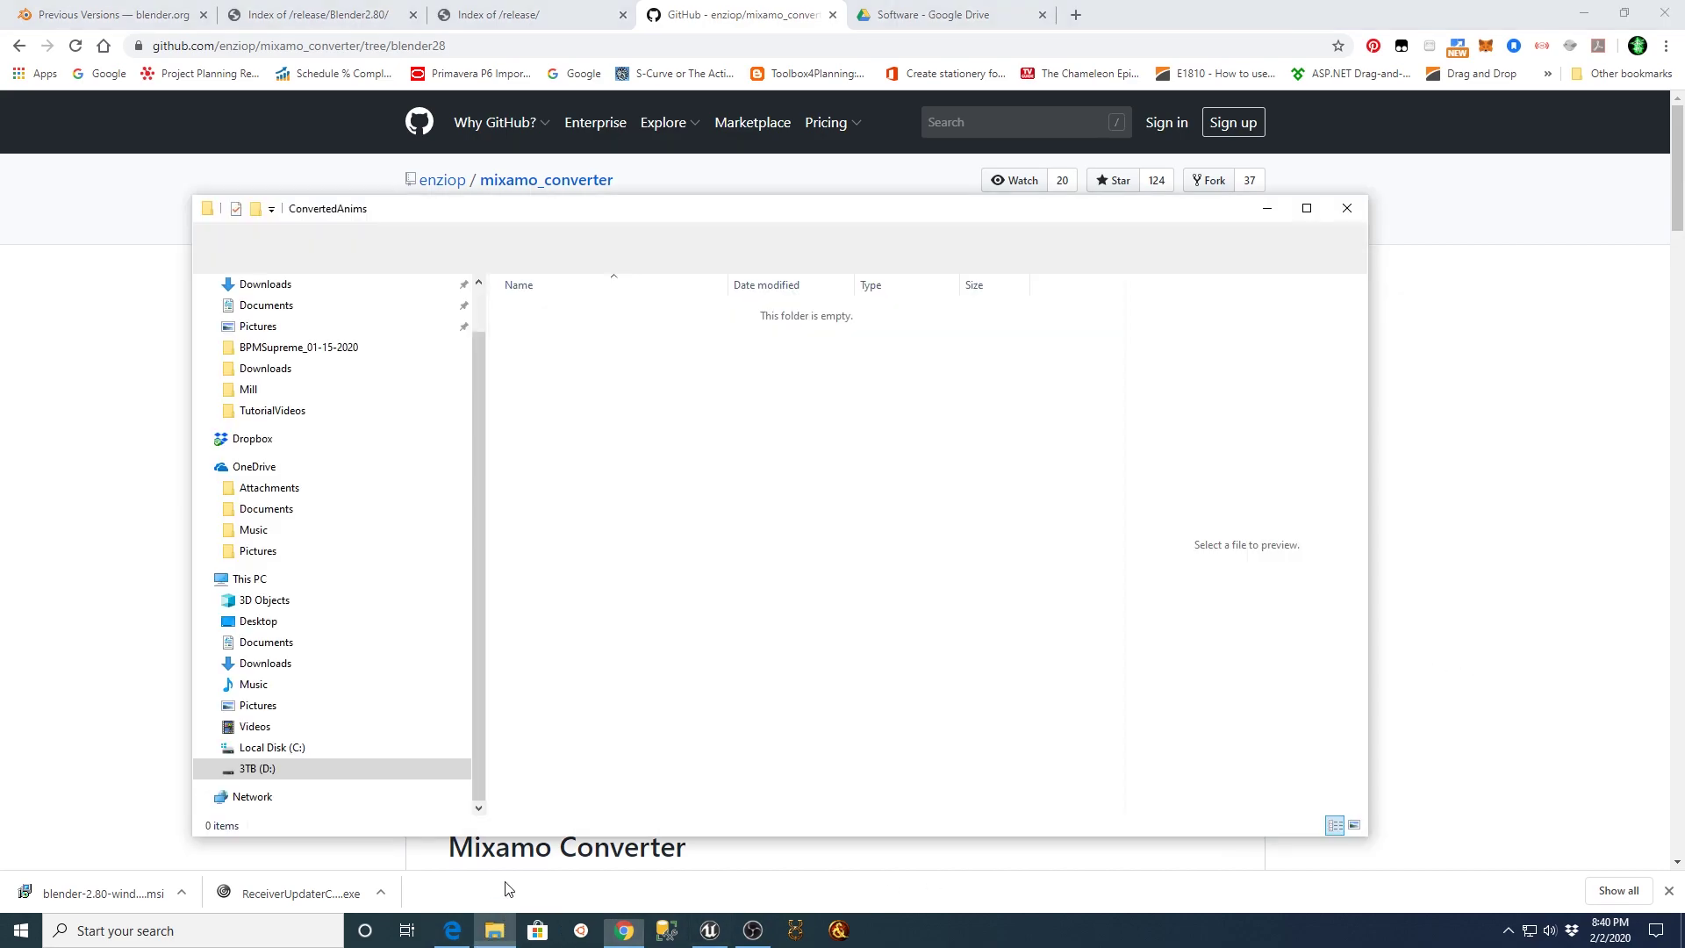
{"action": "left_click", "coordinate": [540, 258]}
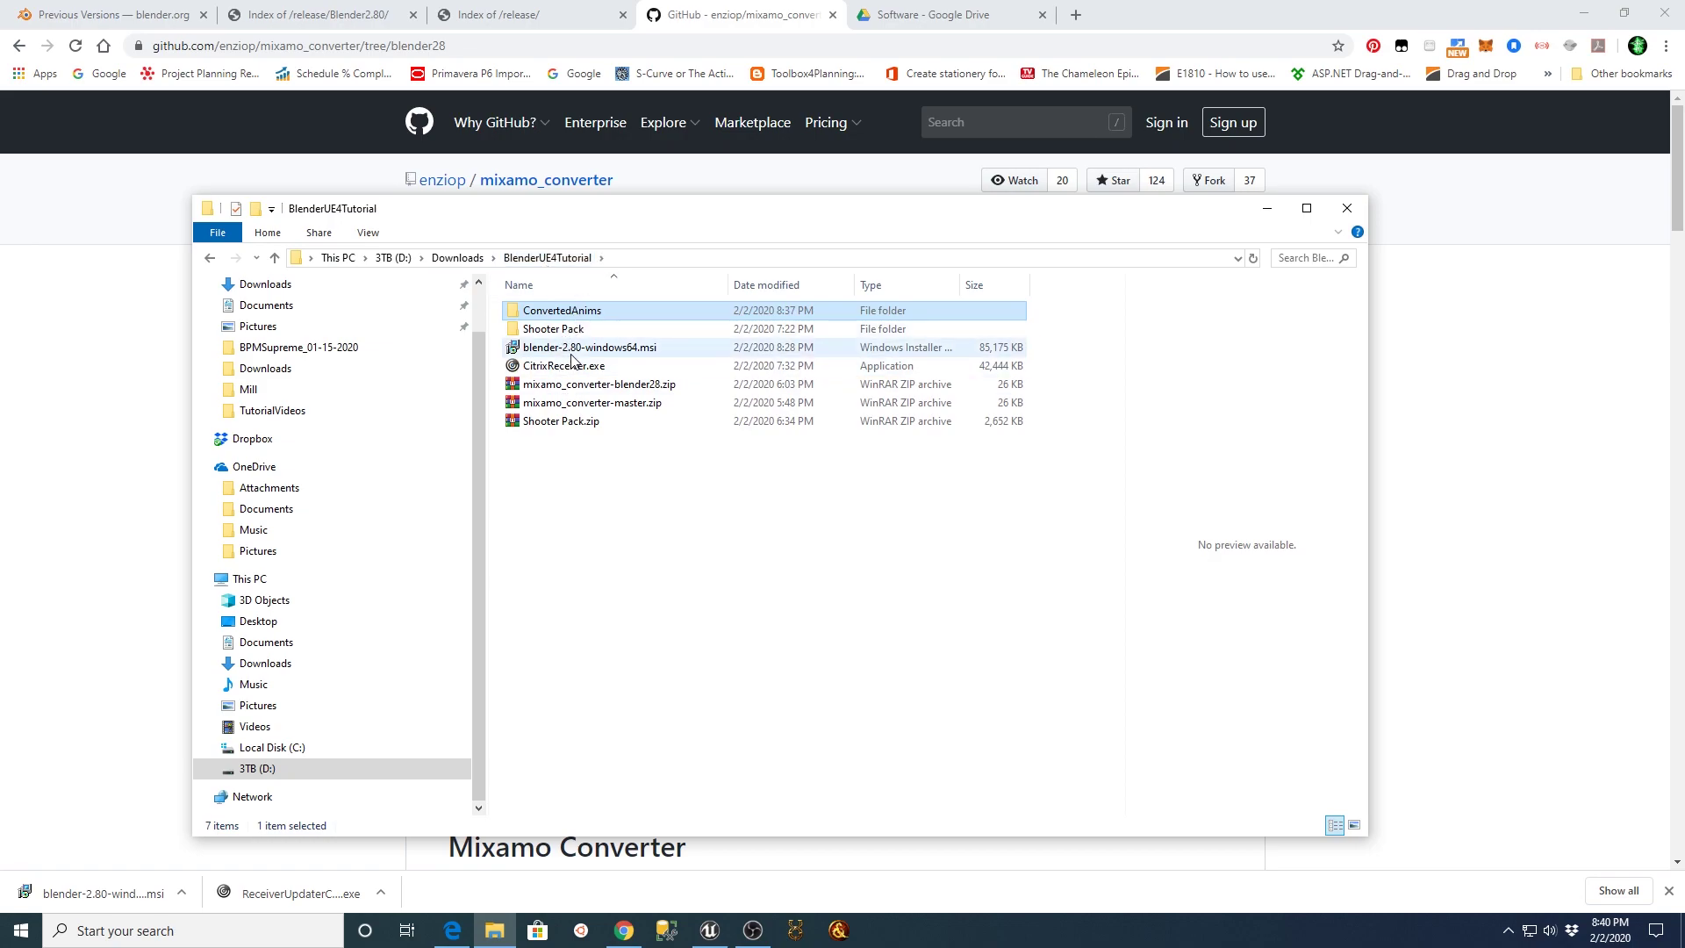
{"action": "left_click", "coordinate": [571, 351]}
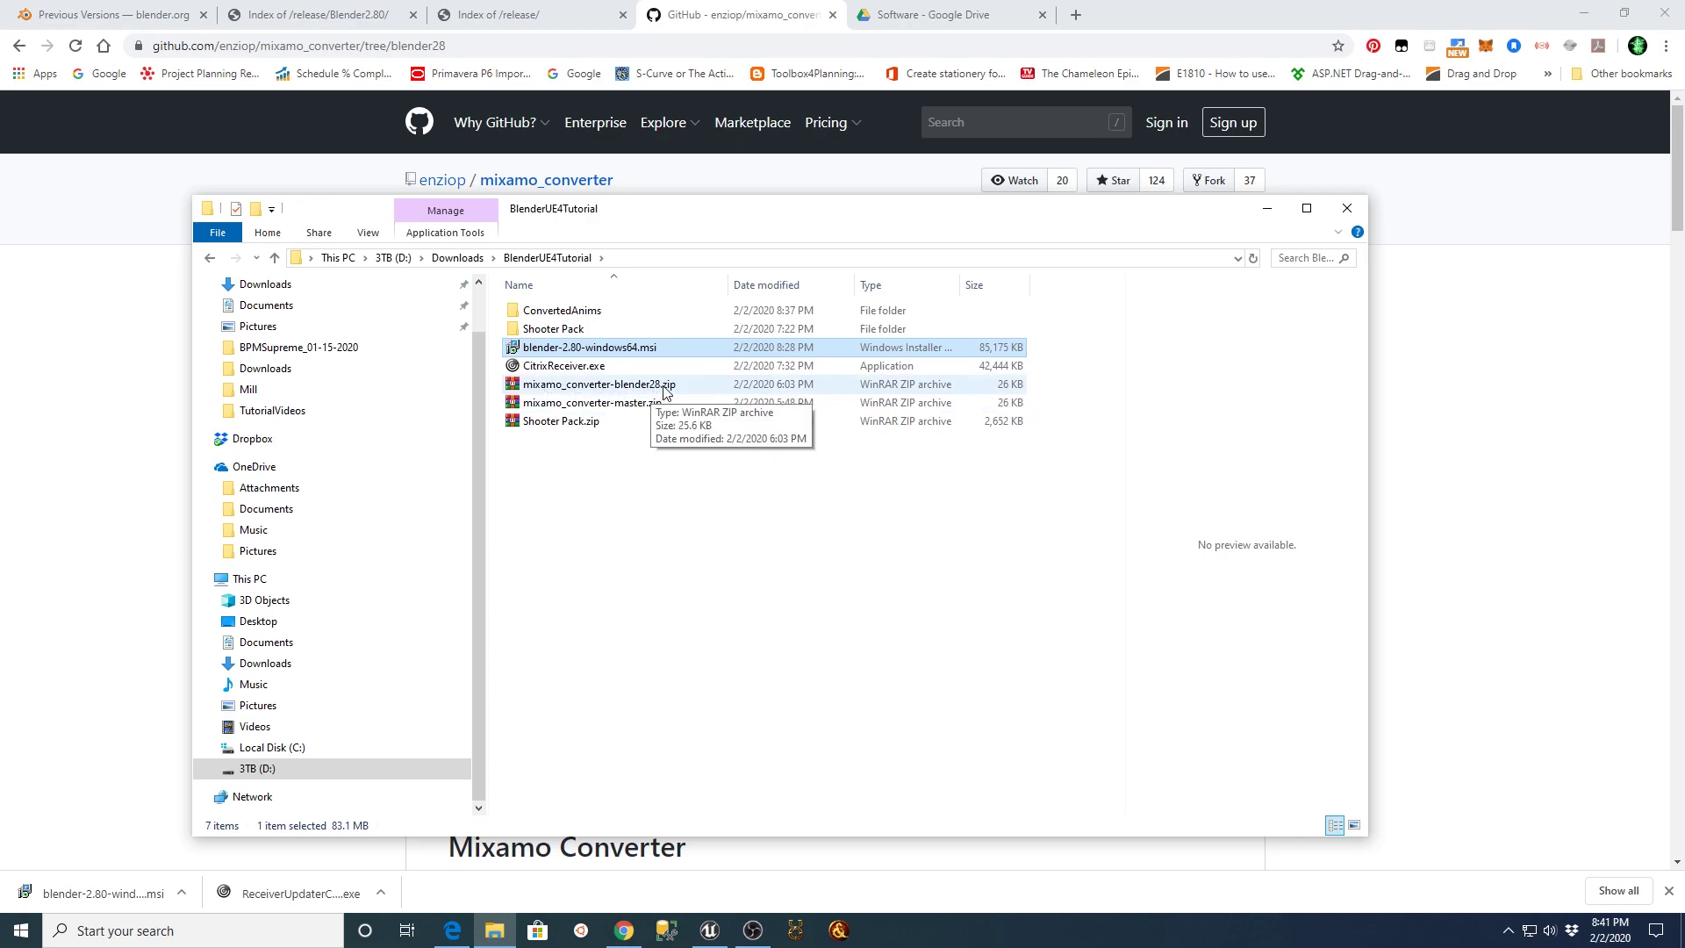
{"action": "left_click", "coordinate": [1267, 210]}
{"action": "left_click", "coordinate": [930, 15]}
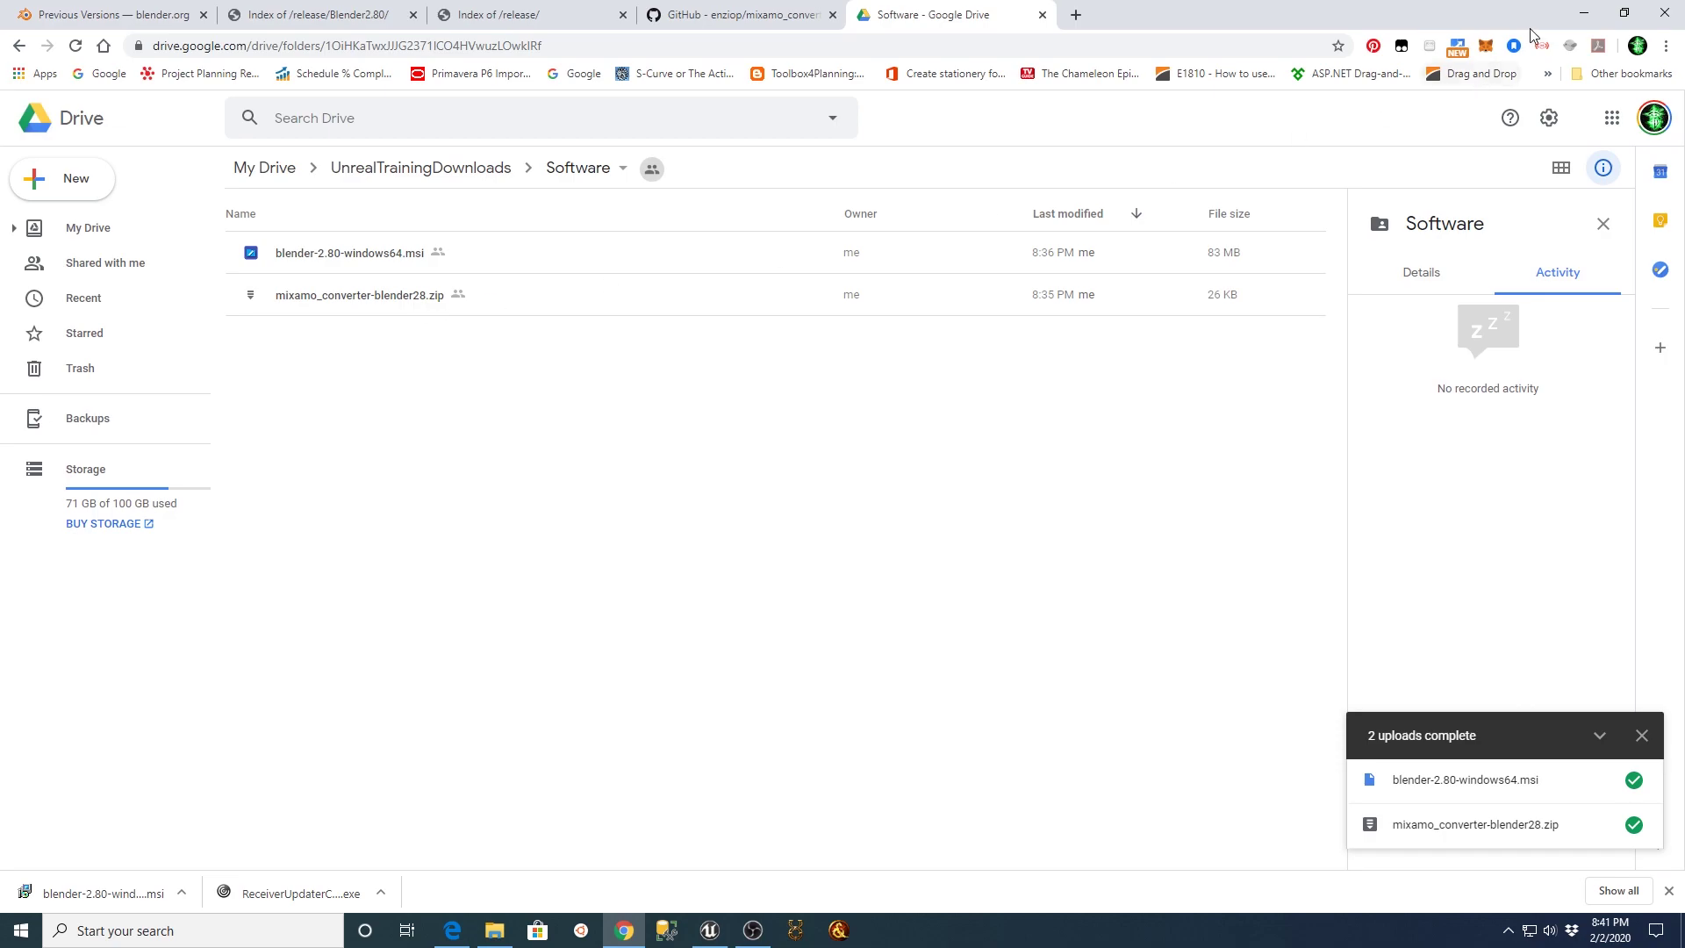
- Launch Blender from the desktop with a General file and open the add-on preferences
{"action": "left_click", "coordinate": [1583, 12]}
{"action": "double_click", "coordinate": [167, 298]}
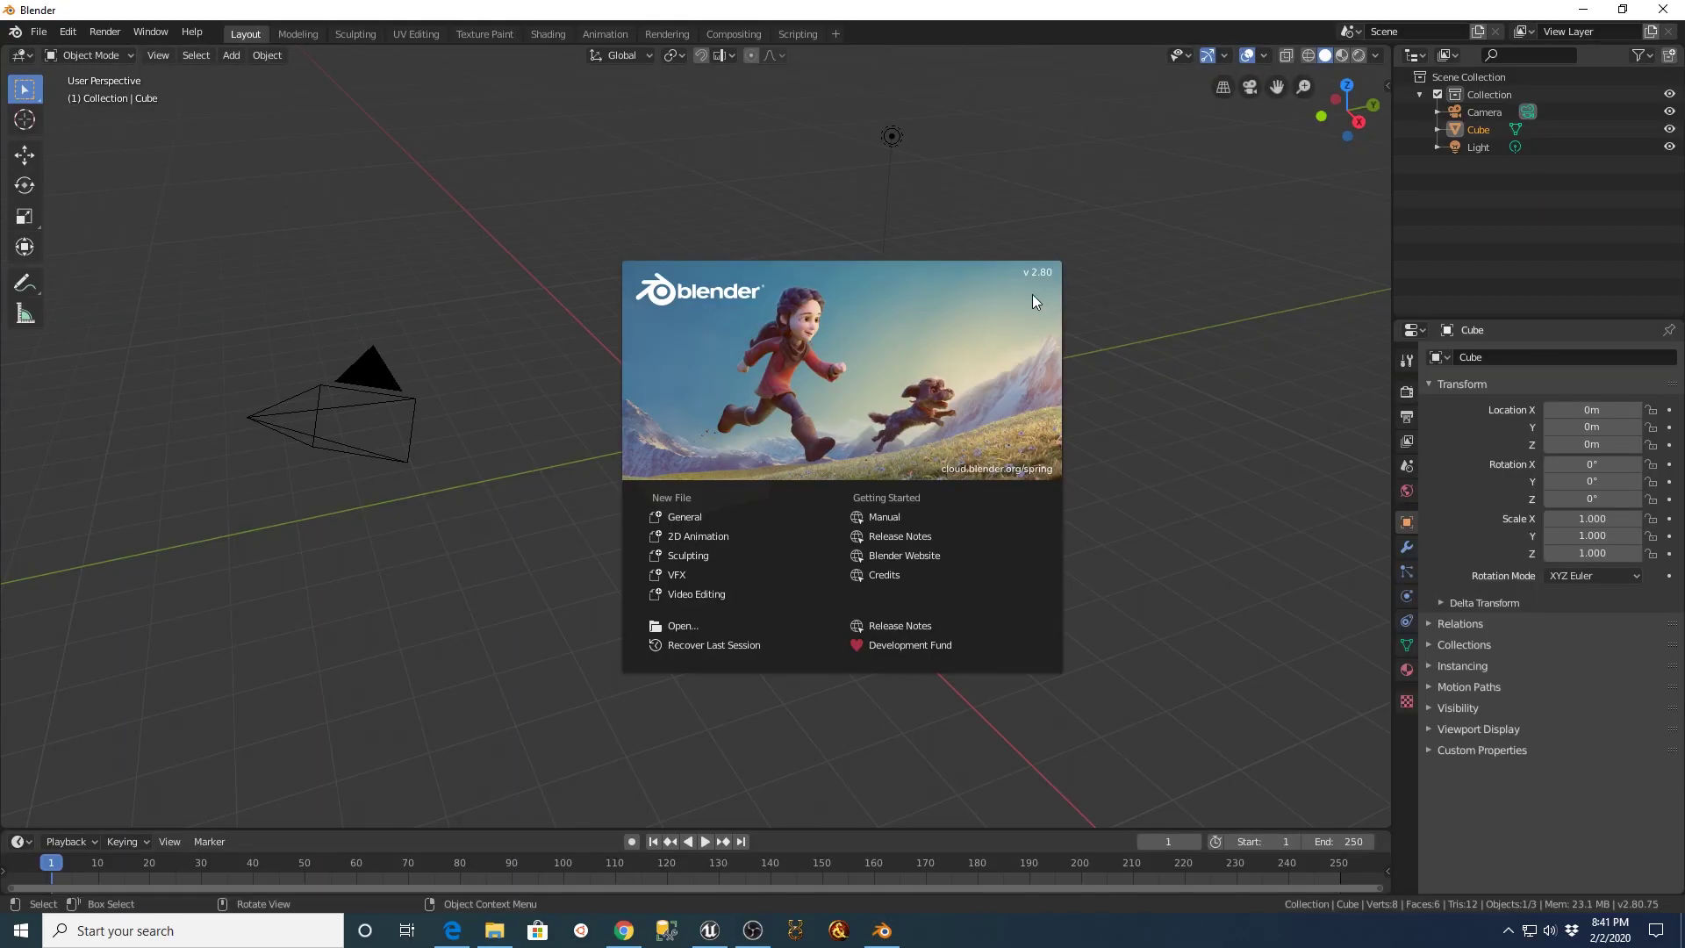
{"action": "left_click", "coordinate": [679, 517]}
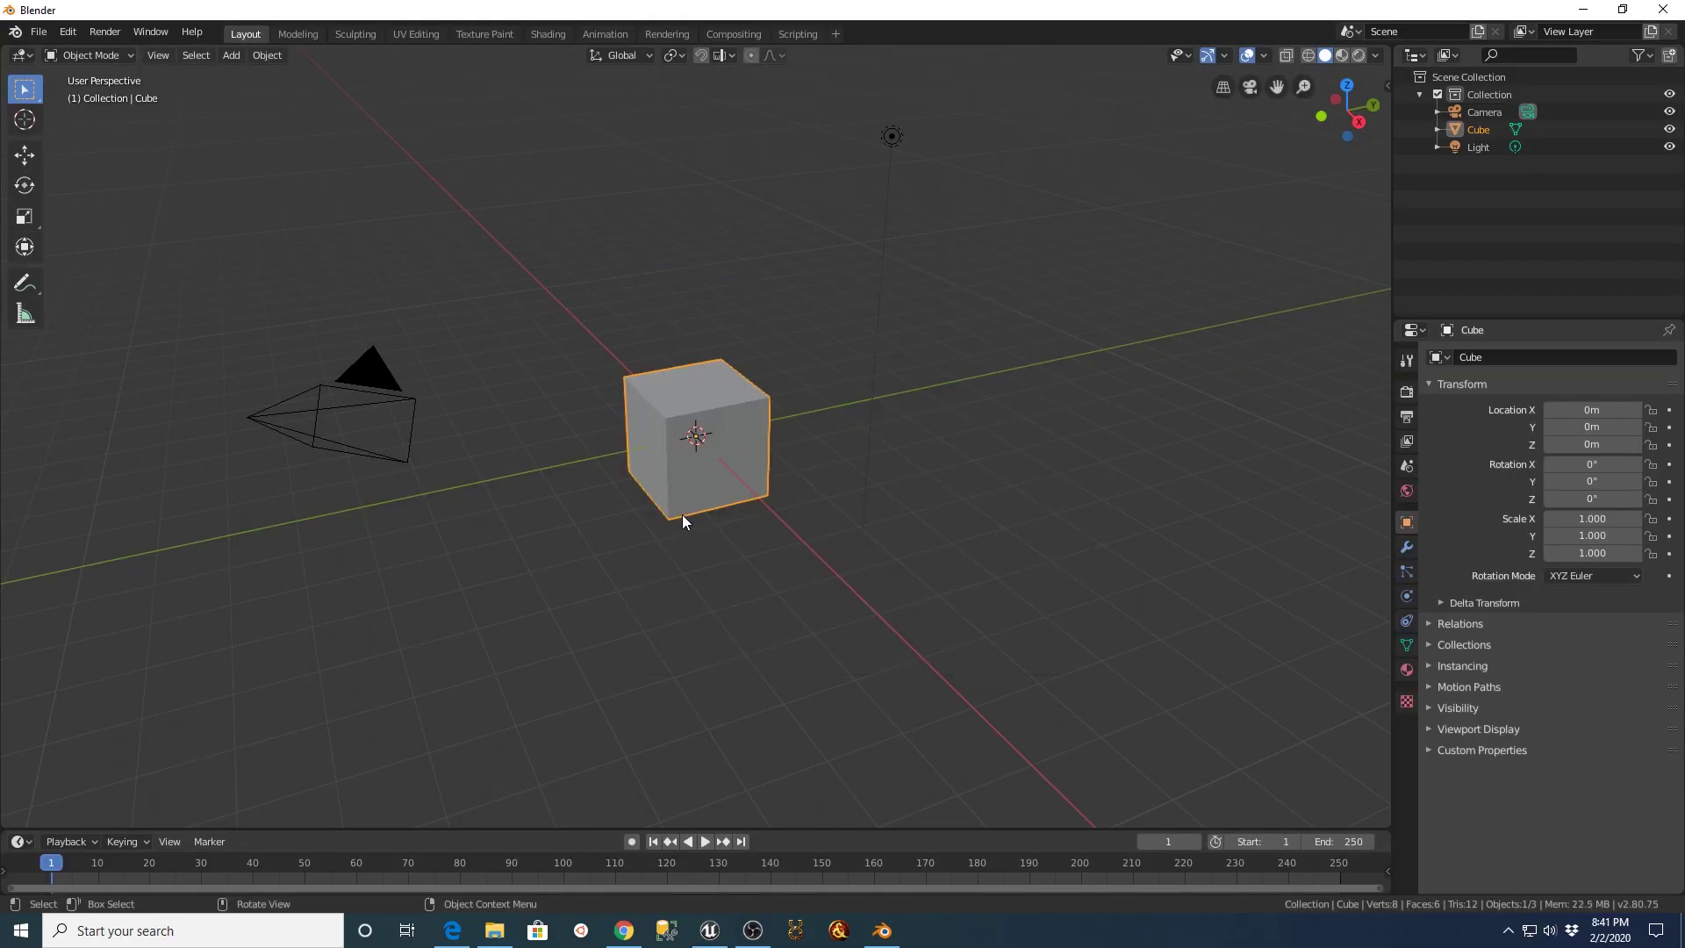
{"action": "left_click", "coordinate": [68, 33]}
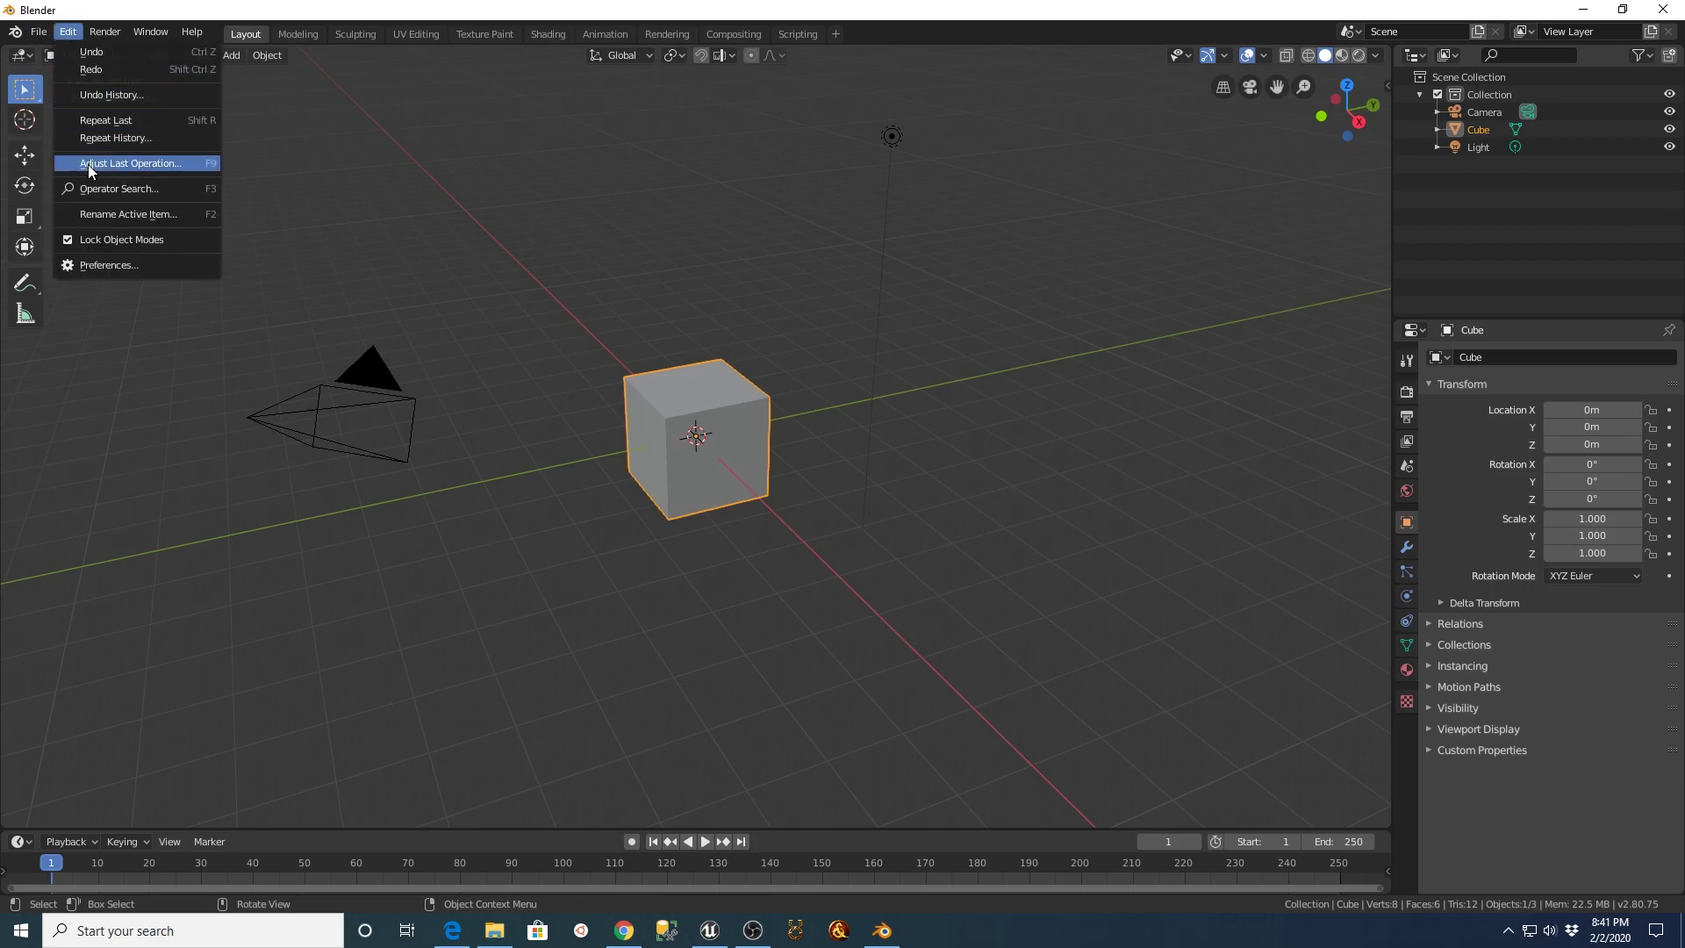
{"action": "left_click", "coordinate": [97, 263]}
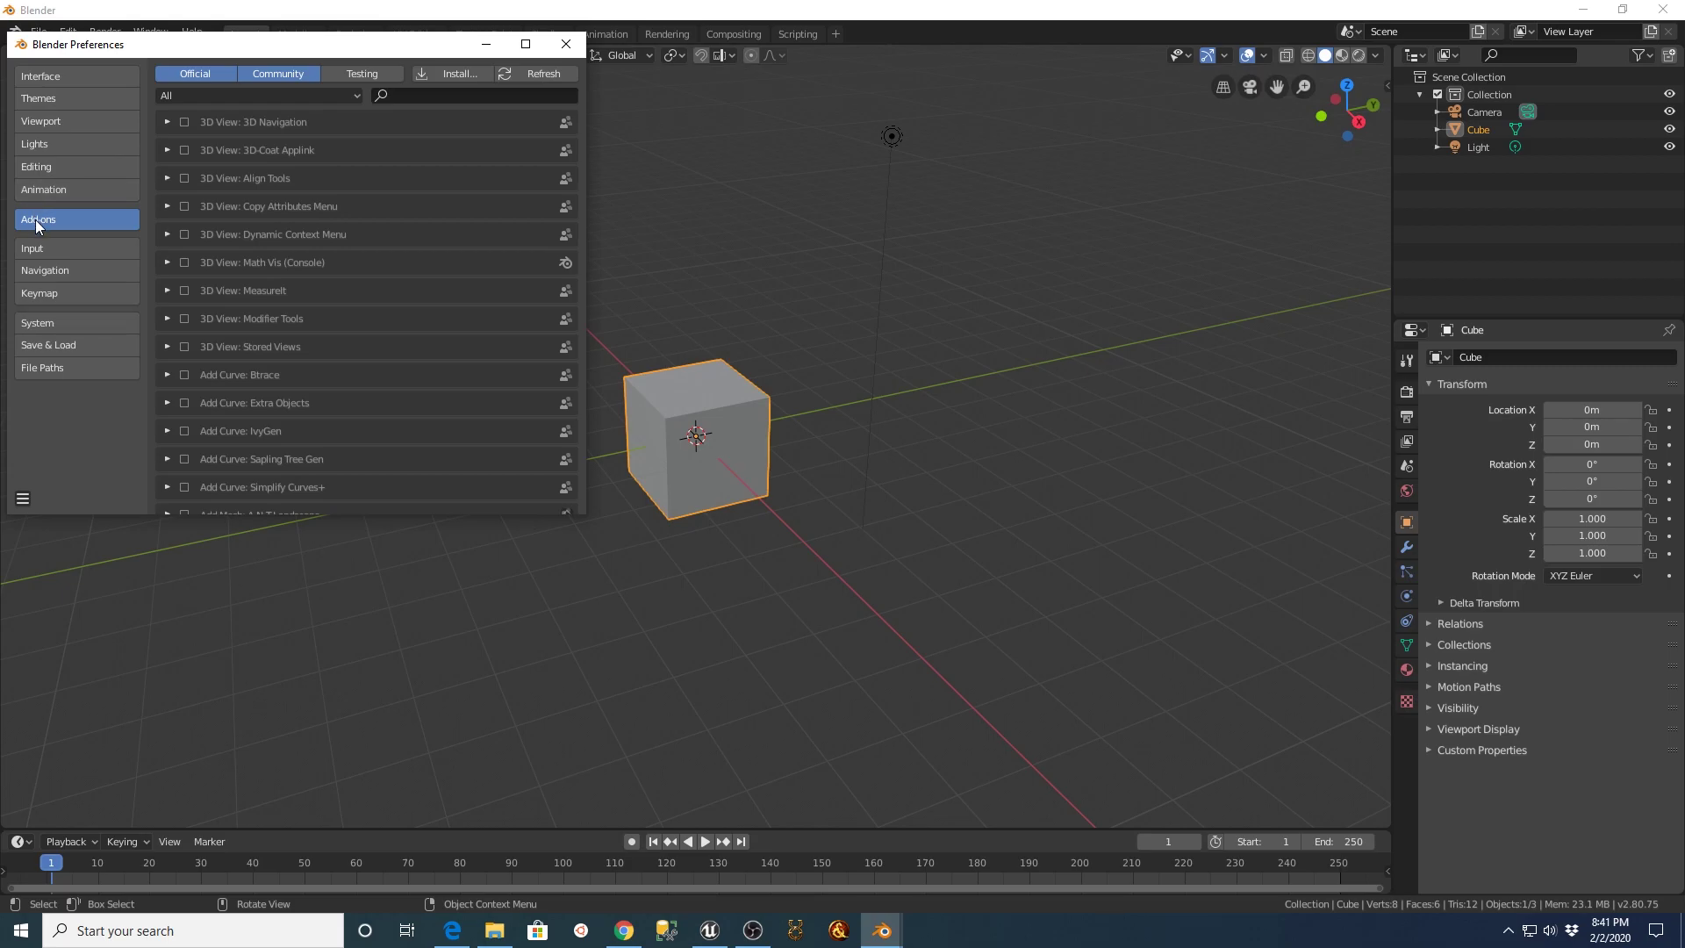
- Select mixamo_converter-blender28.zip in D:\Downloads\BlenderUE4Tutorial as the add-on to install, and cancel the installation
{"action": "left_click", "coordinate": [447, 75]}
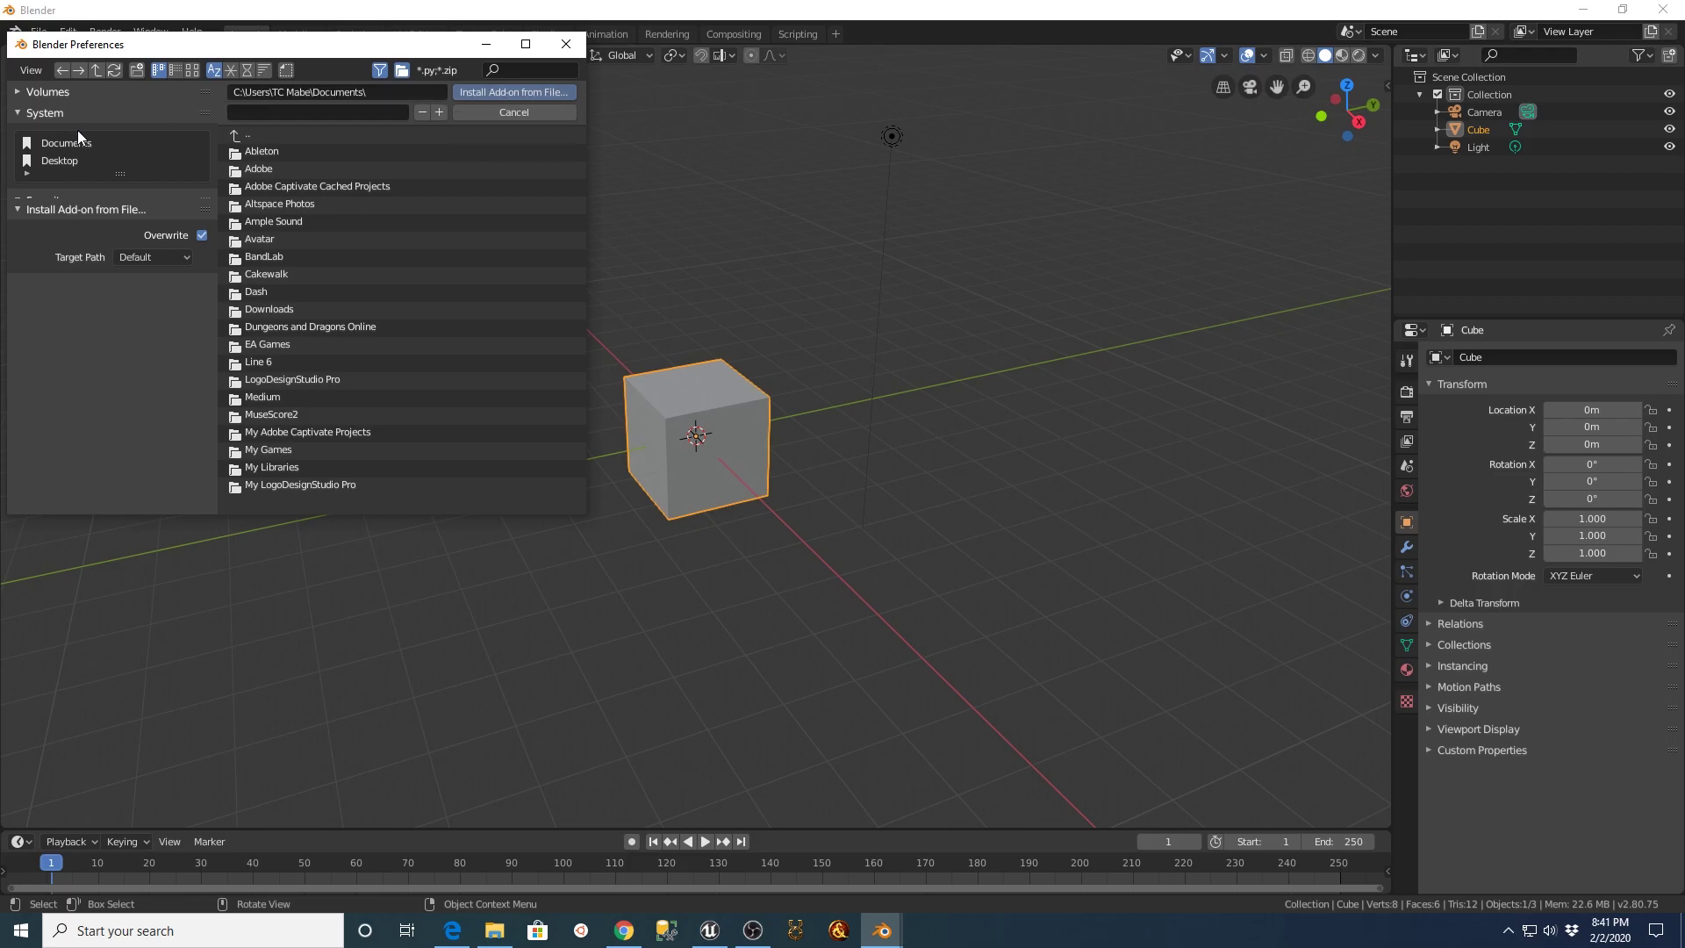
{"action": "left_click", "coordinate": [18, 91]}
{"action": "left_click", "coordinate": [53, 139]}
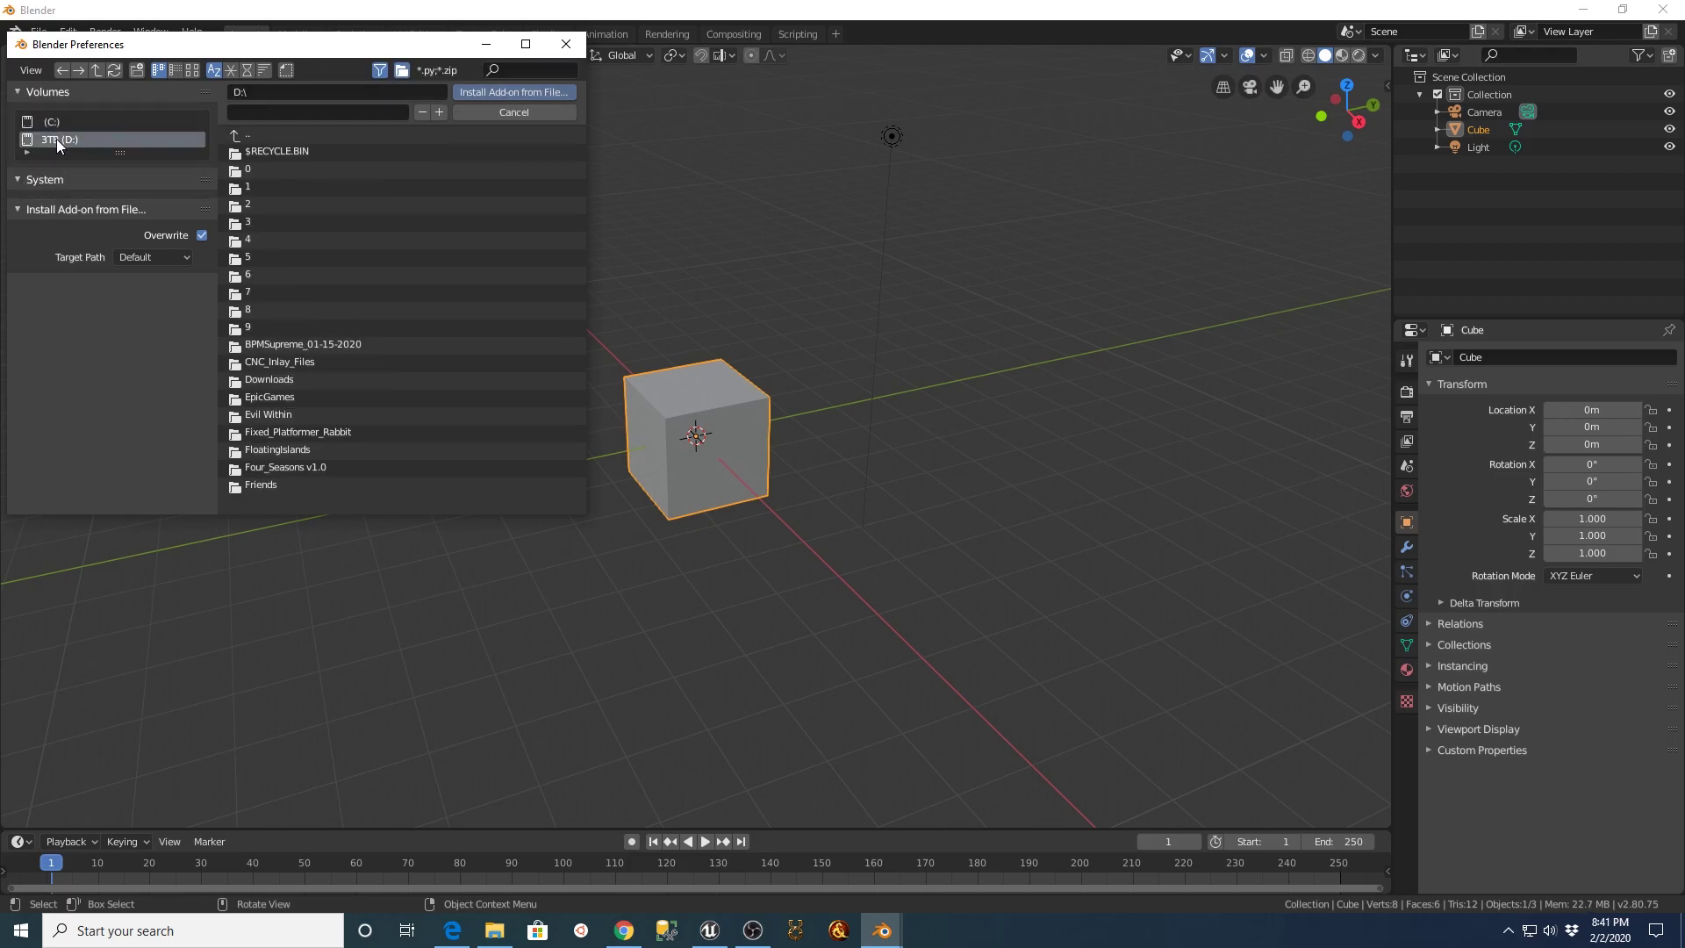
{"action": "left_click", "coordinate": [260, 379]}
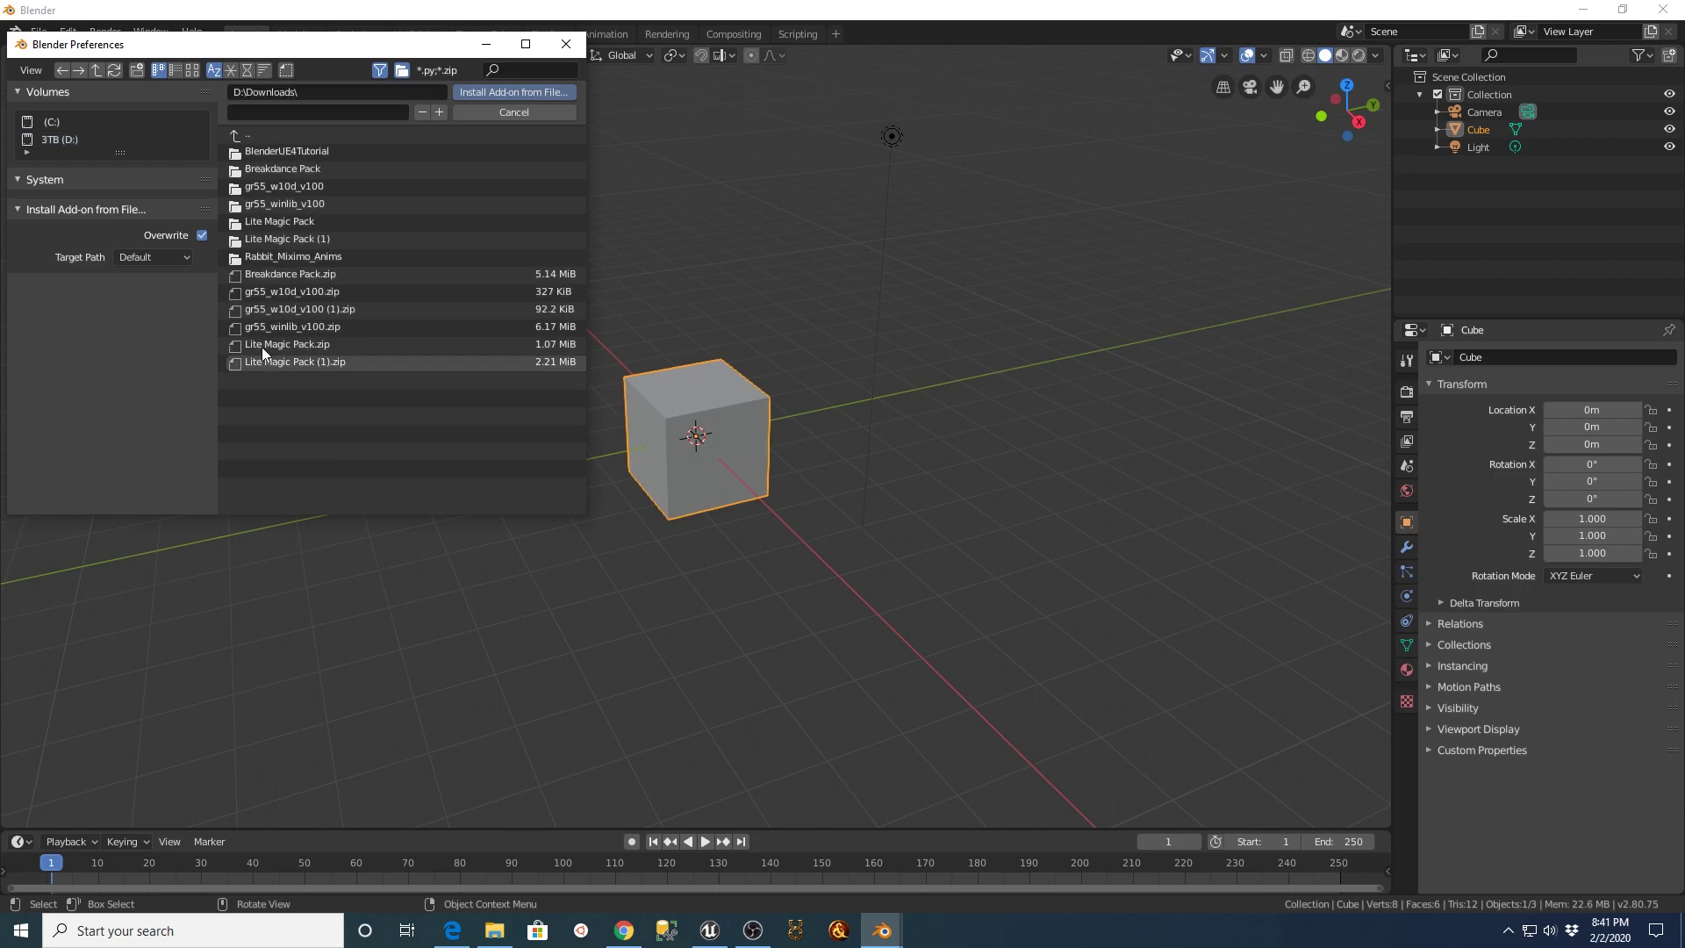
{"action": "left_click", "coordinate": [262, 149]}
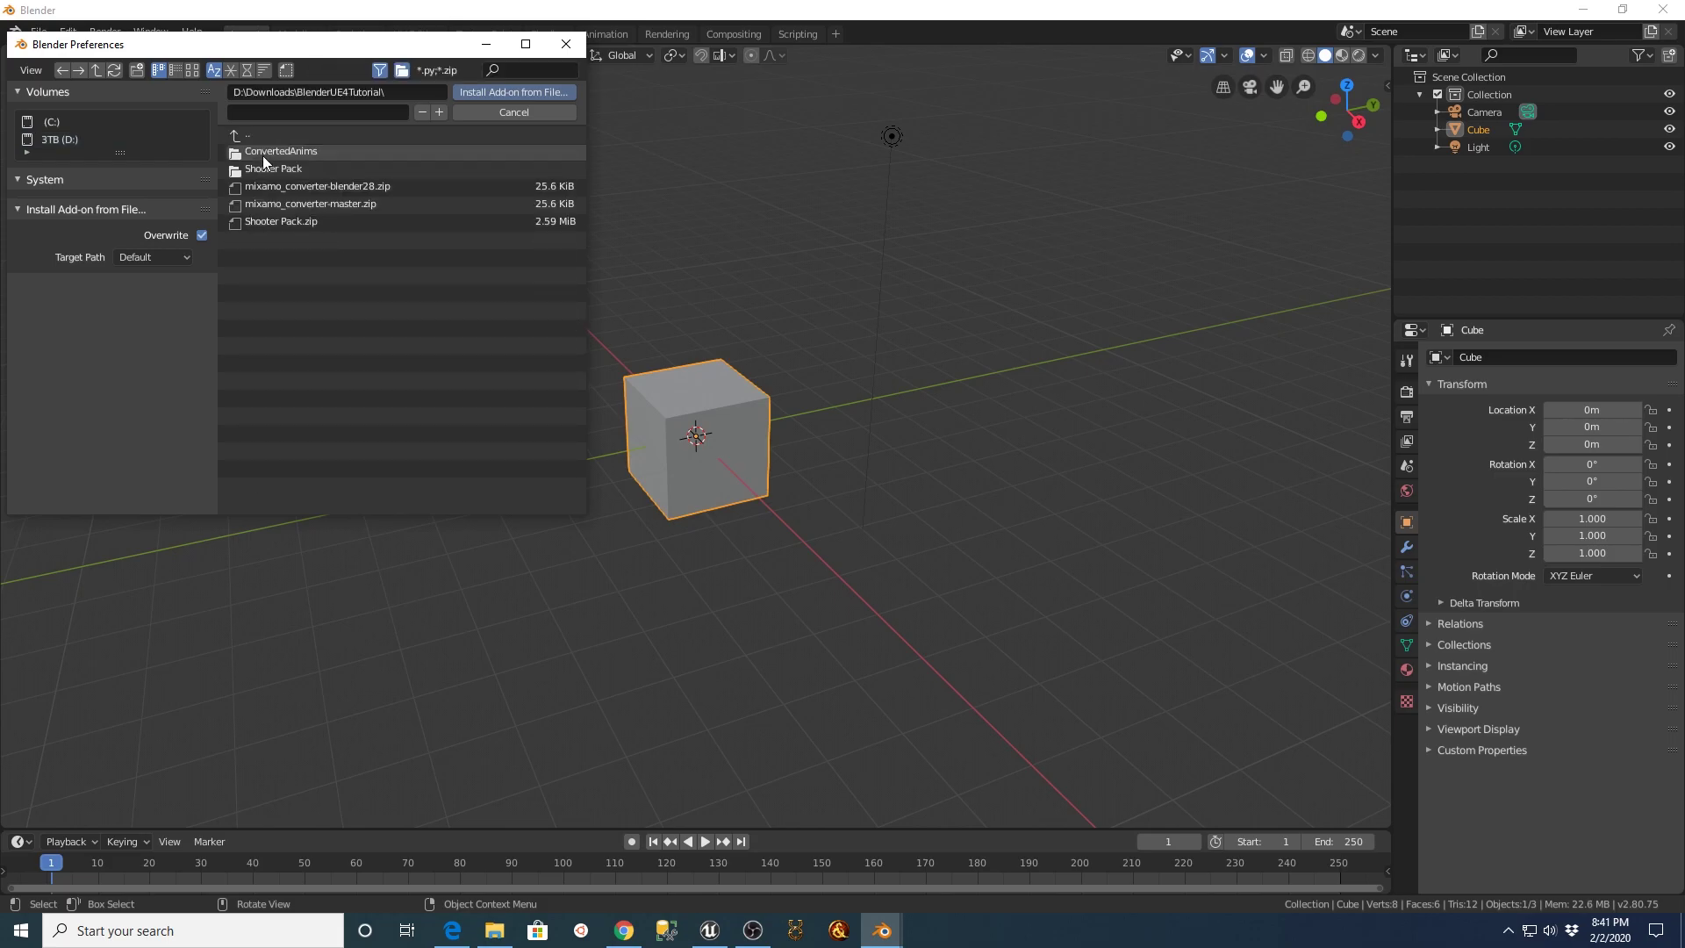
{"action": "left_click", "coordinate": [328, 182]}
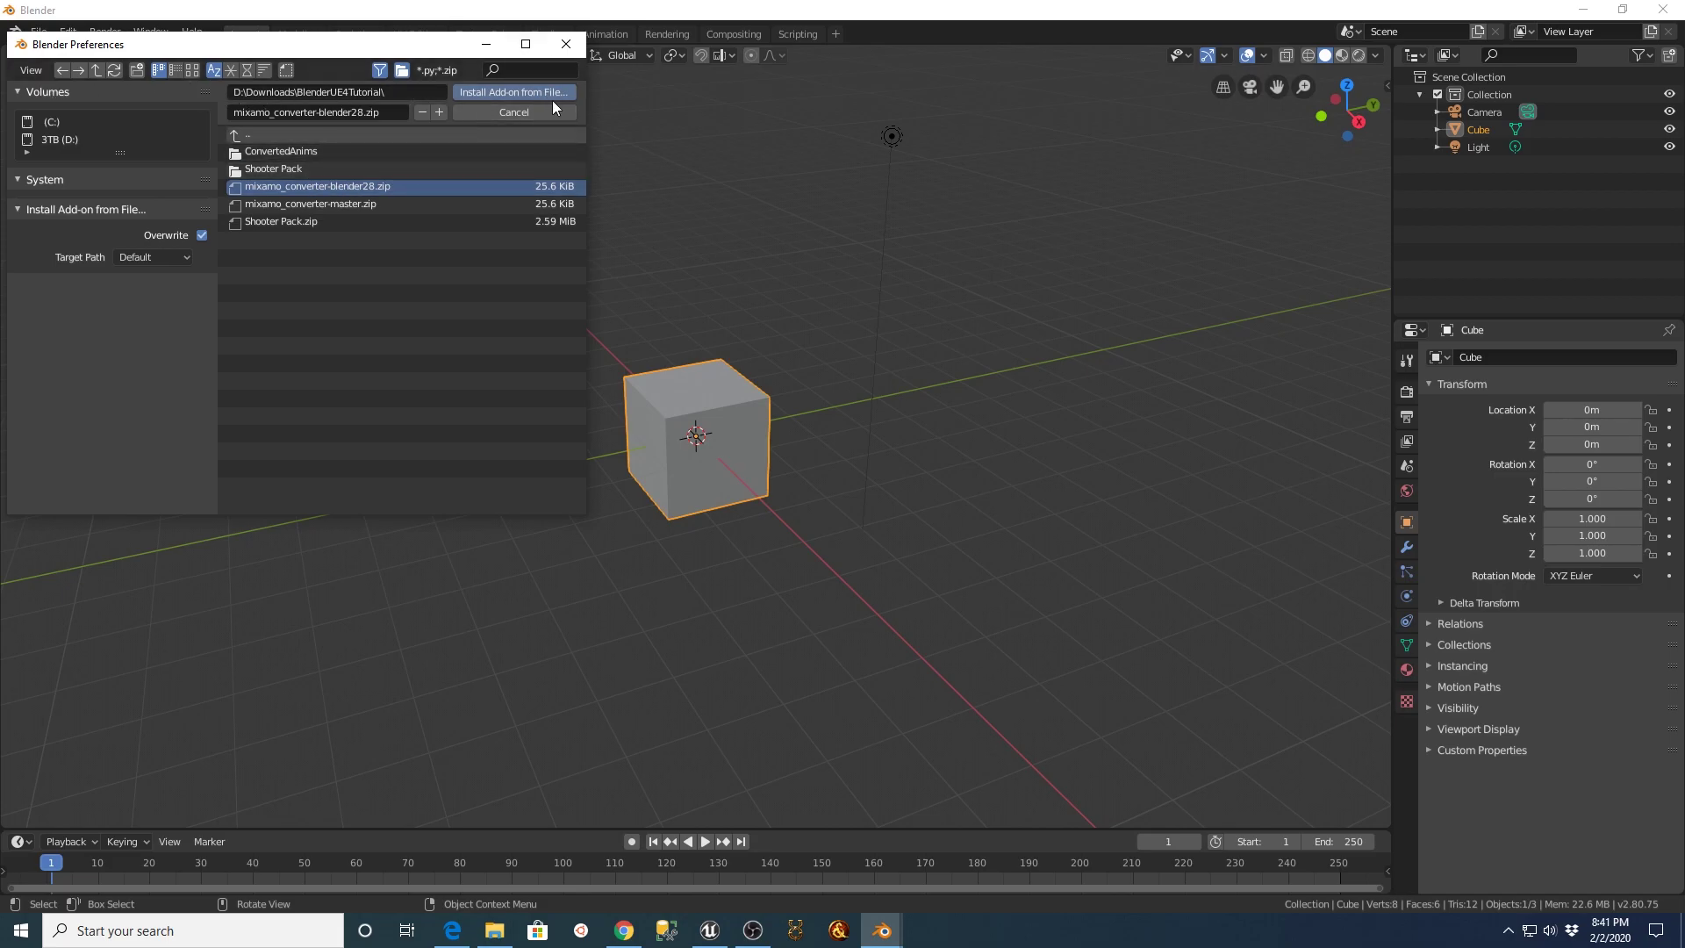
{"action": "left_click", "coordinate": [531, 113]}
- Find the Mixamo Converter add-on in the list, examine its details, and close the preferences
{"action": "left_click_drag", "start_coordinate": [582, 102], "coordinate": [561, 184]}
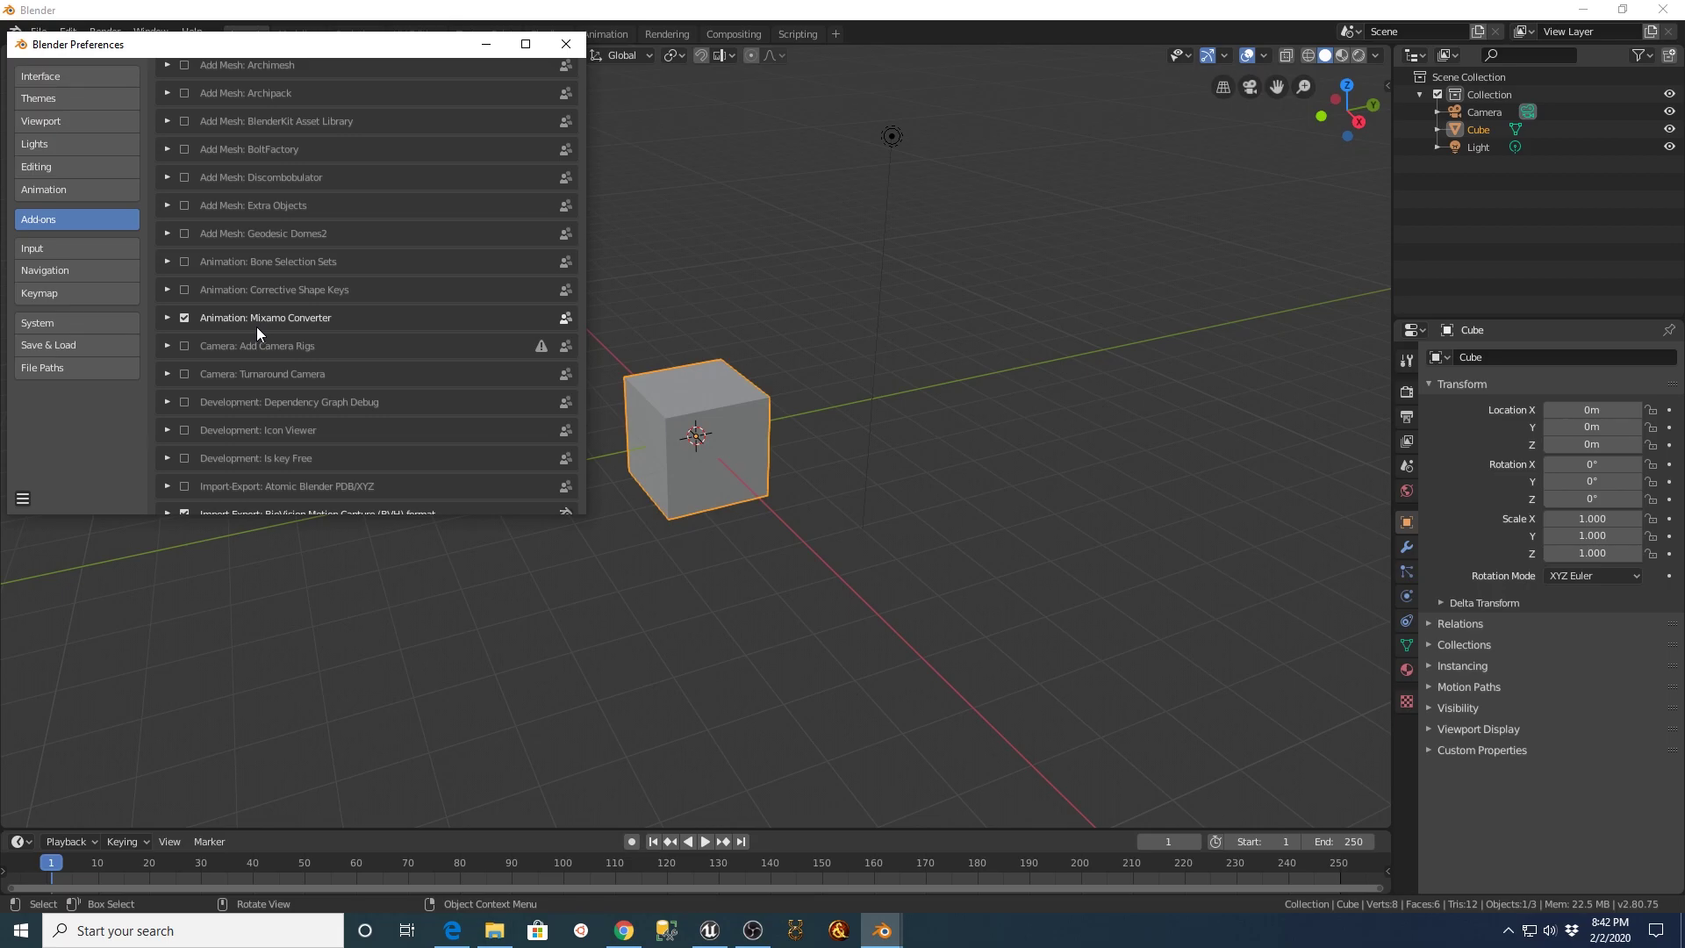
{"action": "left_click", "coordinate": [167, 319]}
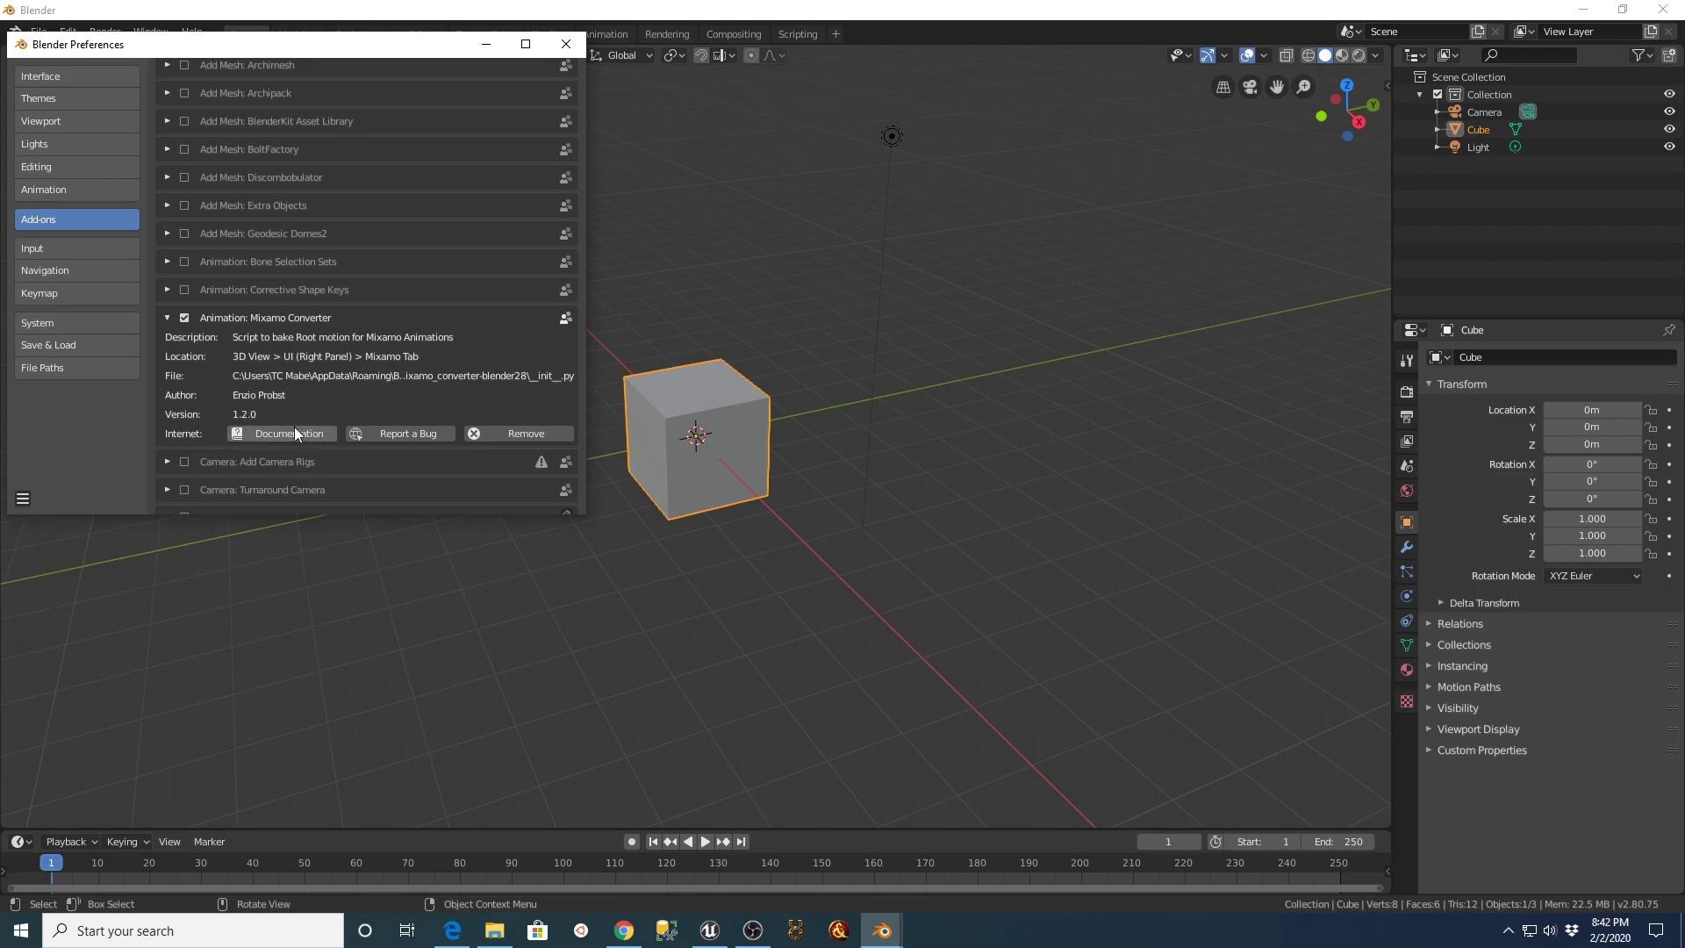
{"action": "left_click", "coordinate": [566, 46]}
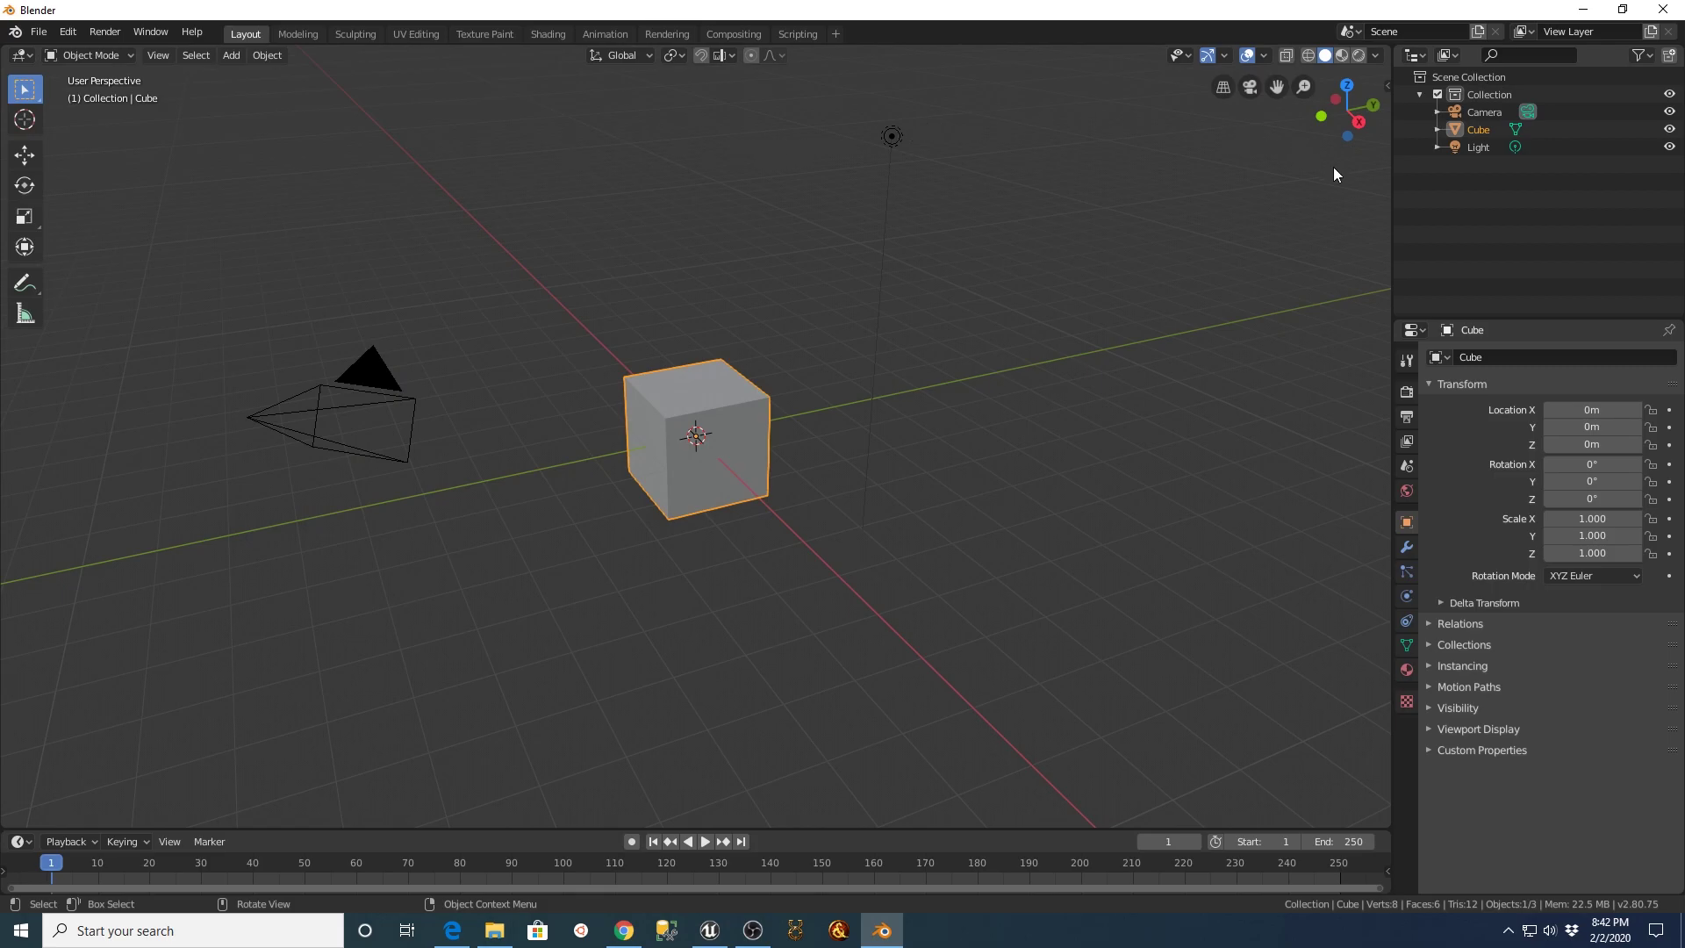
- Show the Mixamo Rootbaker settings in the 3D viewport's sidebar
{"action": "left_click", "coordinate": [1384, 87]}
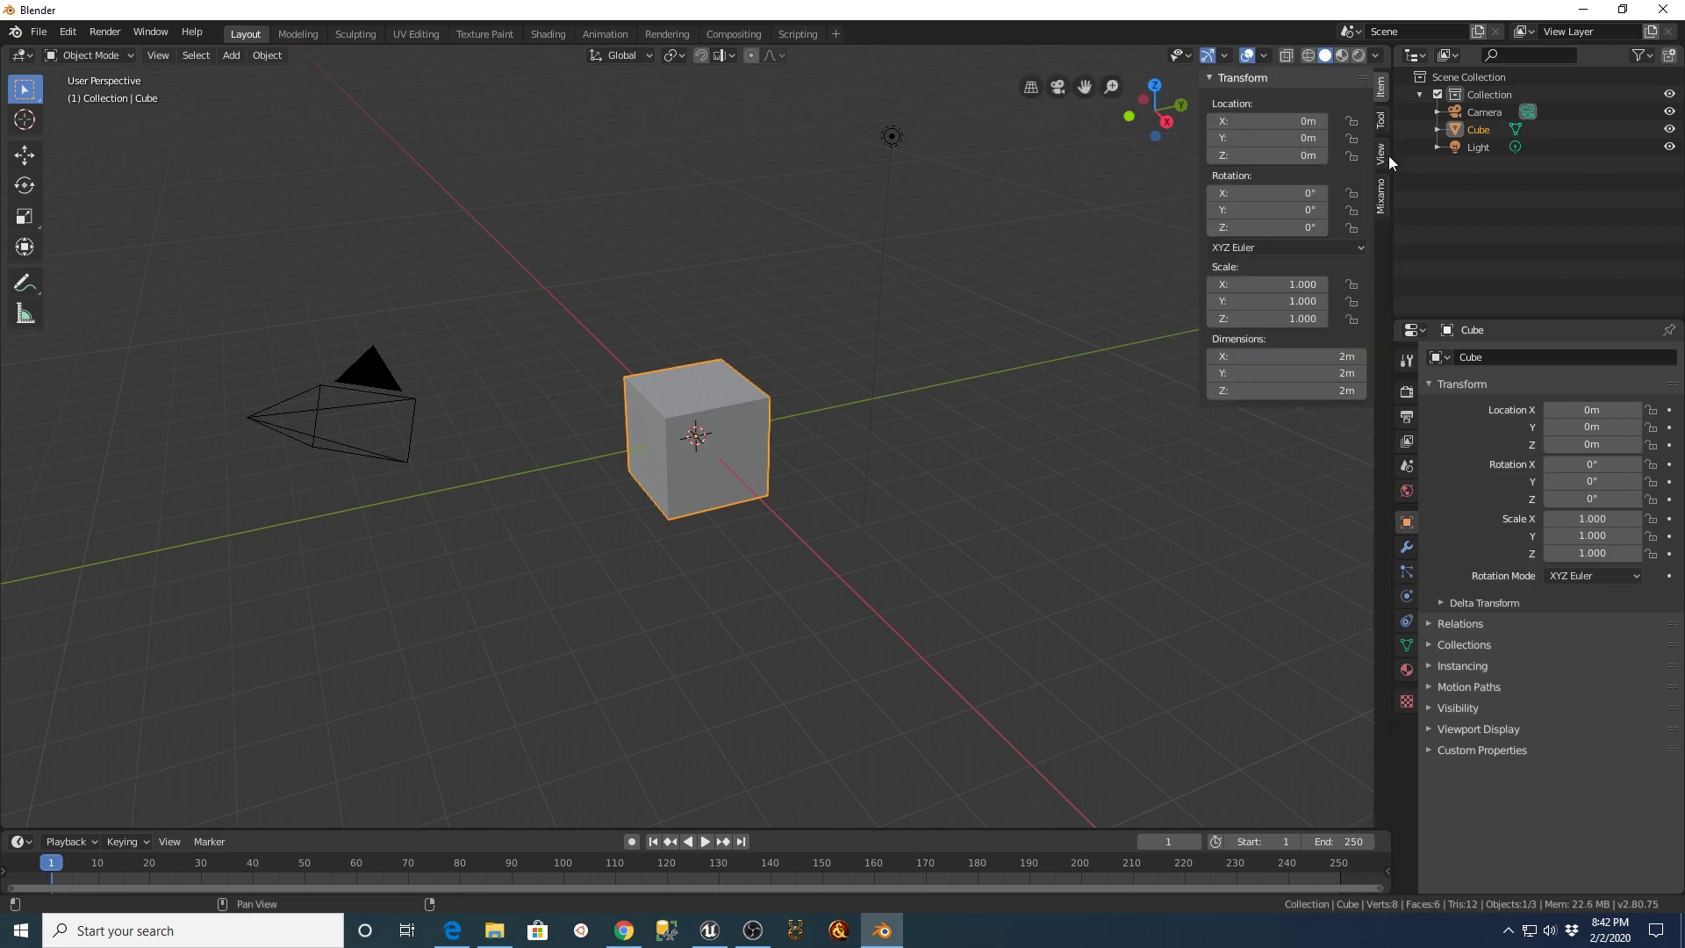
{"action": "left_click", "coordinate": [1381, 195]}
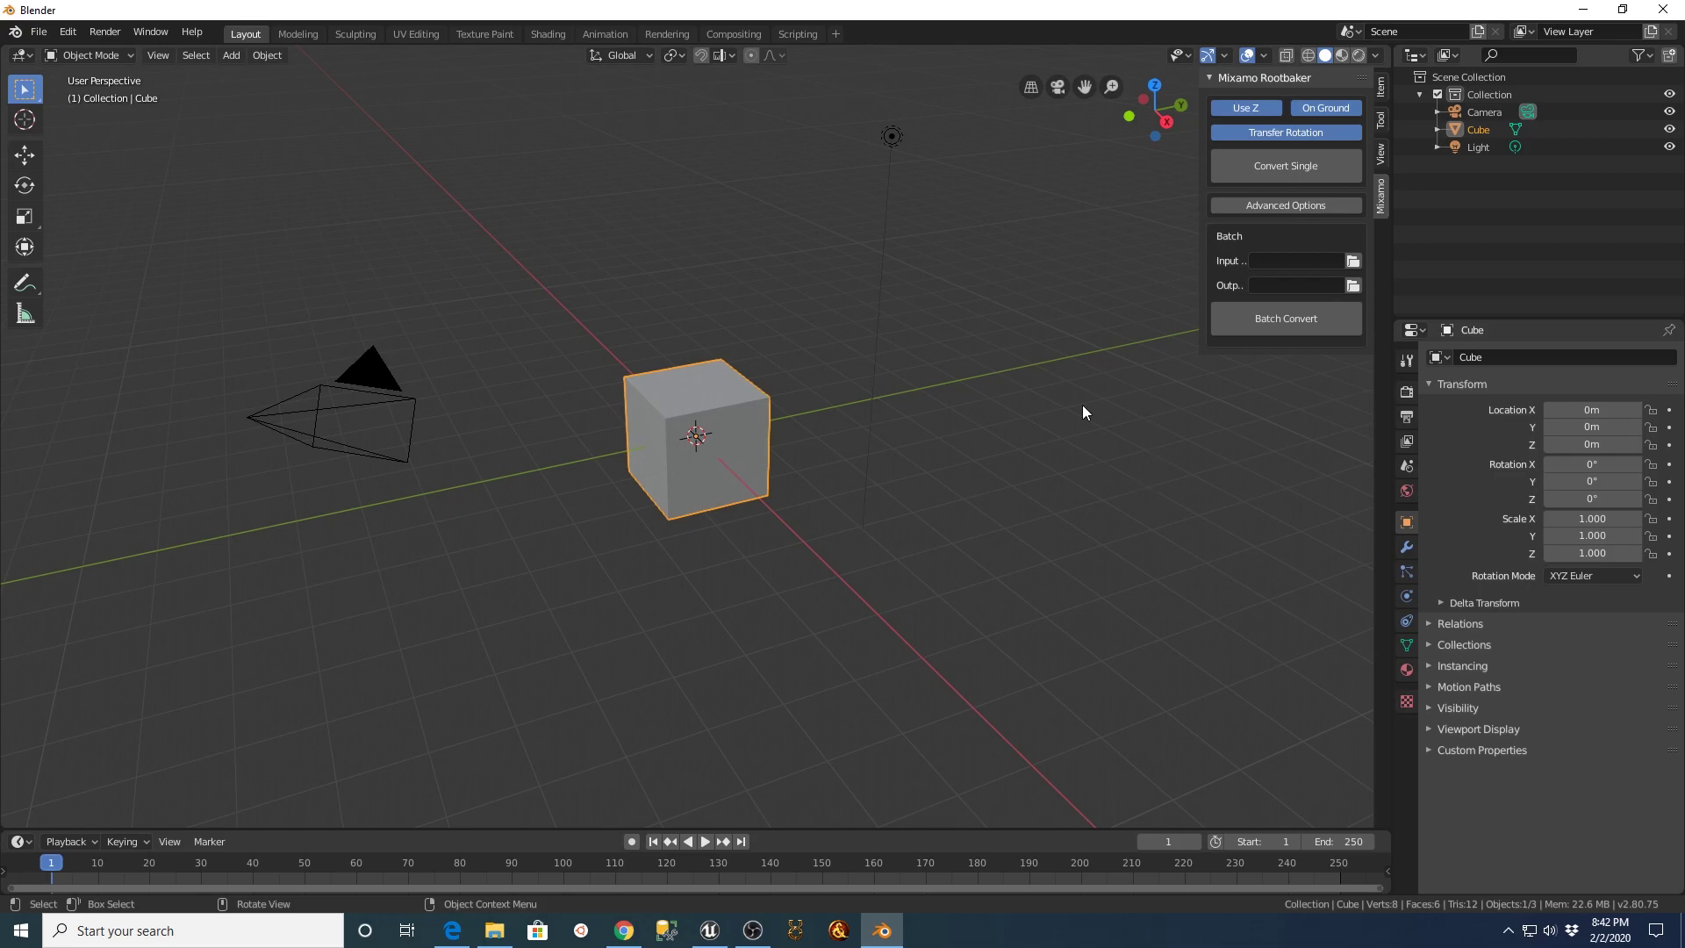
- Switch to Chrome and close the Google Drive and Blender download pages, keeping only the GitHub mixamo_converter page
{"action": "left_click", "coordinate": [1582, 14]}
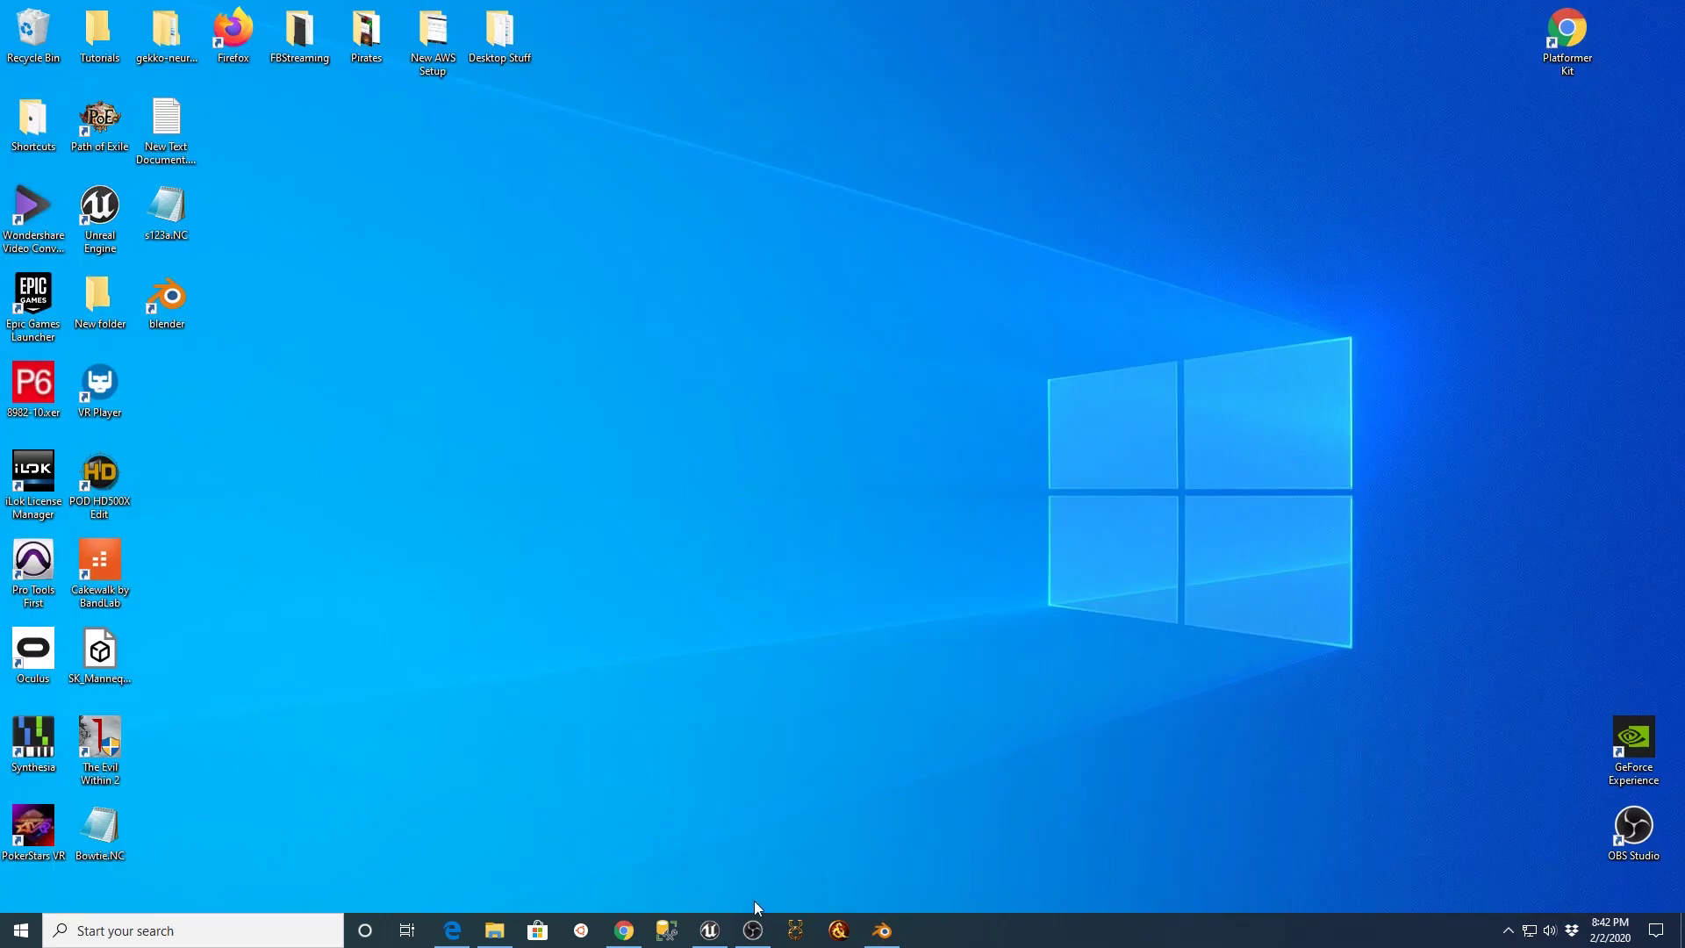
{"action": "left_click", "coordinate": [640, 935]}
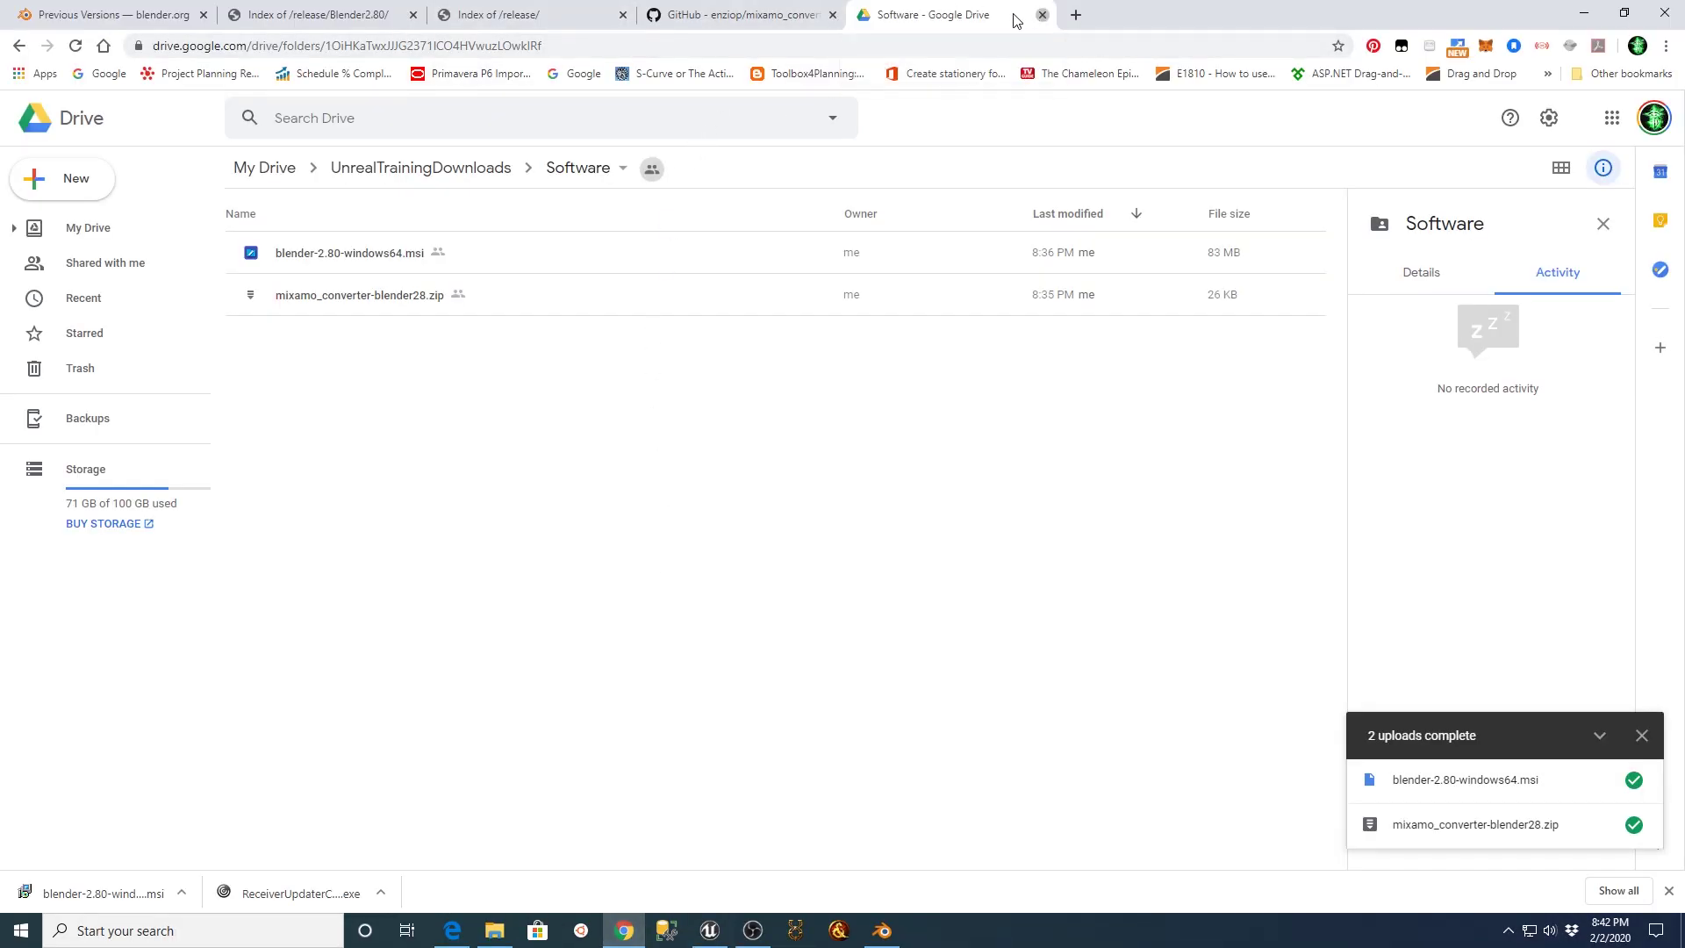
{"action": "left_click", "coordinate": [1041, 15]}
{"action": "left_click", "coordinate": [623, 15]}
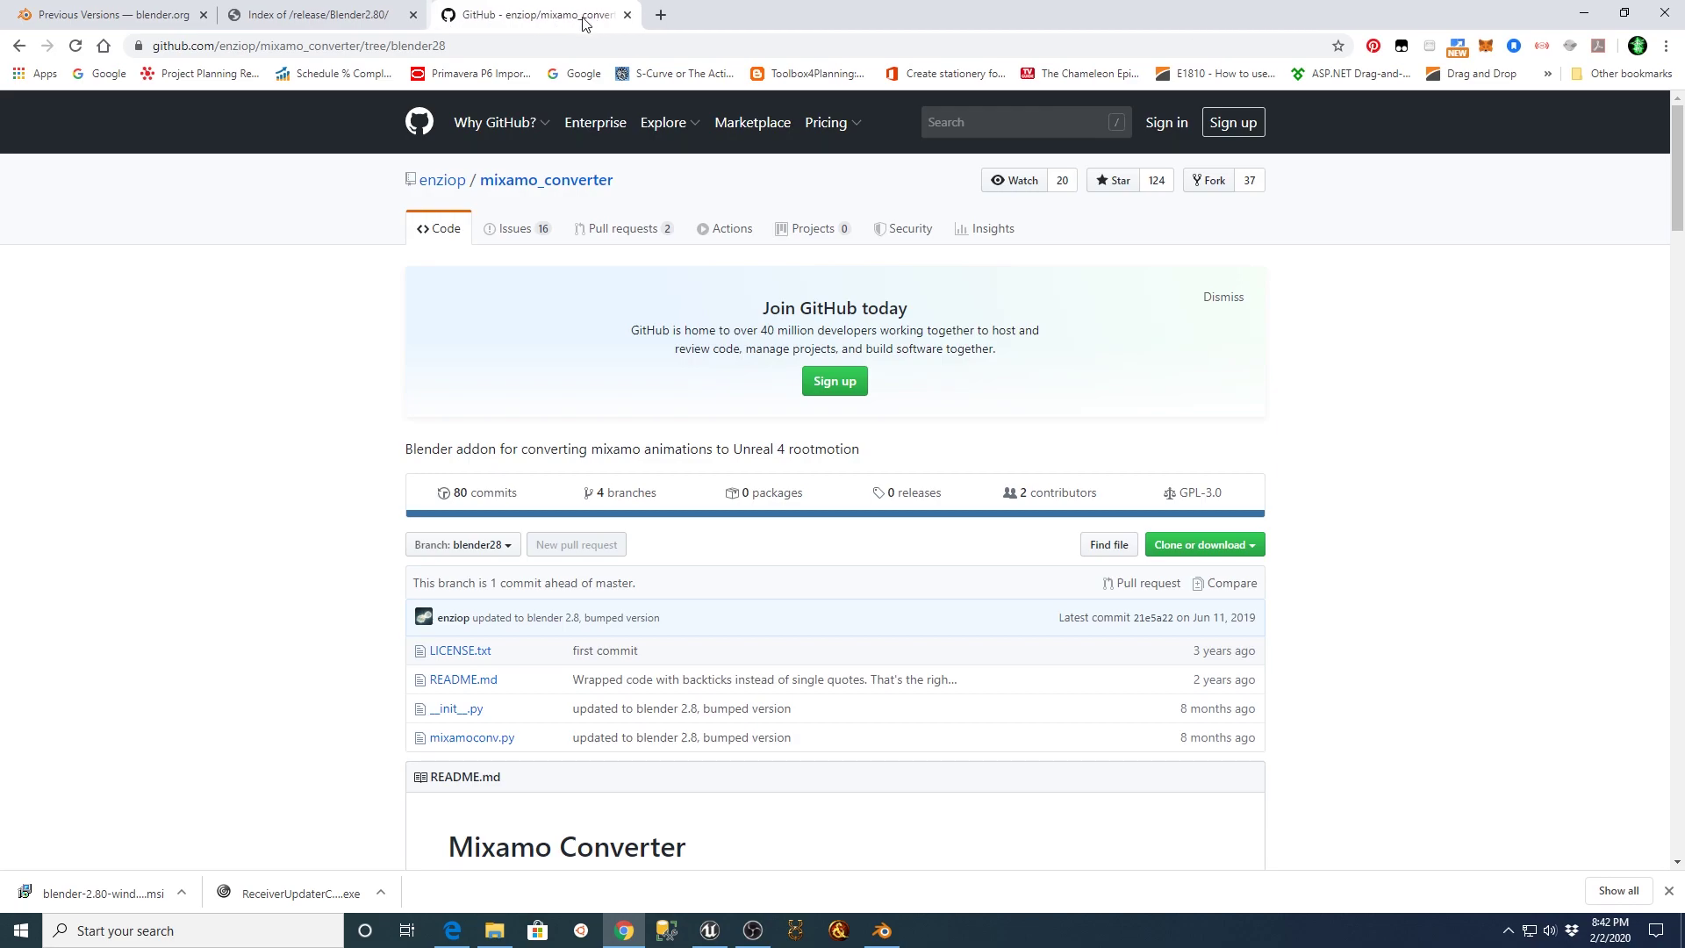
{"action": "left_click", "coordinate": [413, 15]}
{"action": "left_click", "coordinate": [203, 15]}
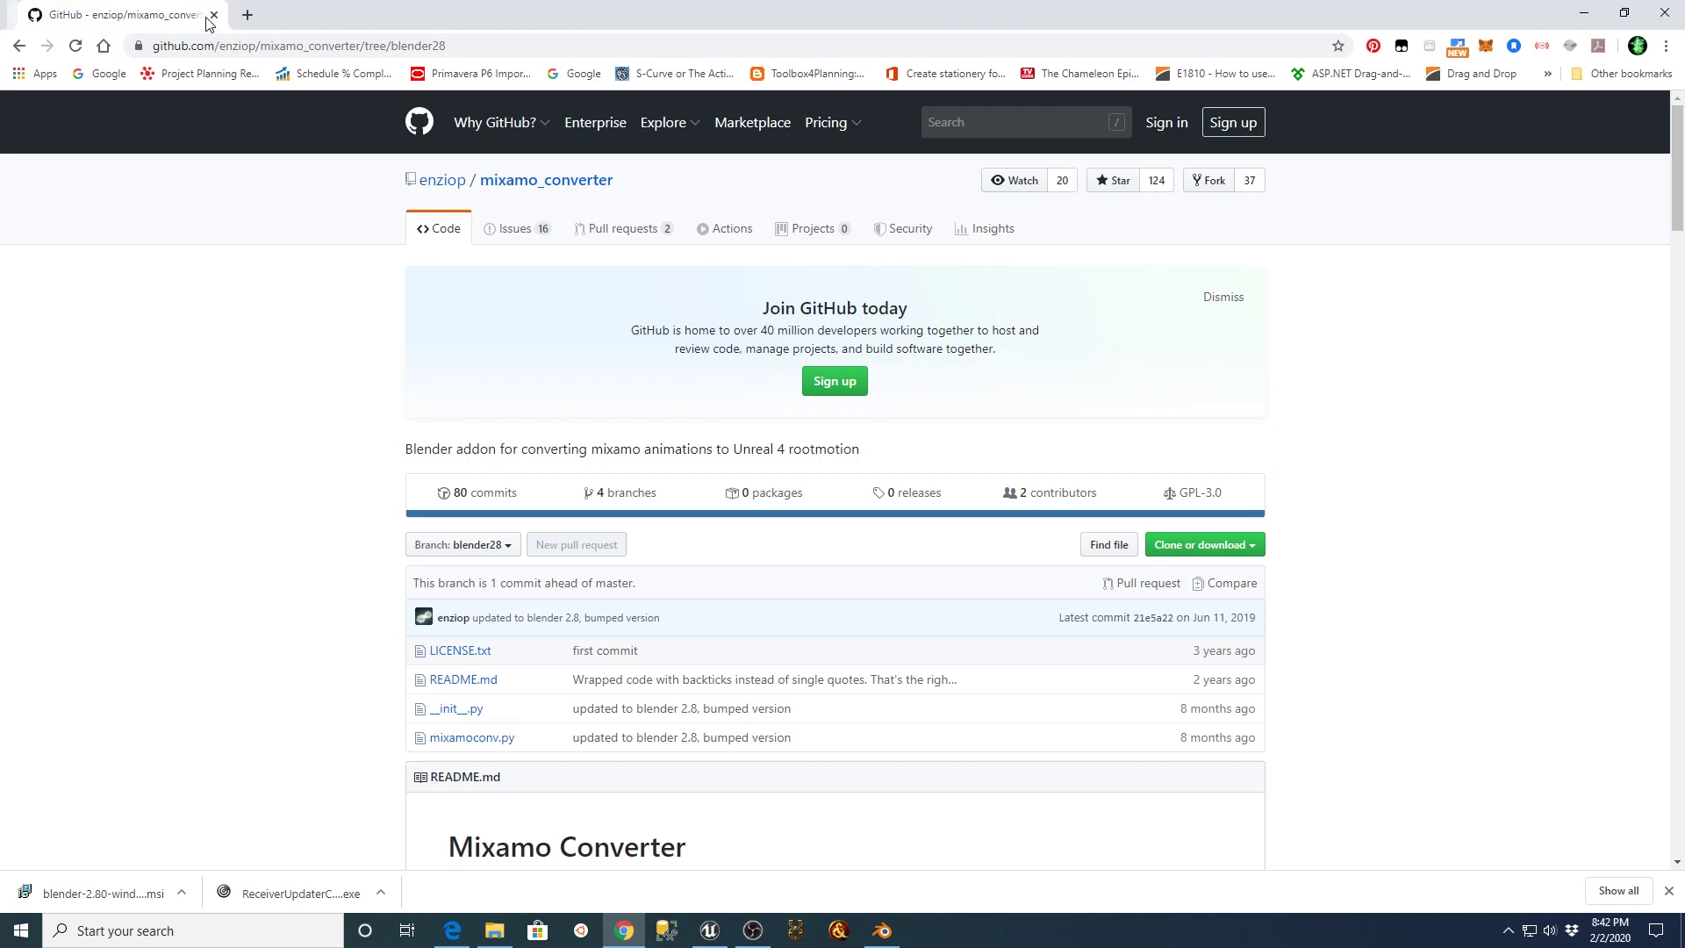
- Search the web for "mixamo" in a new browser tab
{"action": "left_click", "coordinate": [236, 15]}
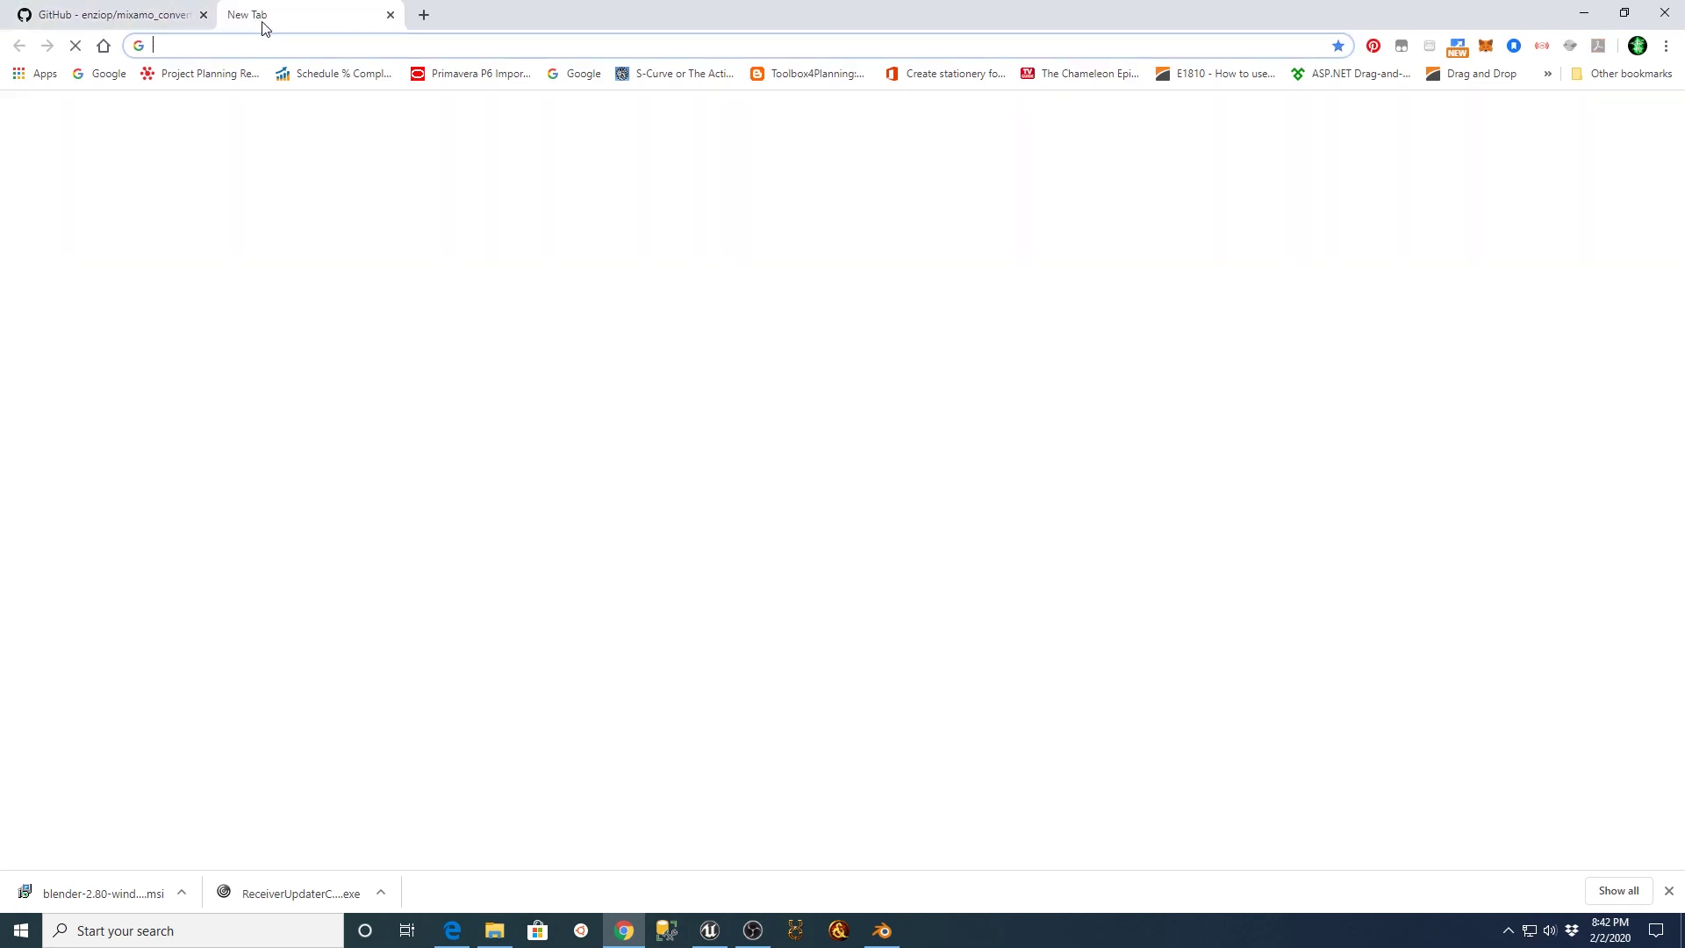
{"action": "type", "text": "mixamo root bone"}
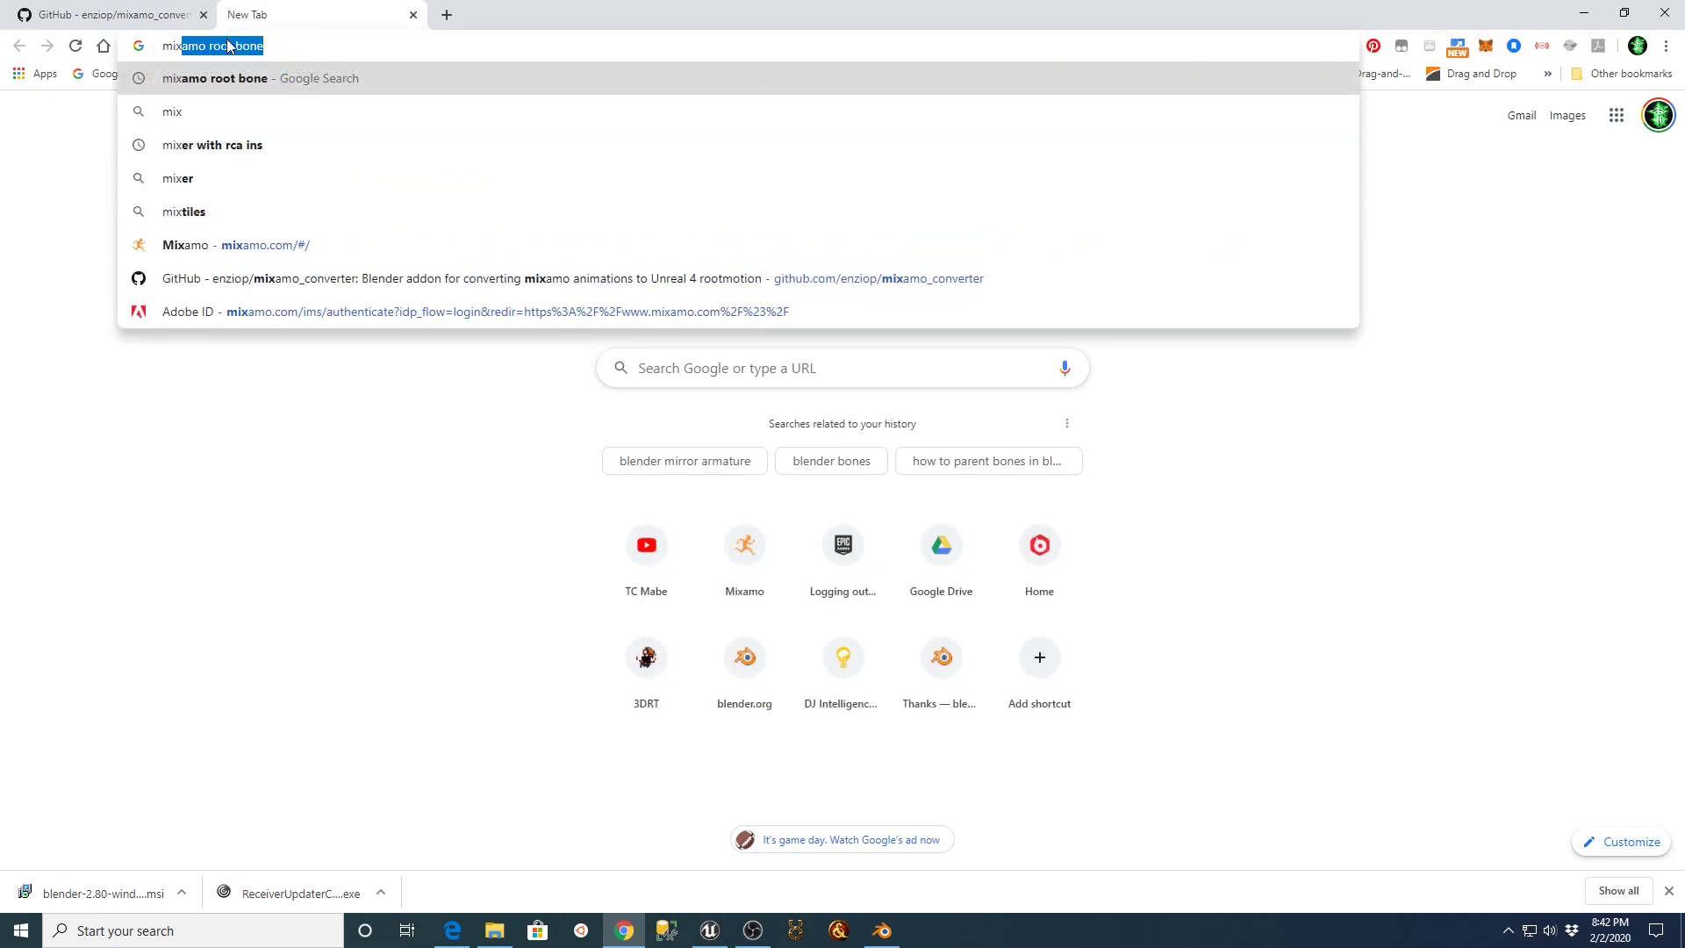
{"action": "key", "text": "End"}
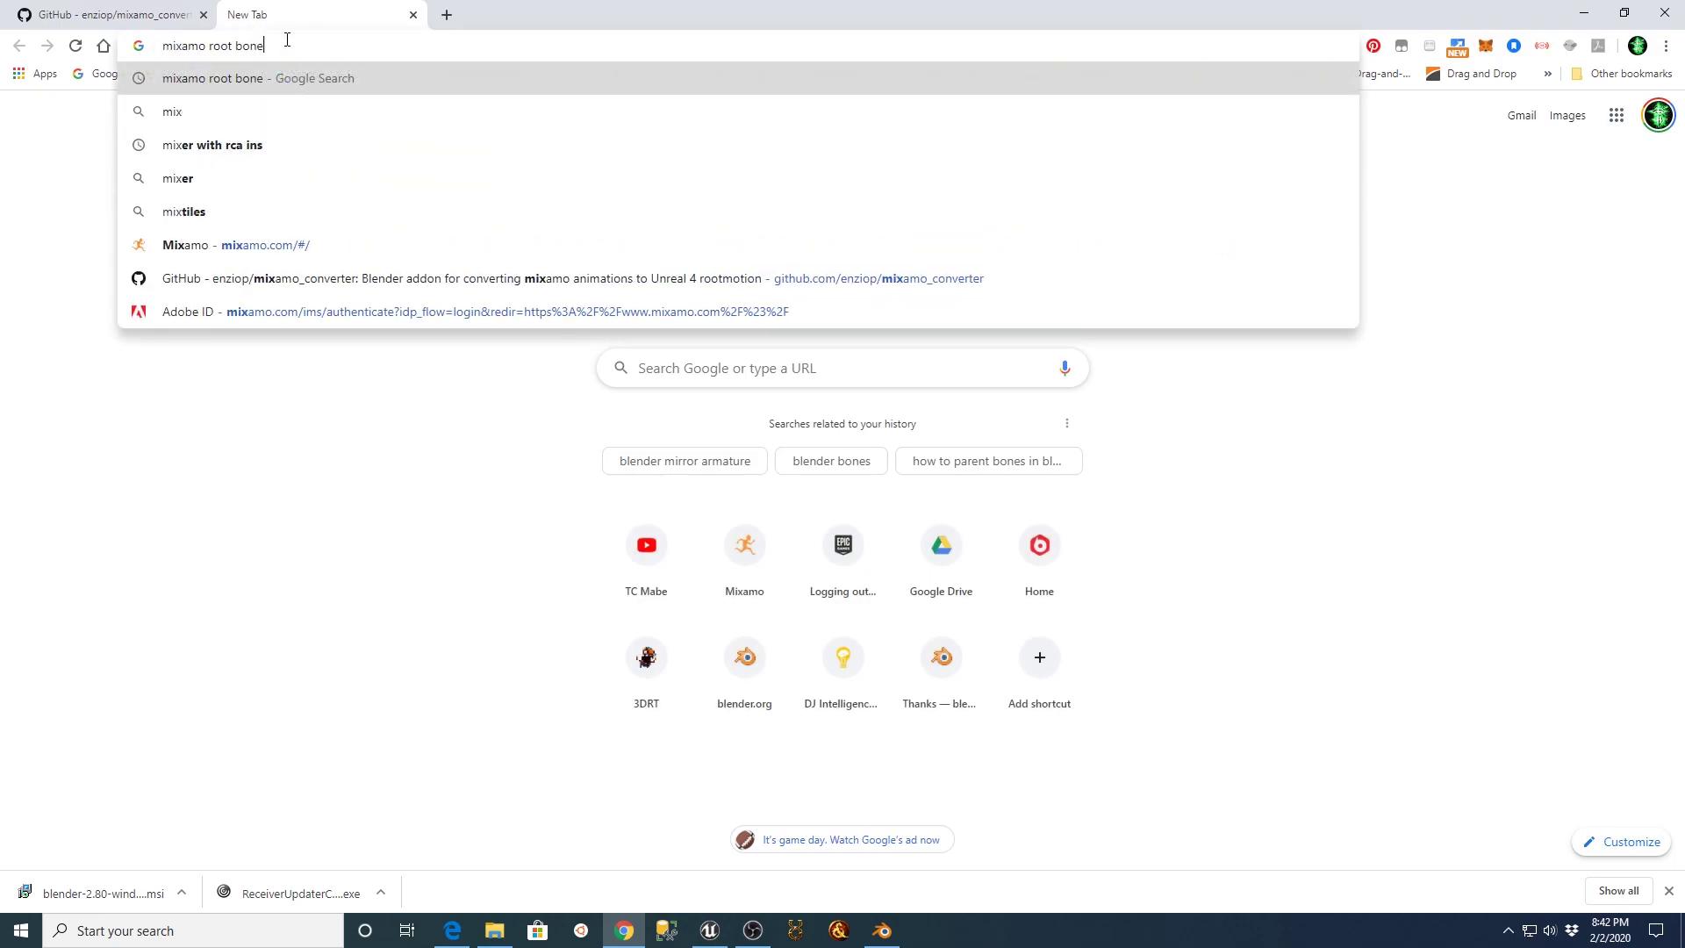
{"action": "key", "text": "BackSpace"}
{"action": "key", "text": "BackSpace"}
{"action": "key", "text": "BackSpace"}
{"action": "key", "text": "BackSpace"}
{"action": "key", "text": "BackSpace"}
{"action": "key", "text": "BackSpace"}
{"action": "key", "text": "BackSpace"}
{"action": "key", "text": "BackSpace"}
{"action": "key", "text": "BackSpace"}
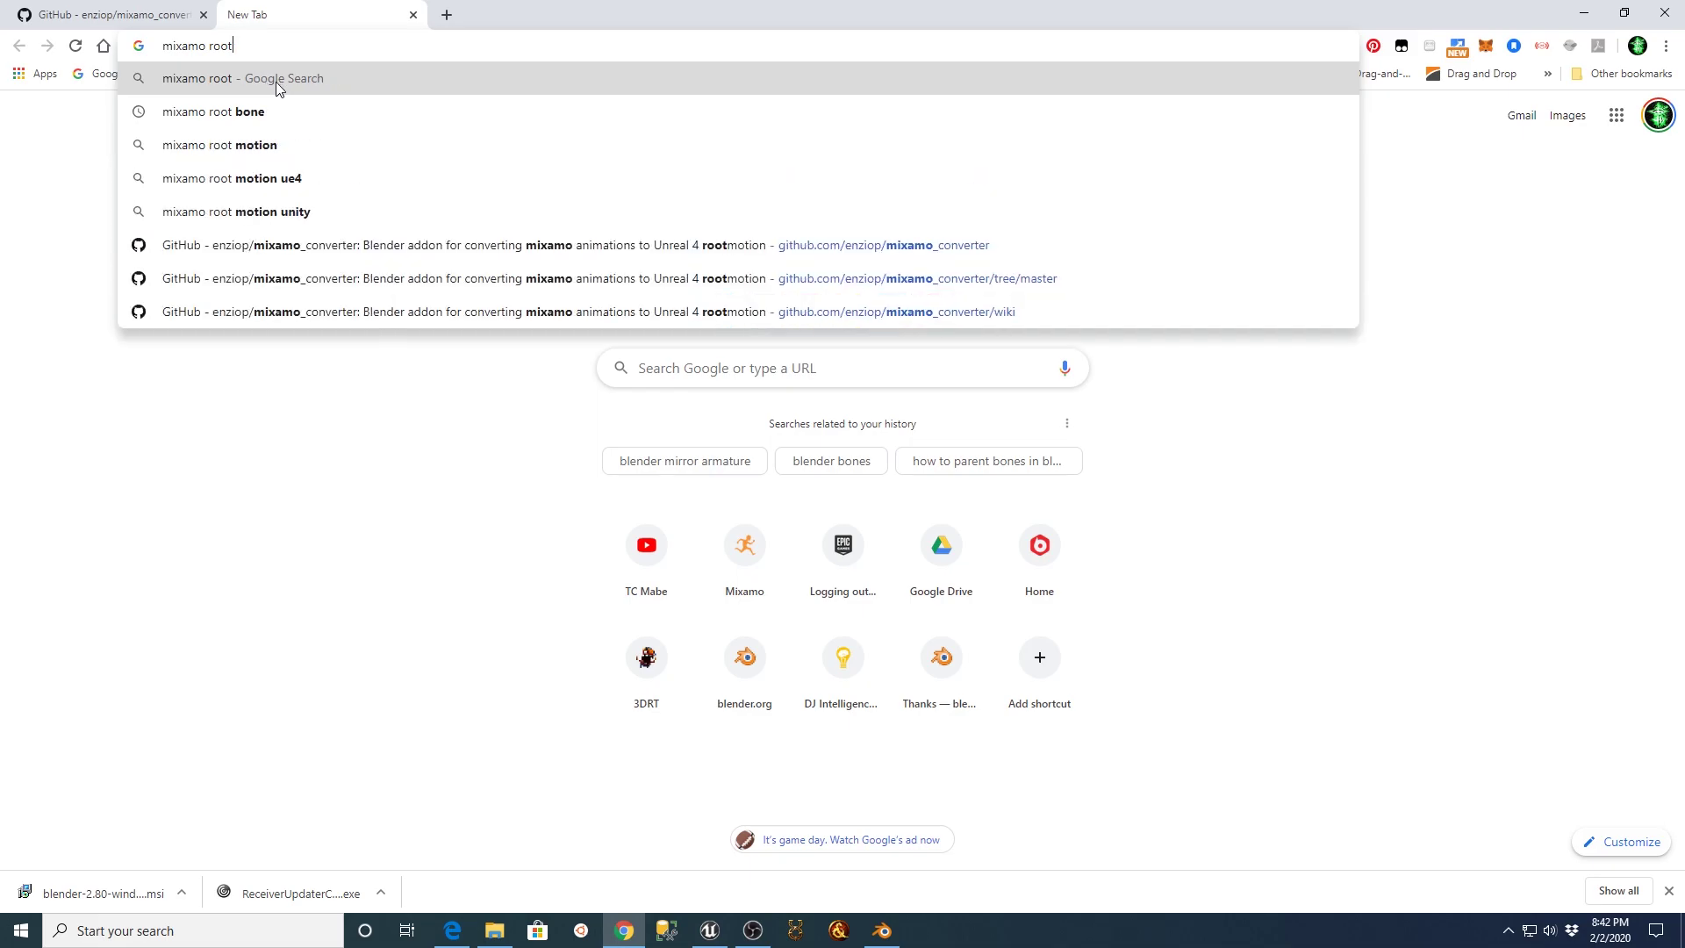
{"action": "left_click", "coordinate": [276, 81]}
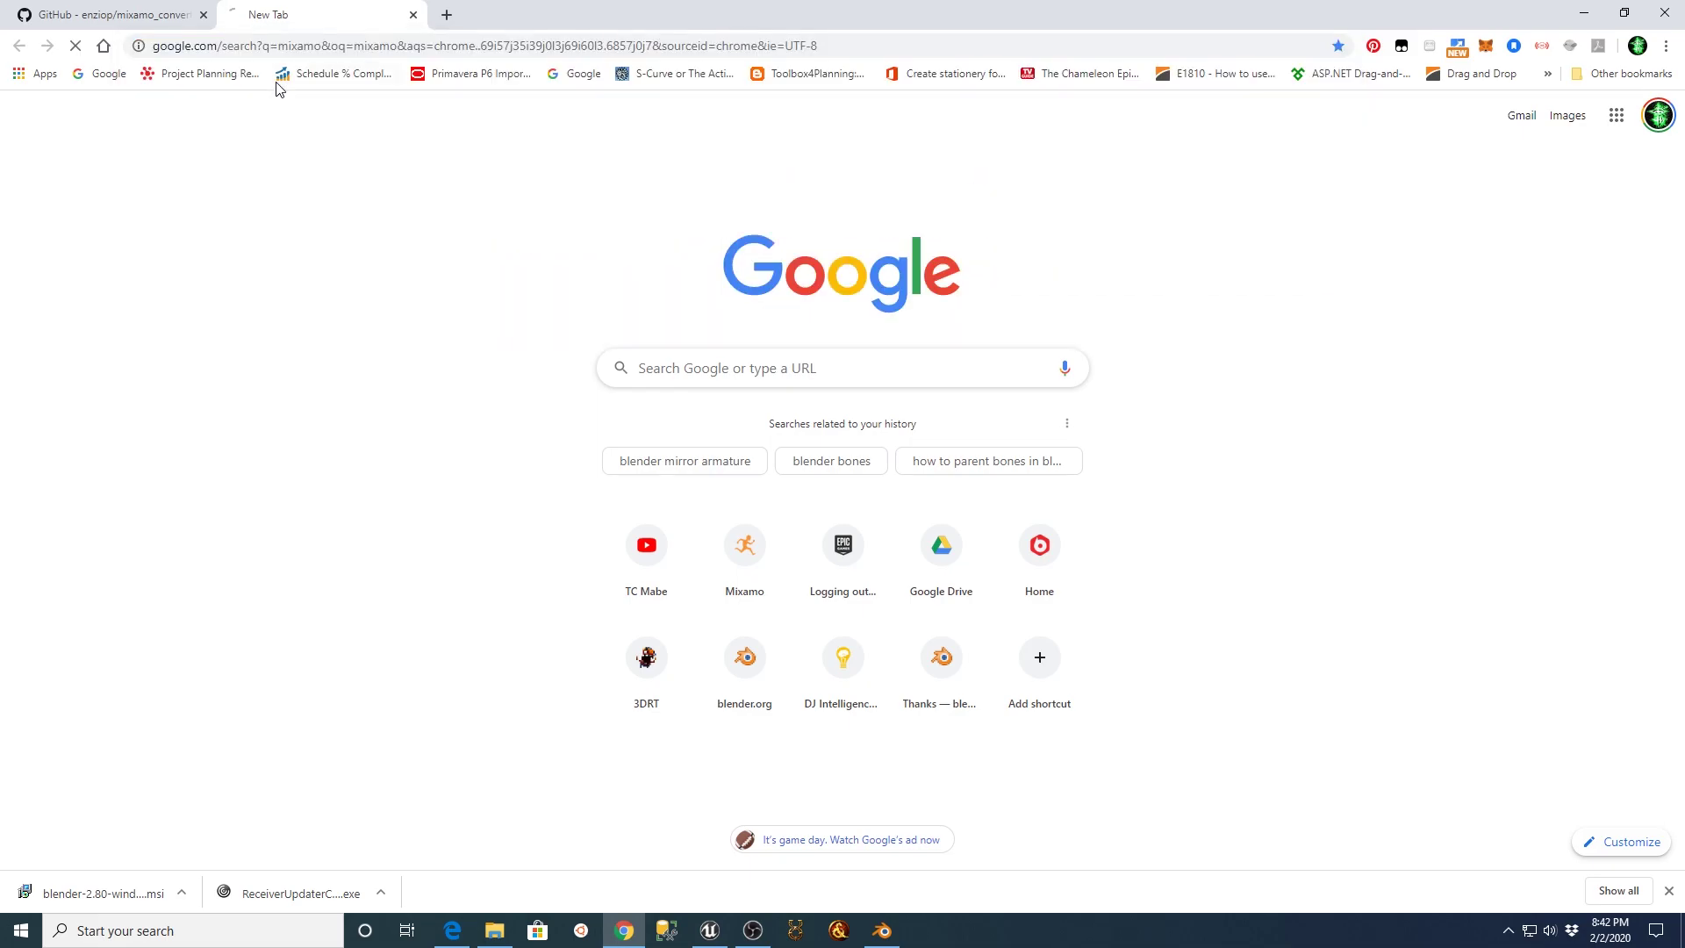
- Open the Mixamo website and search its characters for "bot"
{"action": "left_click", "coordinate": [176, 274]}
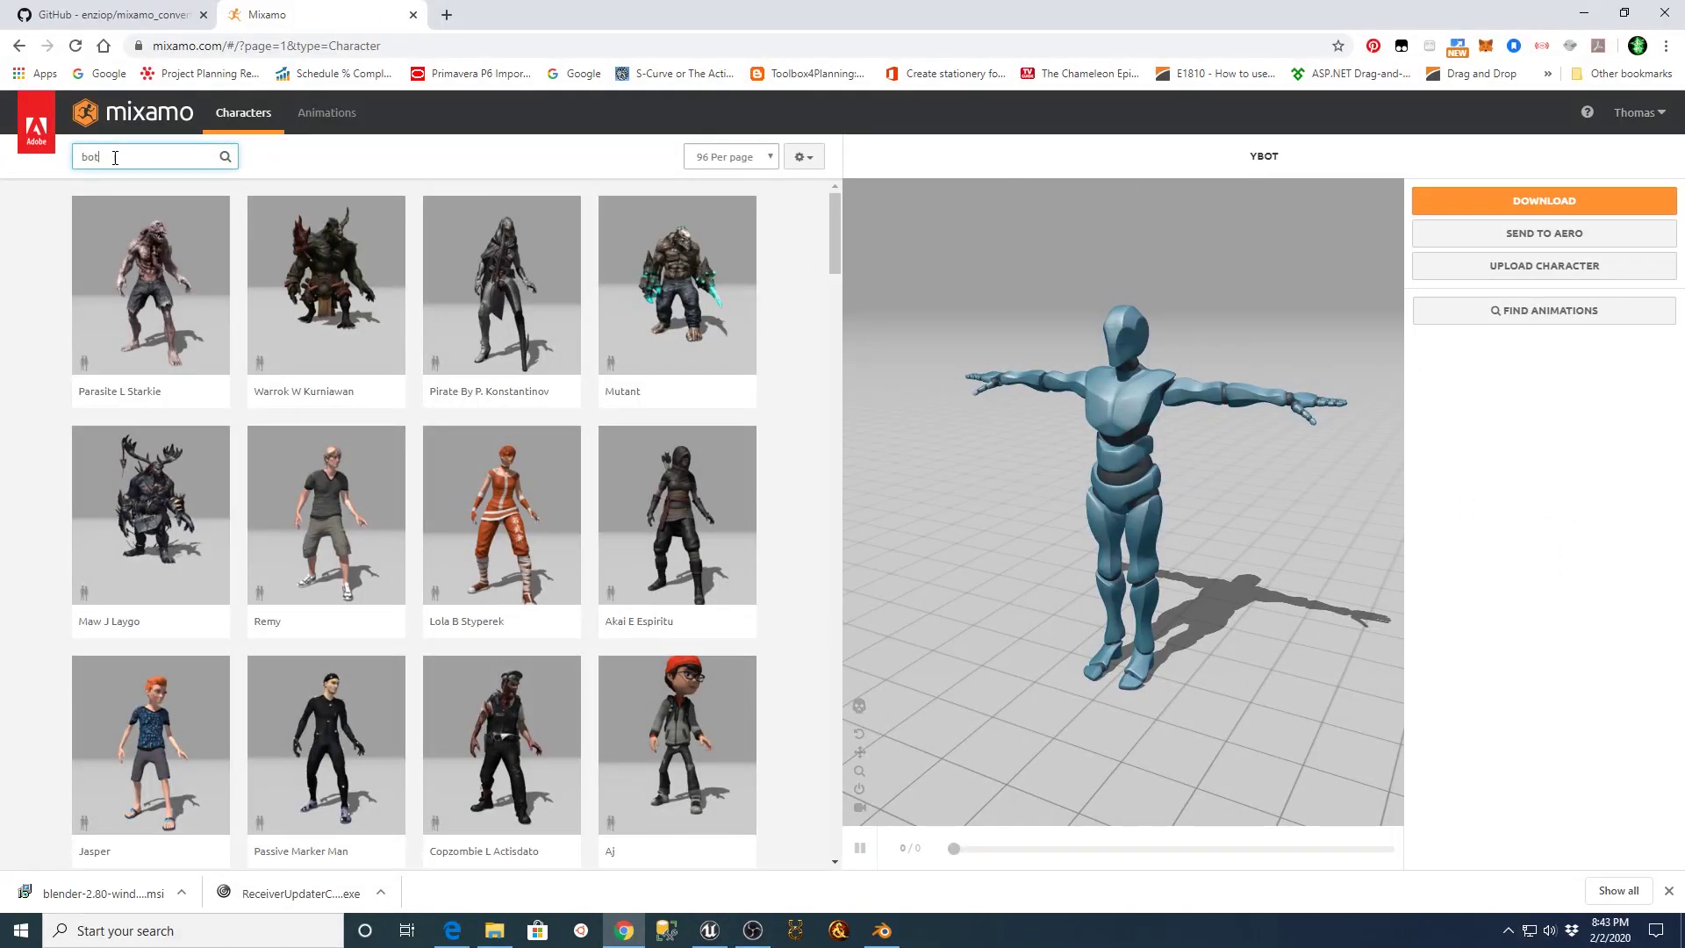
{"action": "type", "text": "t"}
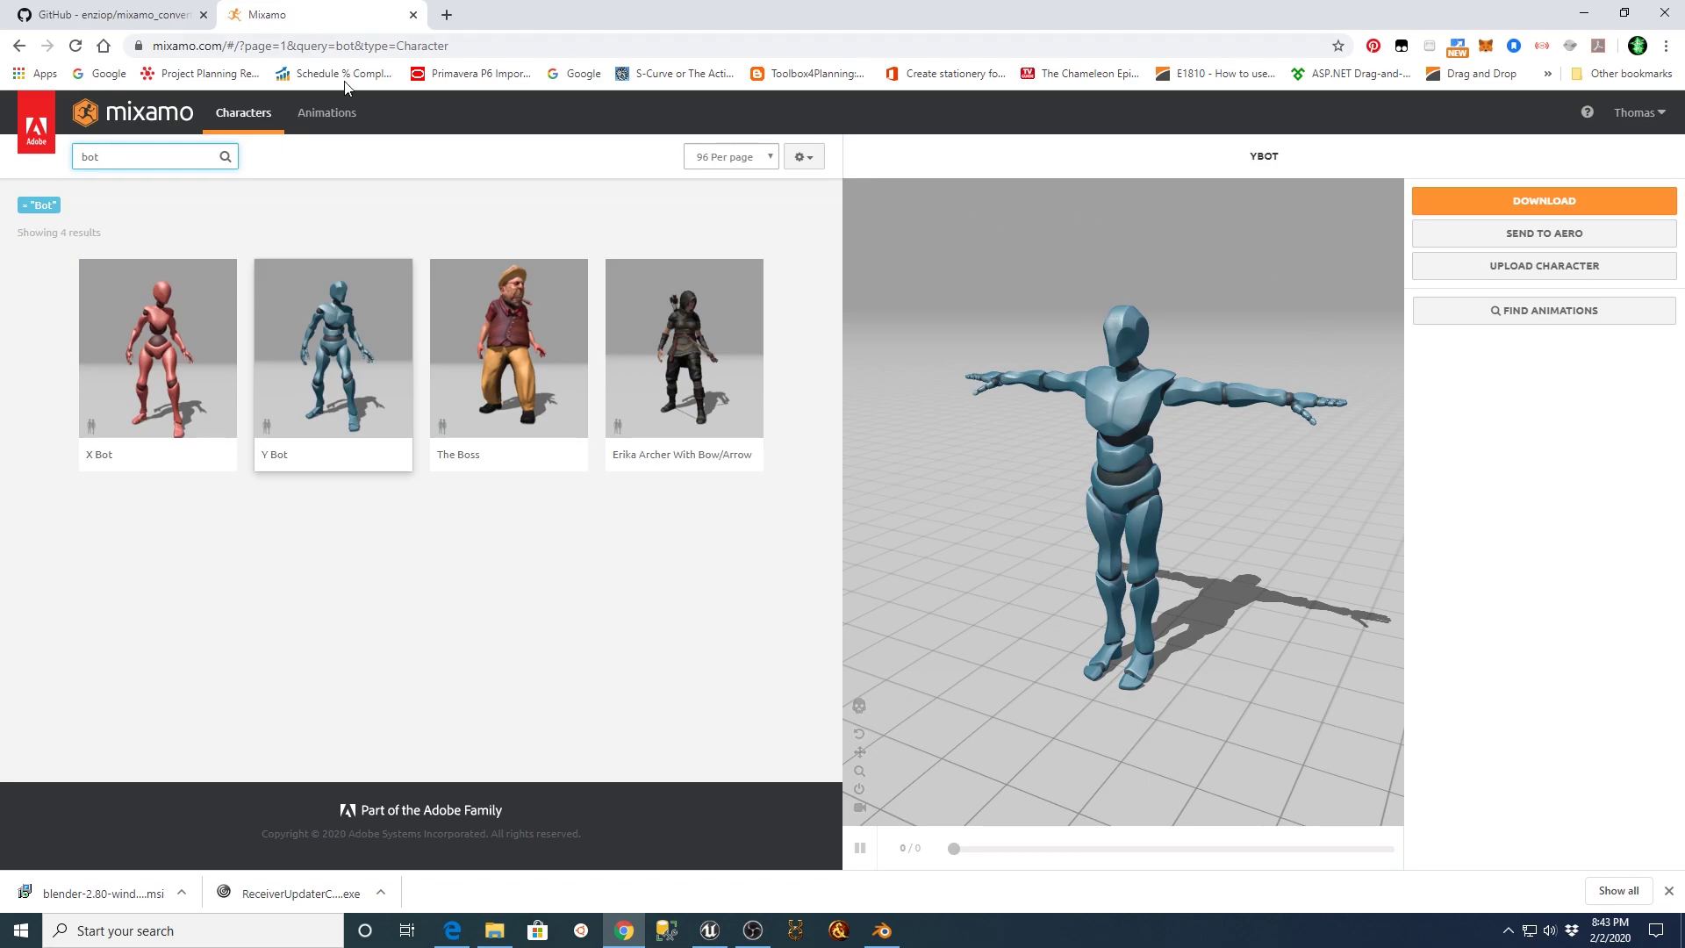
- Search the Mixamo animations for "pack" instead of "bot"
{"action": "left_click", "coordinate": [329, 115]}
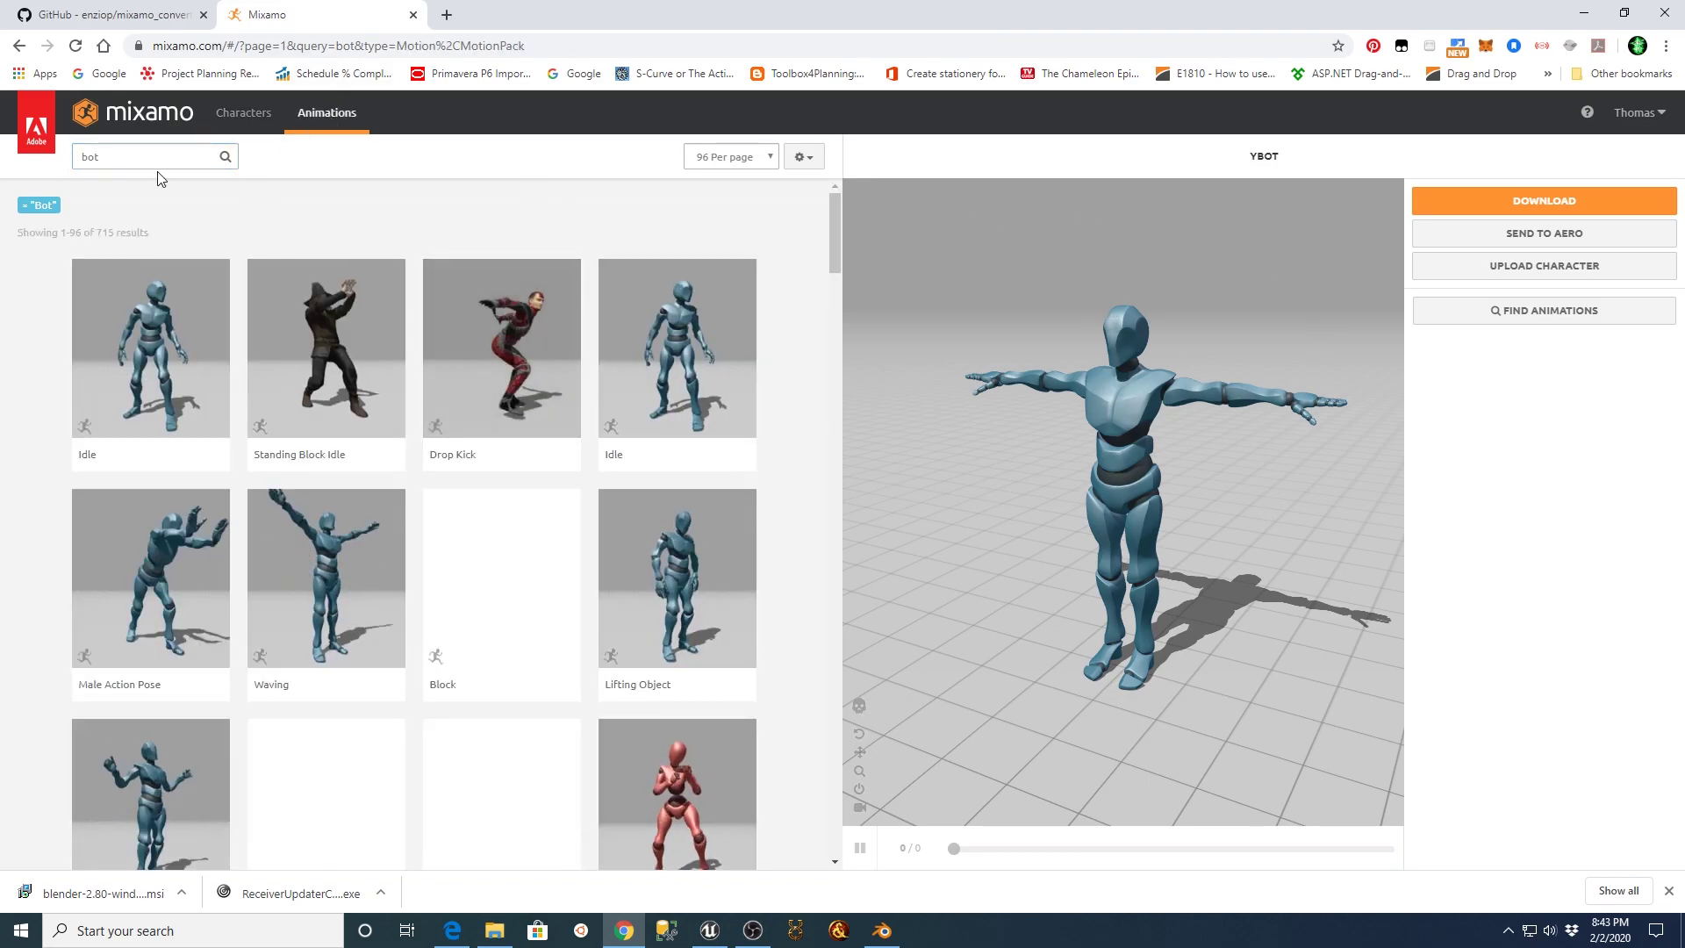
{"action": "left_click", "coordinate": [125, 155]}
{"action": "key", "text": "BackSpace"}
{"action": "key", "text": "BackSpace"}
{"action": "key", "text": "BackSpace"}
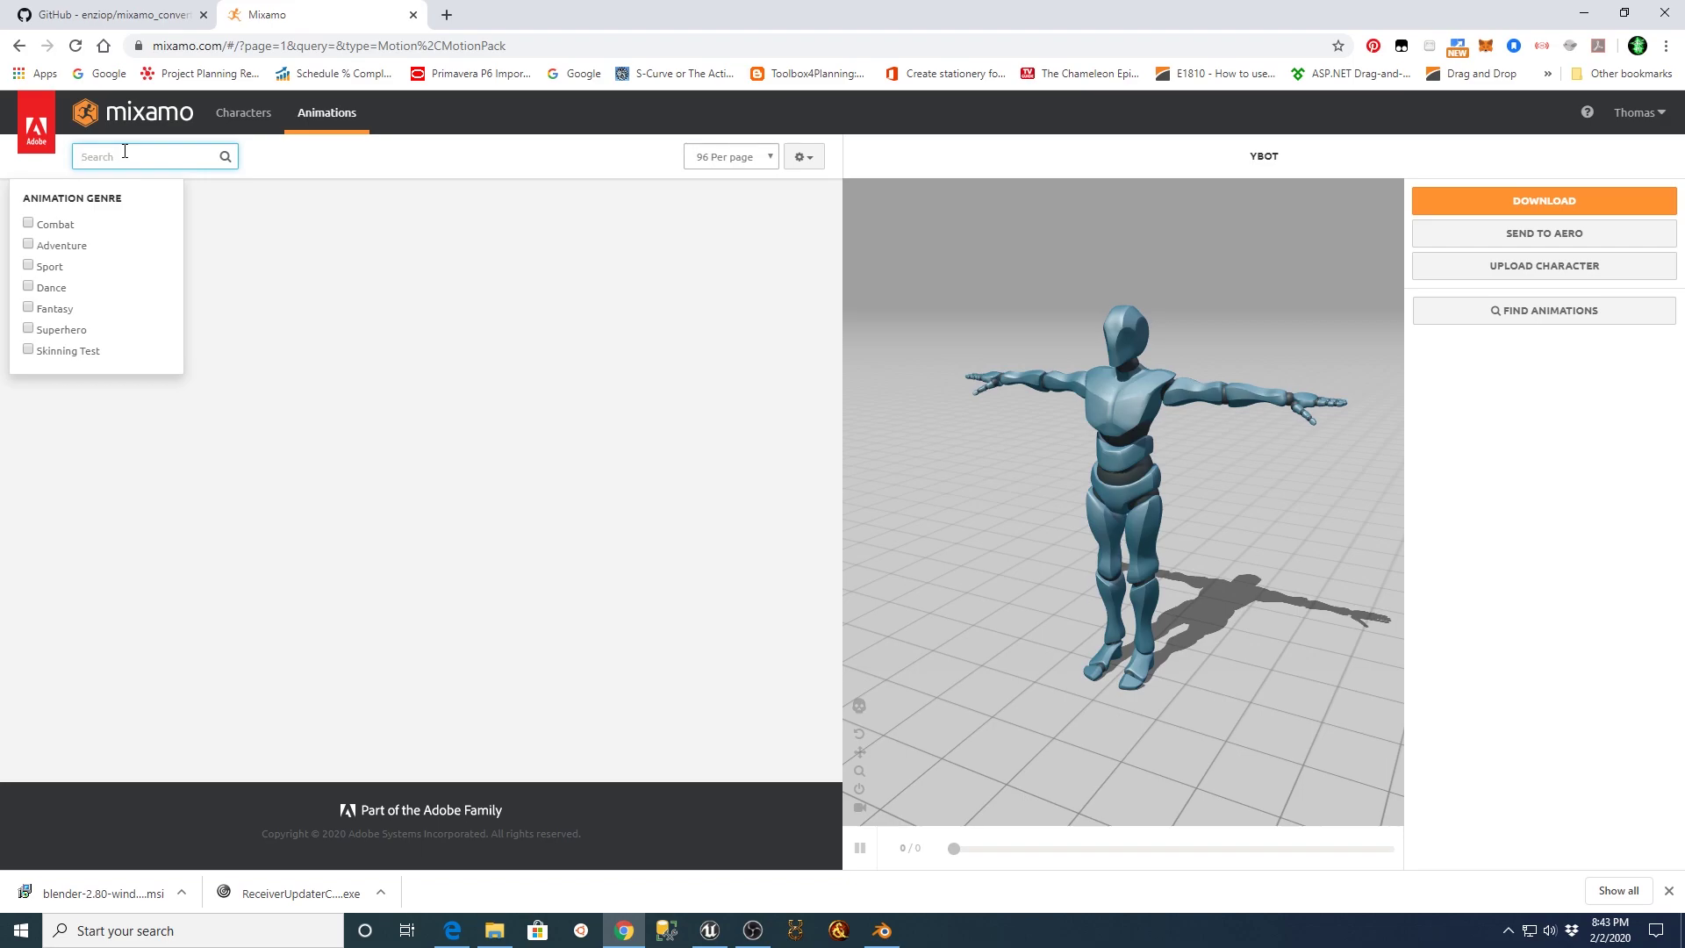
{"action": "type", "text": "pack"}
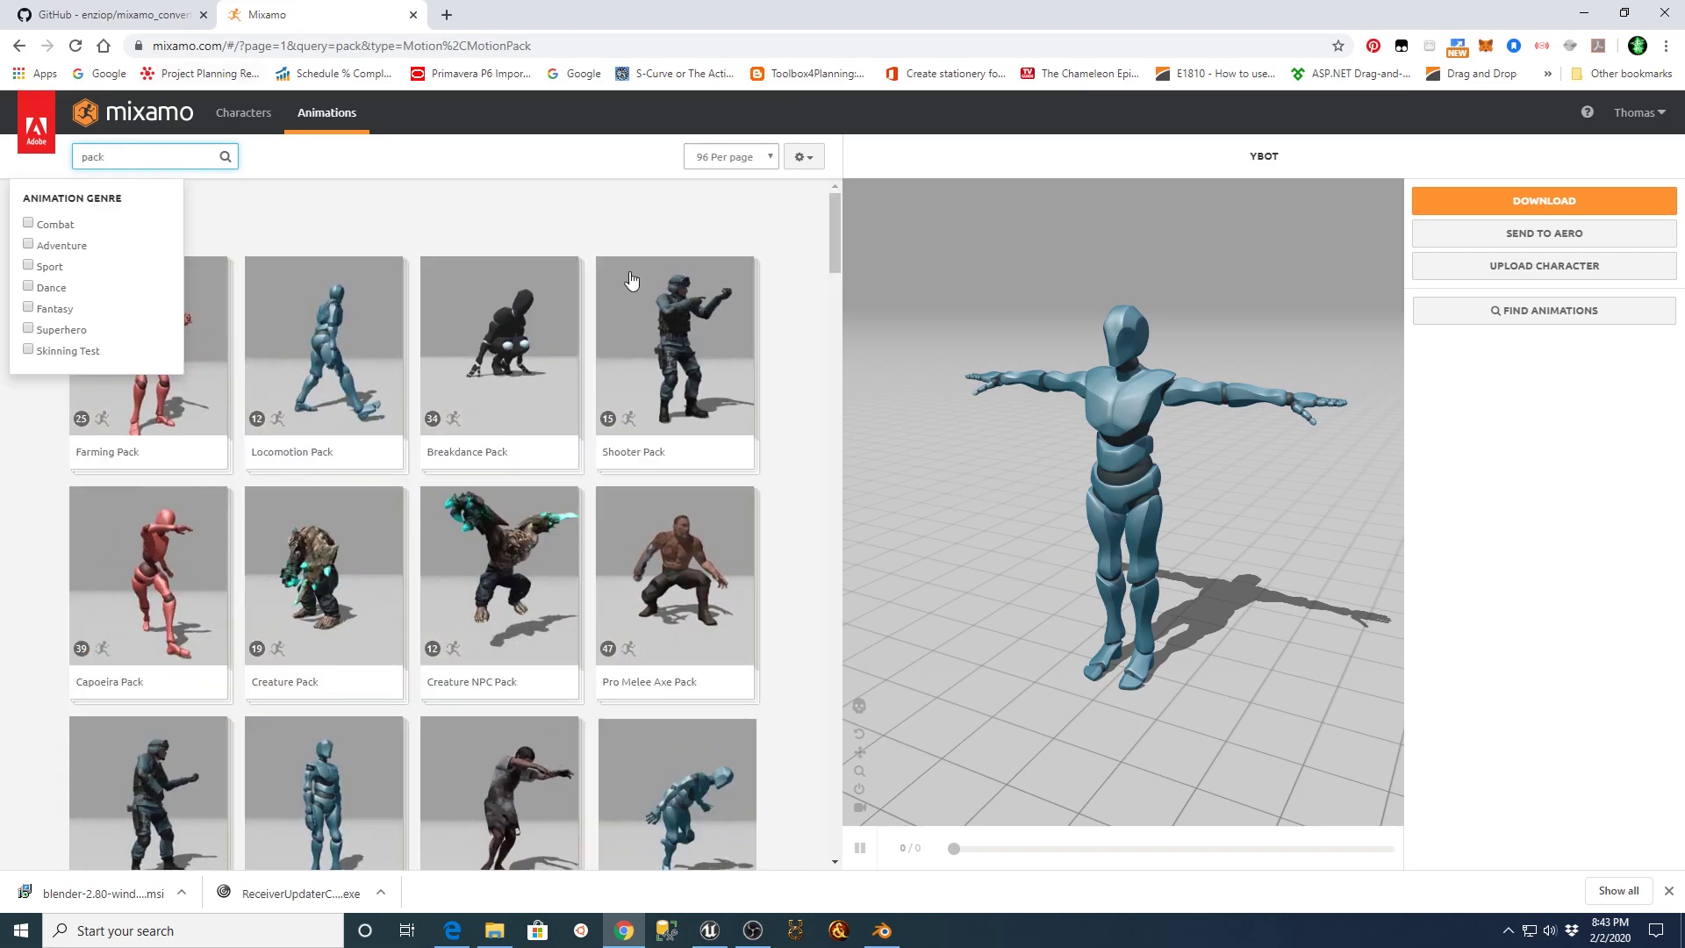
- Load the Shooter Pack onto the YBot character and preview its animation, rewinding the playback to the start
{"action": "left_click", "coordinate": [649, 351]}
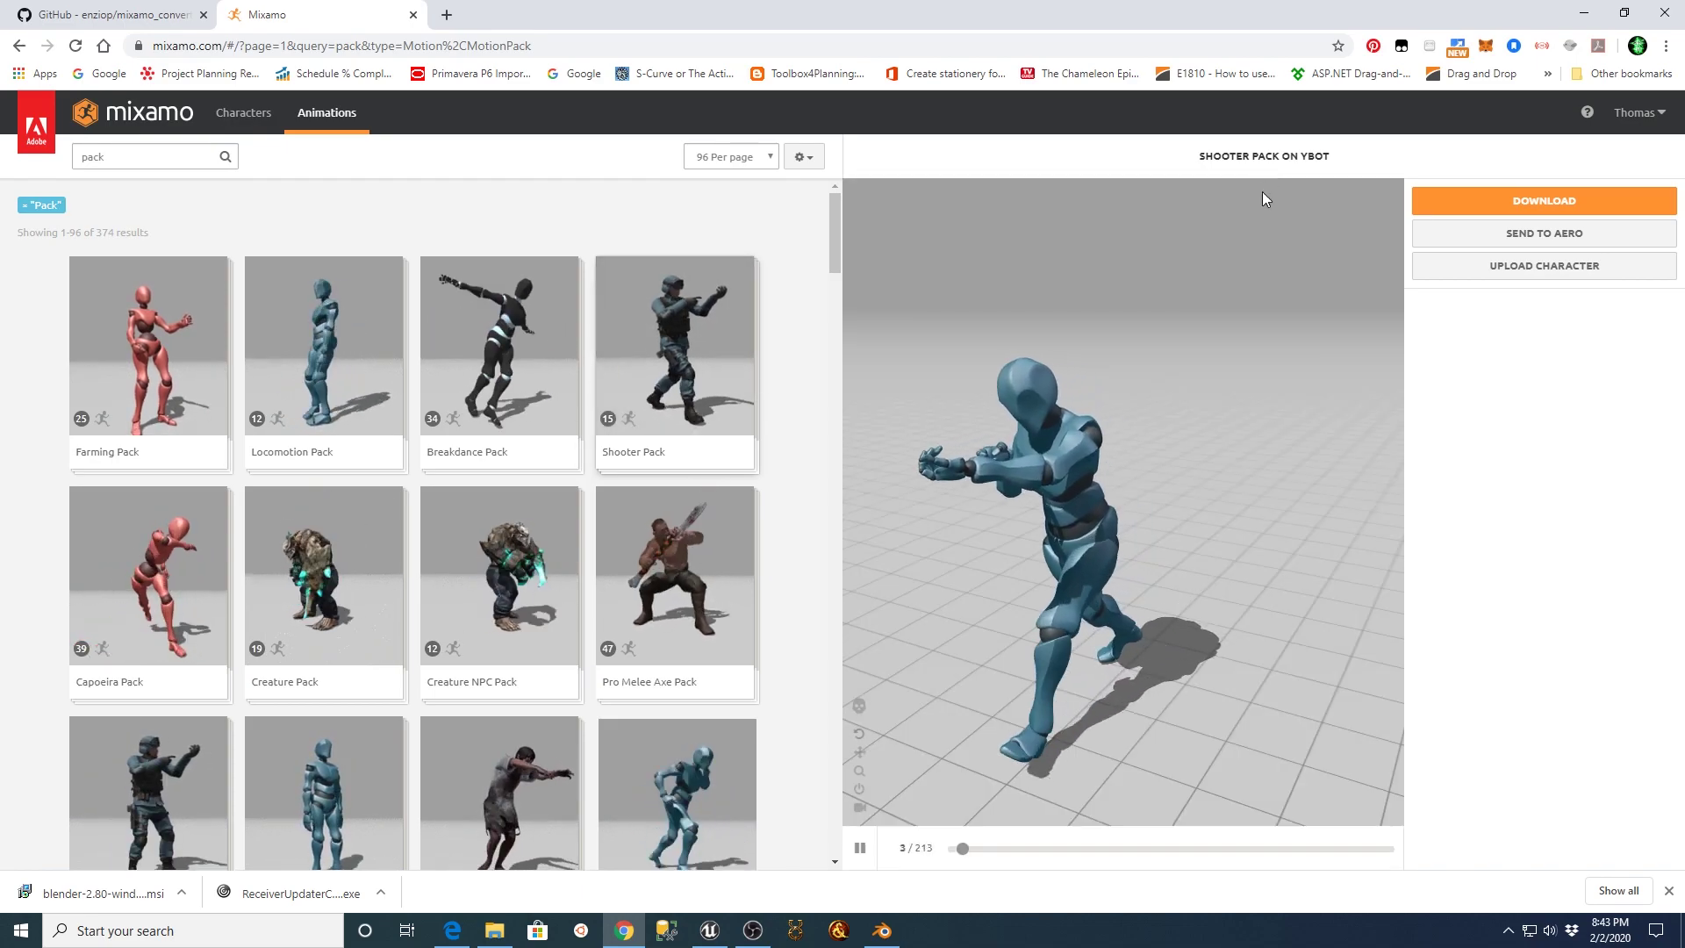
{"action": "scroll", "coordinate": [1139, 602], "scroll_direction": "down", "scroll_amount": 5}
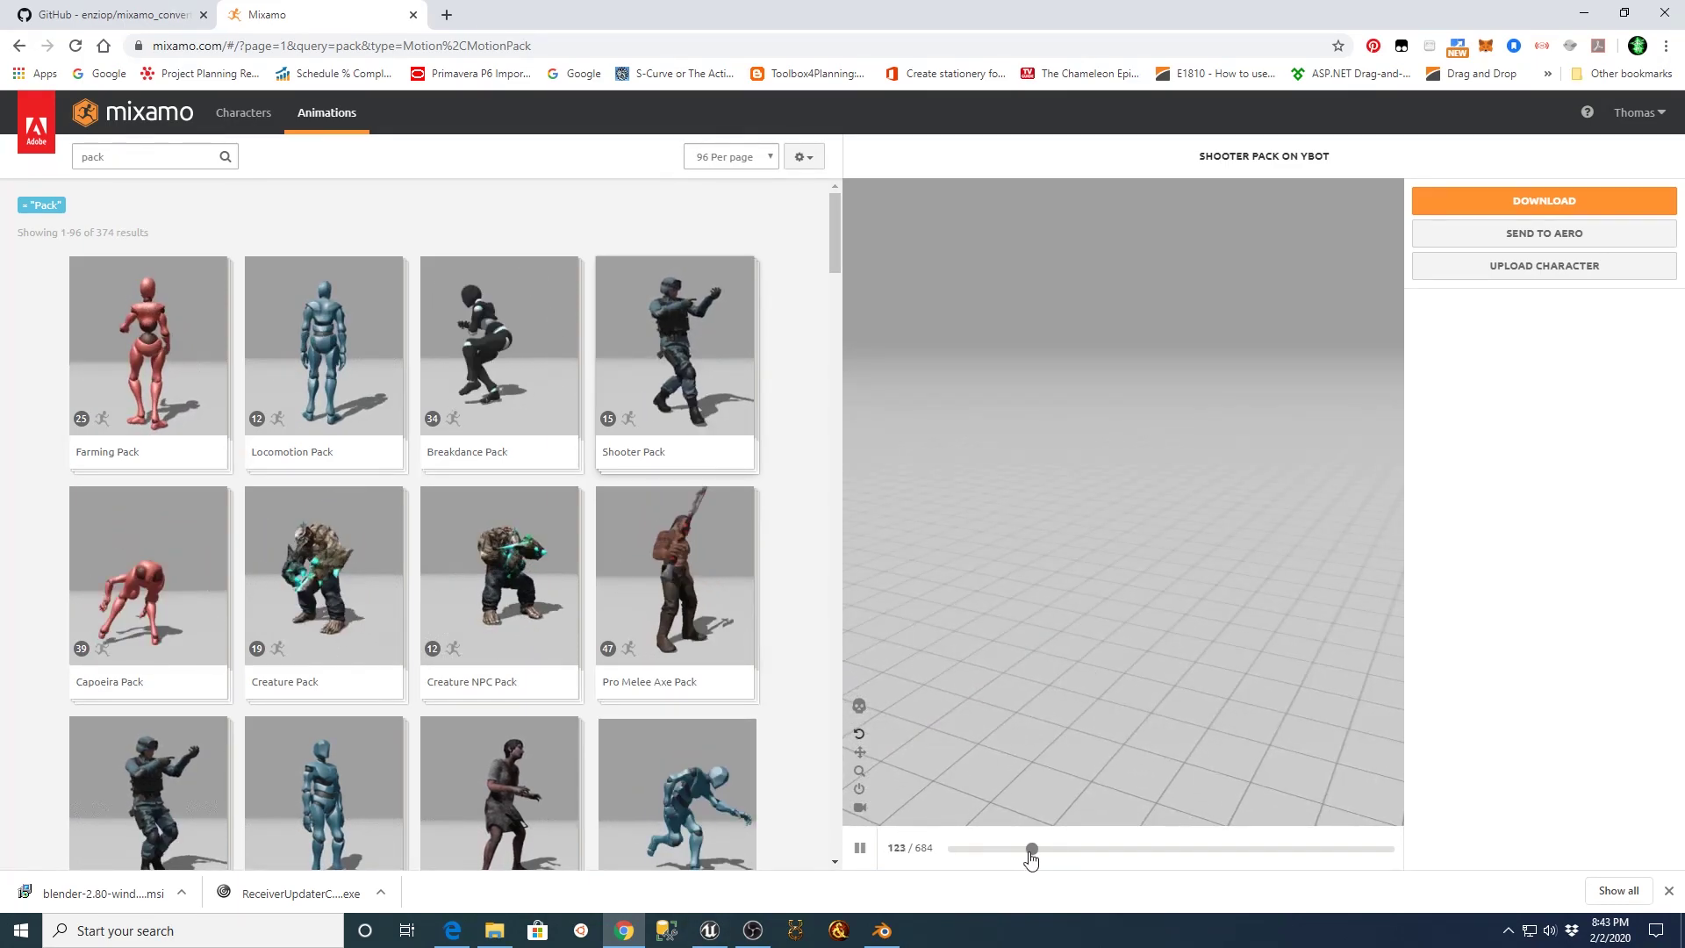
{"action": "left_click_drag", "start_coordinate": [1024, 848], "coordinate": [939, 858]}
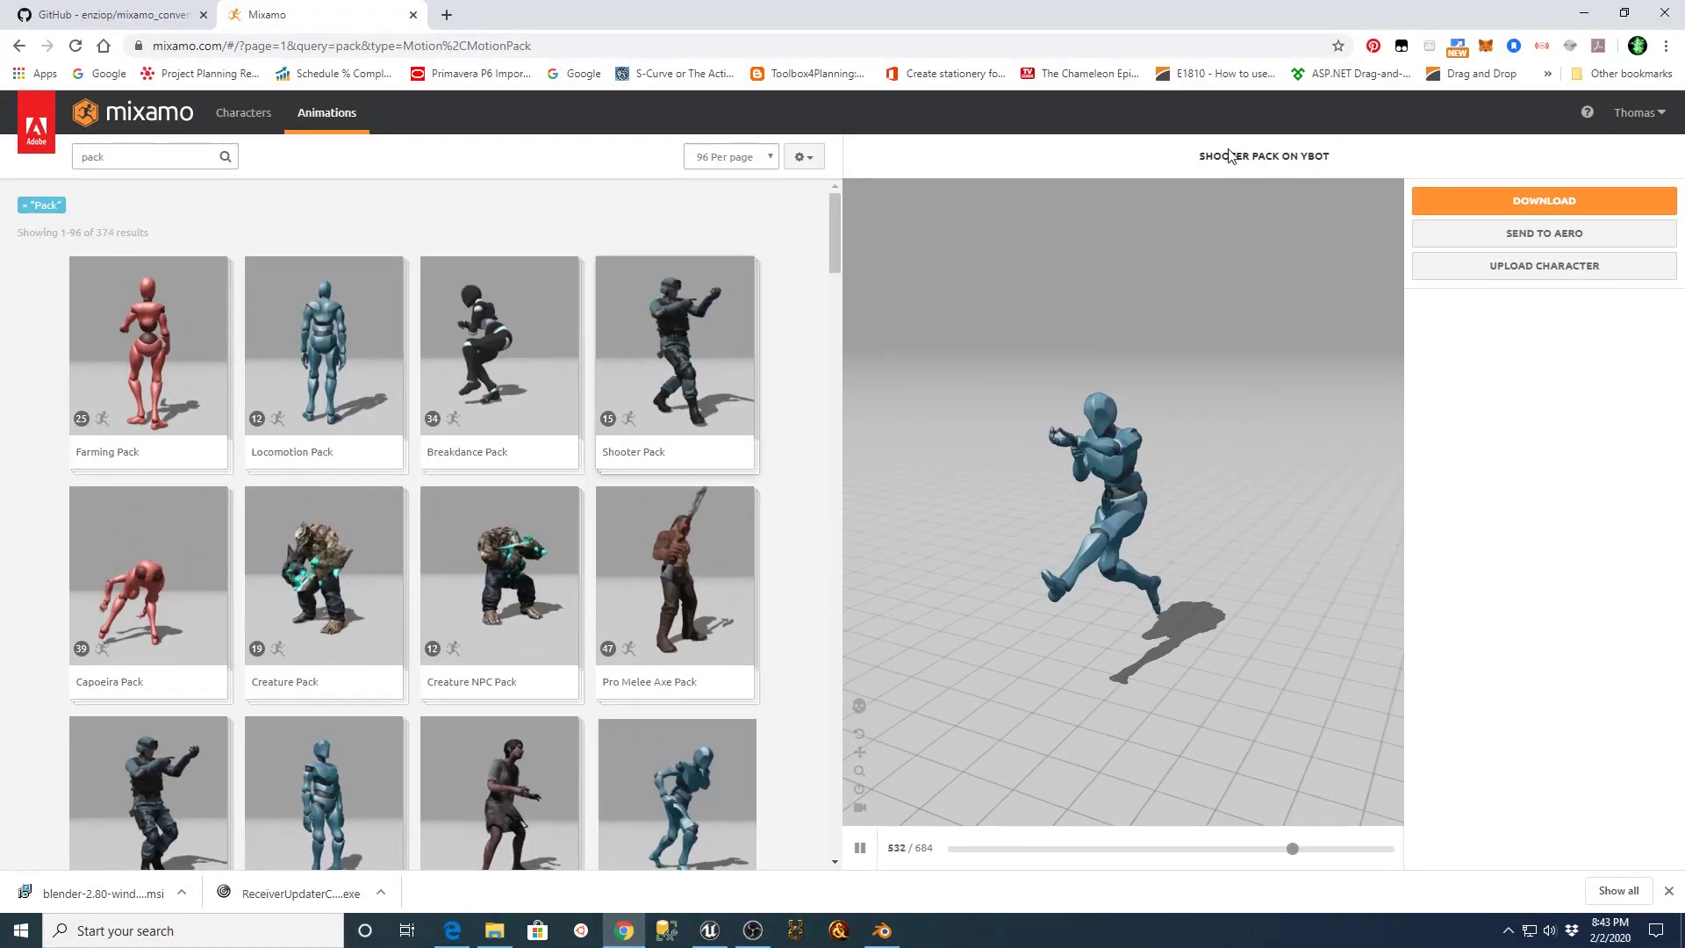
- Switch to File Explorer and examine the Shooter Pack folder in BlenderUE4Tutorial, including the ybot.fbx character file
{"action": "left_click", "coordinate": [1585, 15]}
{"action": "left_click", "coordinate": [495, 930]}
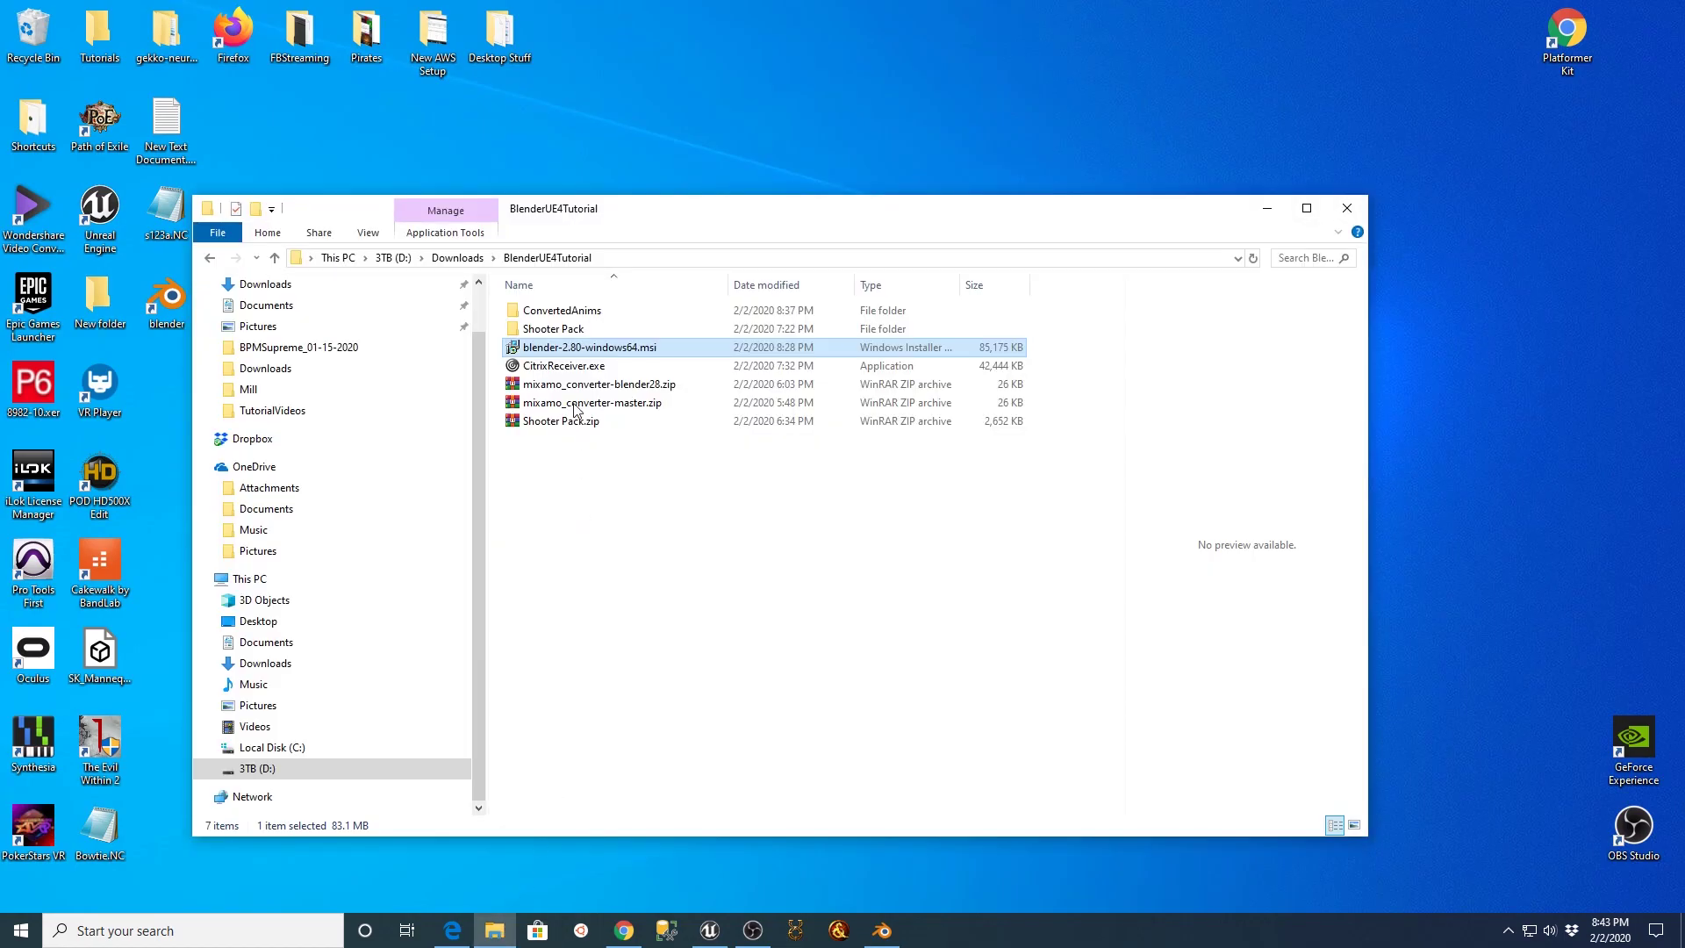
{"action": "left_click", "coordinate": [559, 422]}
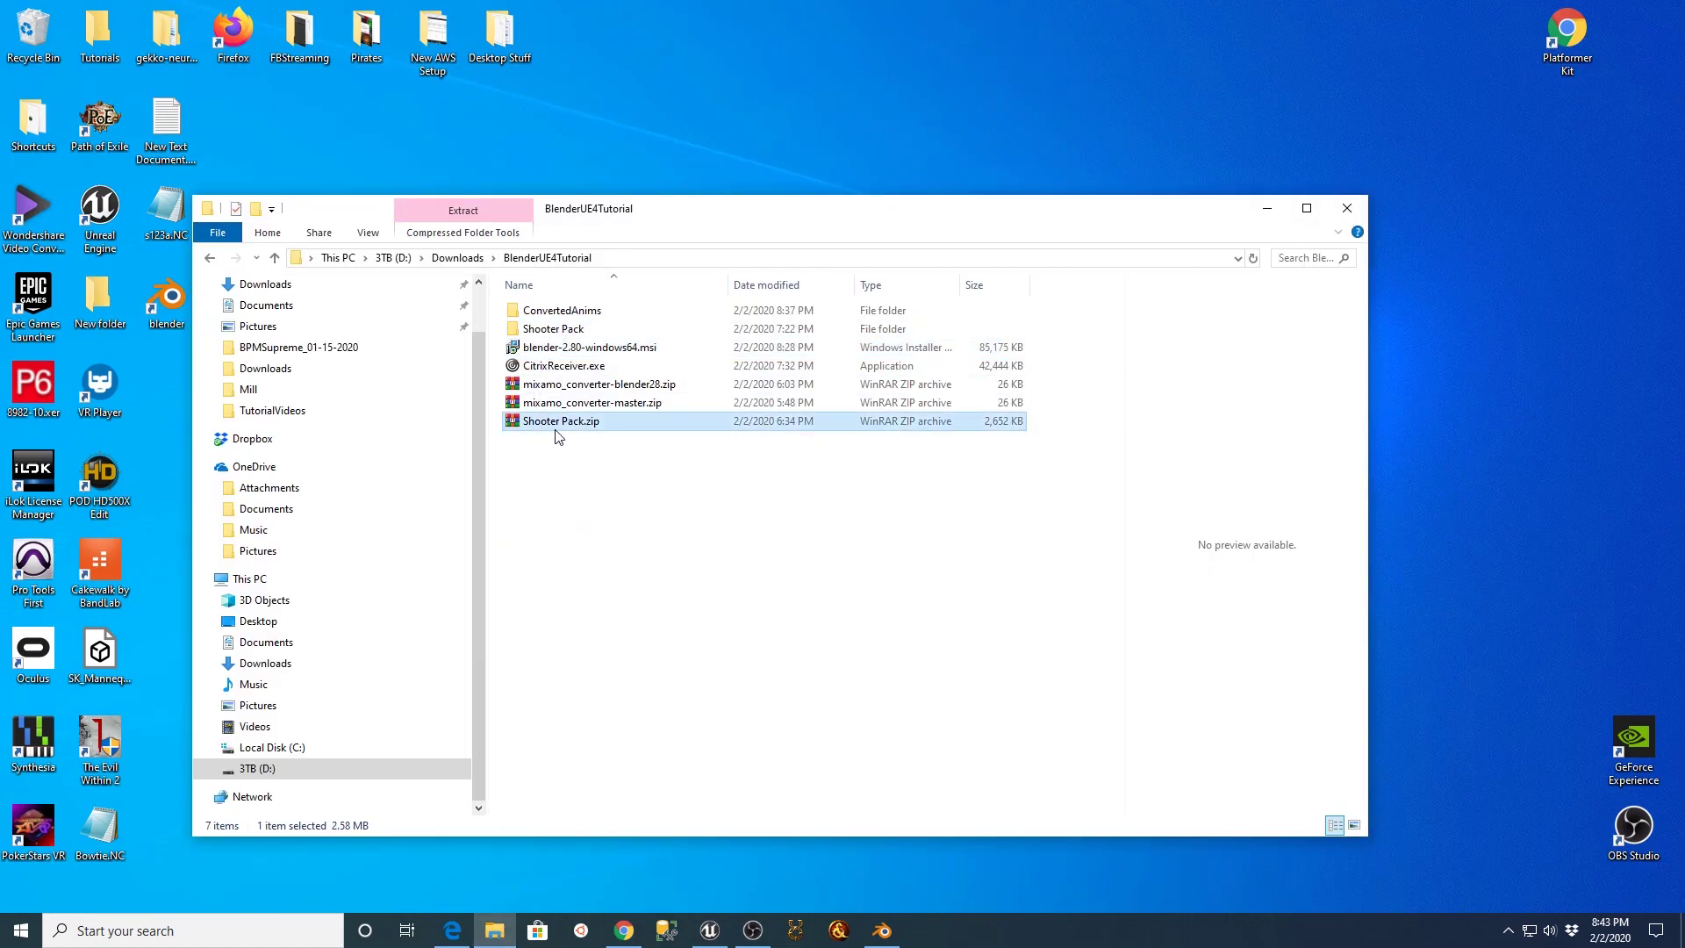
{"action": "double_click", "coordinate": [552, 329]}
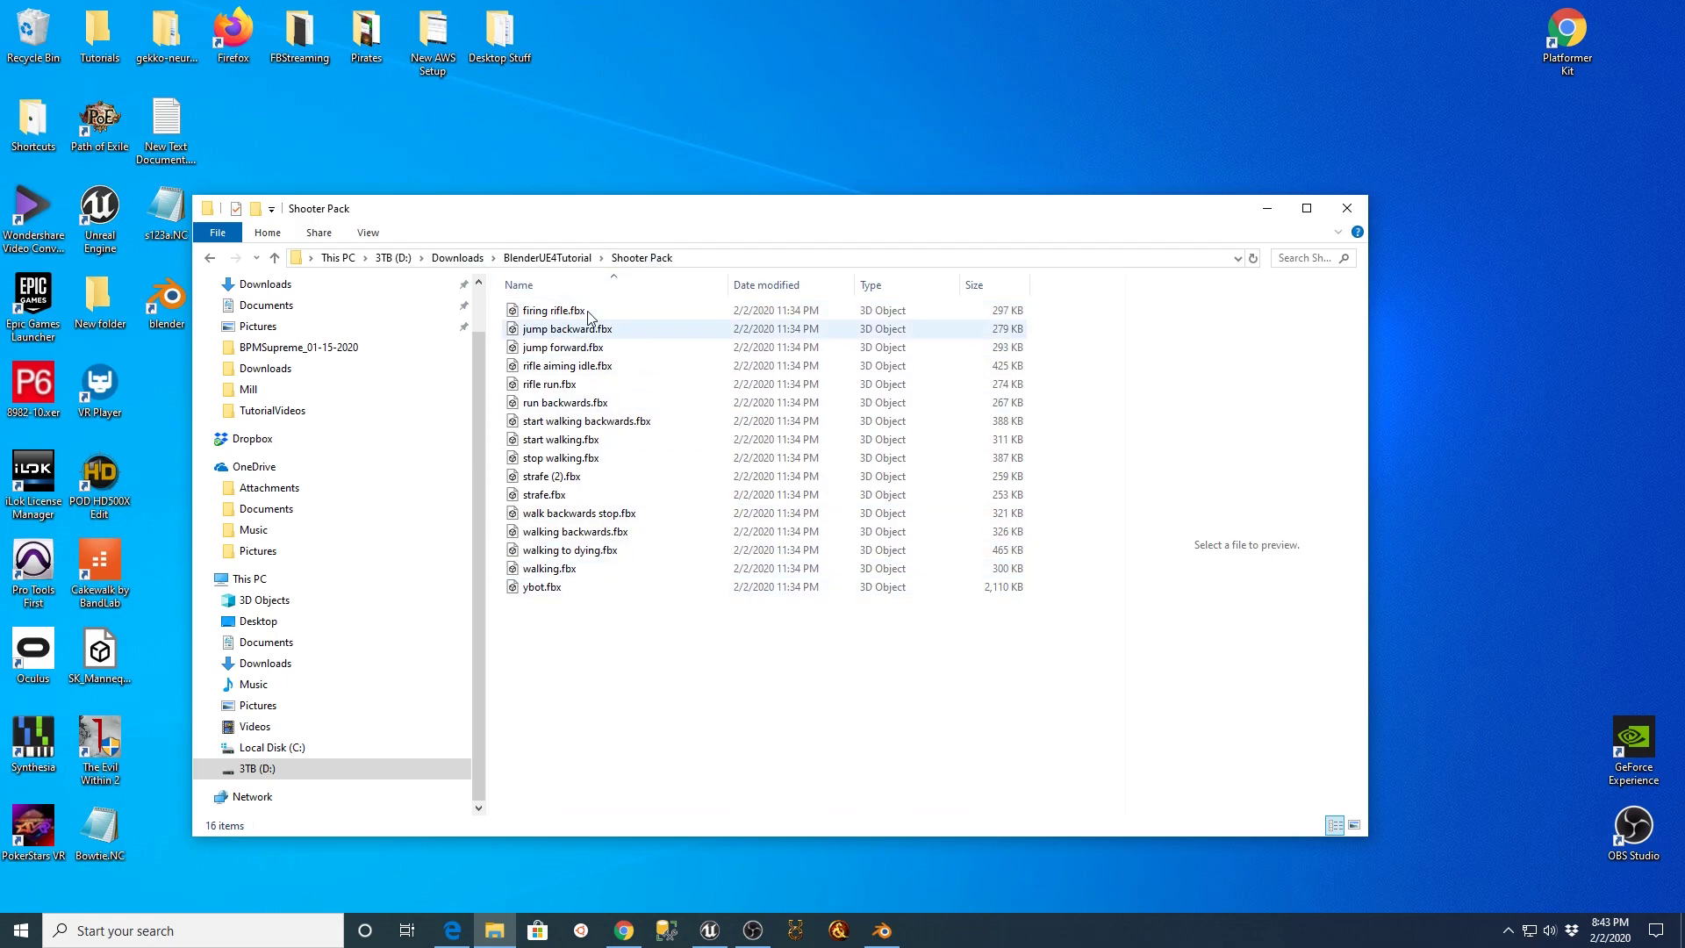
{"action": "left_click", "coordinate": [544, 590]}
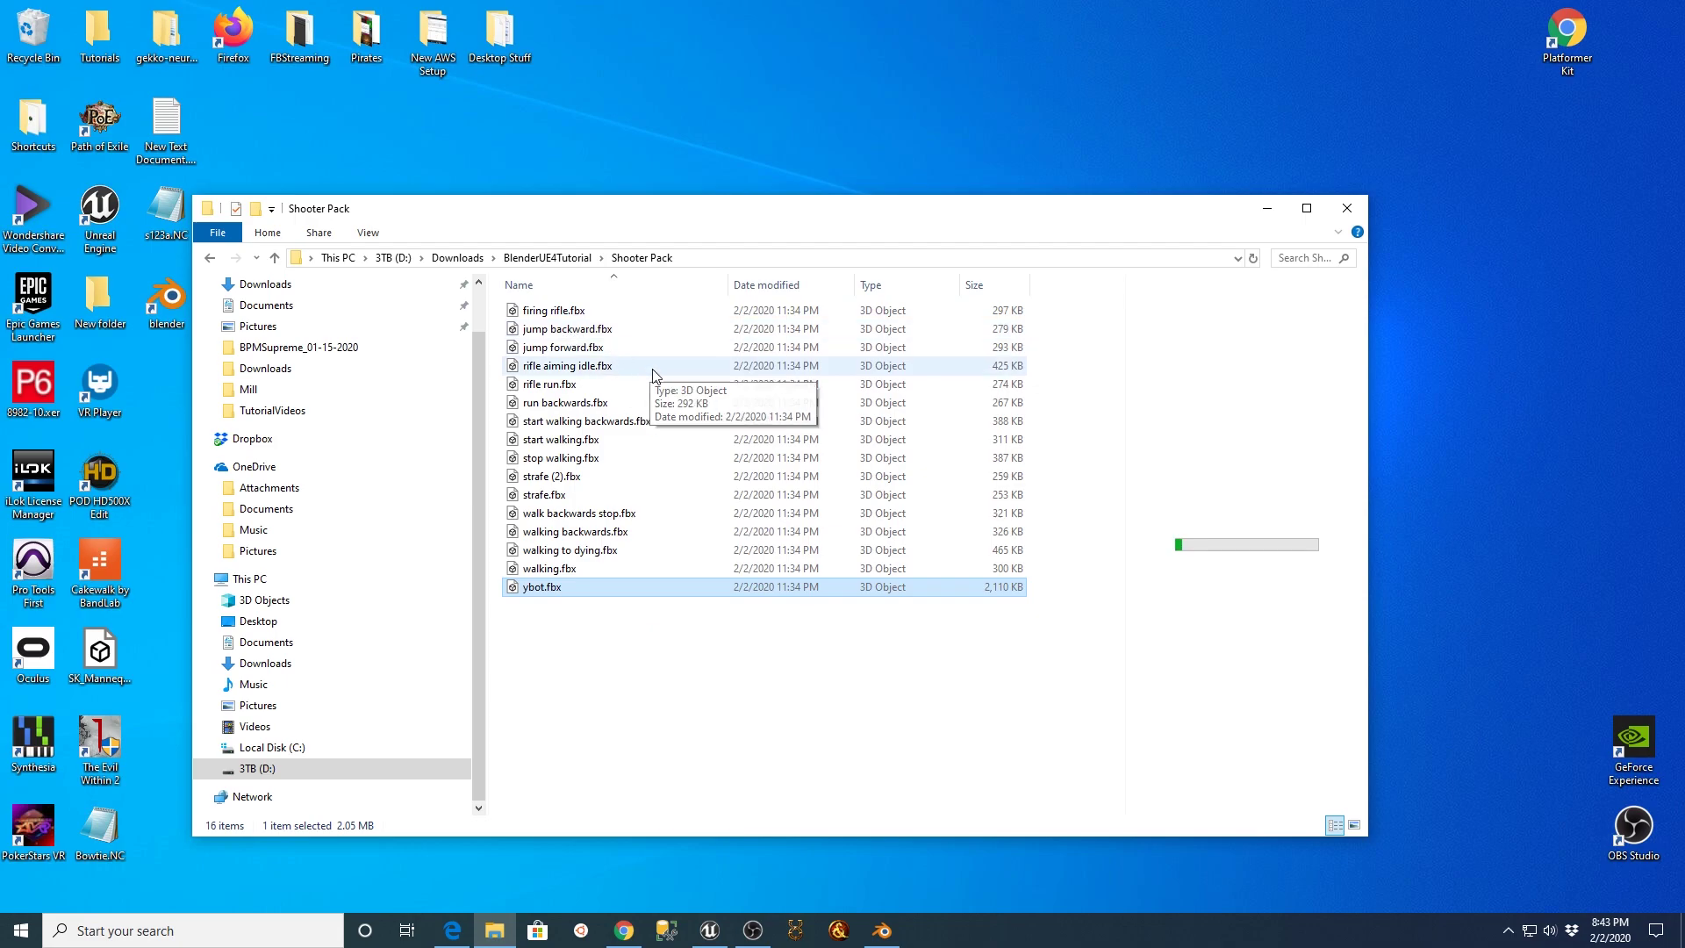
- Check the ConvertedAnims folder in BlenderUE4Tutorial and return to the parent folder
{"action": "left_click", "coordinate": [553, 258]}
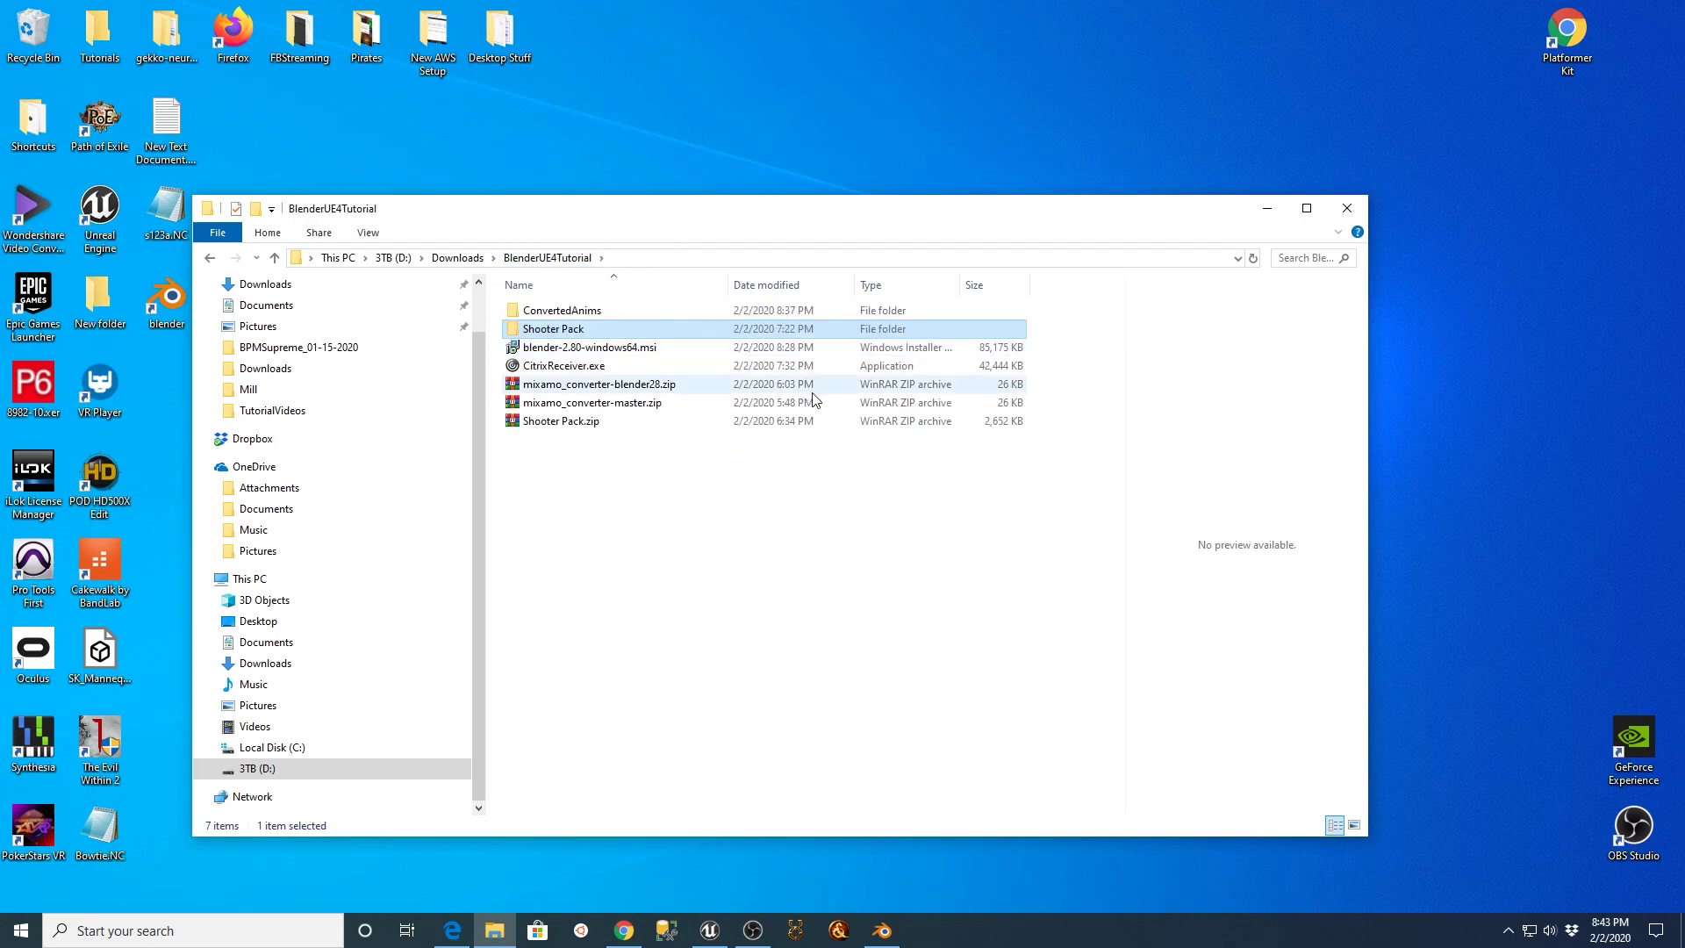
{"action": "double_click", "coordinate": [555, 310]}
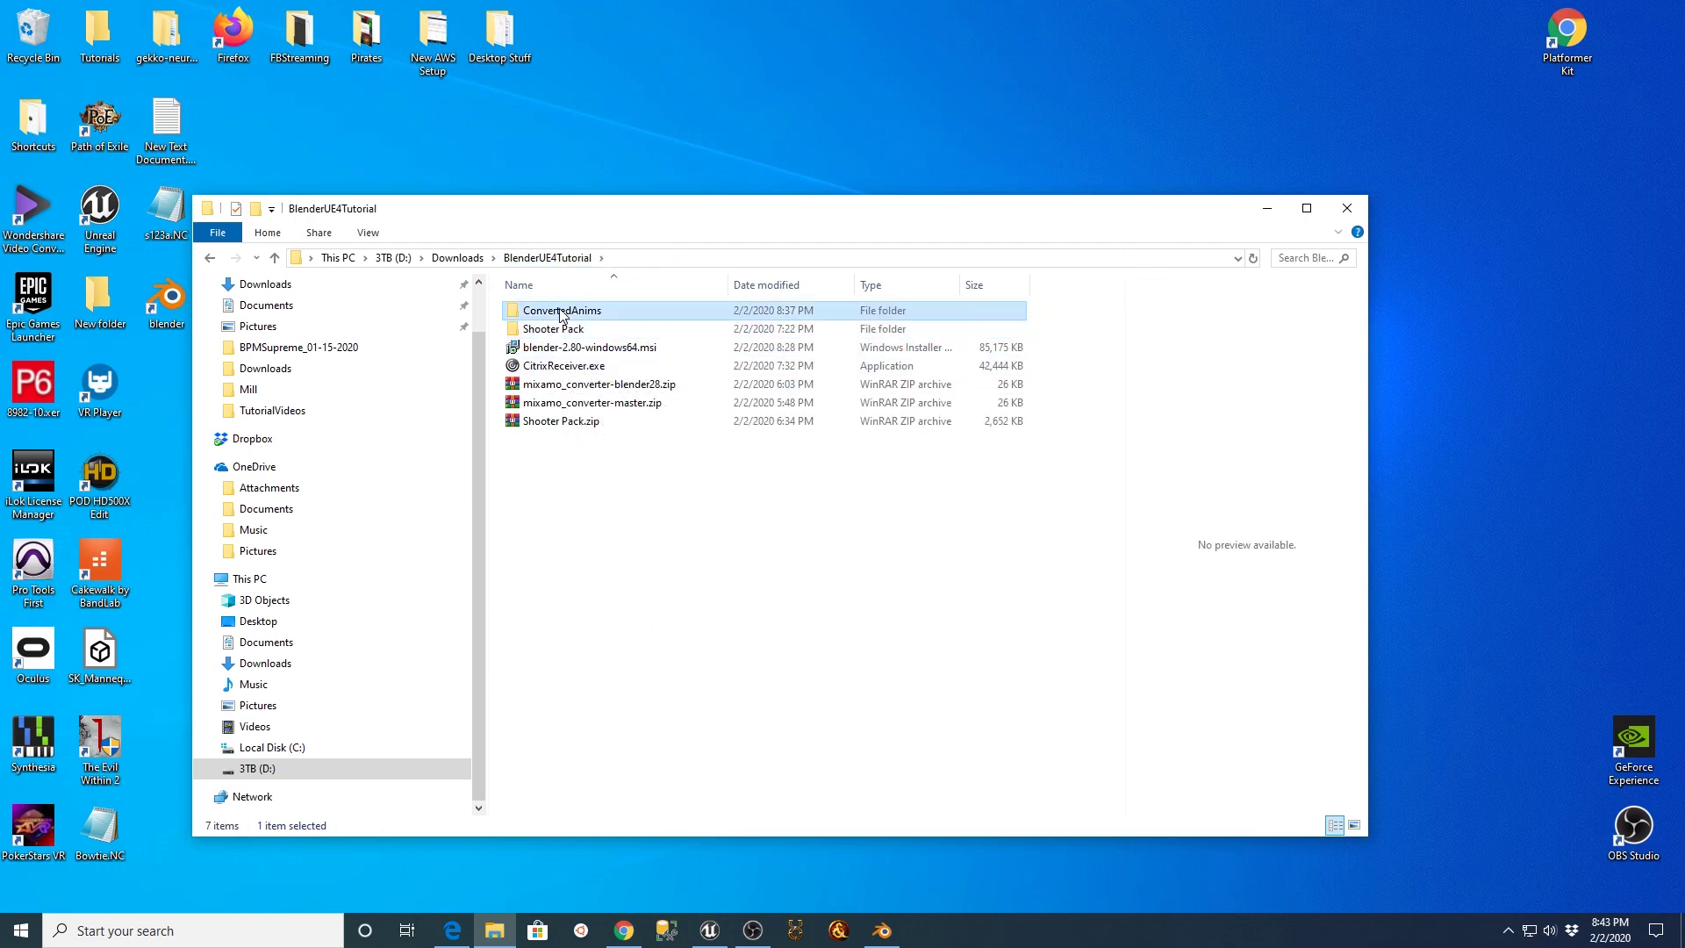
{"action": "left_click", "coordinate": [551, 257]}
- Switch to Blender and show the advanced options of the Mixamo Rootbaker
{"action": "left_click", "coordinate": [882, 930]}
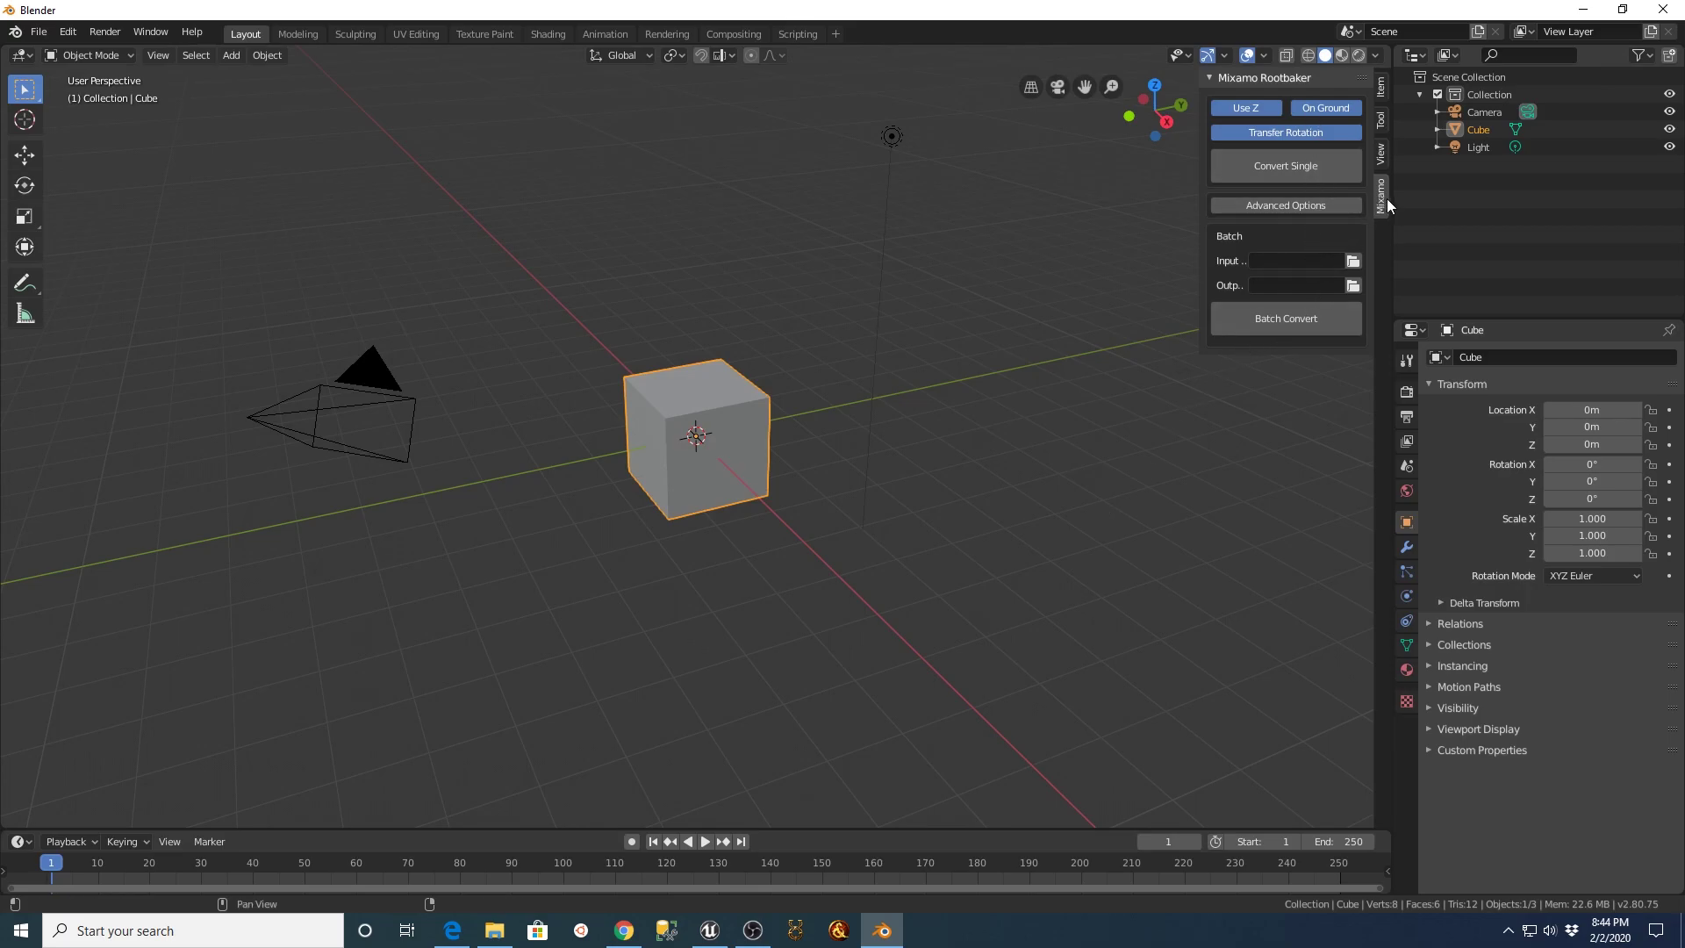
{"action": "left_click", "coordinate": [1310, 202]}
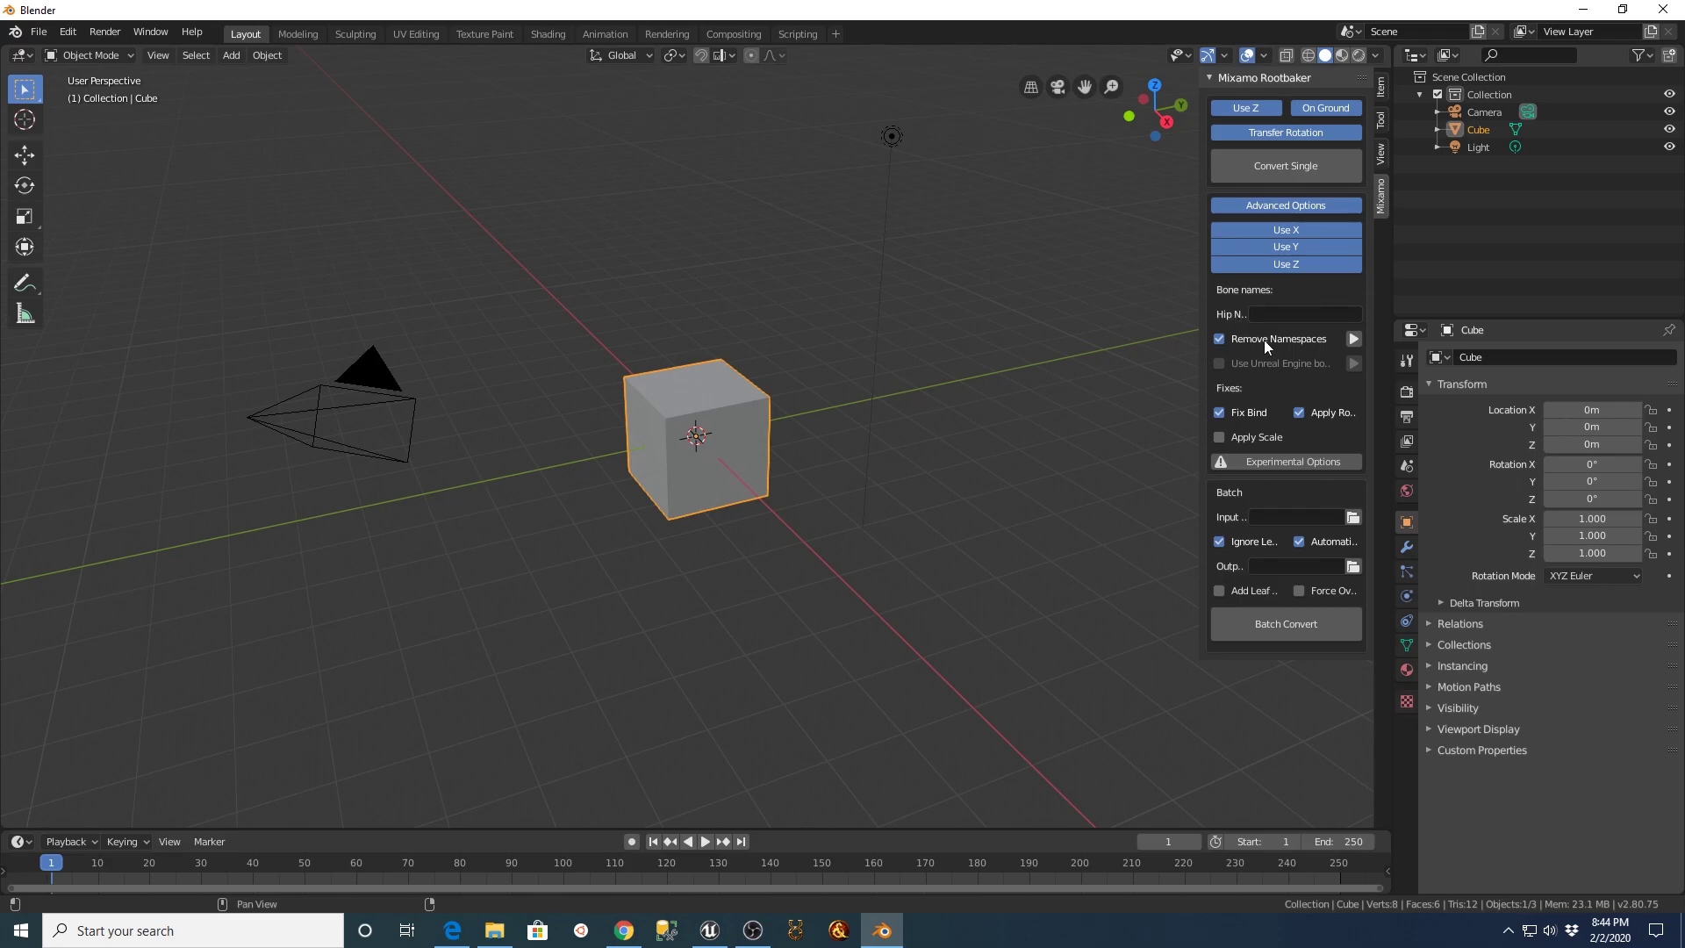
- Set the batch input path to D:\Downloads\BlenderUE4Tutorial\Shooter Pack\
{"action": "left_click", "coordinate": [1353, 519]}
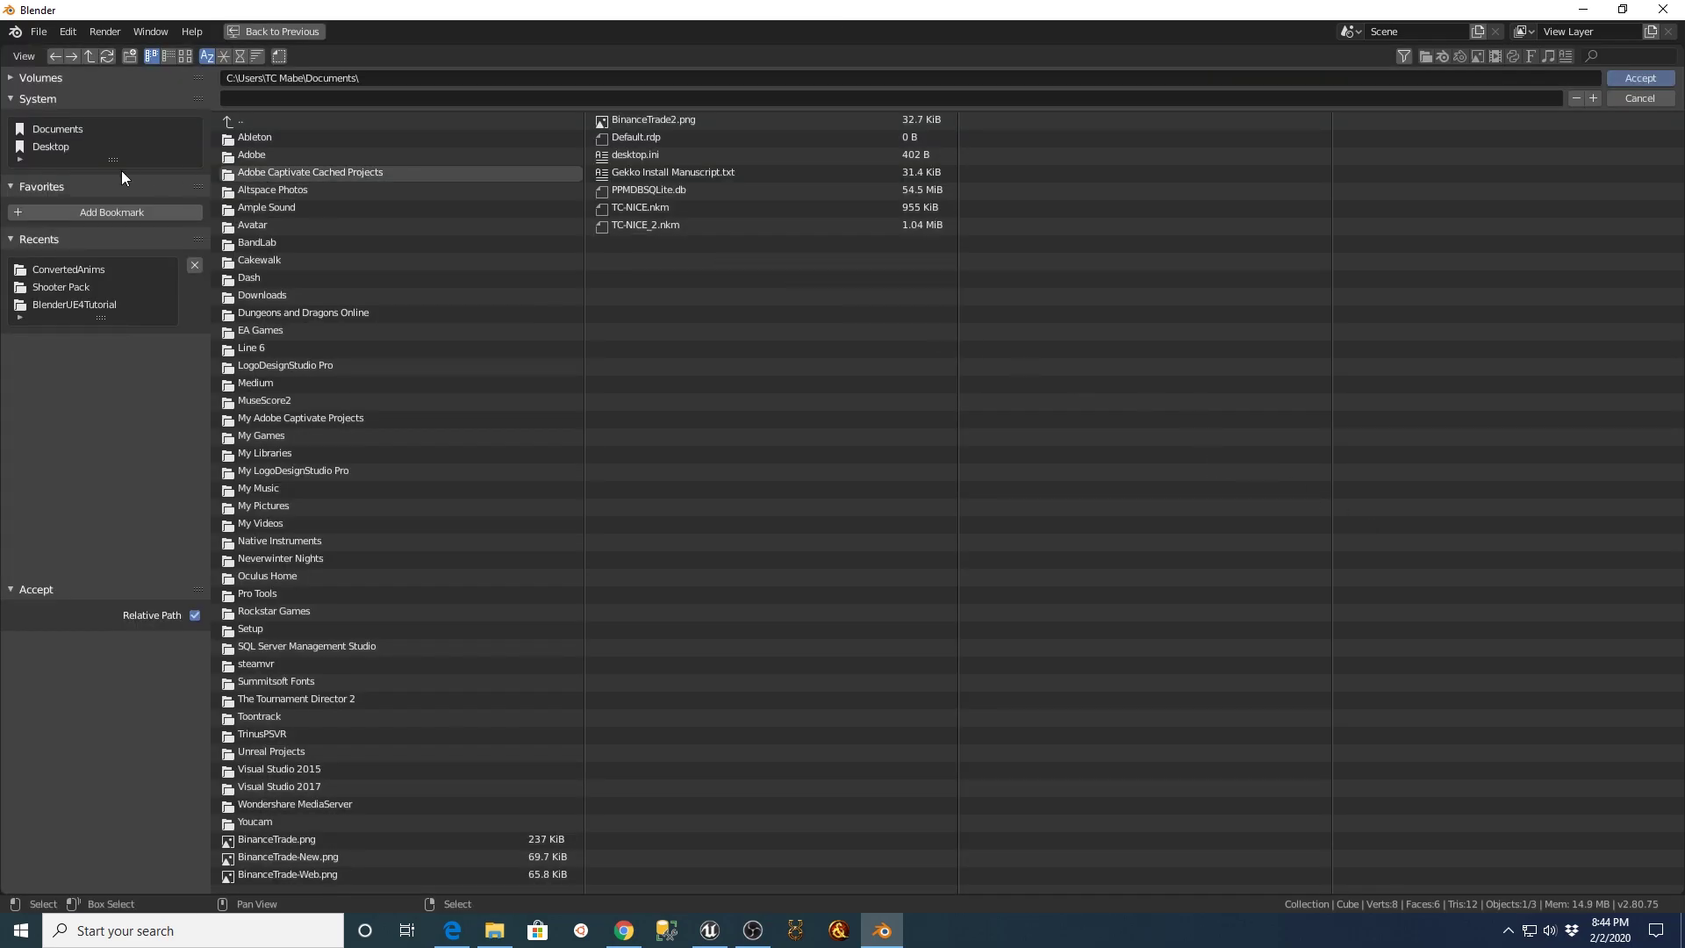
{"action": "left_click", "coordinate": [24, 78]}
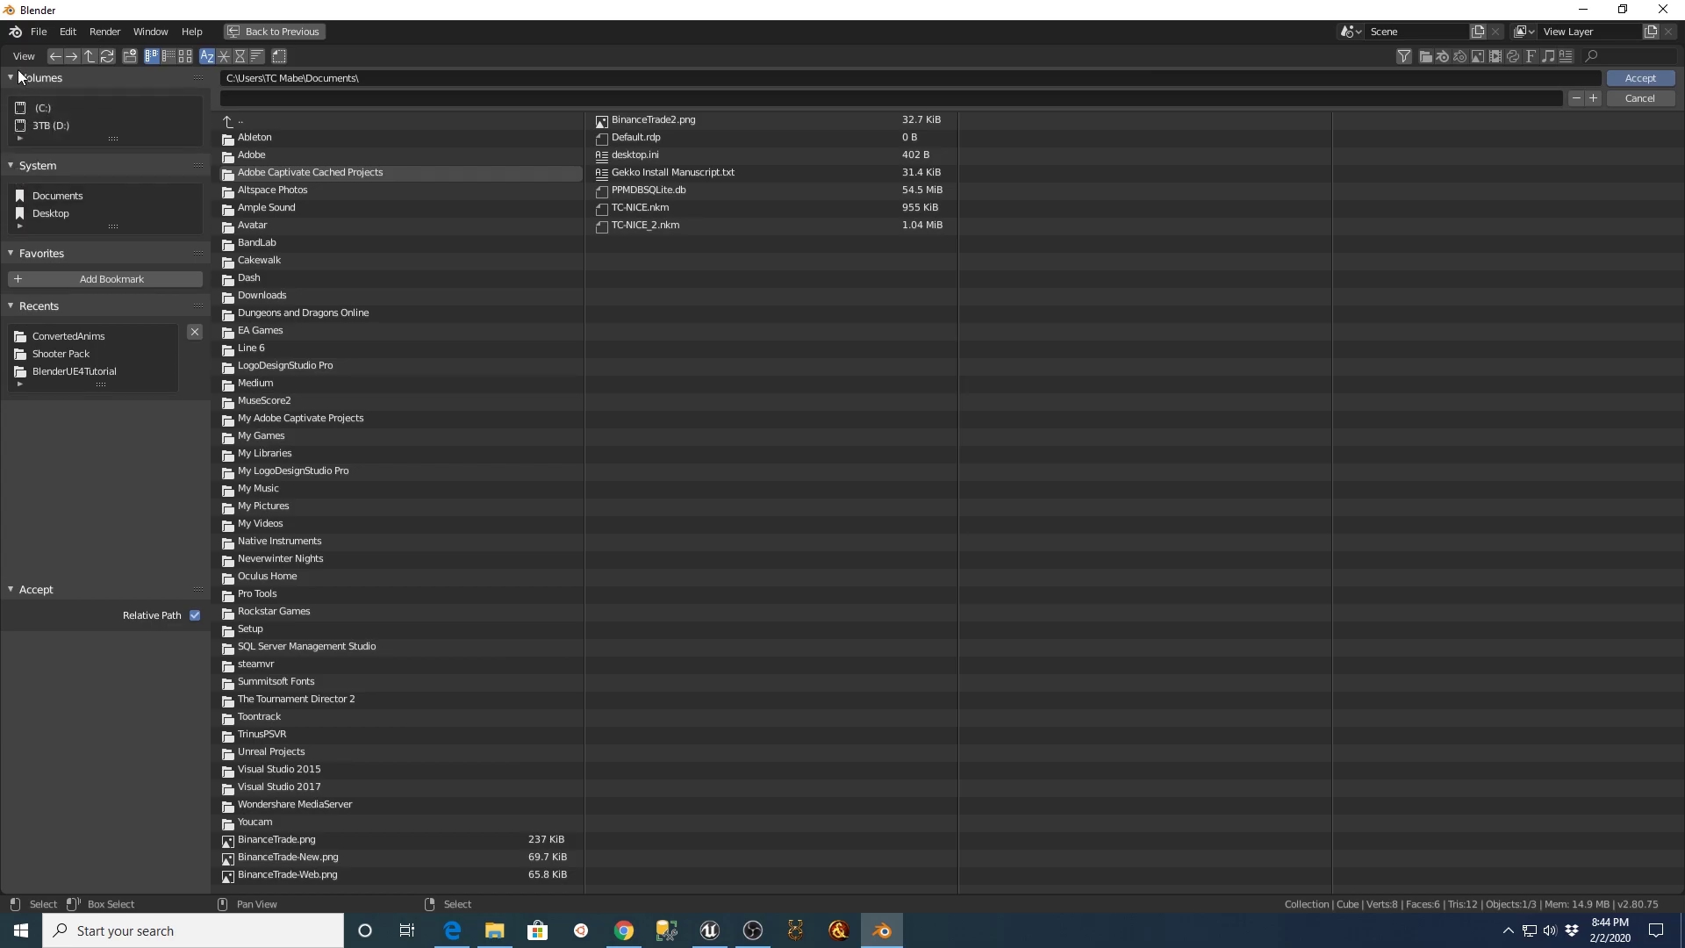
{"action": "left_click", "coordinate": [45, 125]}
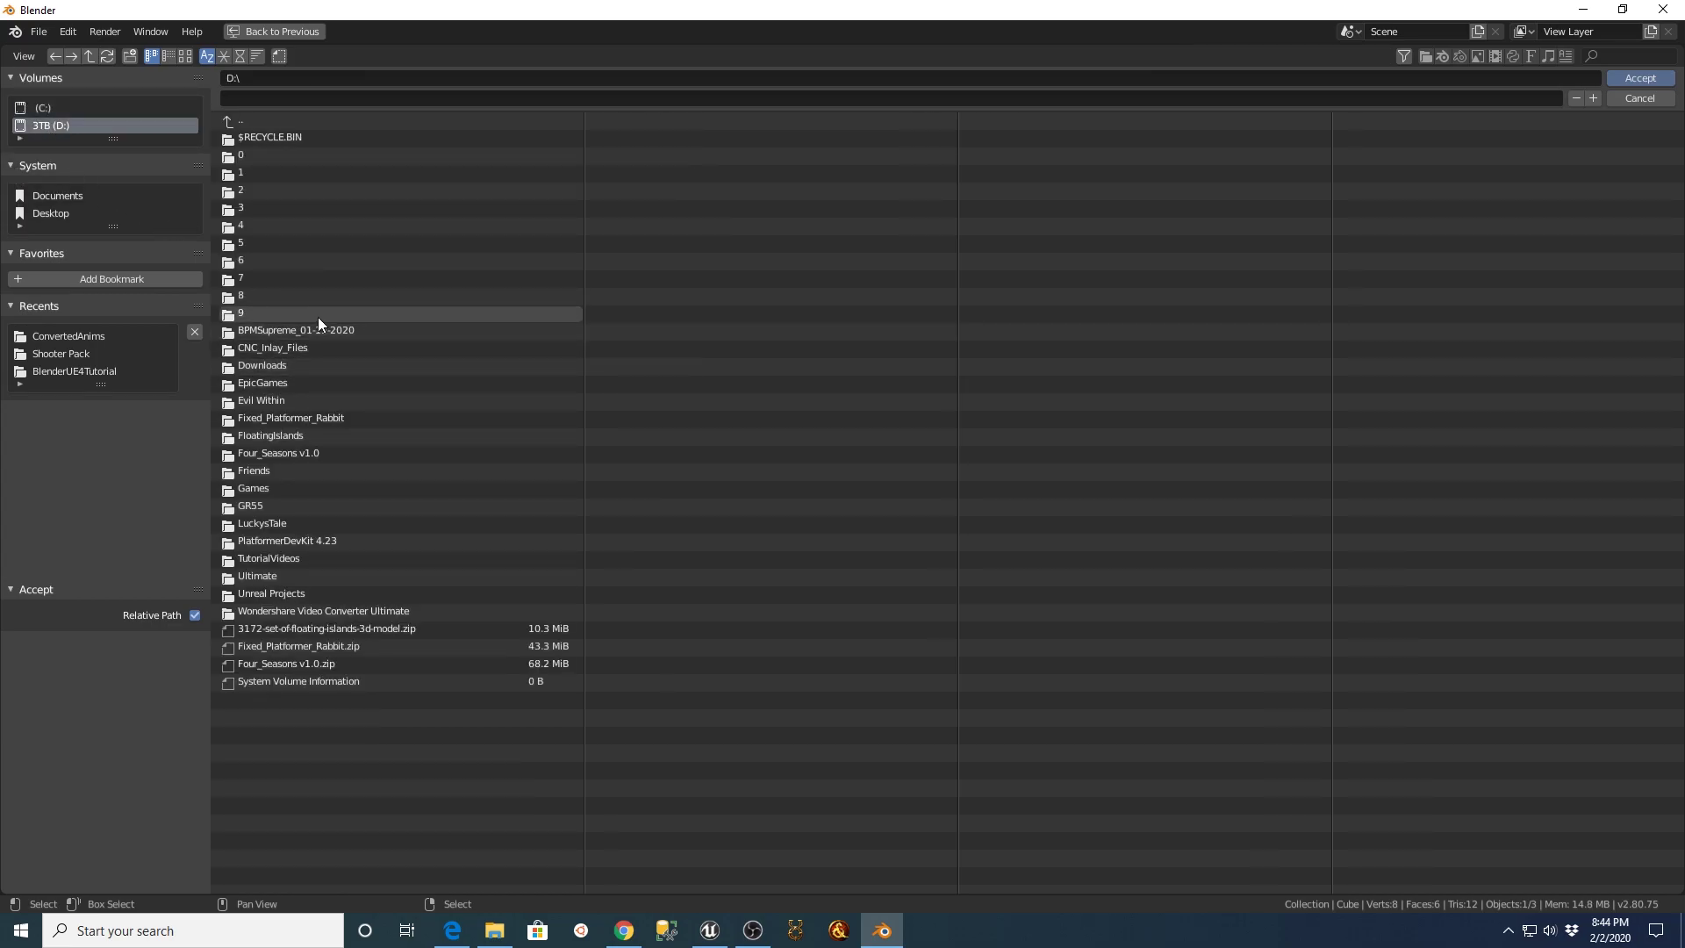
{"action": "left_click", "coordinate": [277, 365]}
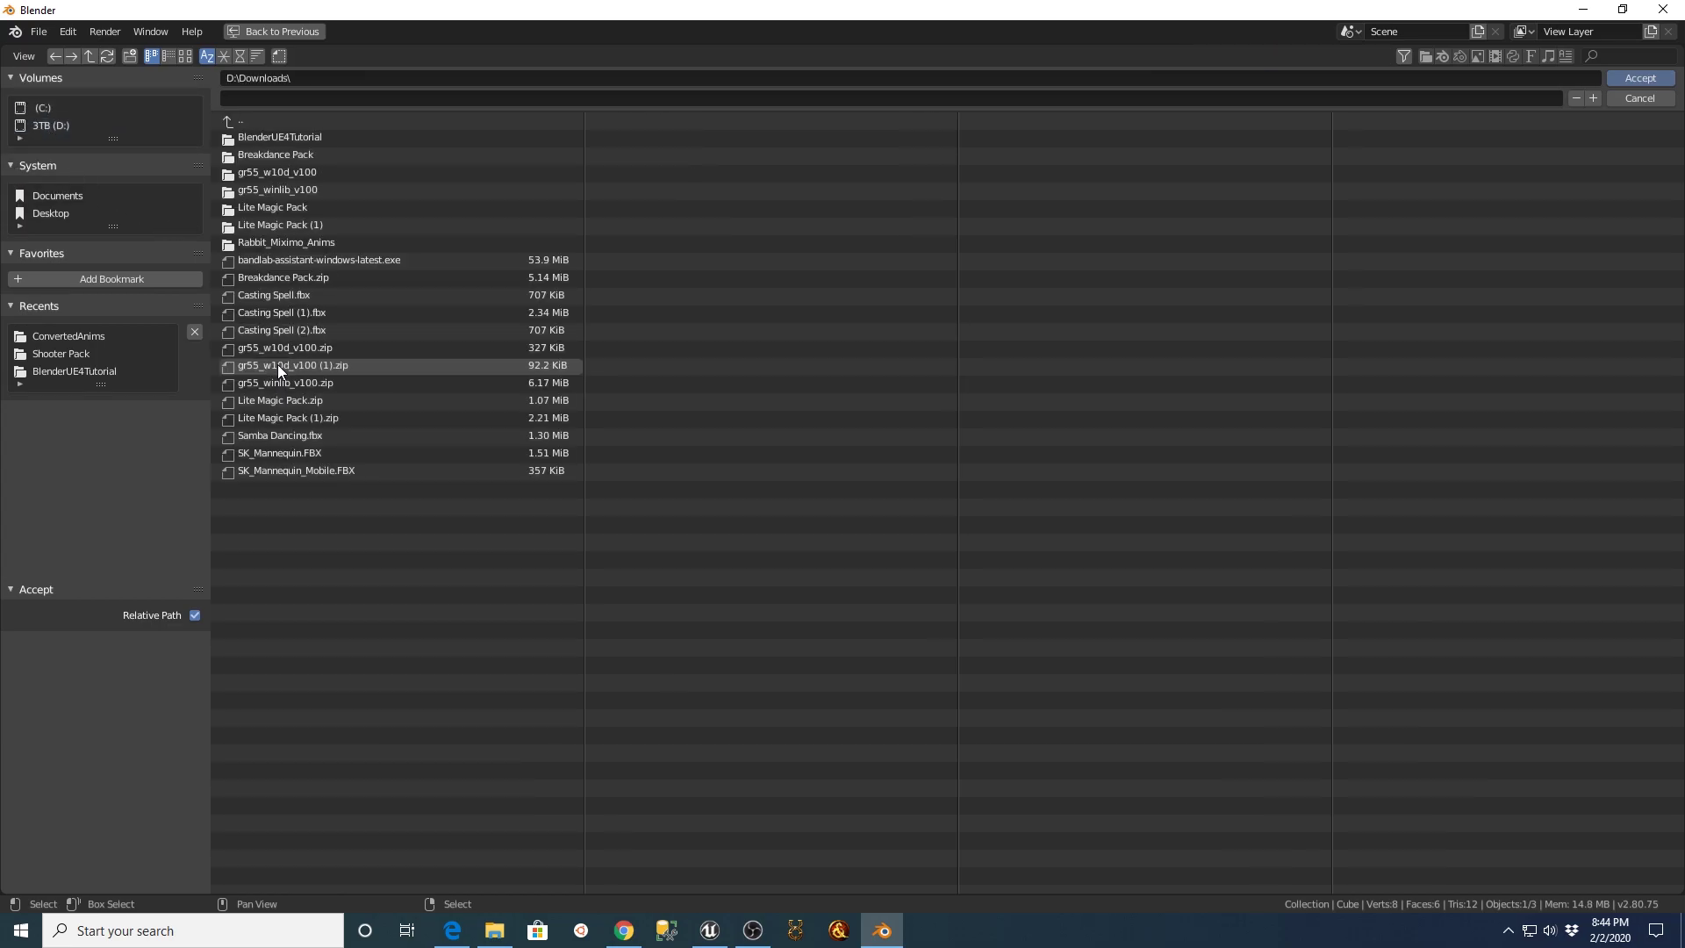
{"action": "left_click", "coordinate": [281, 137]}
{"action": "left_click", "coordinate": [274, 157]}
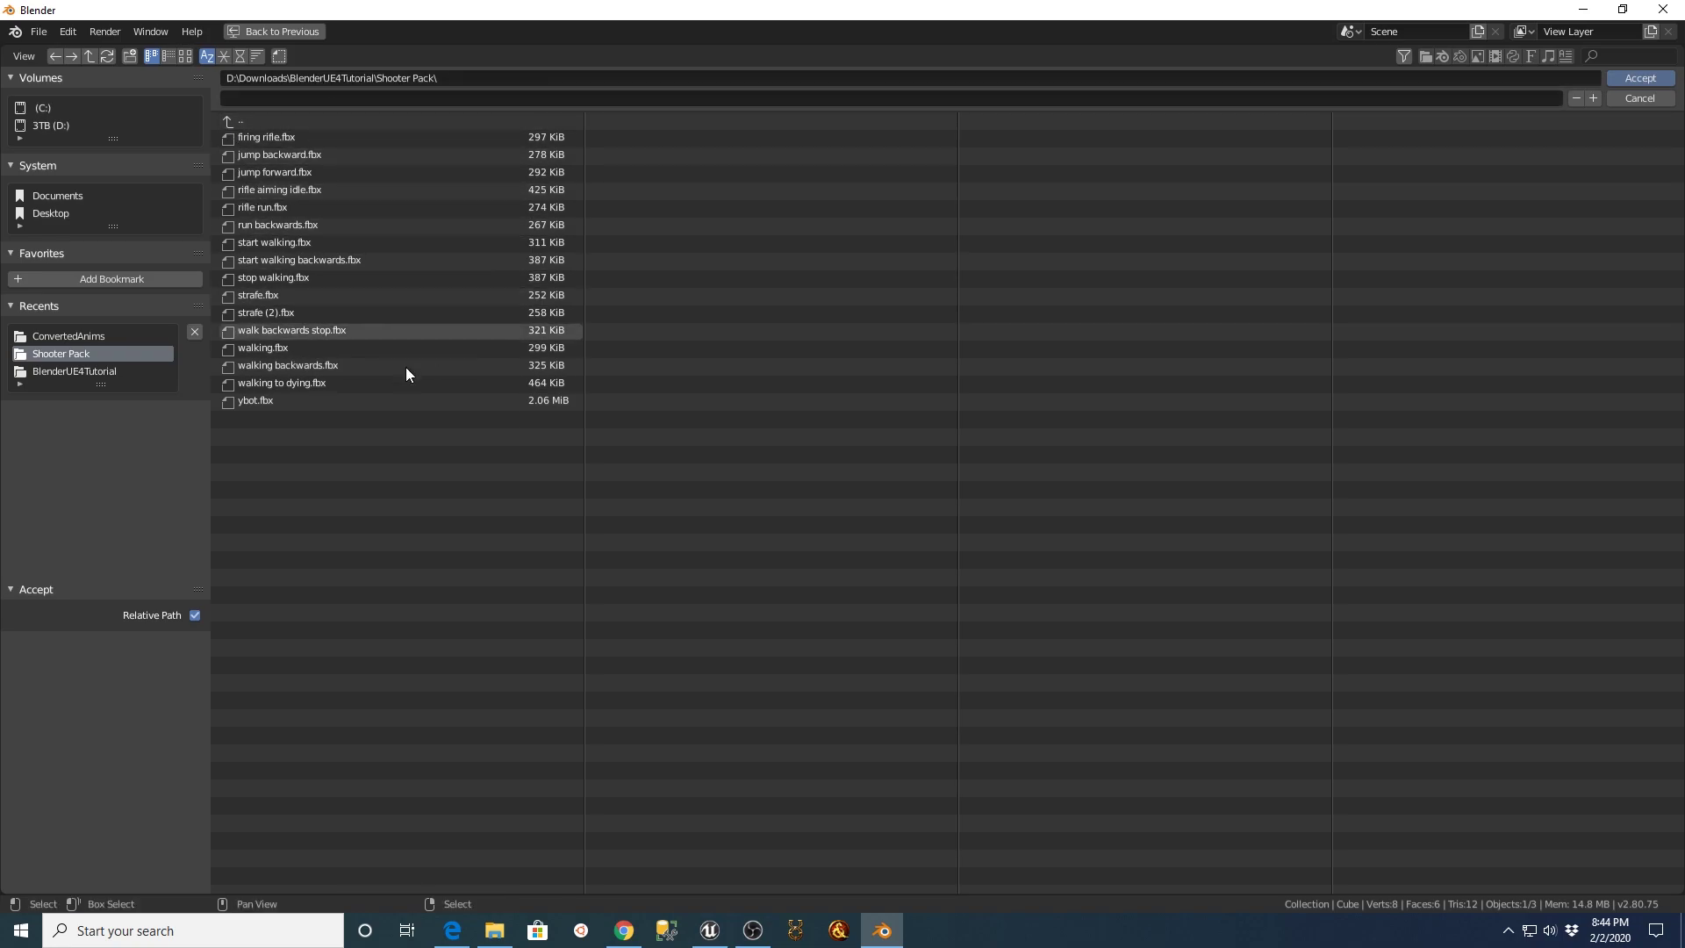
{"action": "left_click", "coordinate": [1636, 79]}
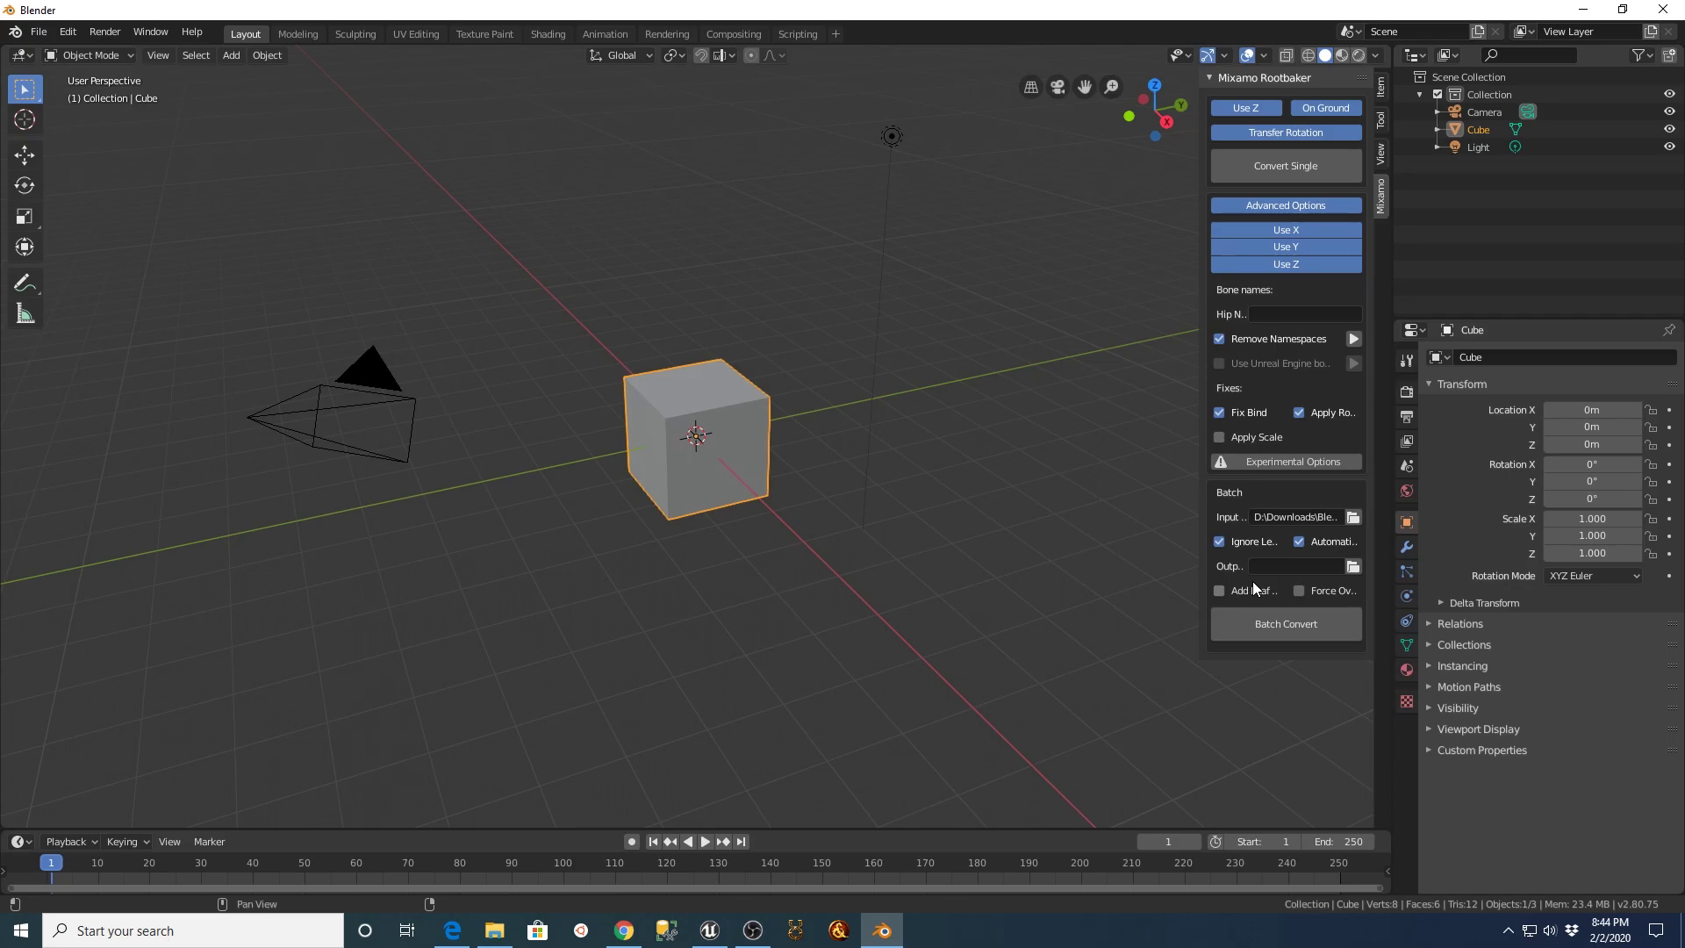
- Set the batch output path to D:\Downloads\BlenderUE4Tutorial\ConvertedAnims\
{"action": "left_click", "coordinate": [1352, 568]}
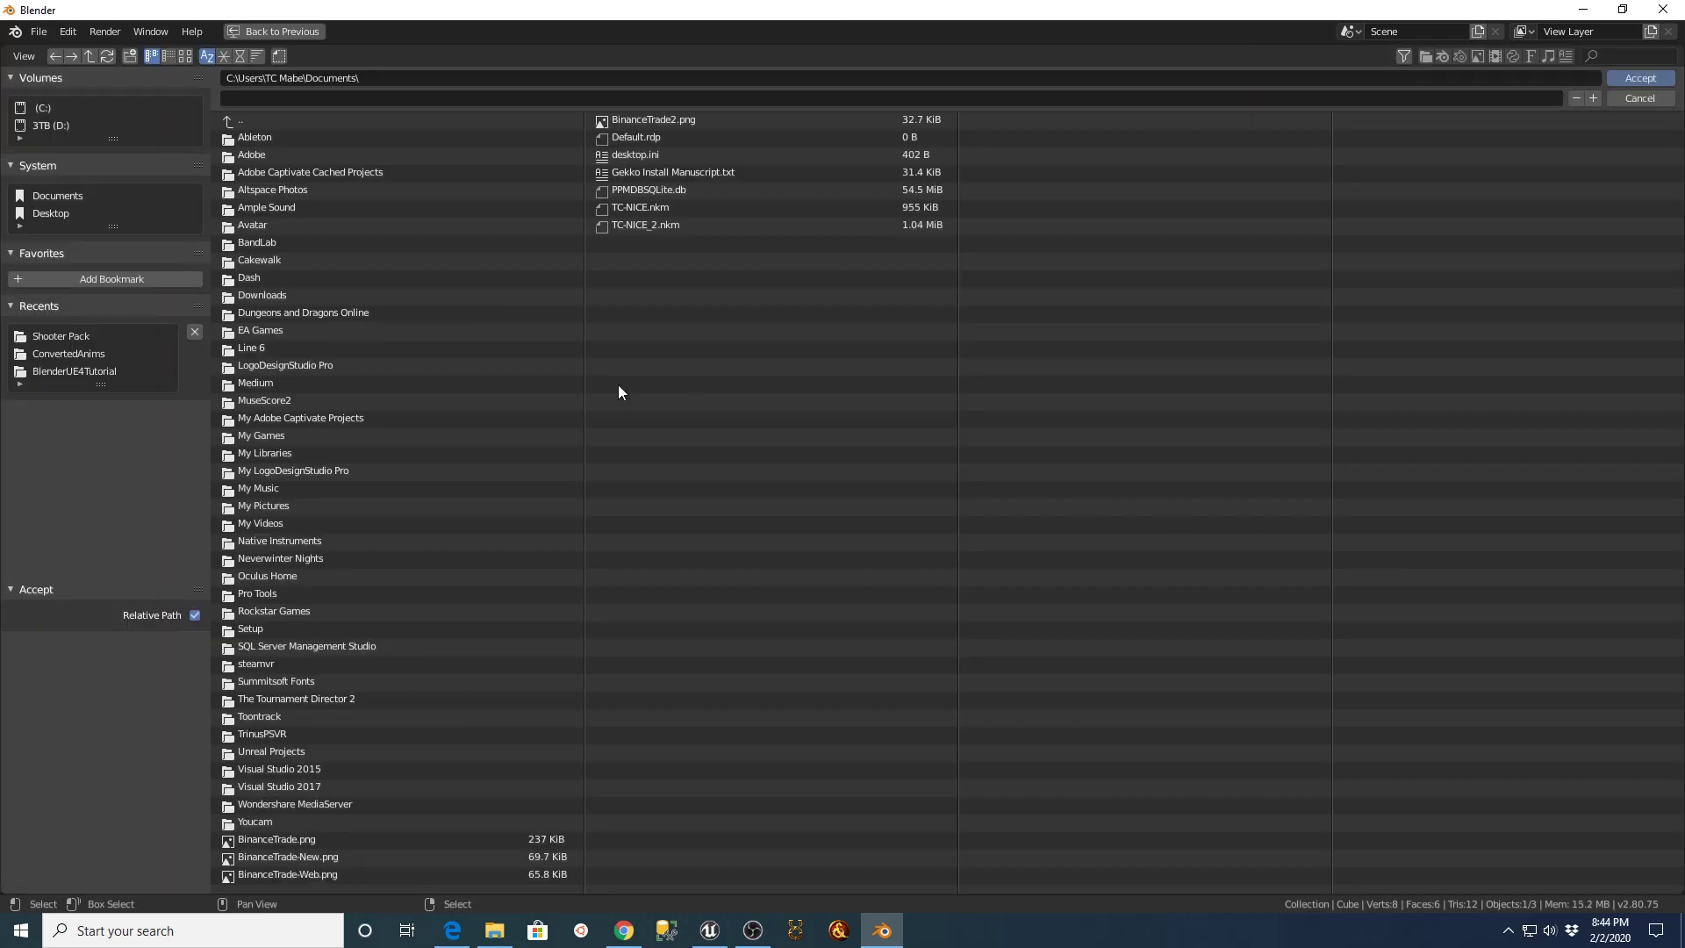
{"action": "left_click", "coordinate": [52, 126]}
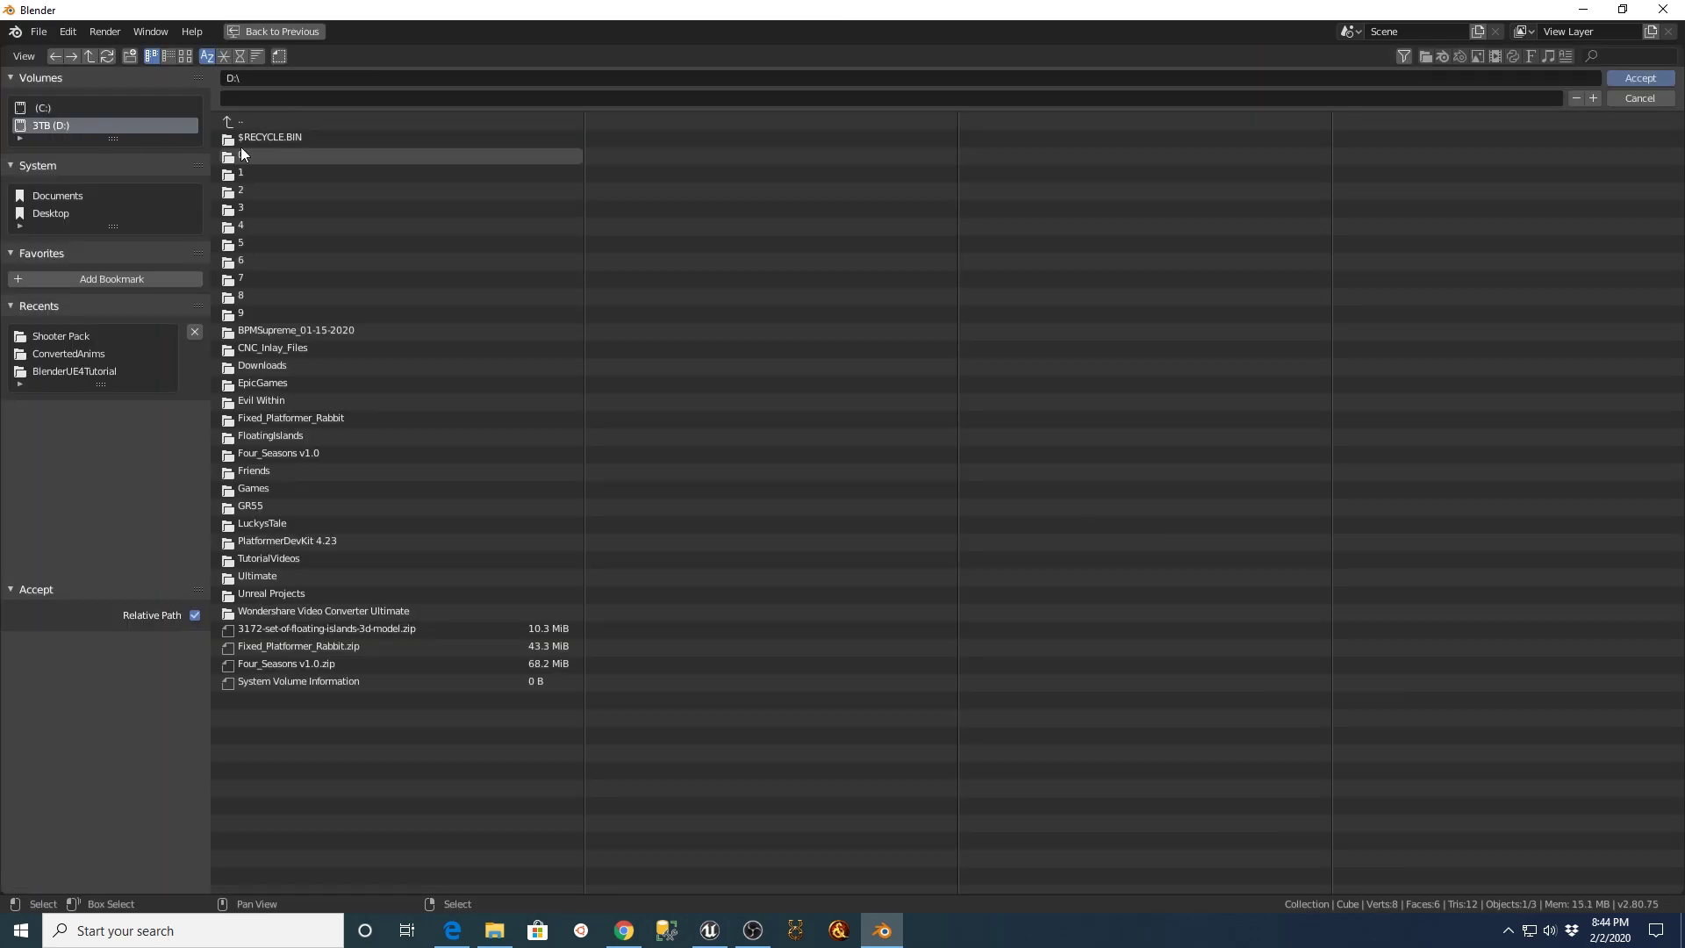
{"action": "double_click", "coordinate": [270, 364]}
{"action": "double_click", "coordinate": [282, 137]}
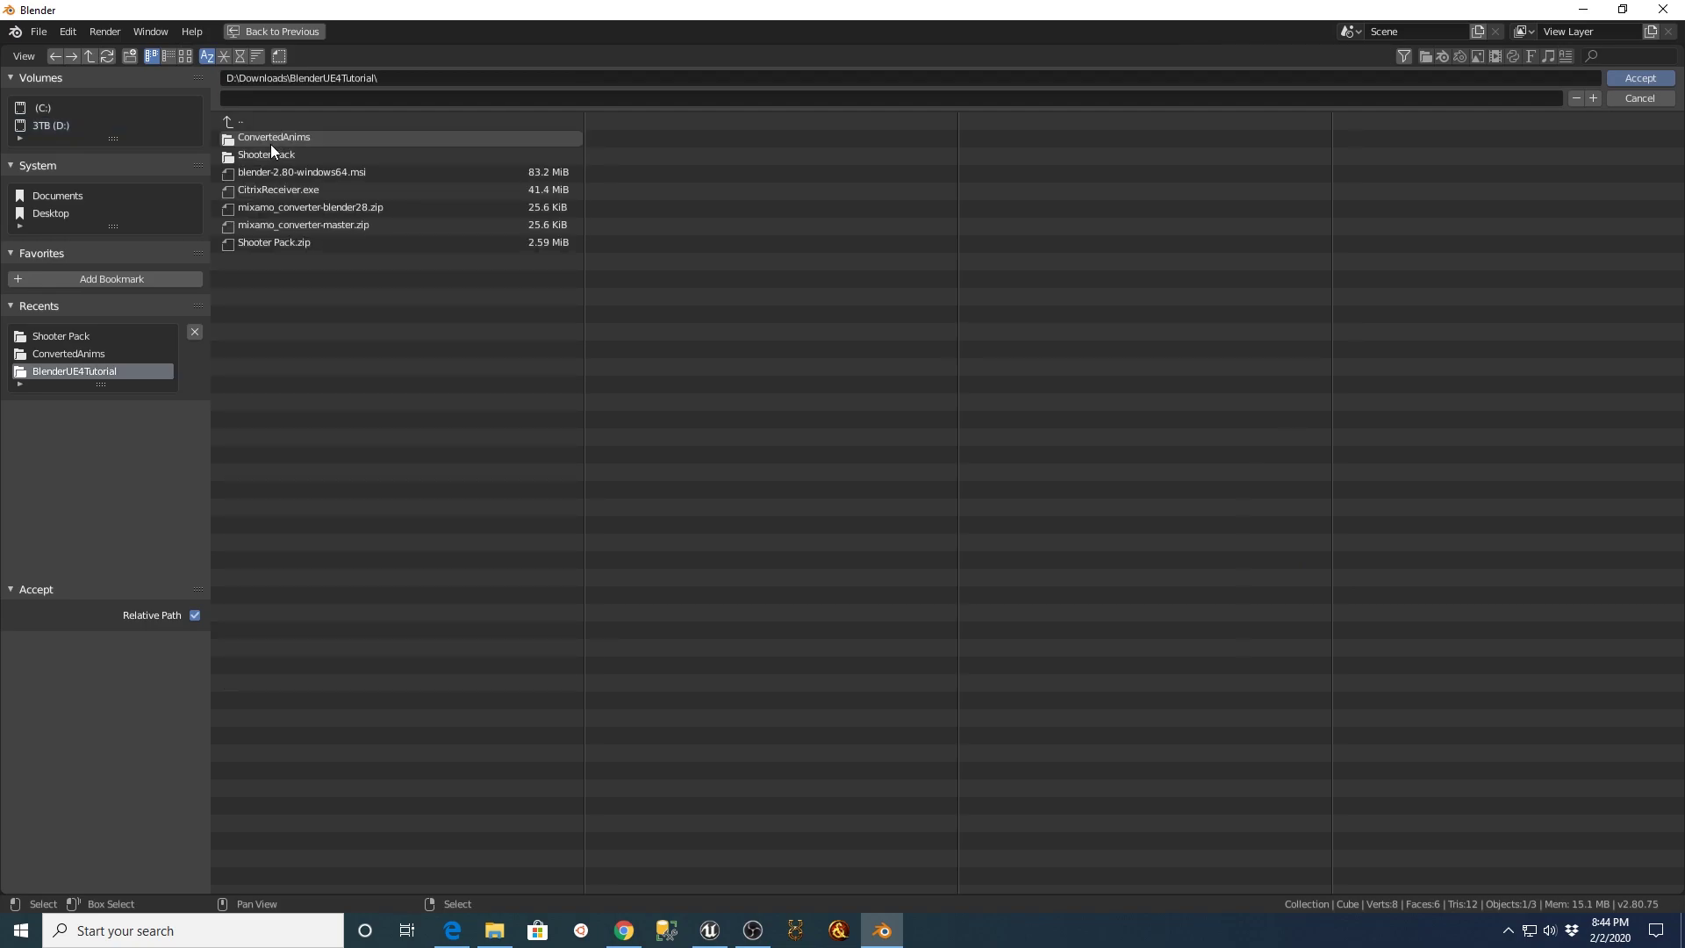
{"action": "double_click", "coordinate": [267, 149]}
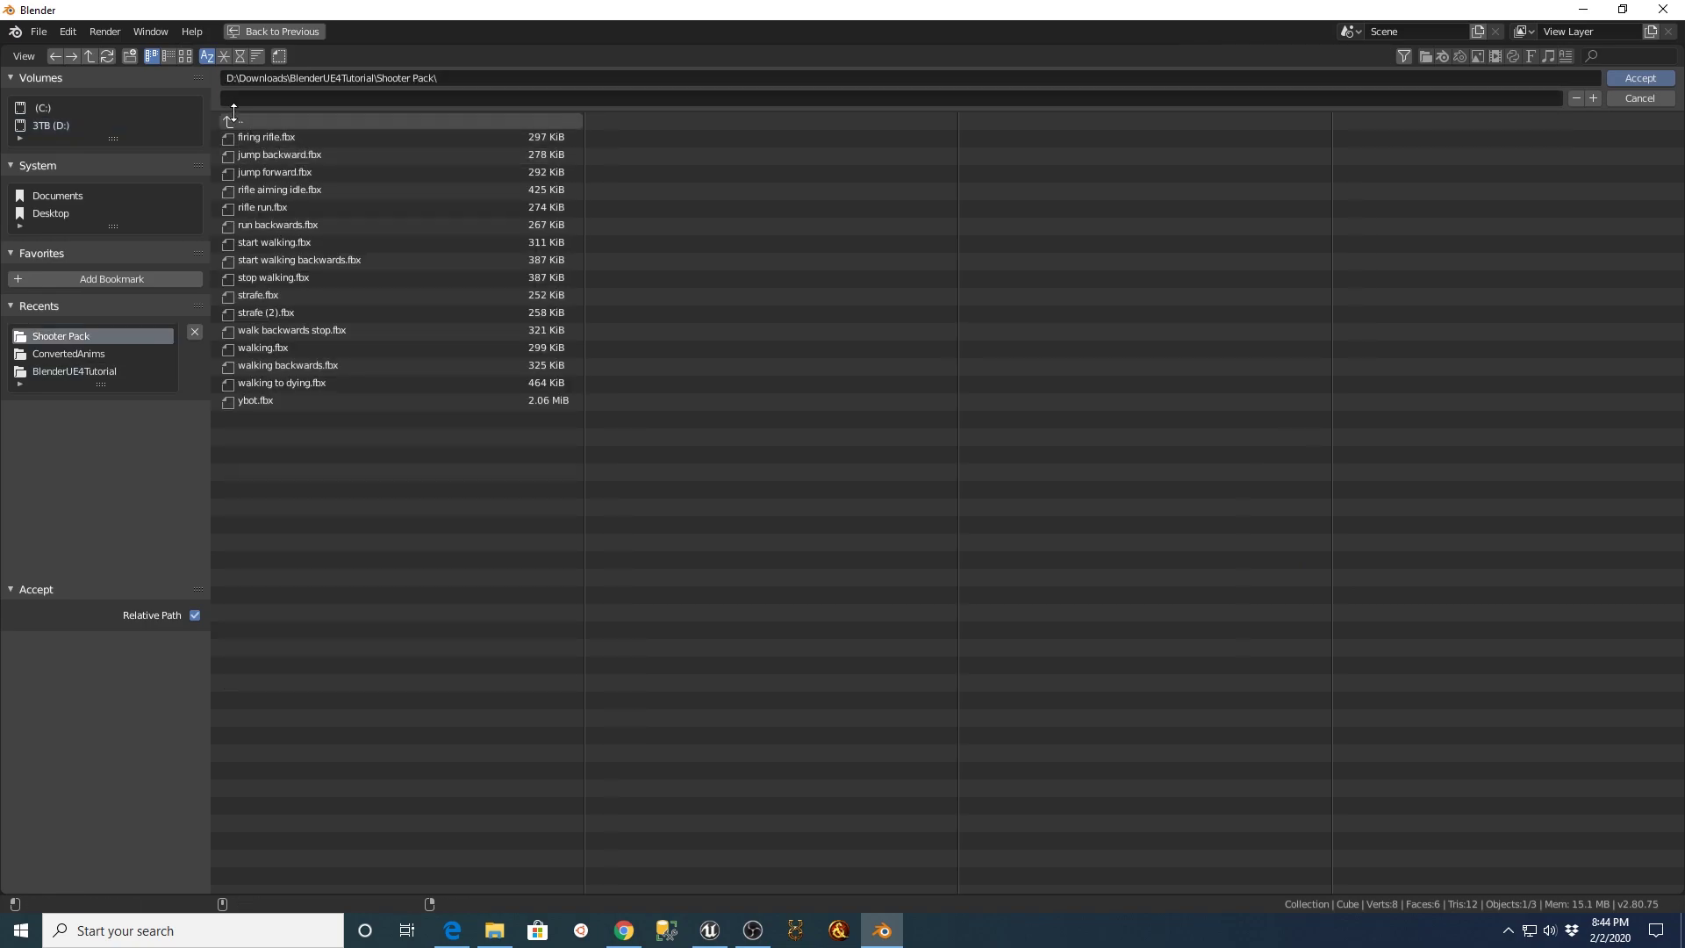
{"action": "double_click", "coordinate": [240, 119]}
{"action": "double_click", "coordinate": [268, 138]}
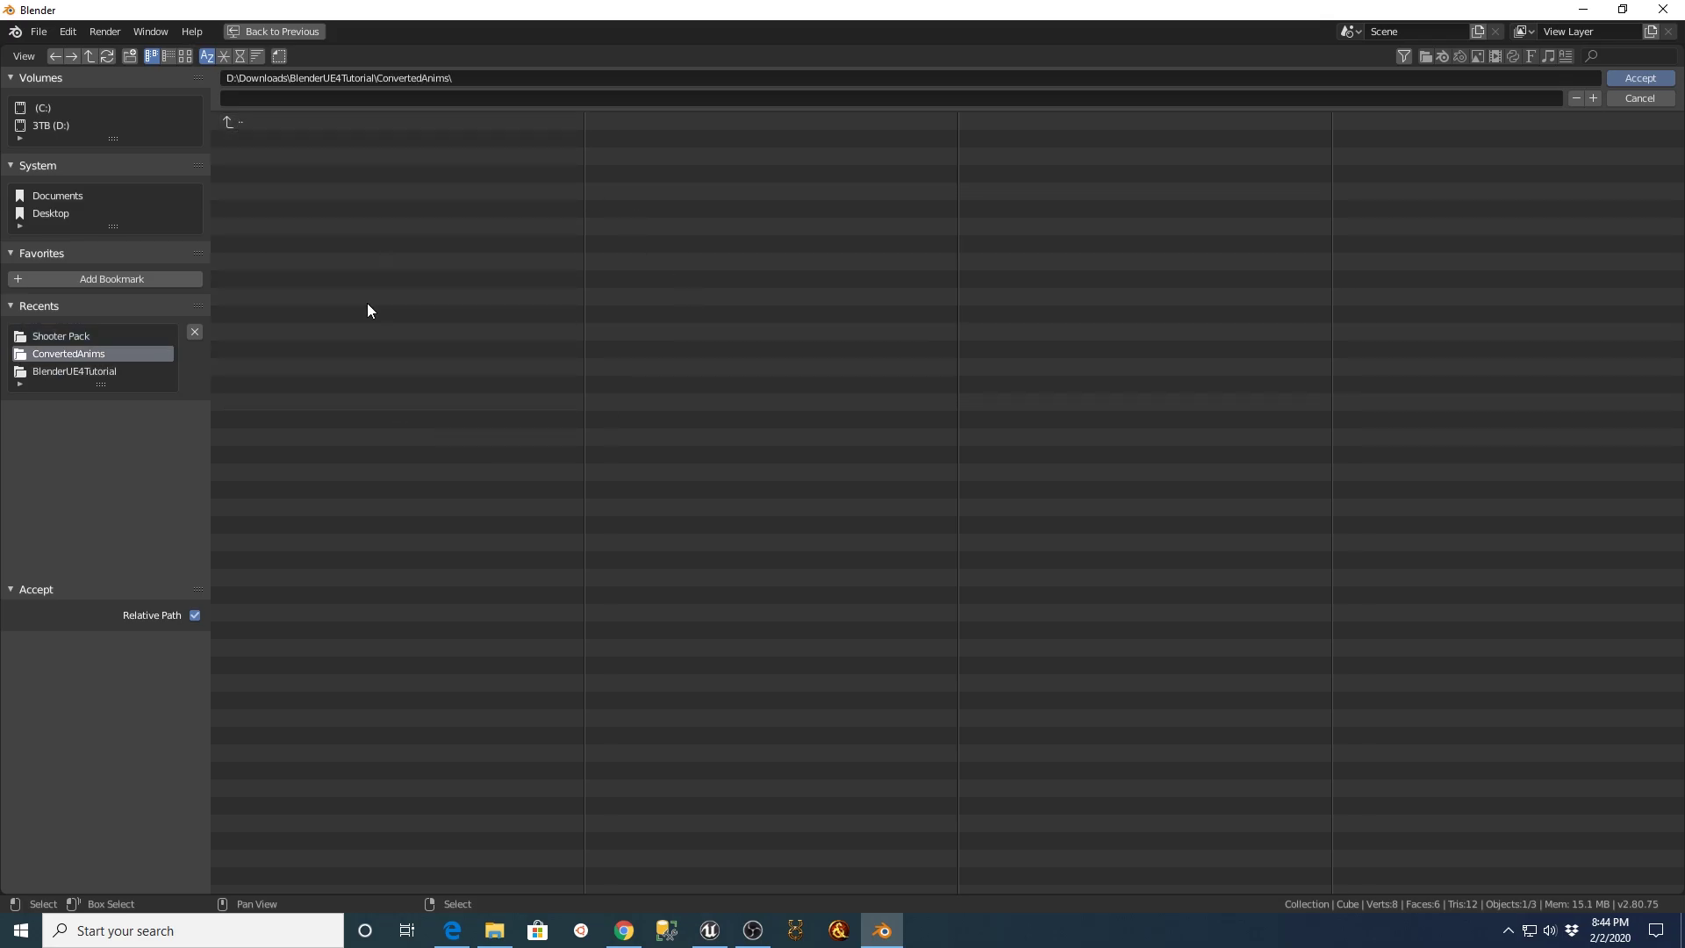
{"action": "left_click", "coordinate": [1625, 75]}
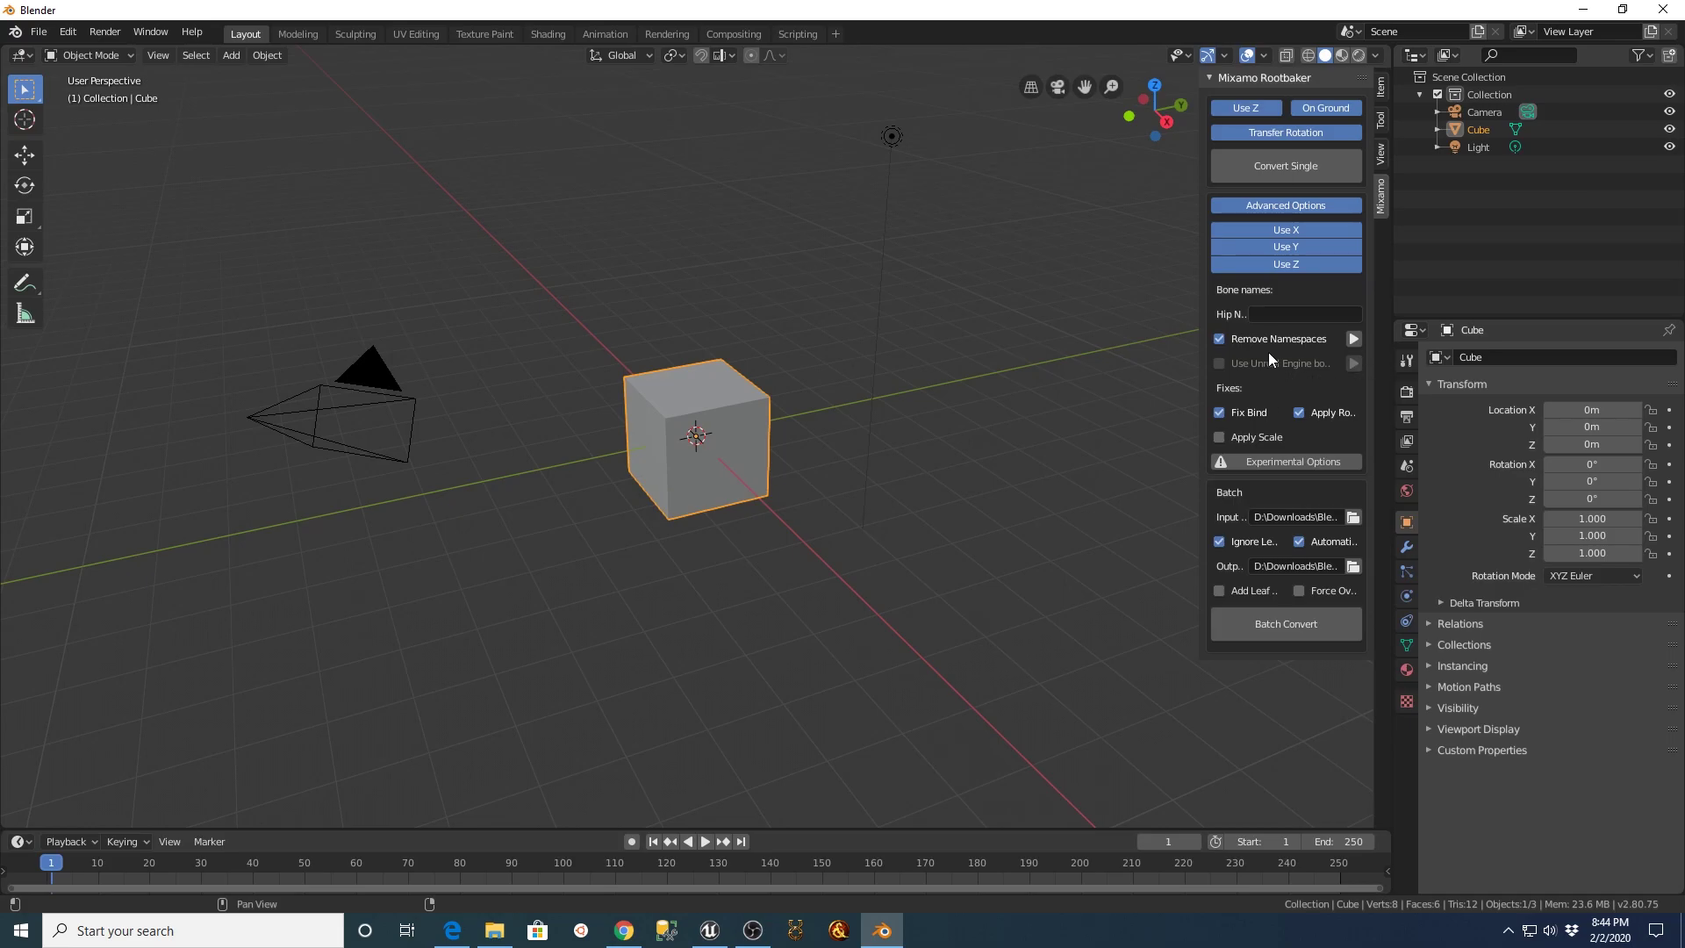
- Turn off Remove Namespaces, enable Use Unreal Engine bone names, and set the Hip Name to Hips
{"action": "left_click", "coordinate": [1219, 339]}
{"action": "left_click", "coordinate": [1219, 364]}
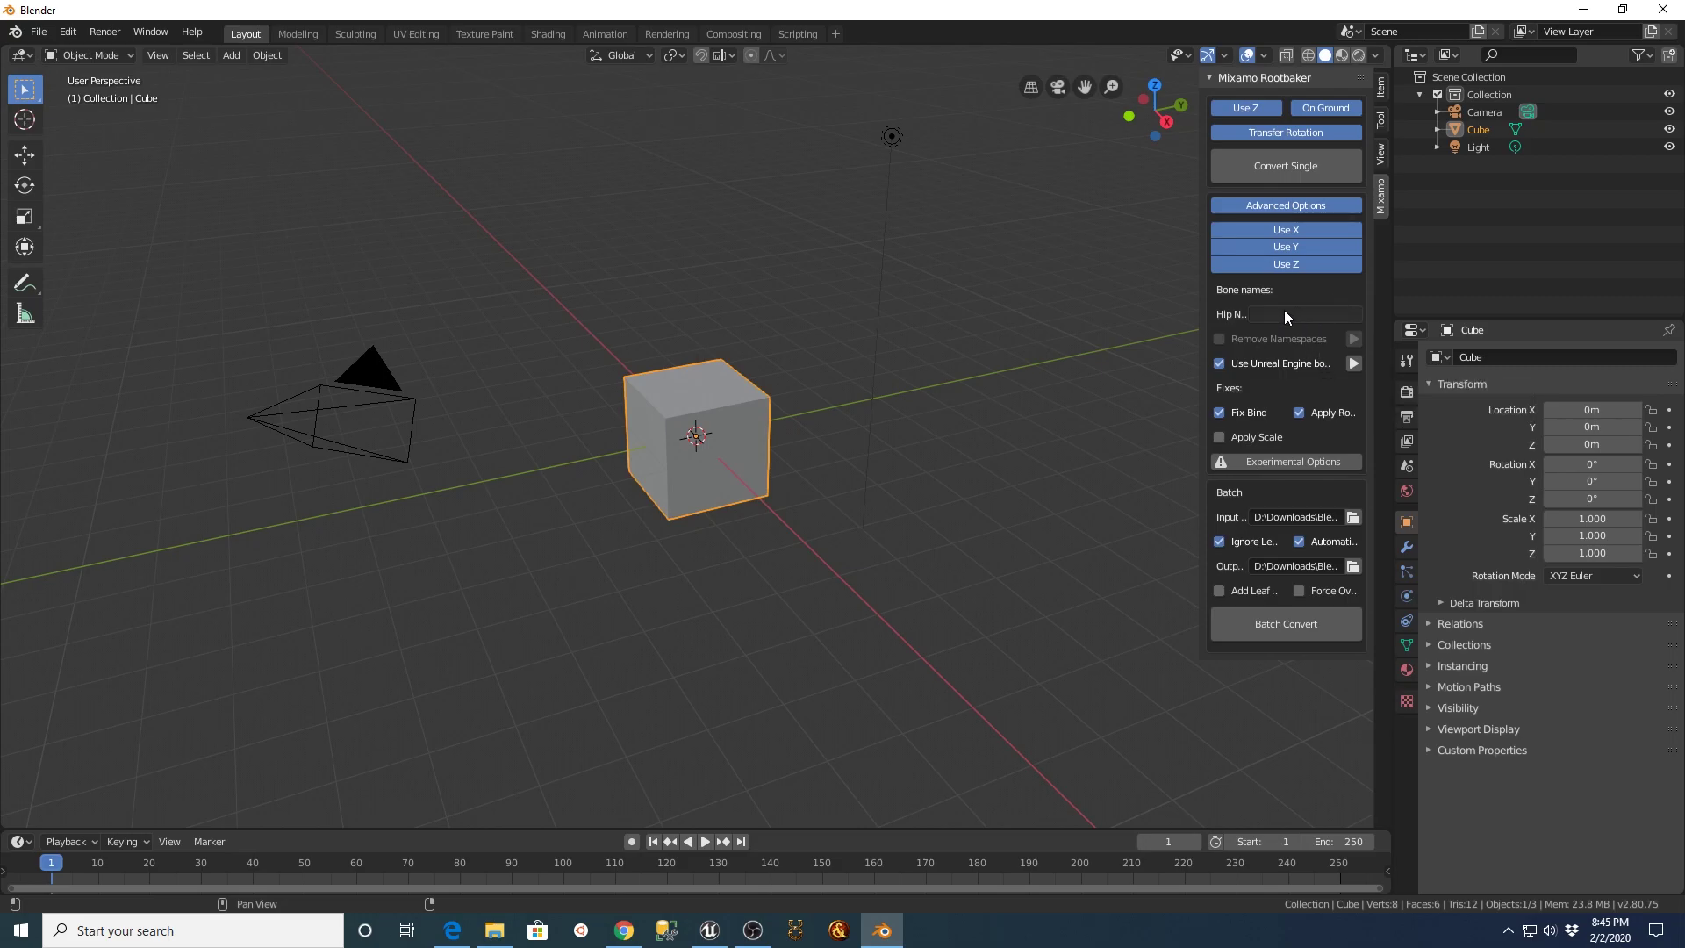
{"action": "left_click_drag", "start_coordinate": [1200, 315], "coordinate": [1093, 314]}
{"action": "left_click", "coordinate": [1211, 314]}
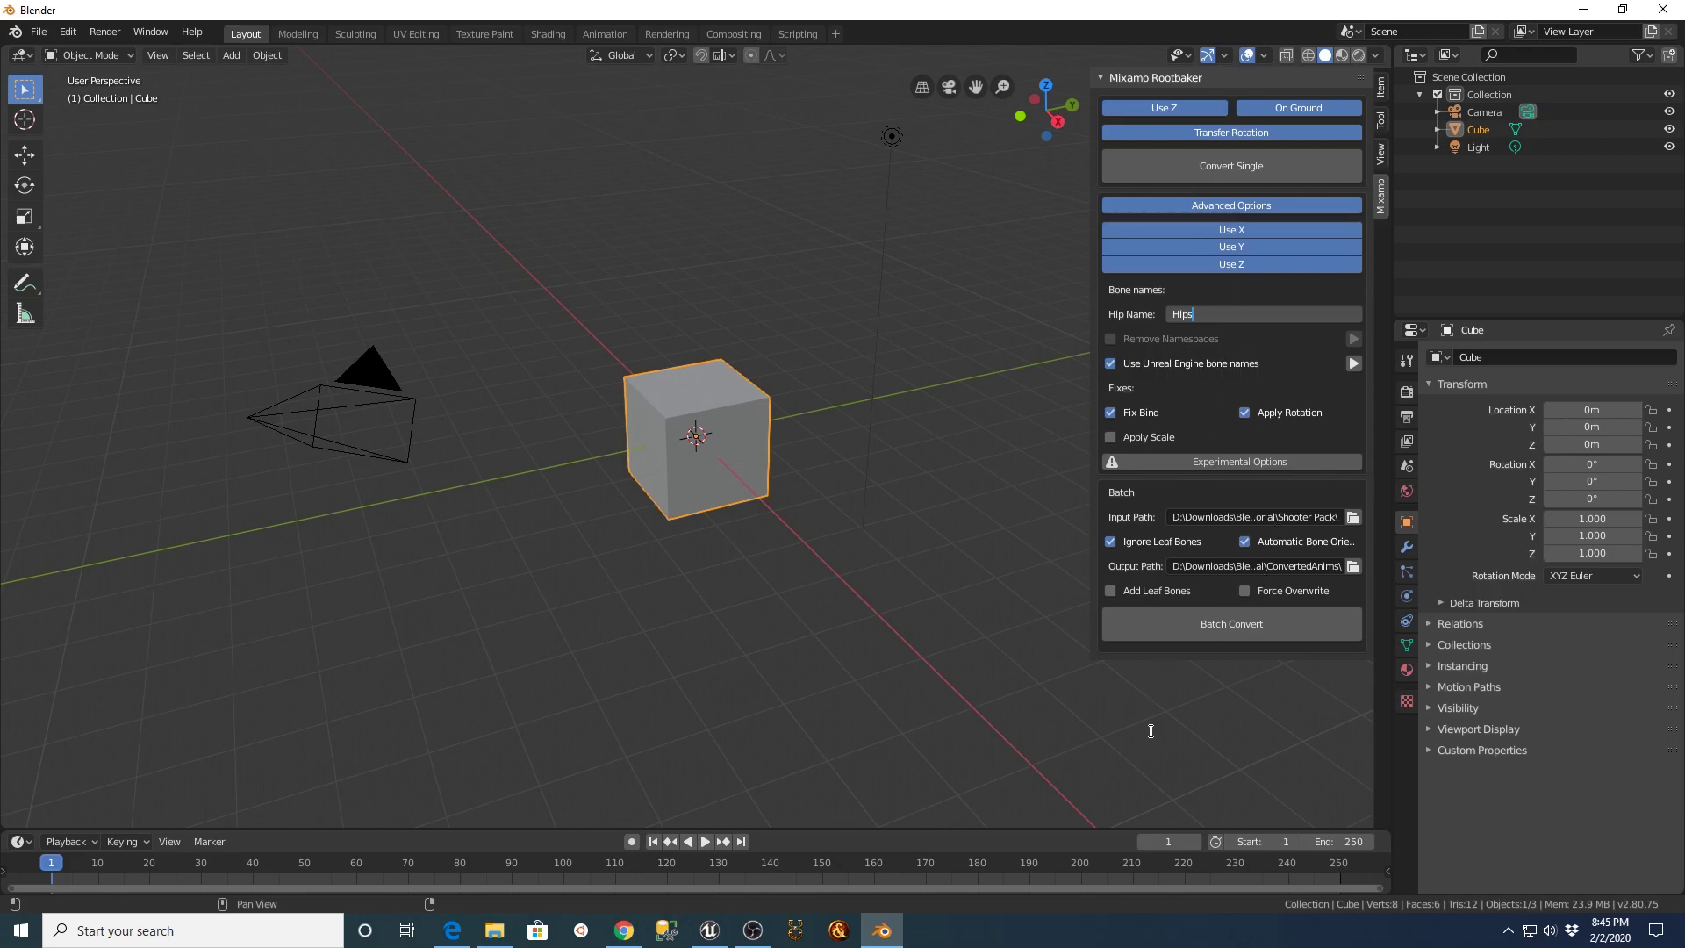
- Run the batch conversion and check the converted FBX files in the ConvertedAnims folder in File Explorer
{"action": "left_click", "coordinate": [1242, 626]}
{"action": "left_click", "coordinate": [1245, 626]}
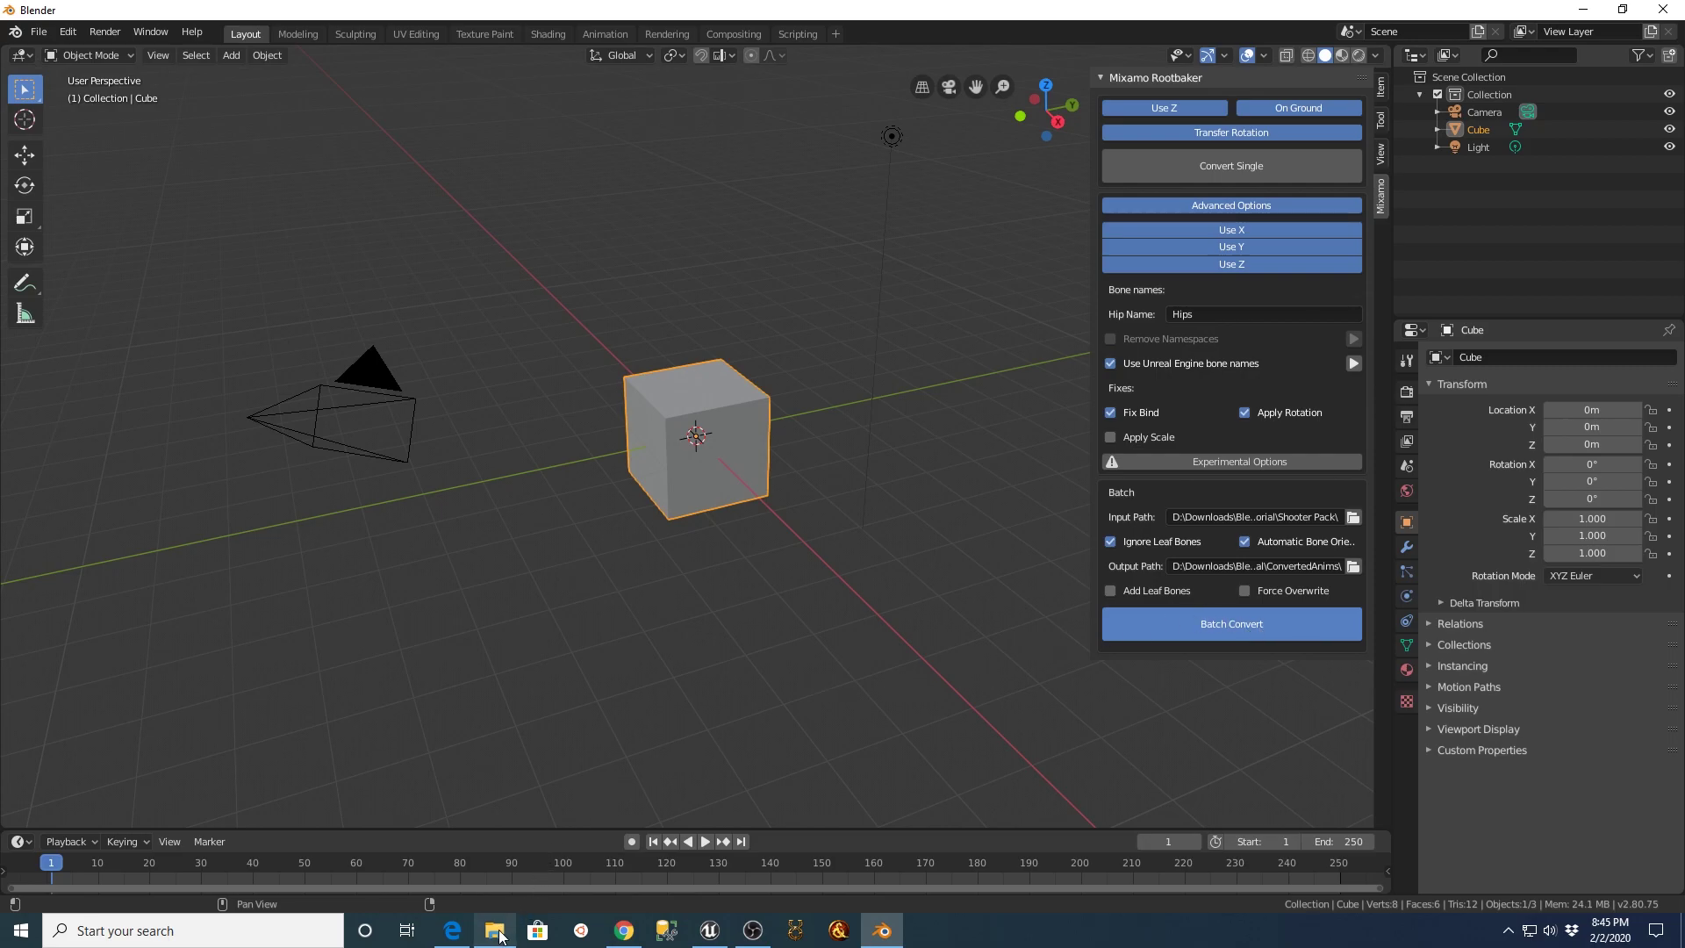
{"action": "mouse_move", "coordinate": [496, 933]}
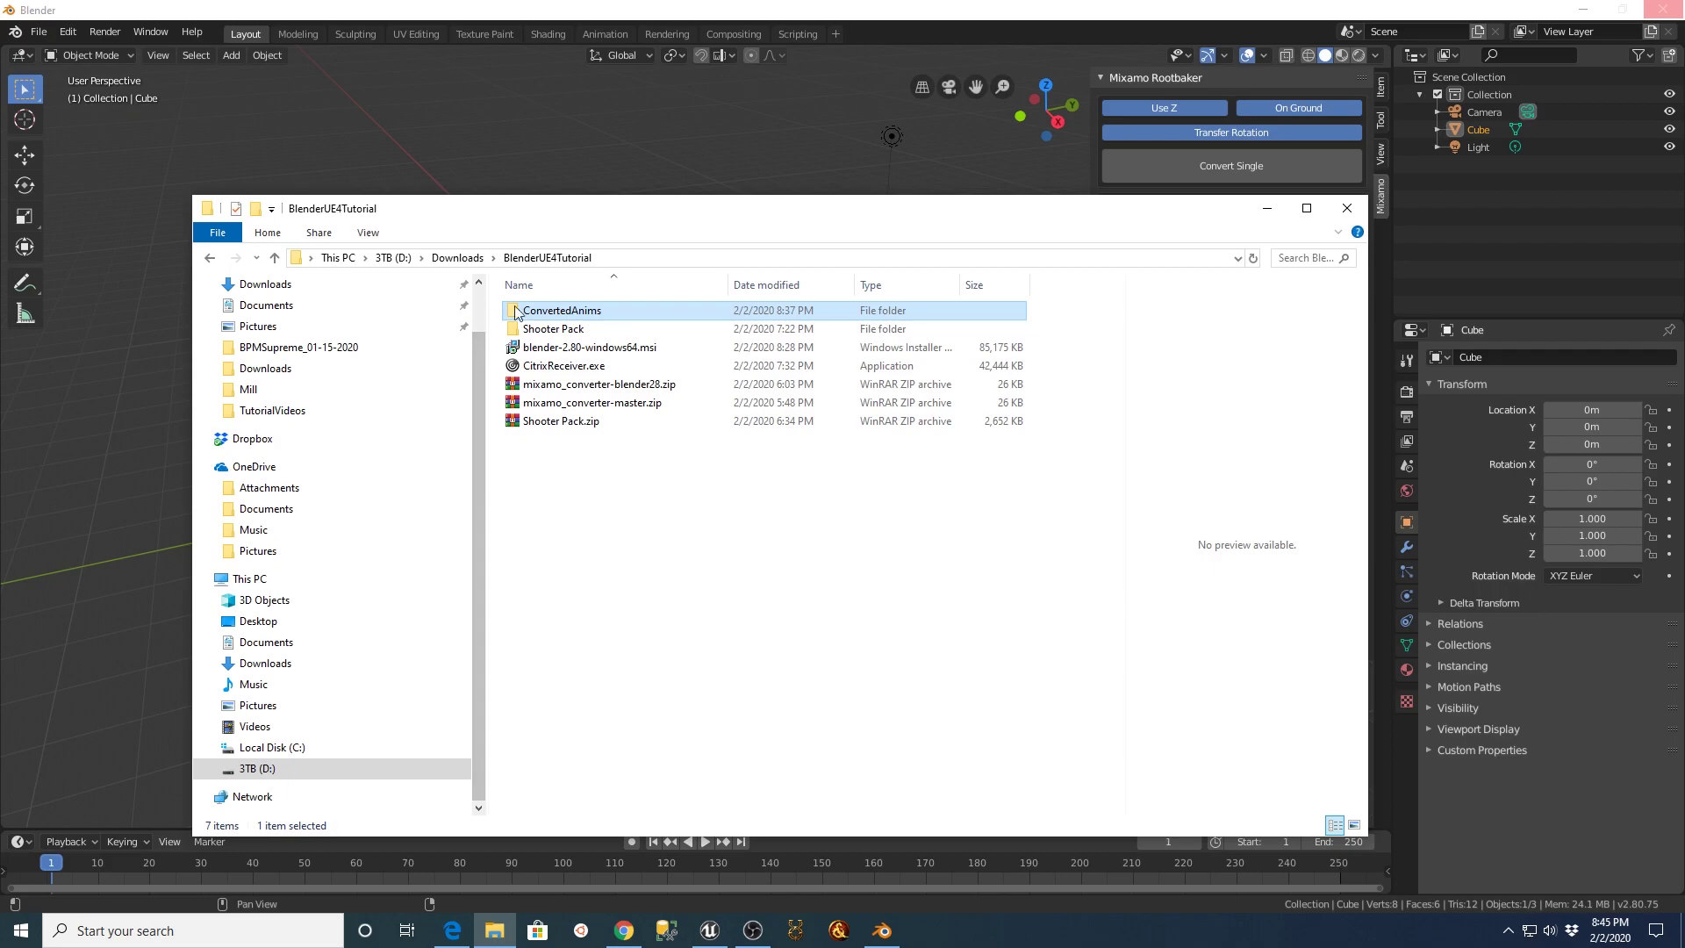
{"action": "double_click", "coordinate": [552, 314]}
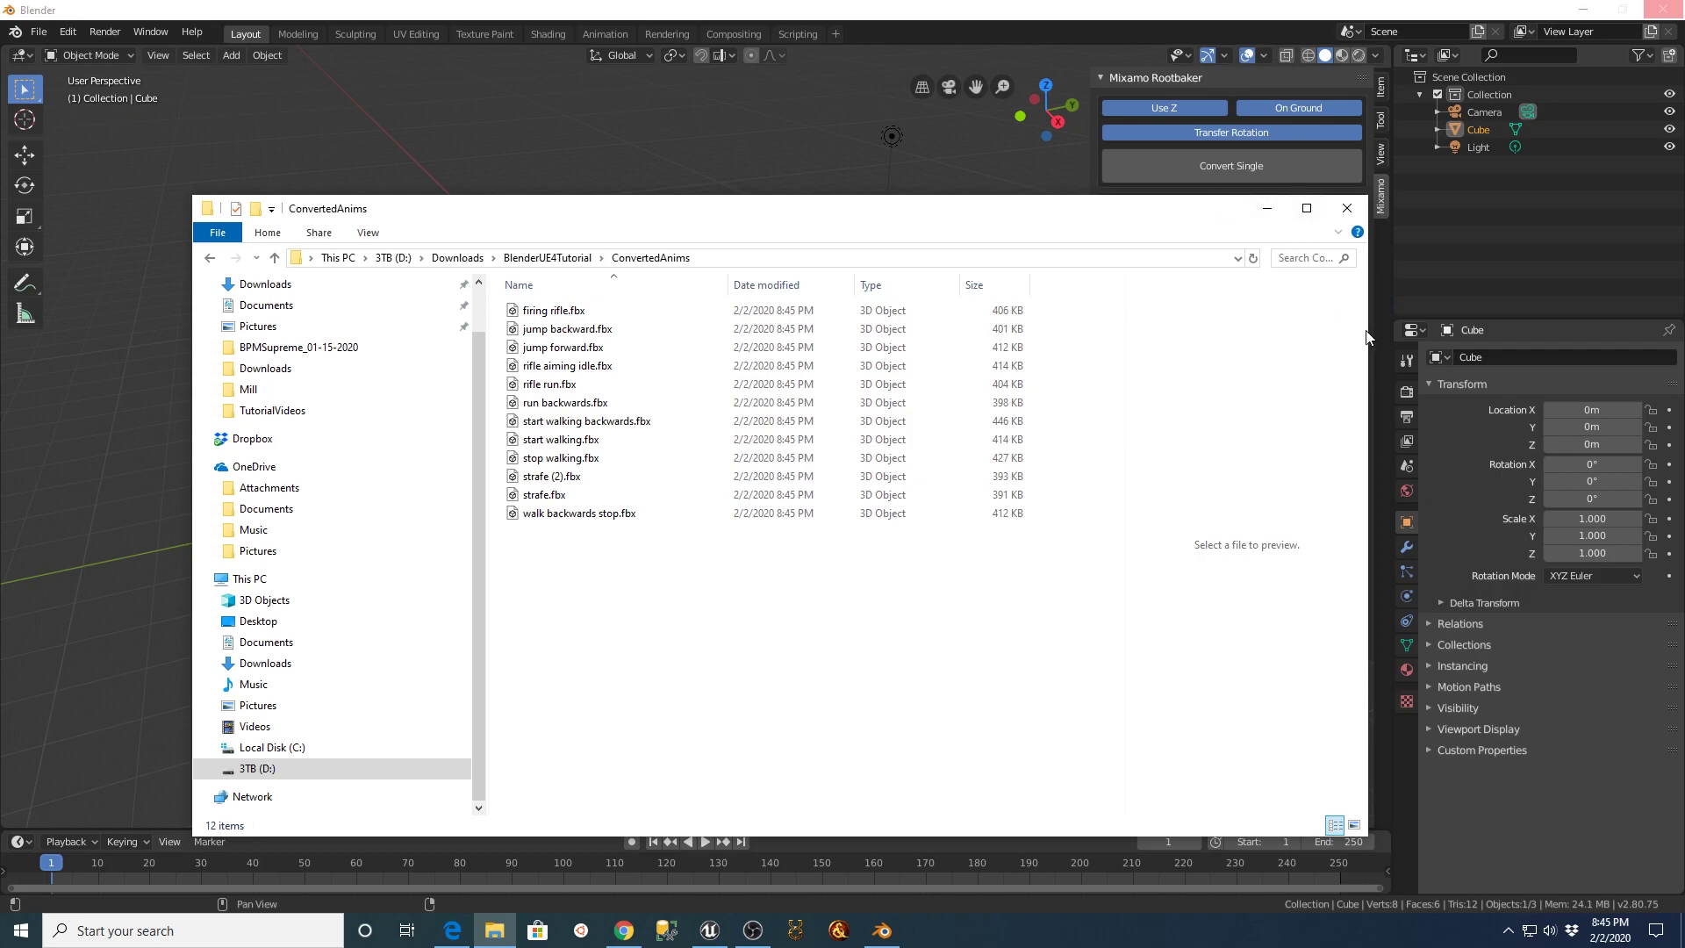
{"action": "left_click_drag", "start_coordinate": [1368, 336], "coordinate": [1028, 363]}
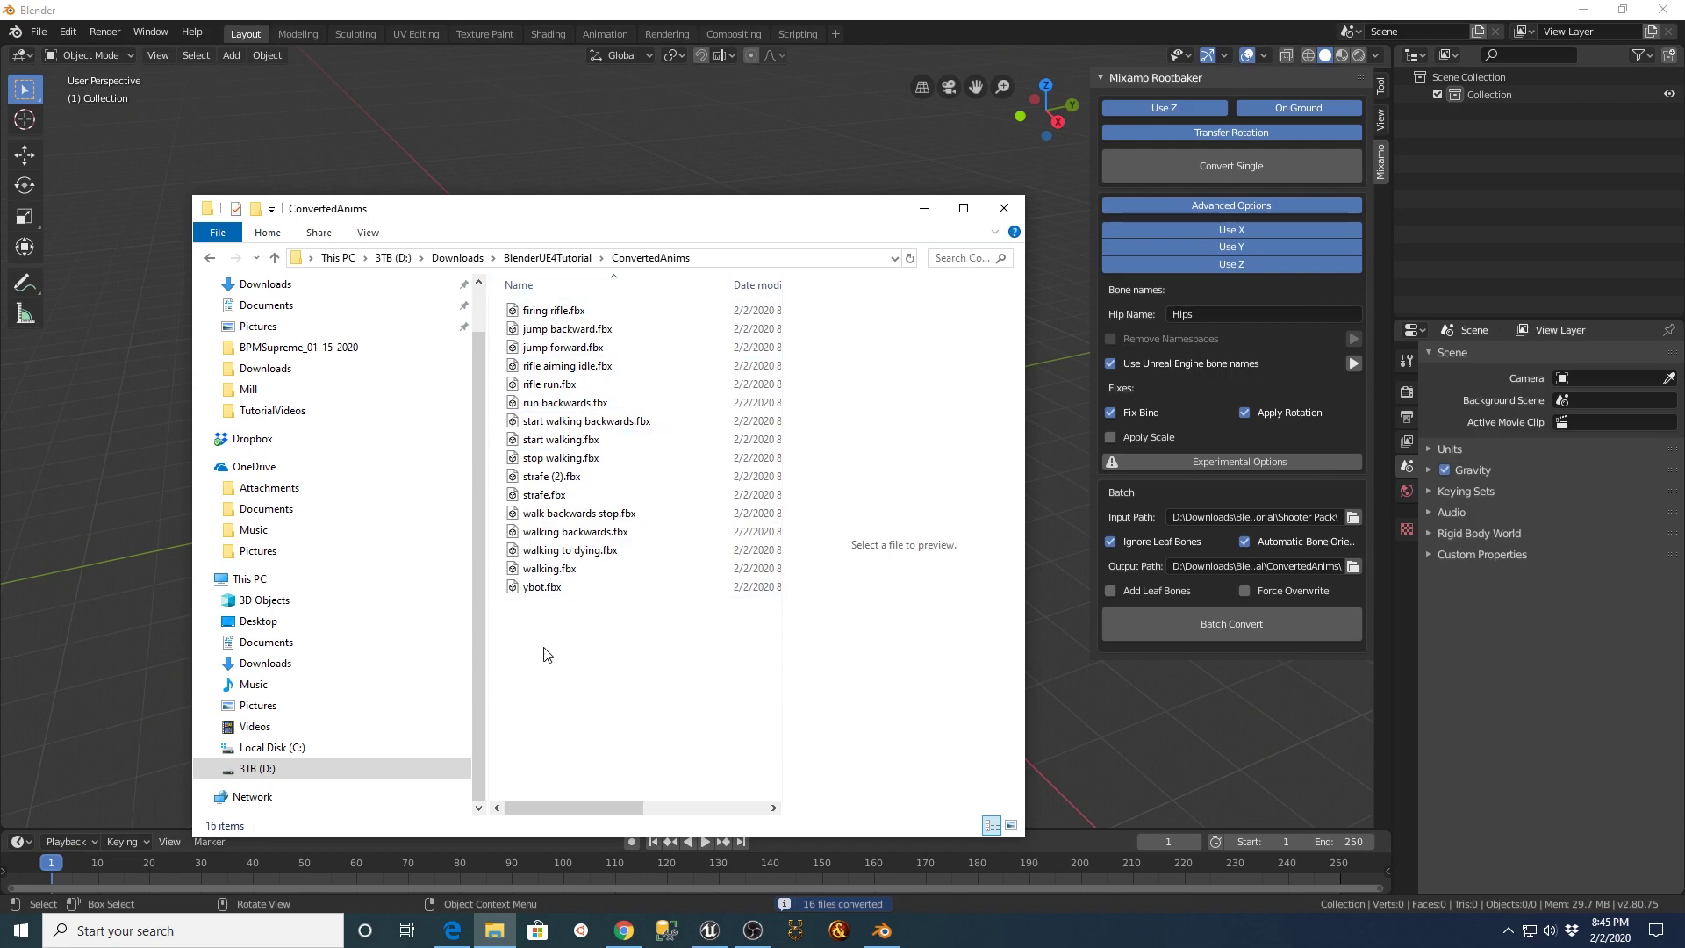
- Switch to Unreal Engine and create a Third Person Blueprint project with starter content, named BlenderRootBone, in D:\Unreal Projects
{"action": "left_click", "coordinate": [1586, 11]}
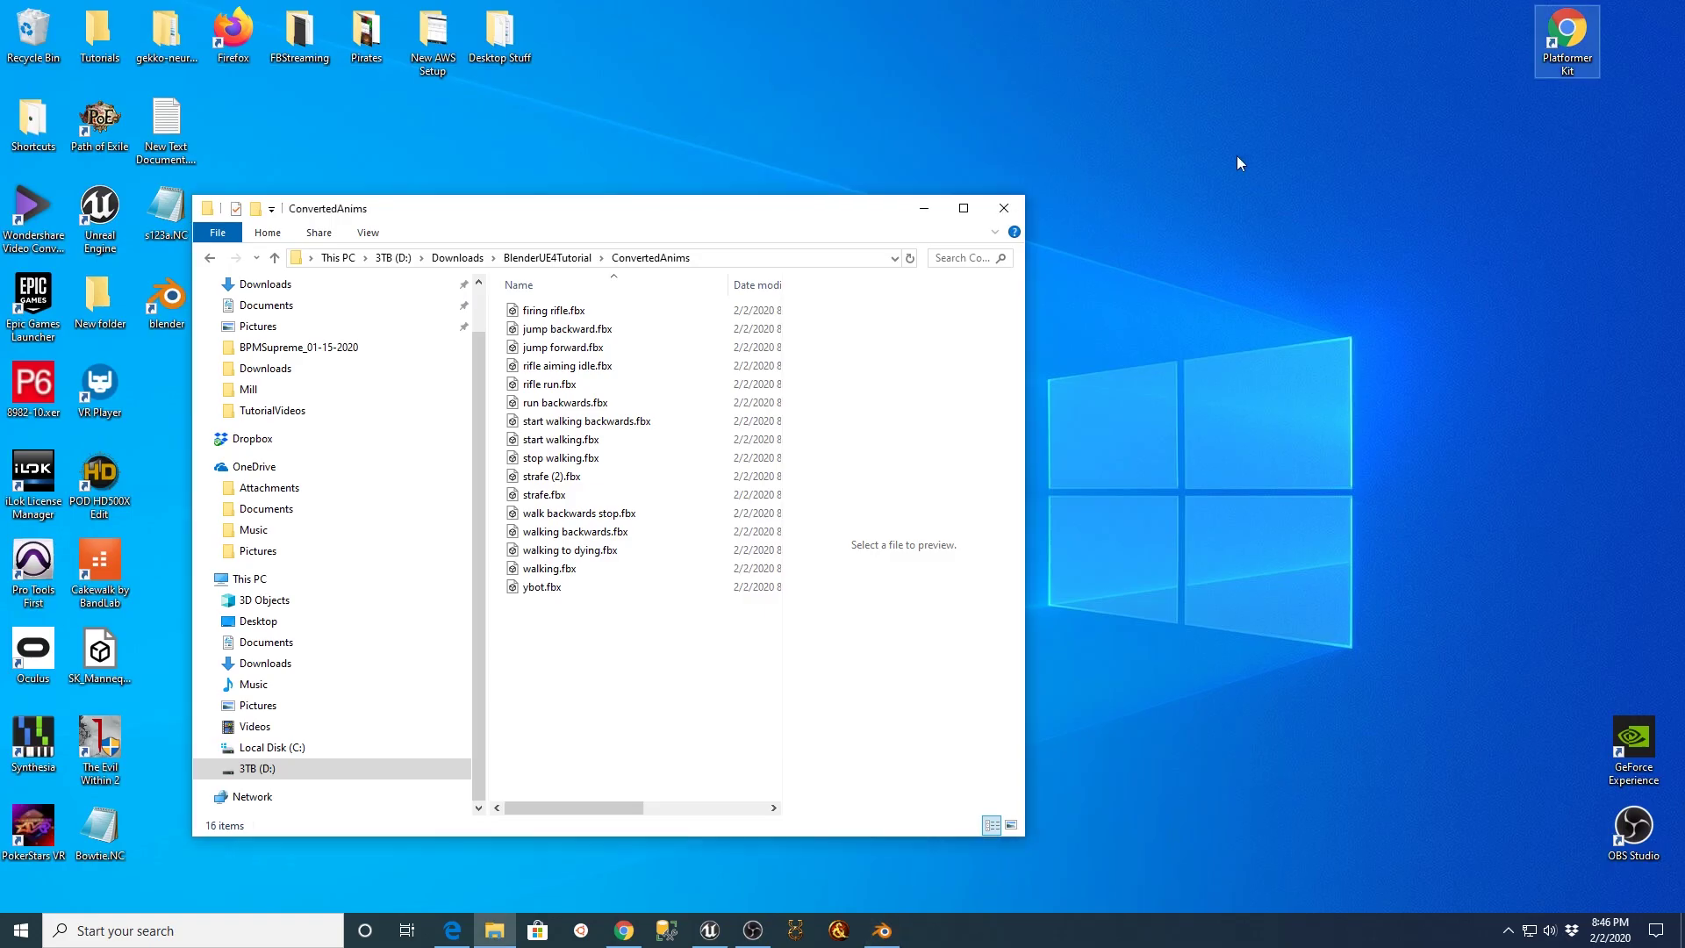
{"action": "left_click_drag", "start_coordinate": [863, 195], "coordinate": [1450, 181]}
{"action": "left_click", "coordinate": [707, 932]}
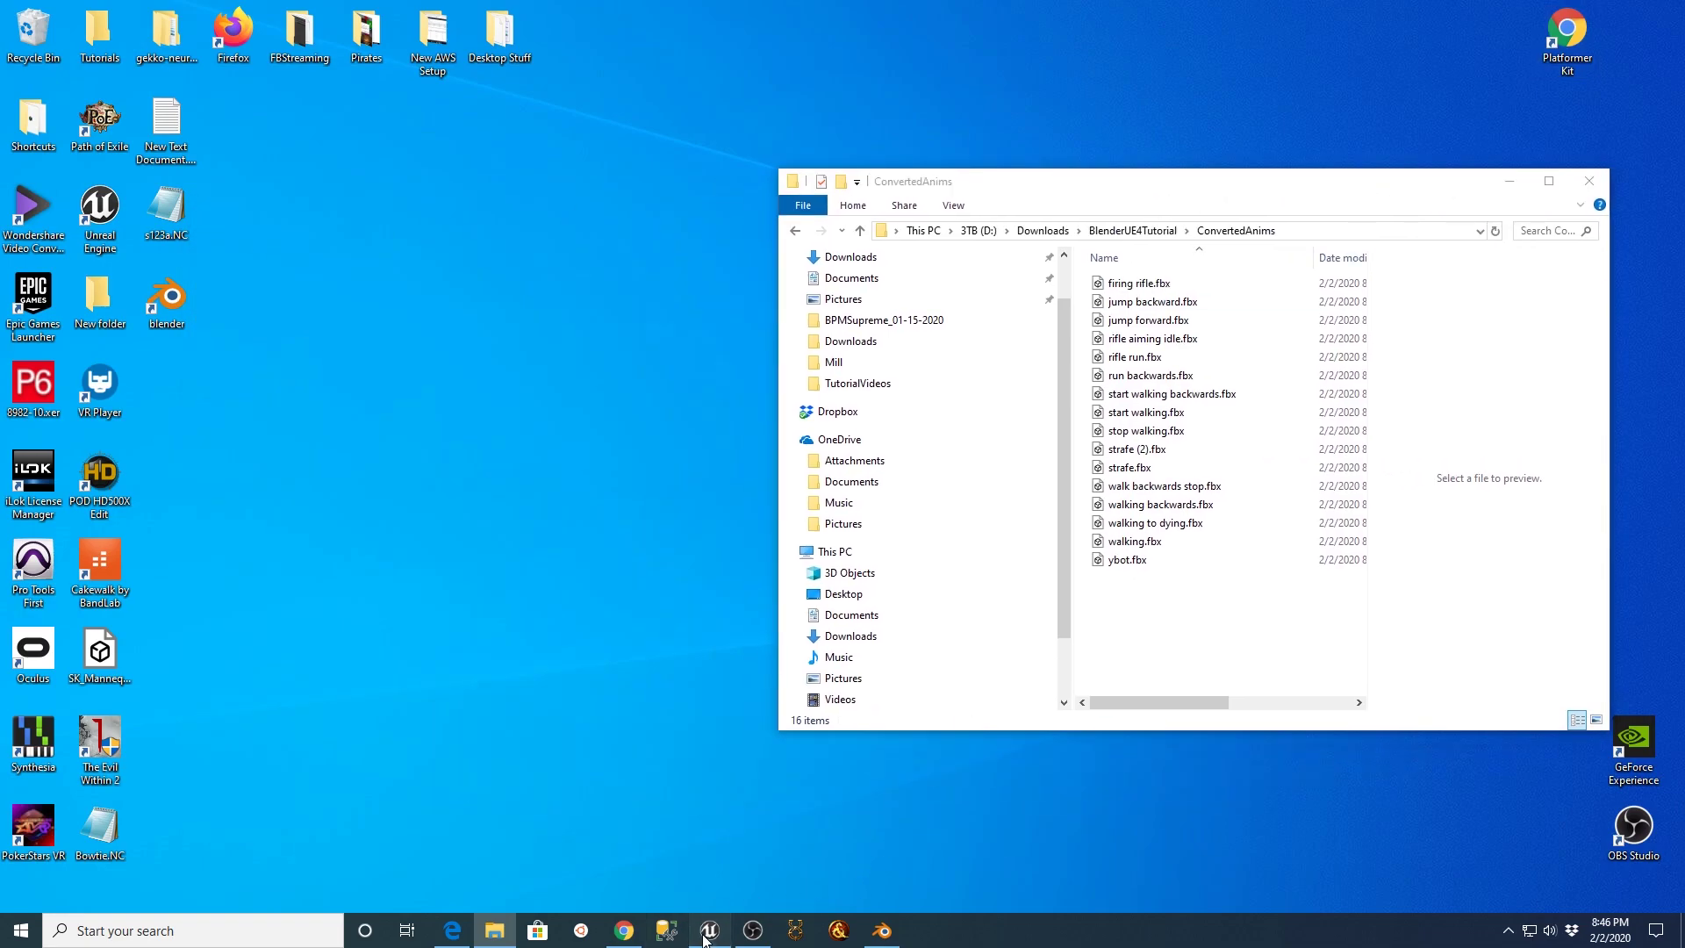
{"action": "left_click", "coordinate": [661, 174]}
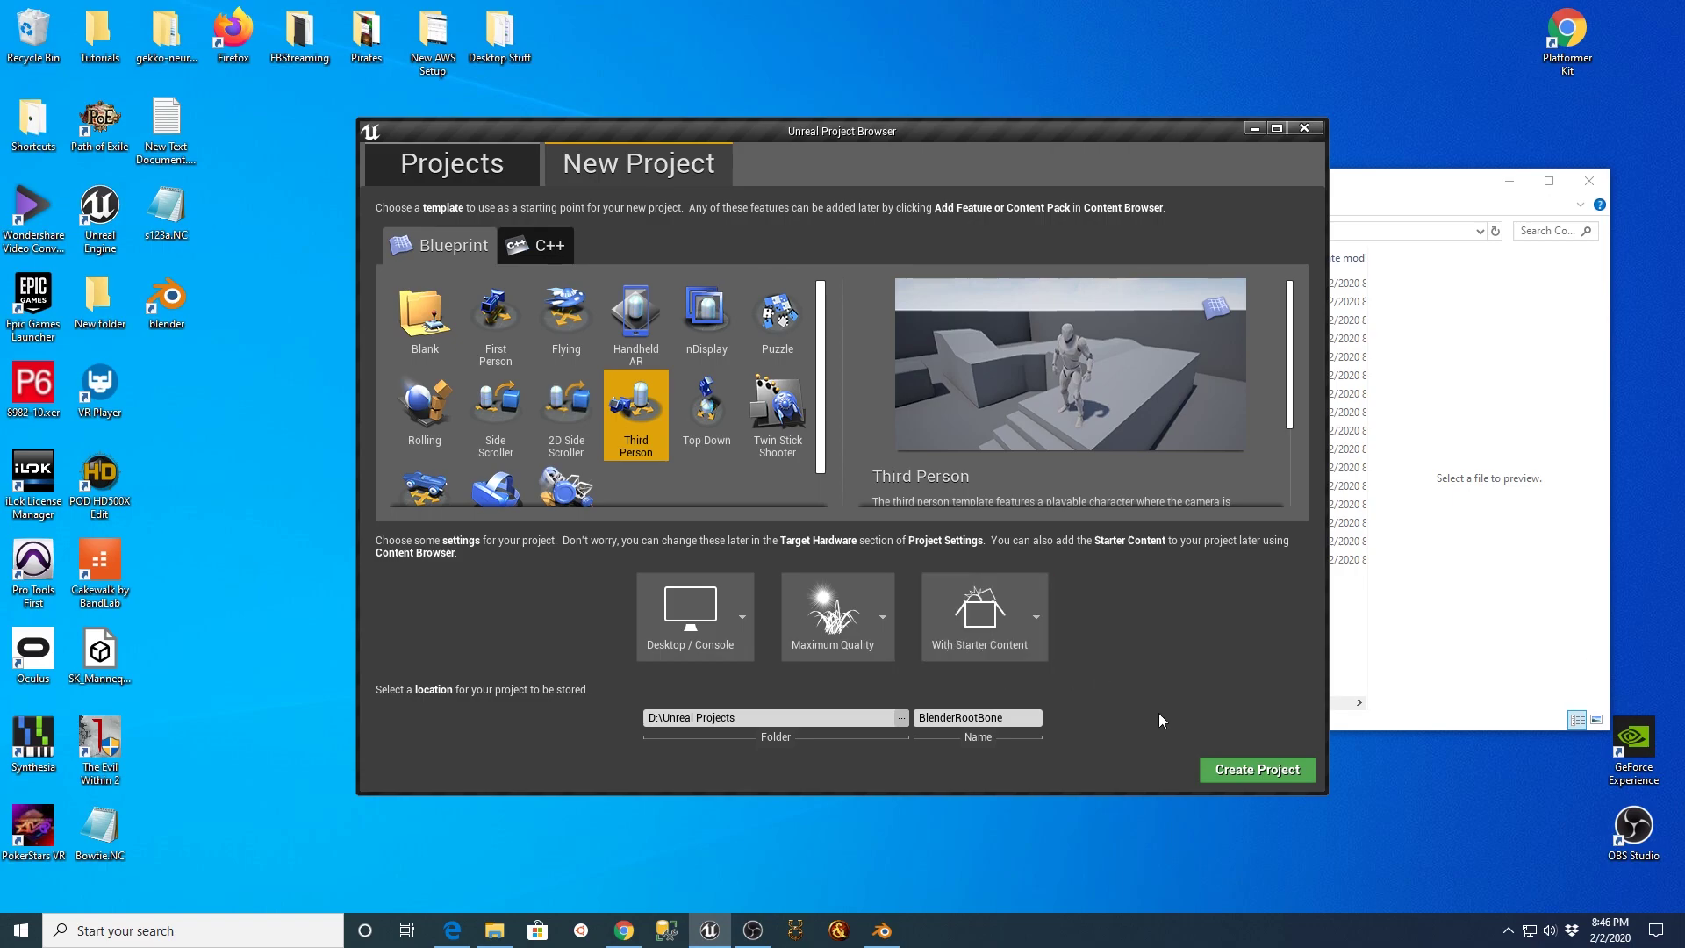
{"action": "left_click", "coordinate": [1226, 772]}
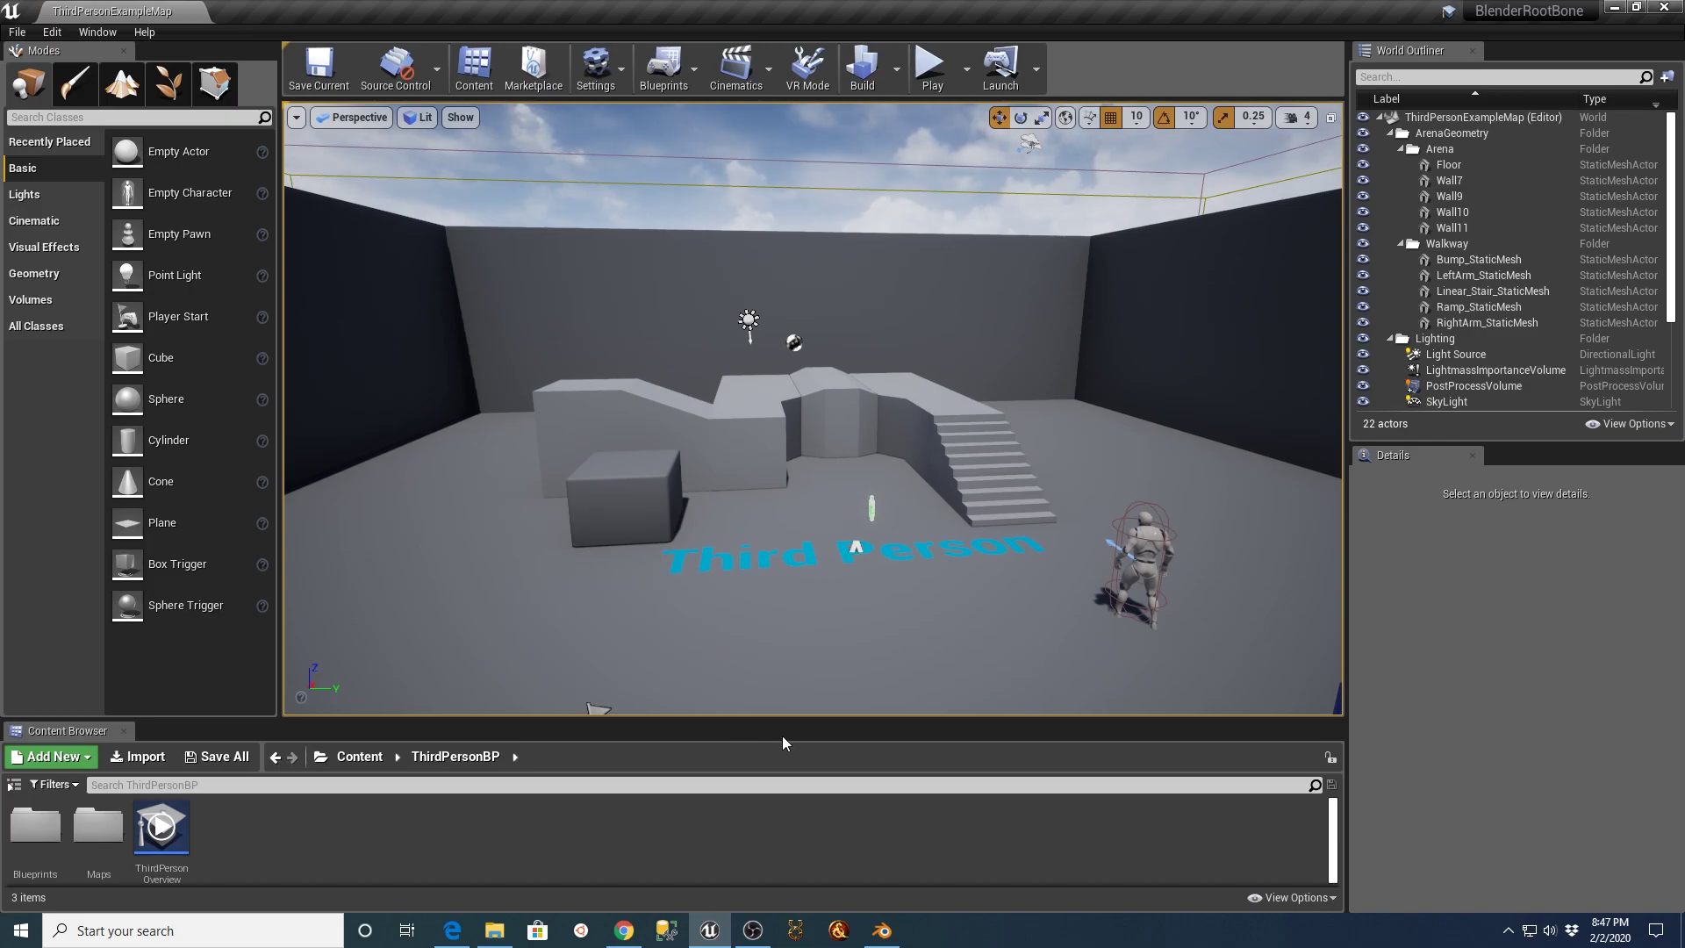
- Enlarge the Content Browser, show its folder tree, and create a folder named Mixamo under Content
{"action": "left_click_drag", "start_coordinate": [789, 722], "coordinate": [788, 466]}
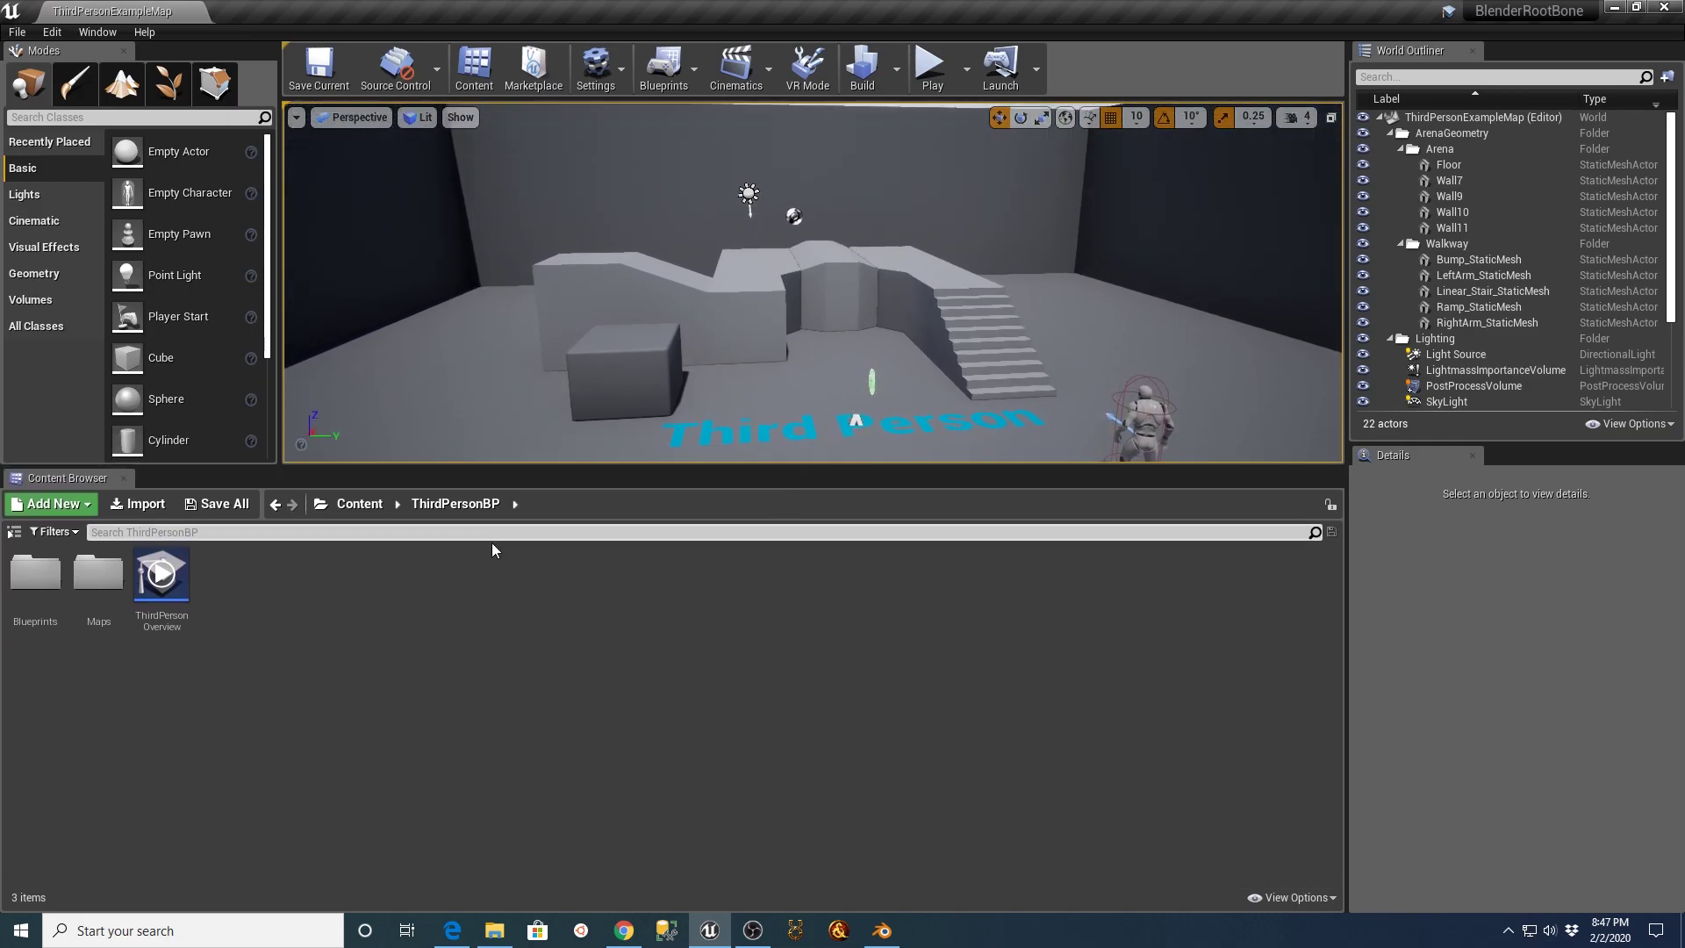
{"action": "left_click", "coordinate": [15, 532]}
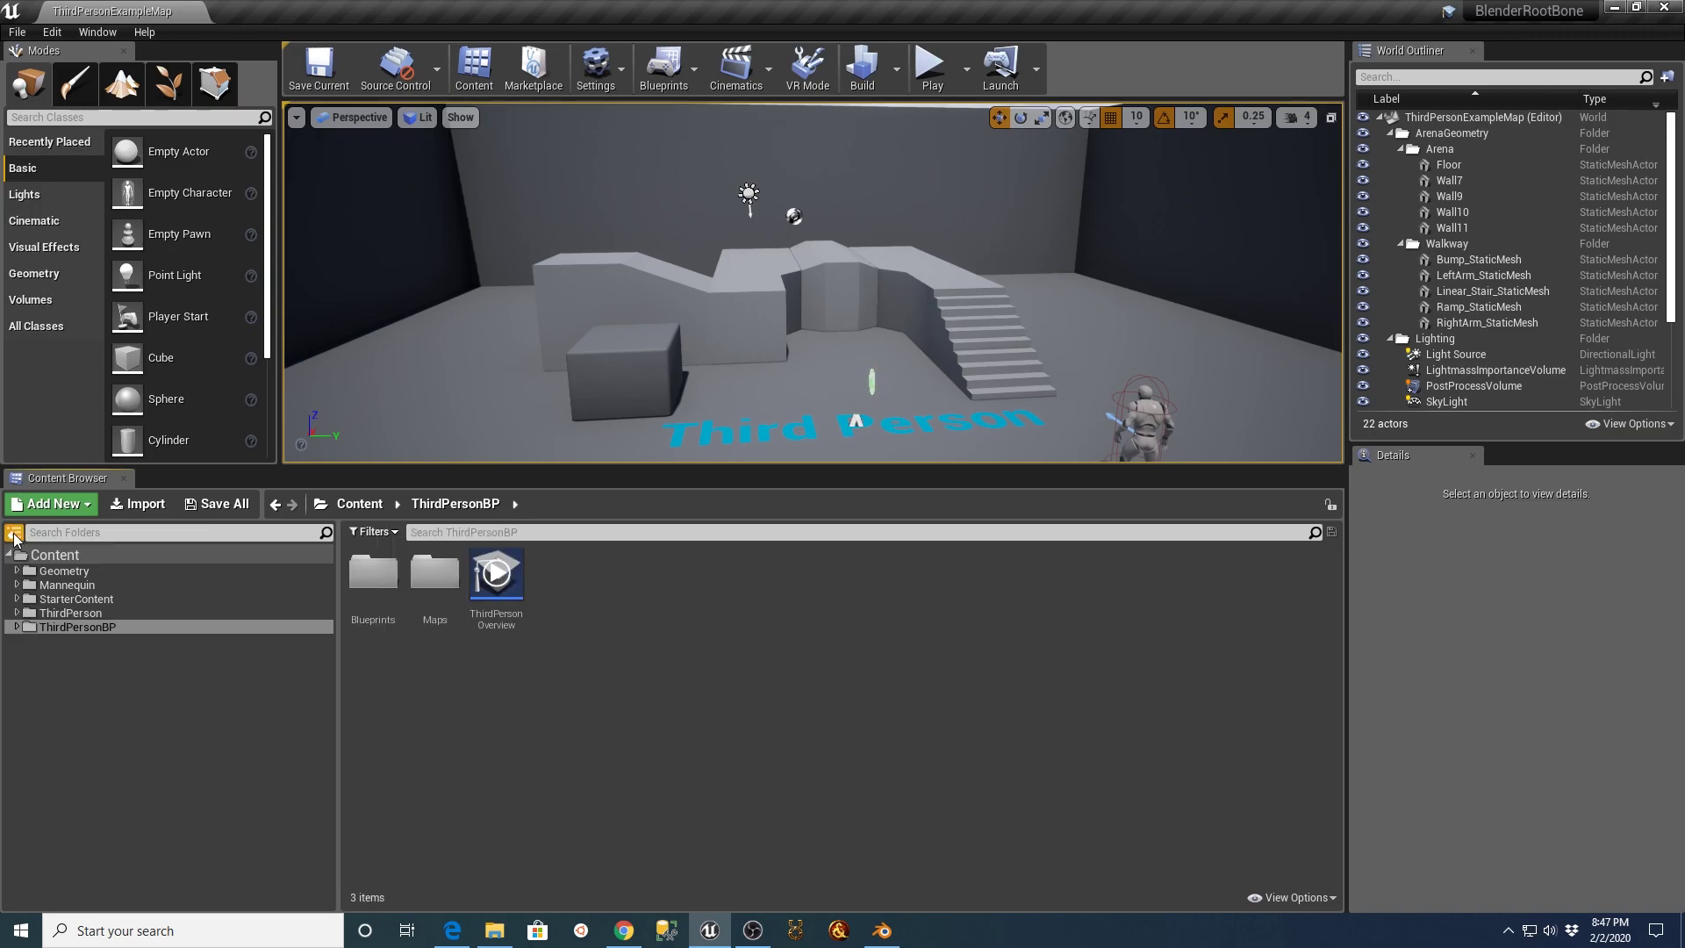
{"action": "right_click", "coordinate": [54, 556]}
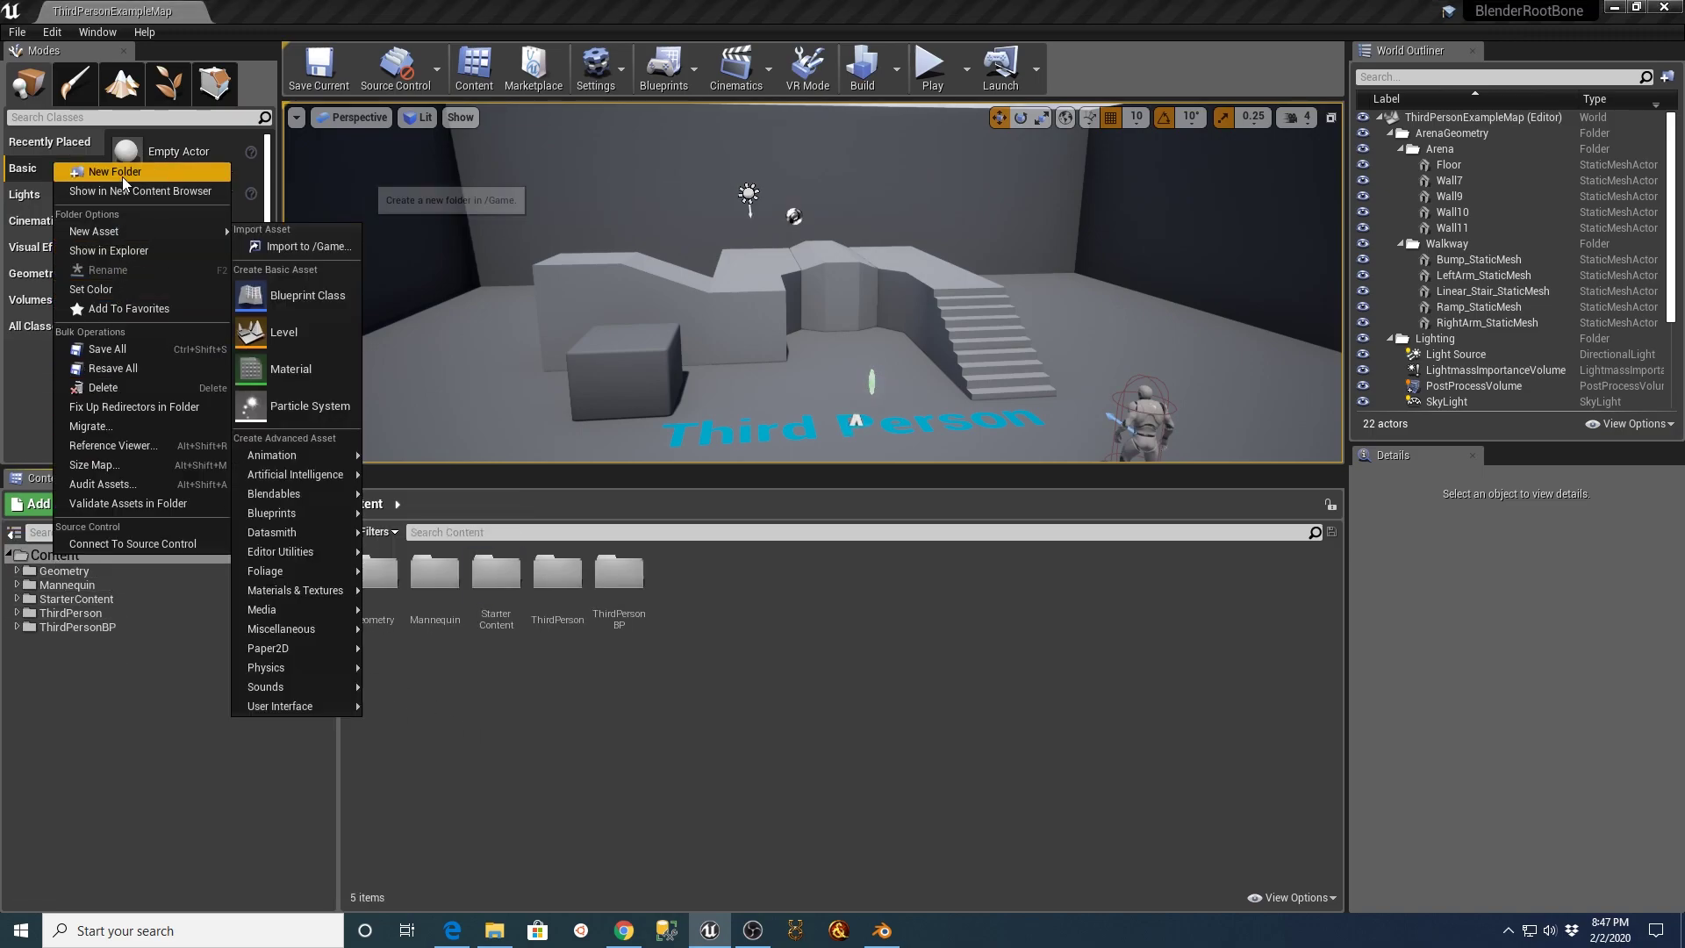
{"action": "left_click", "coordinate": [111, 172]}
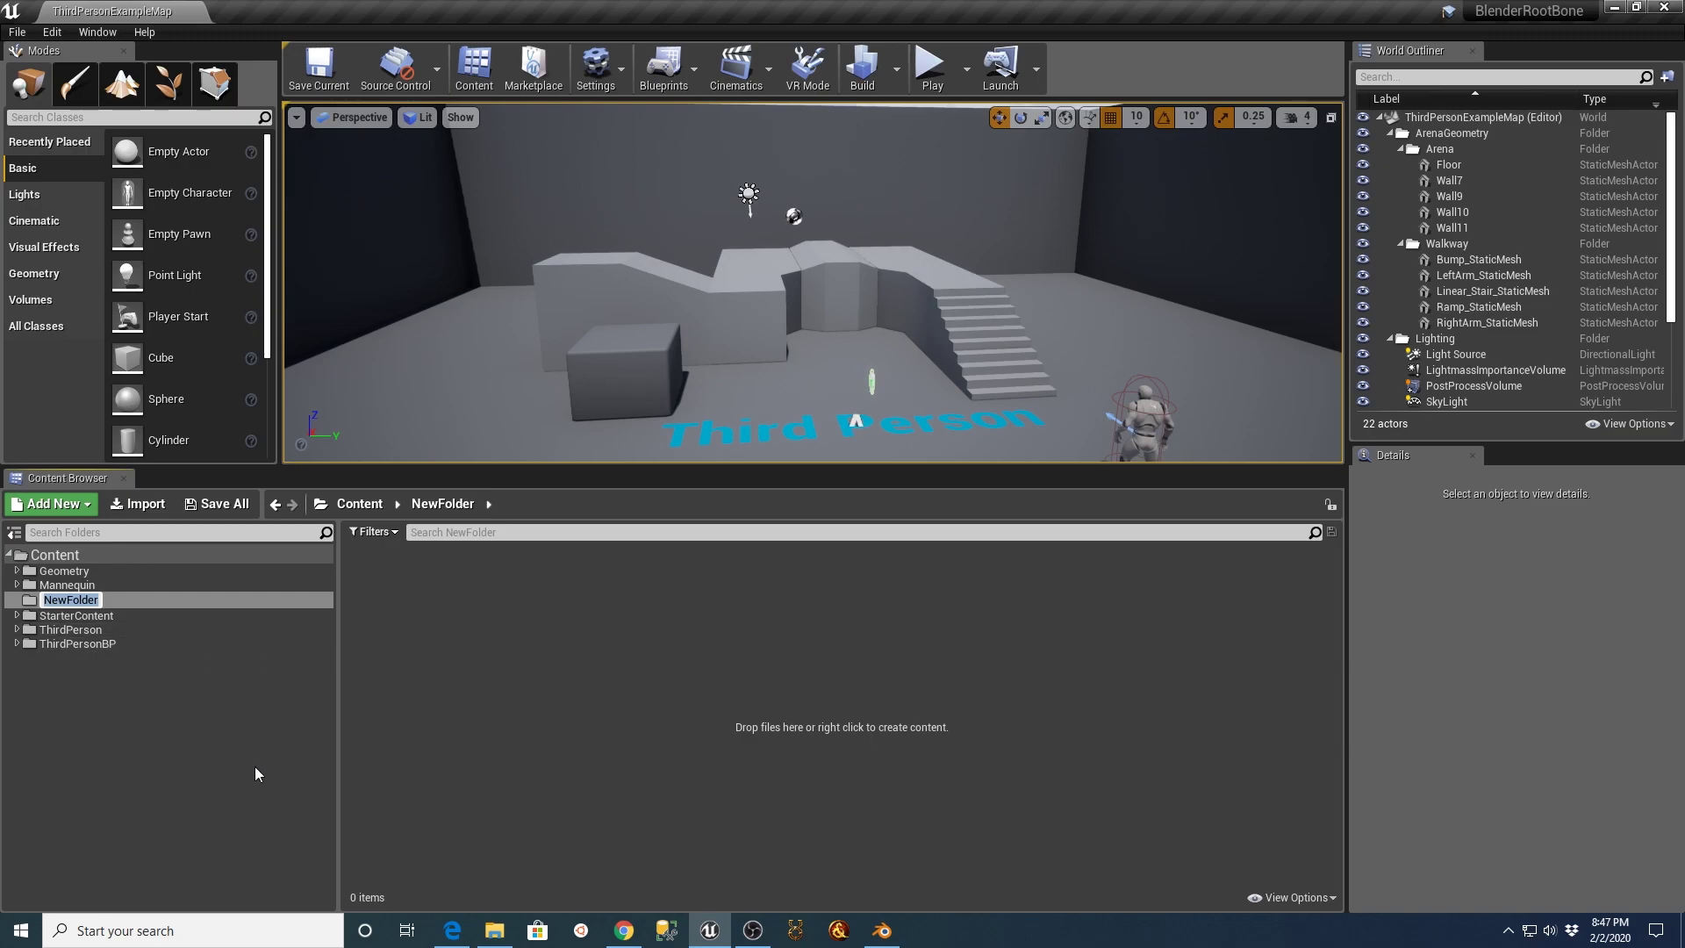
{"action": "type", "text": "Mixamo"}
{"action": "key", "text": "Return"}
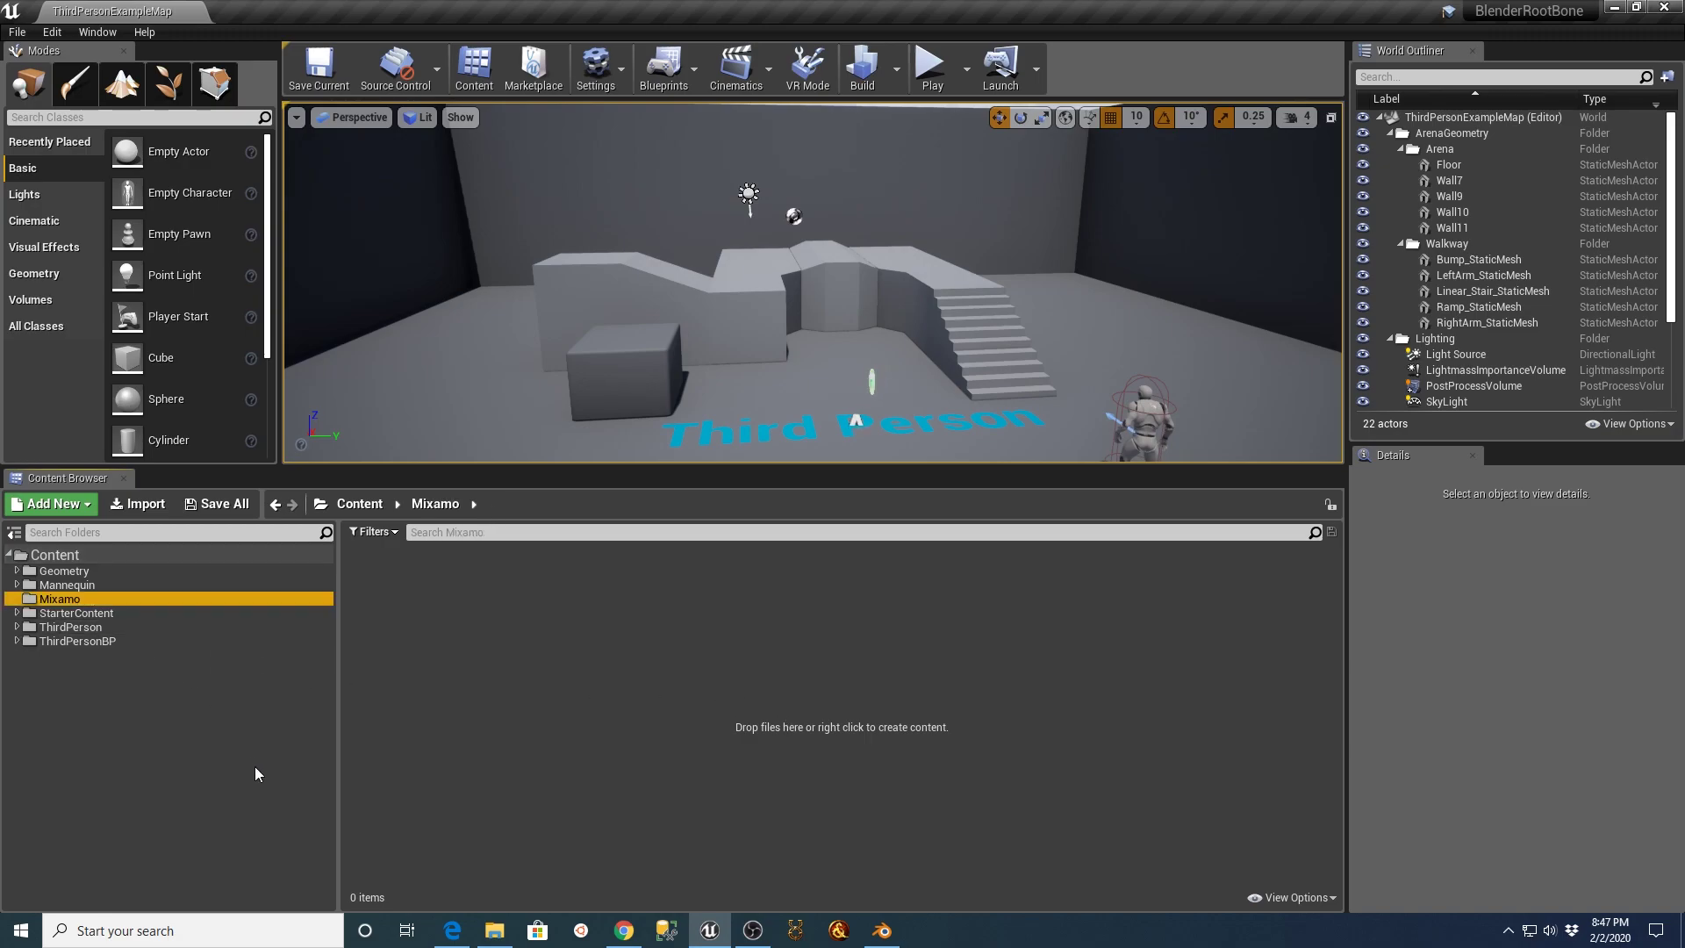
- Arrange the editor beside File Explorer and bring ybot.fbx from ConvertedAnims into the Mixamo folder for import
{"action": "left_click", "coordinate": [1637, 9]}
{"action": "left_click_drag", "start_coordinate": [1024, 150], "coordinate": [740, 8]}
{"action": "left_click", "coordinate": [1325, 180]}
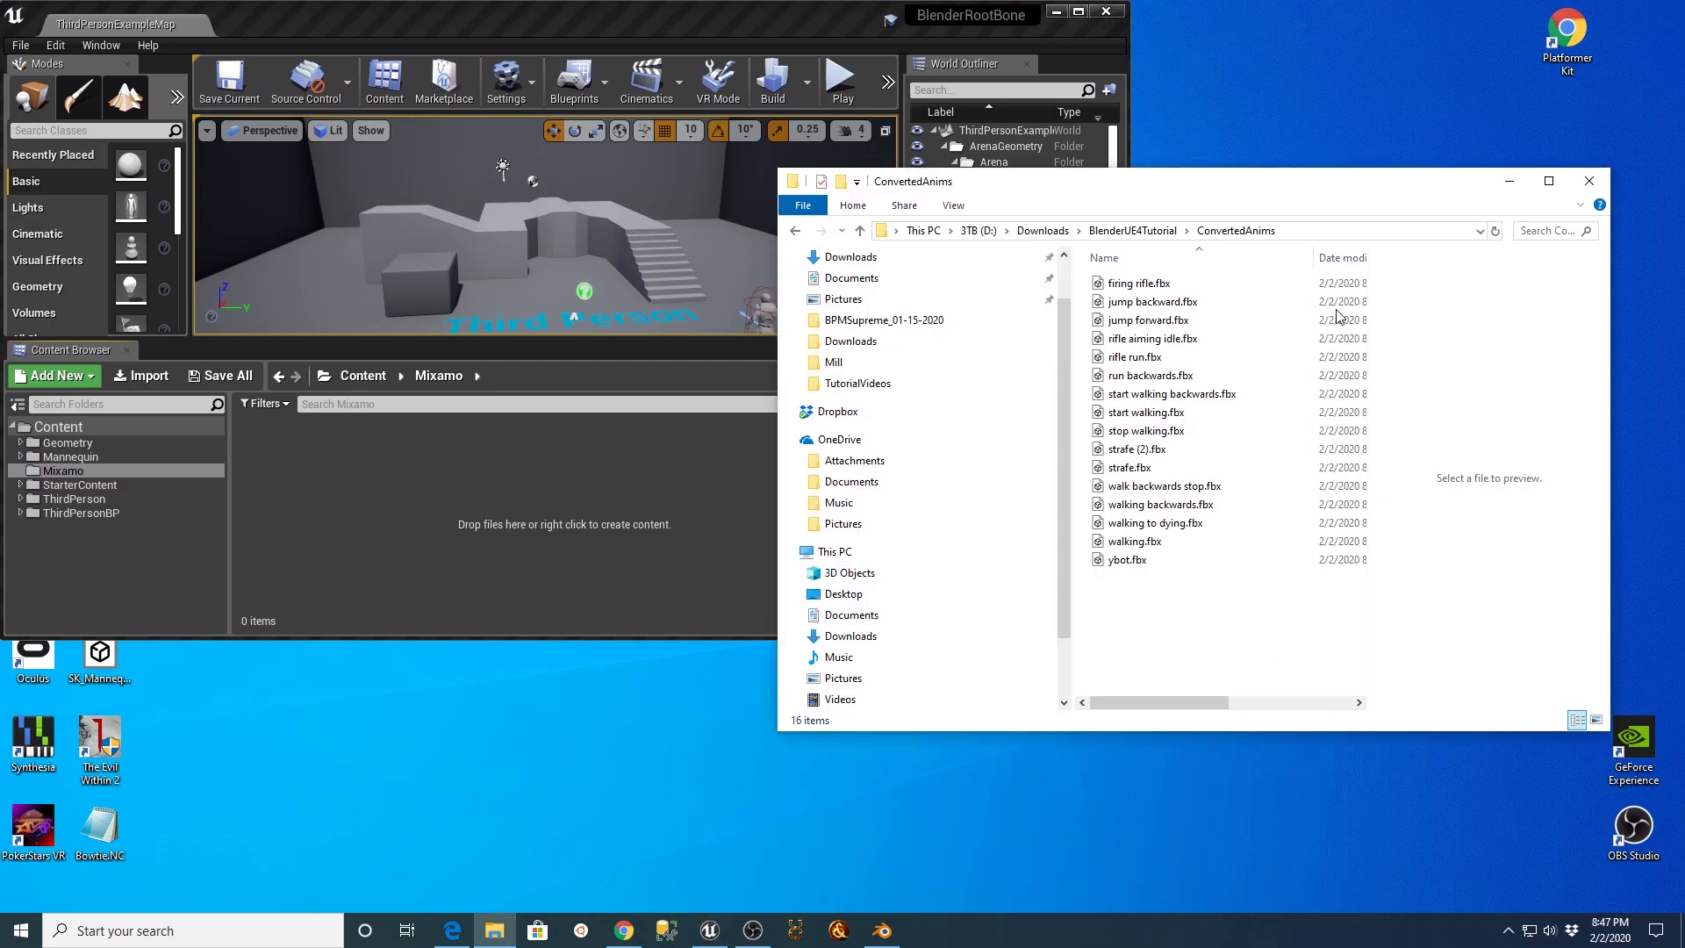
{"action": "left_click", "coordinate": [1139, 563]}
{"action": "left_click_drag", "start_coordinate": [1139, 563], "coordinate": [575, 573]}
{"action": "left_click_drag", "start_coordinate": [328, 512], "coordinate": [330, 512]}
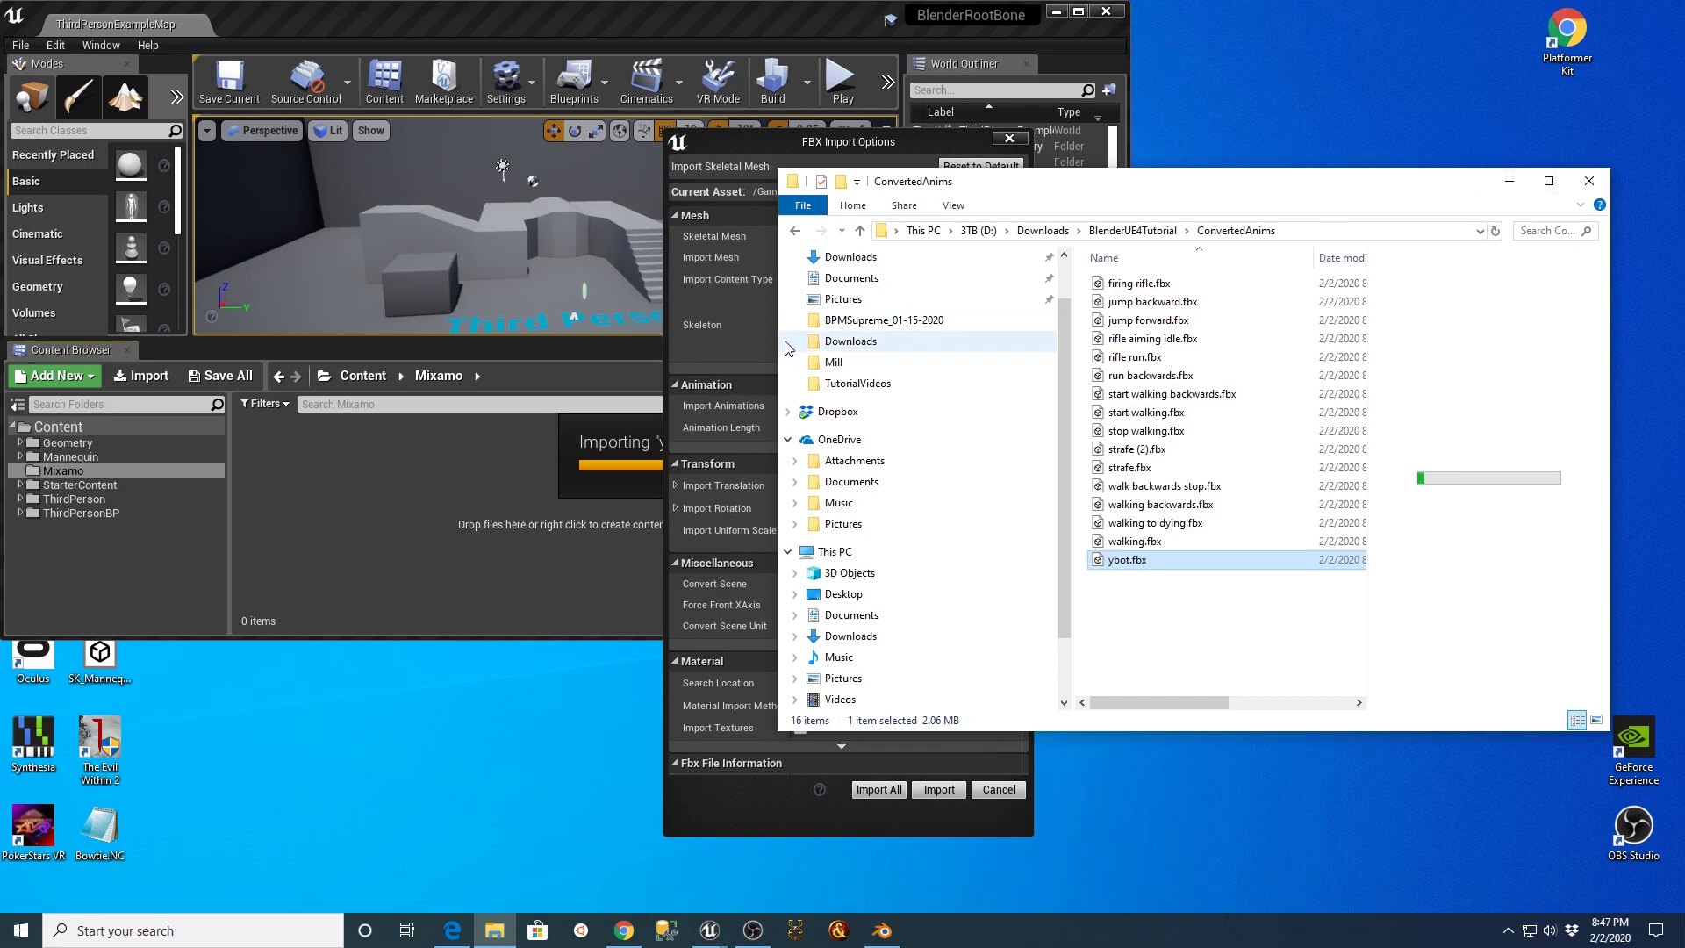
- Import the ybot skeletal mesh with Convert Scene Unit enabled and save all the new assets
{"action": "left_click_drag", "start_coordinate": [778, 347], "coordinate": [1279, 348]}
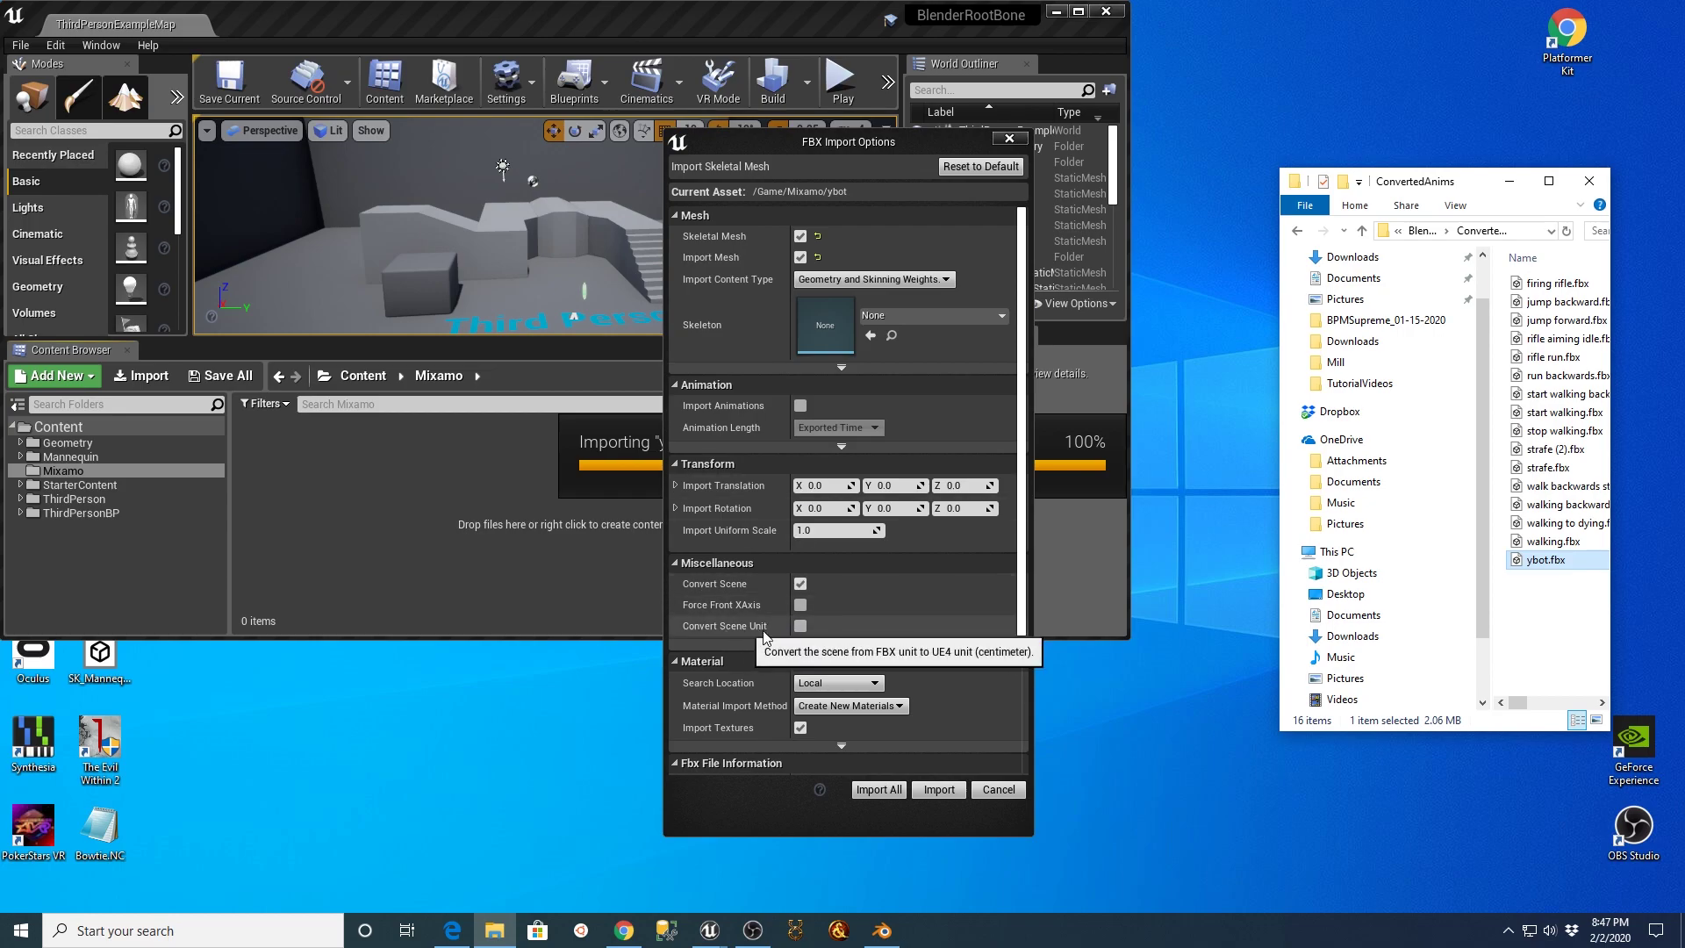
{"action": "left_click", "coordinate": [800, 626]}
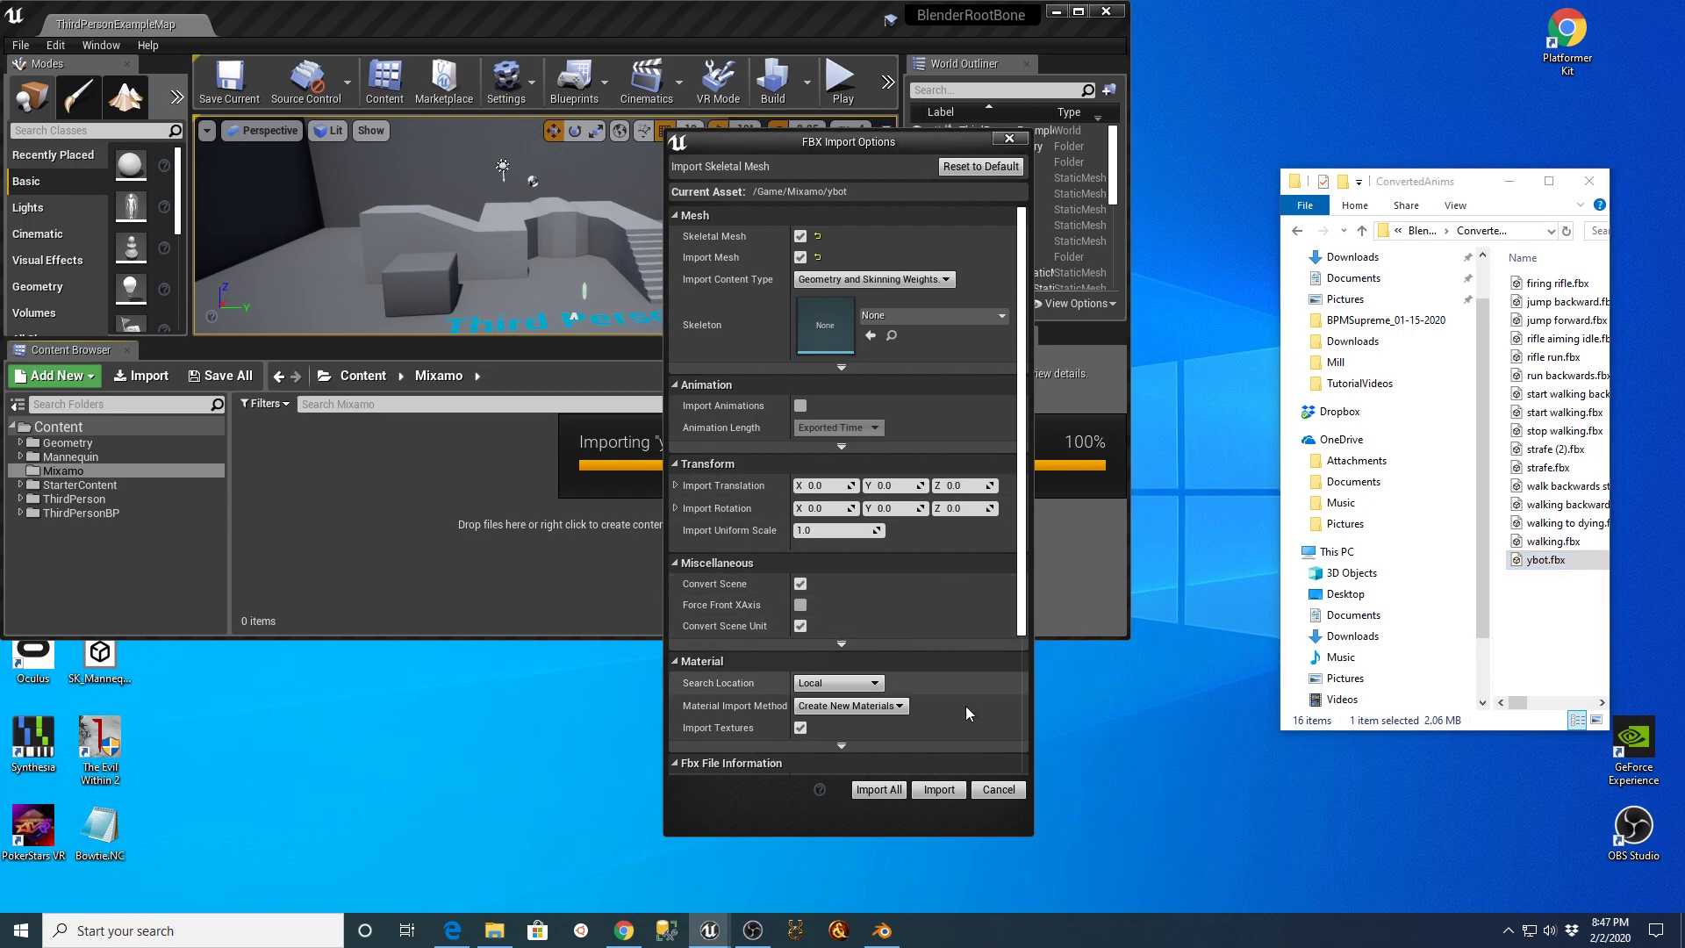
{"action": "left_click", "coordinate": [890, 793]}
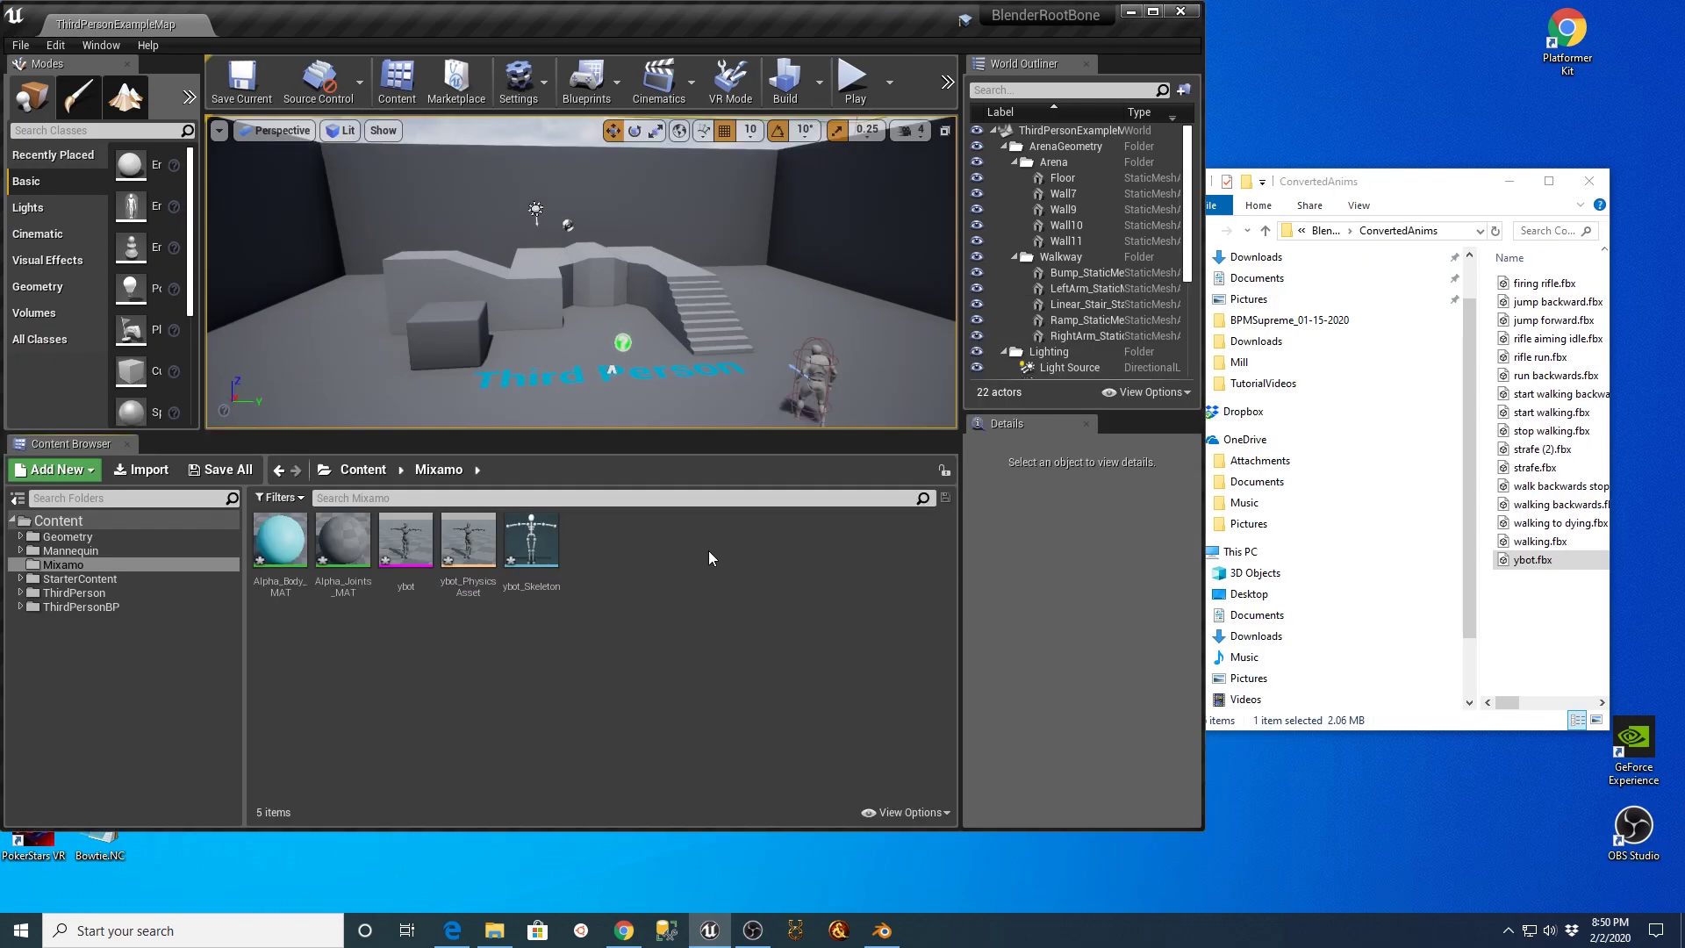
{"action": "left_click", "coordinate": [237, 472]}
{"action": "left_click", "coordinate": [965, 626]}
- Bring the converted animation files, from firing rifle.fbx through walking.fbx and excluding ybot.fbx, into the Mixamo folder for import
{"action": "left_click", "coordinate": [1525, 286]}
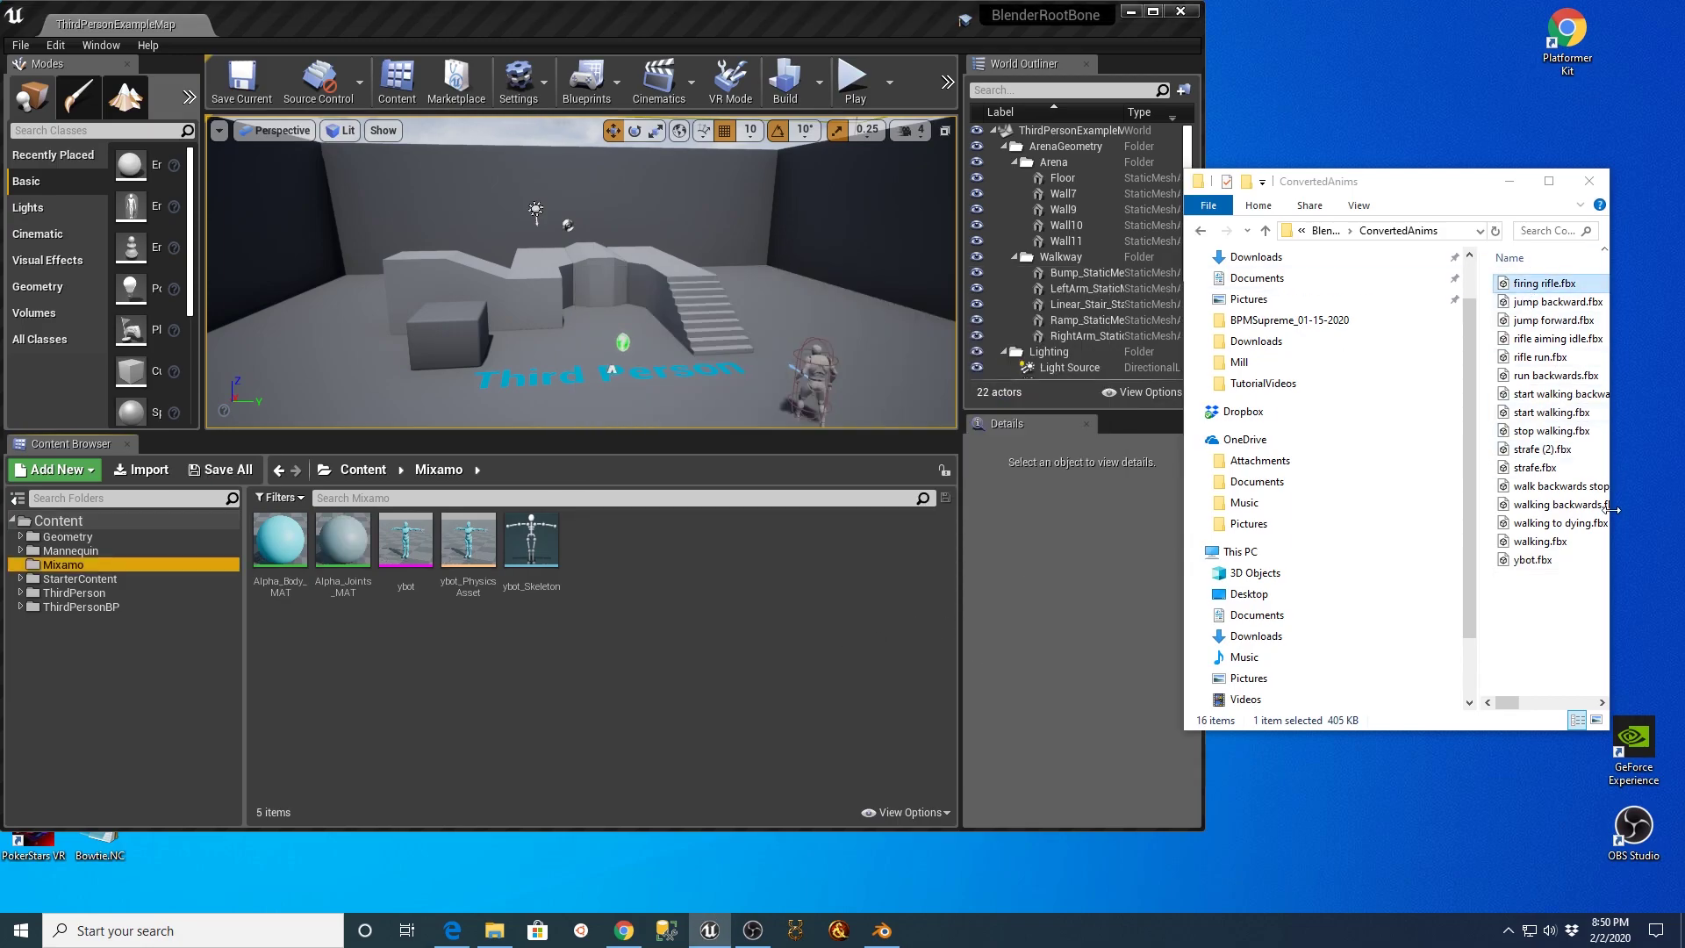
{"action": "left_click", "coordinate": [1537, 539], "text": "shift"}
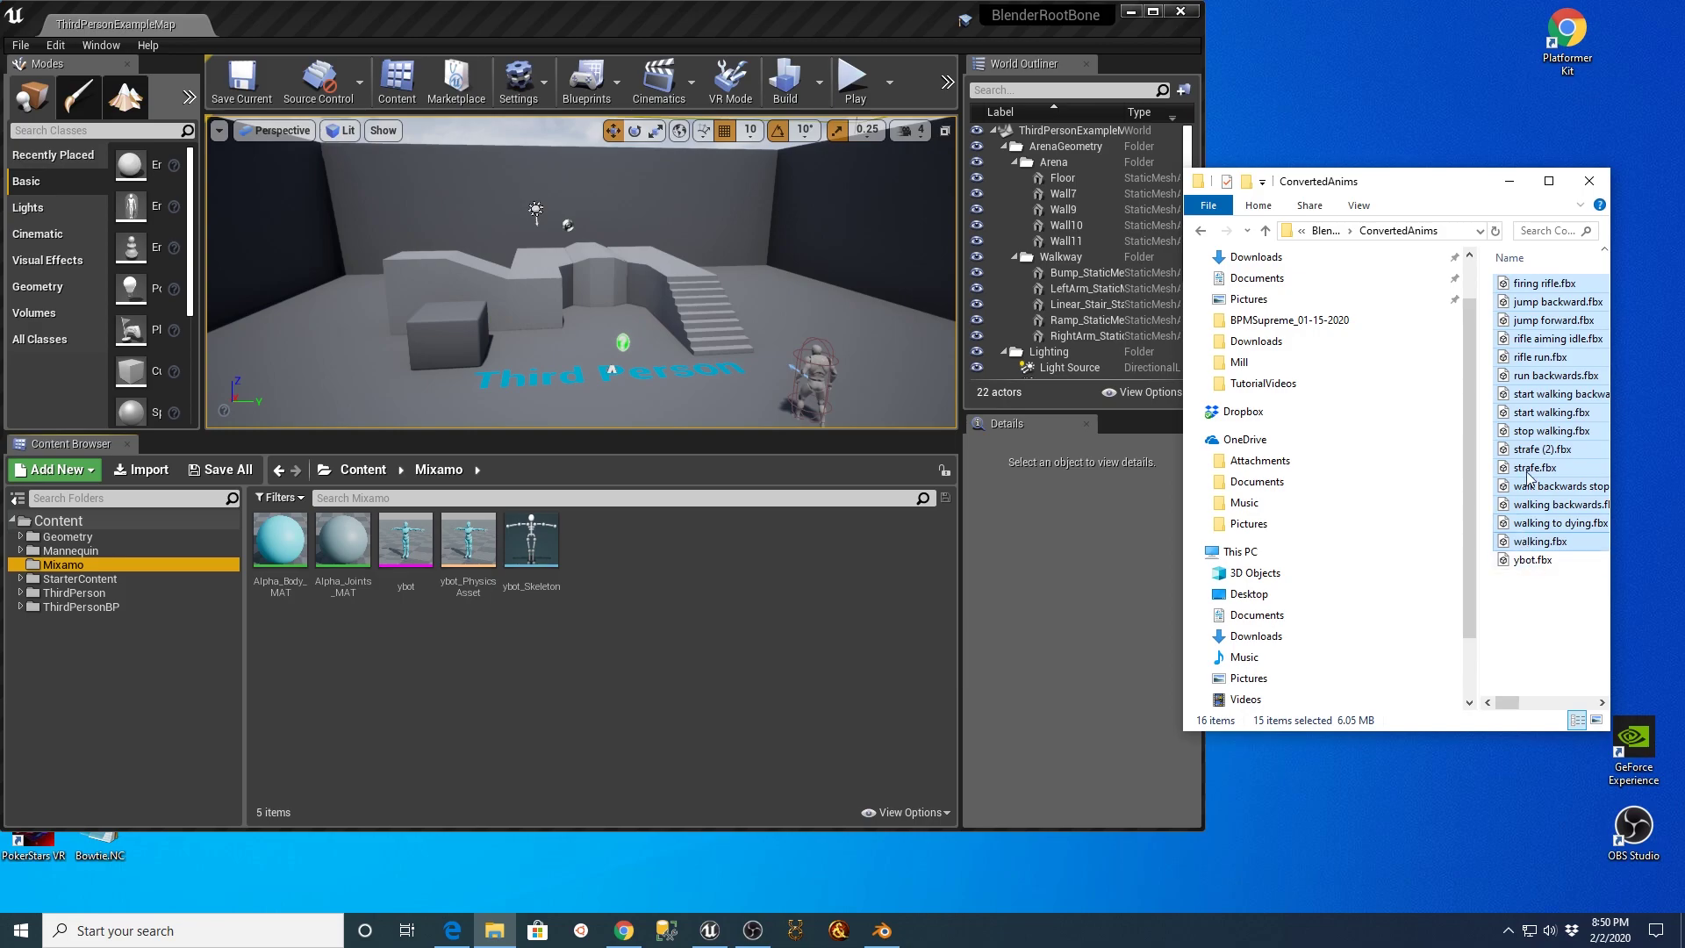
{"action": "left_click", "coordinate": [1524, 283]}
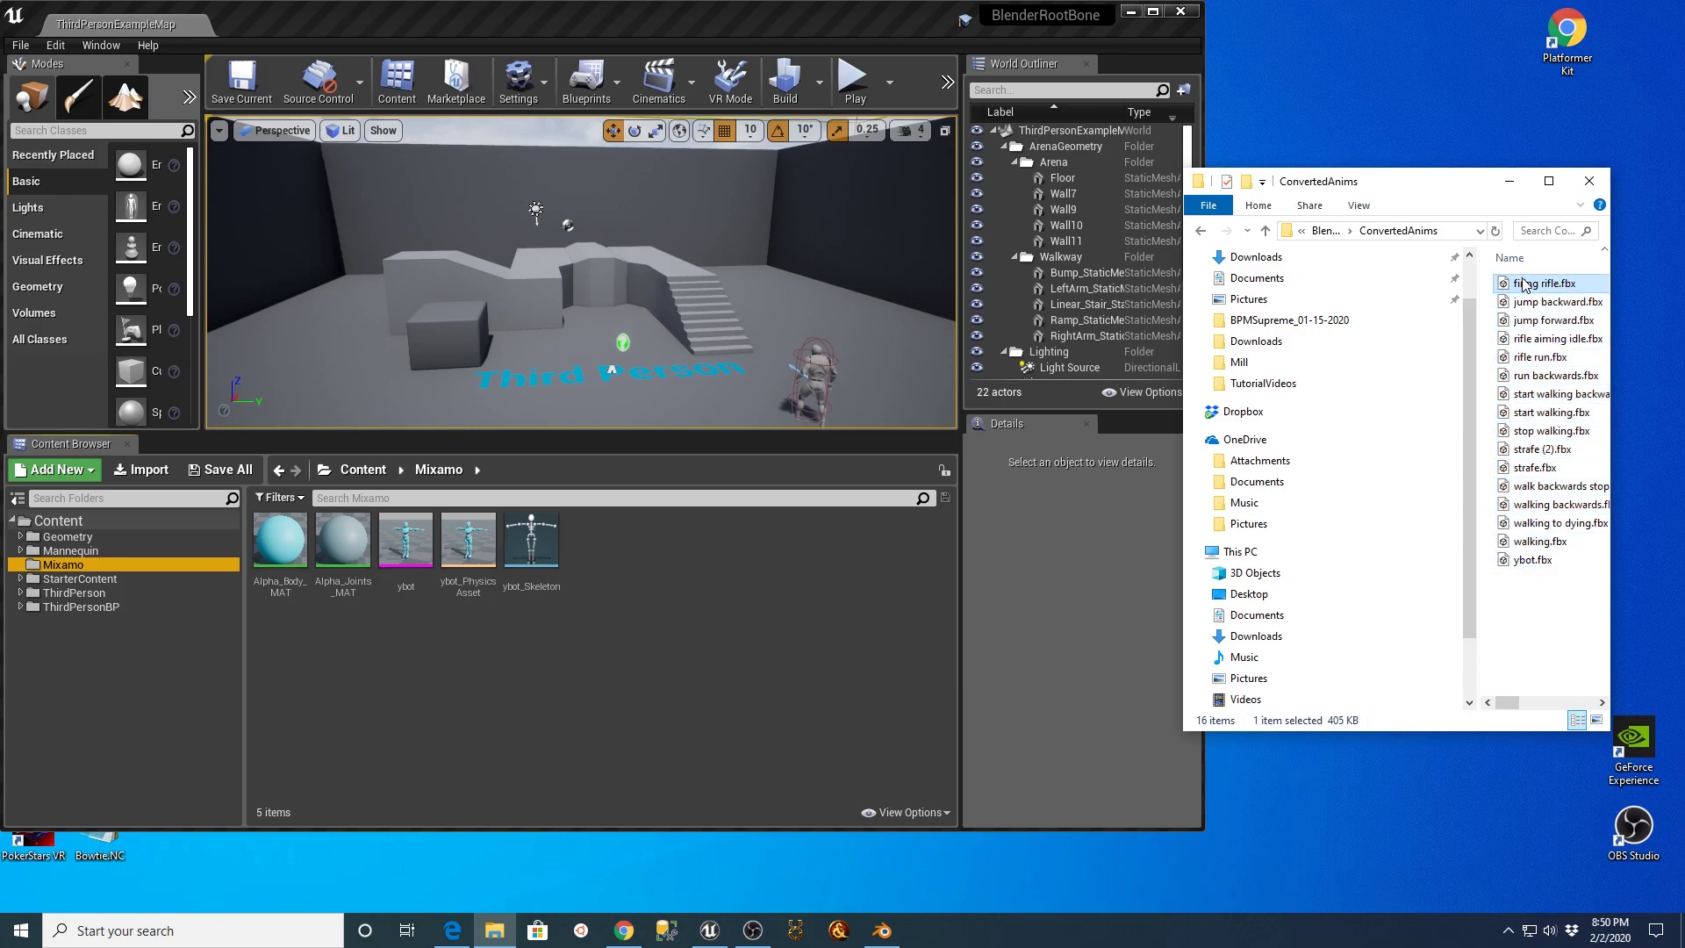
{"action": "left_click", "coordinate": [1522, 541], "text": "shift"}
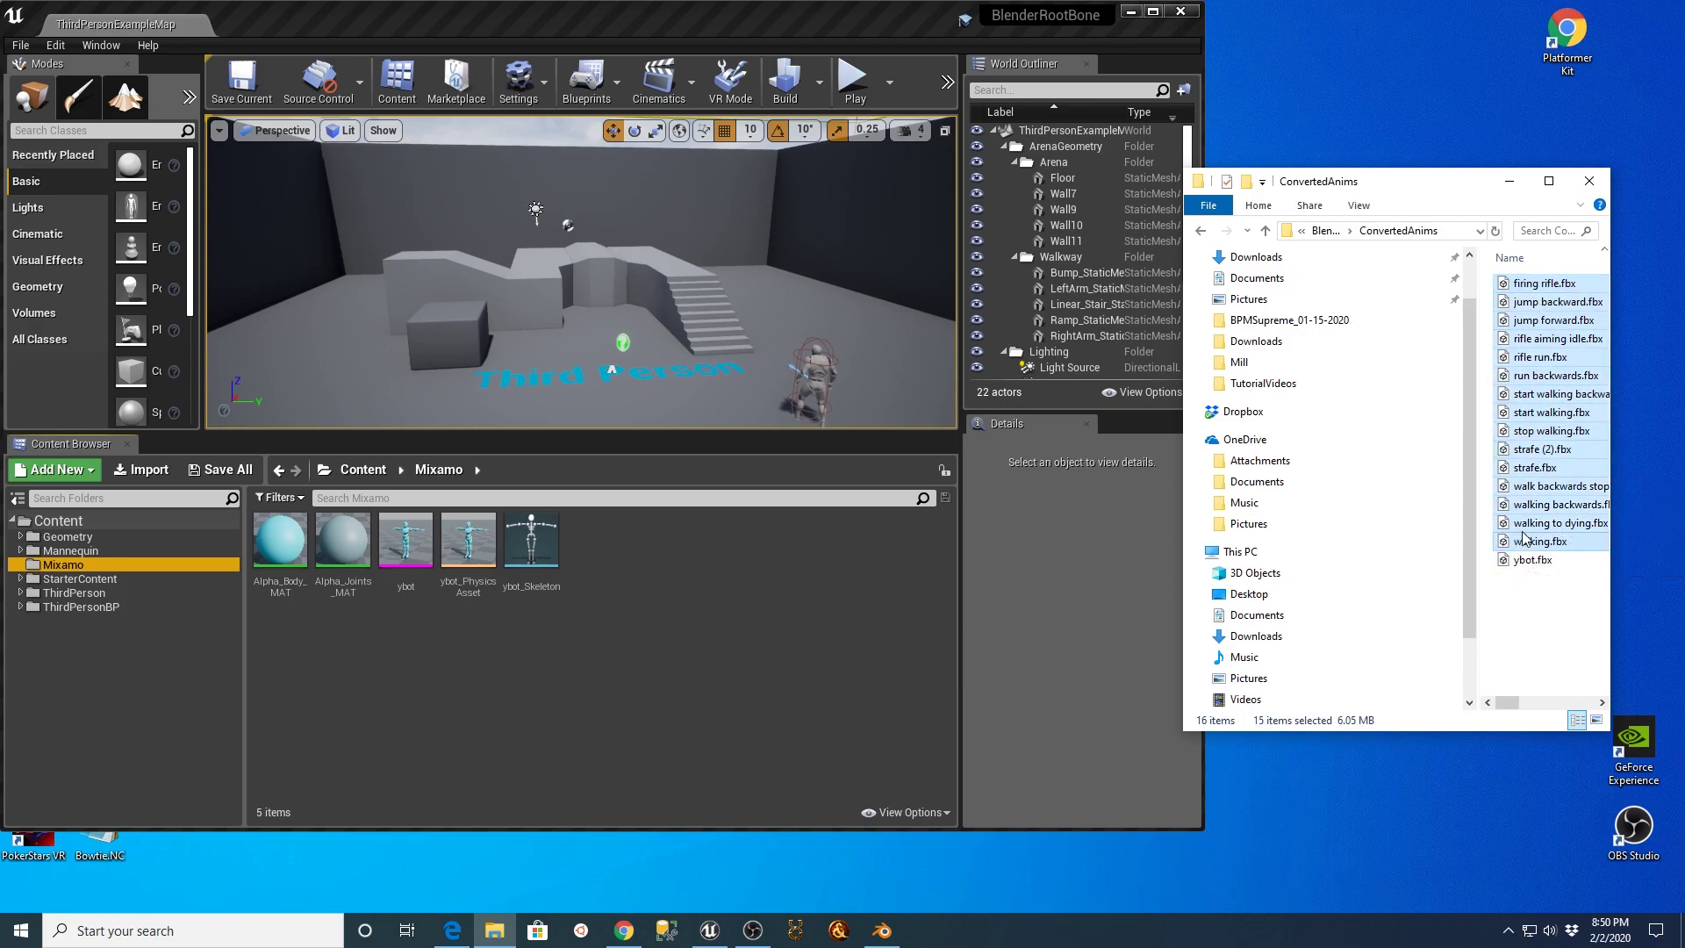
{"action": "left_click_drag", "start_coordinate": [1542, 304], "coordinate": [711, 645]}
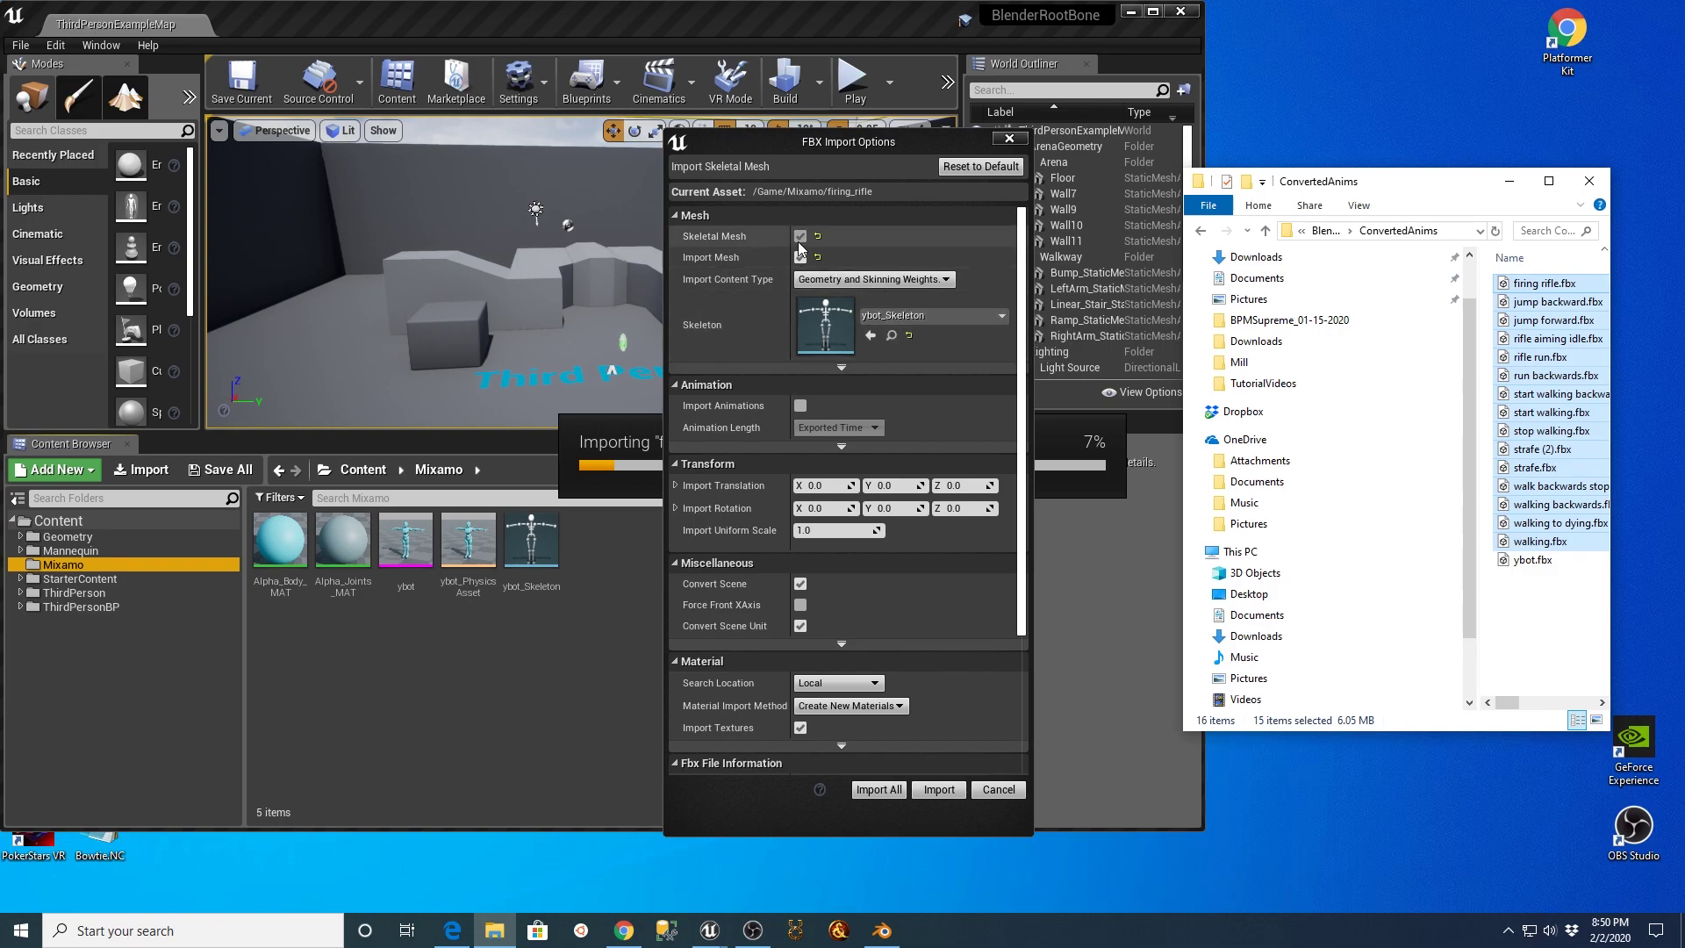
- Import all the animation files onto ybot_Skeleton as animations only, with Import Mesh disabled
{"action": "left_click", "coordinate": [799, 238]}
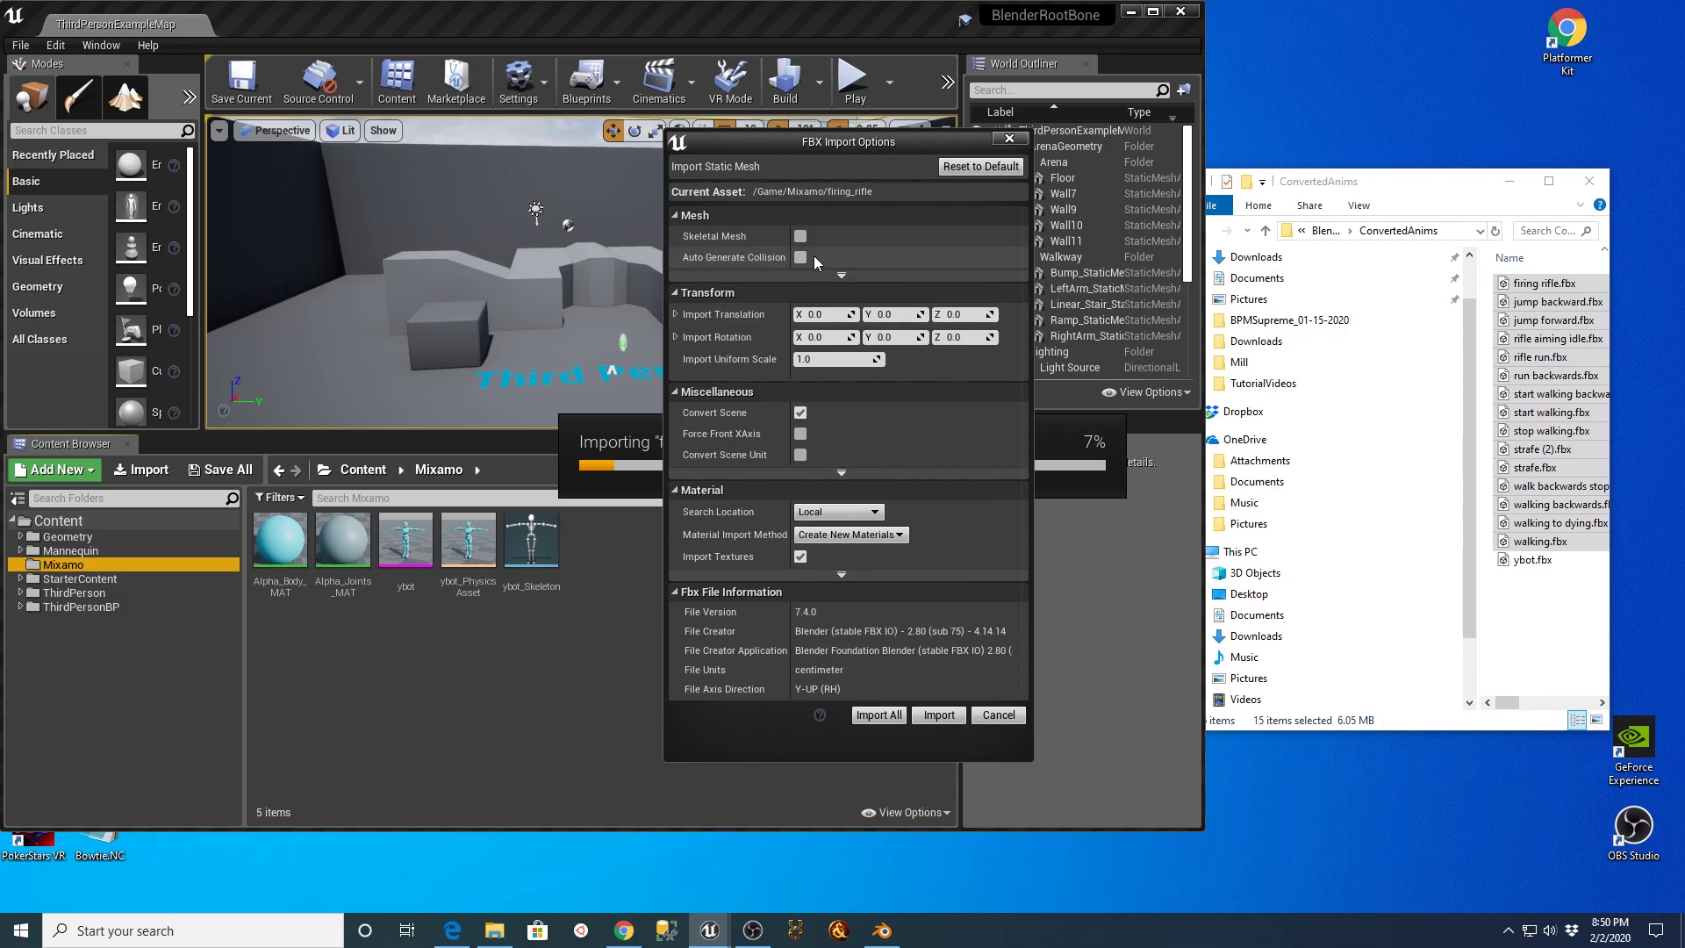
{"action": "left_click", "coordinate": [801, 236]}
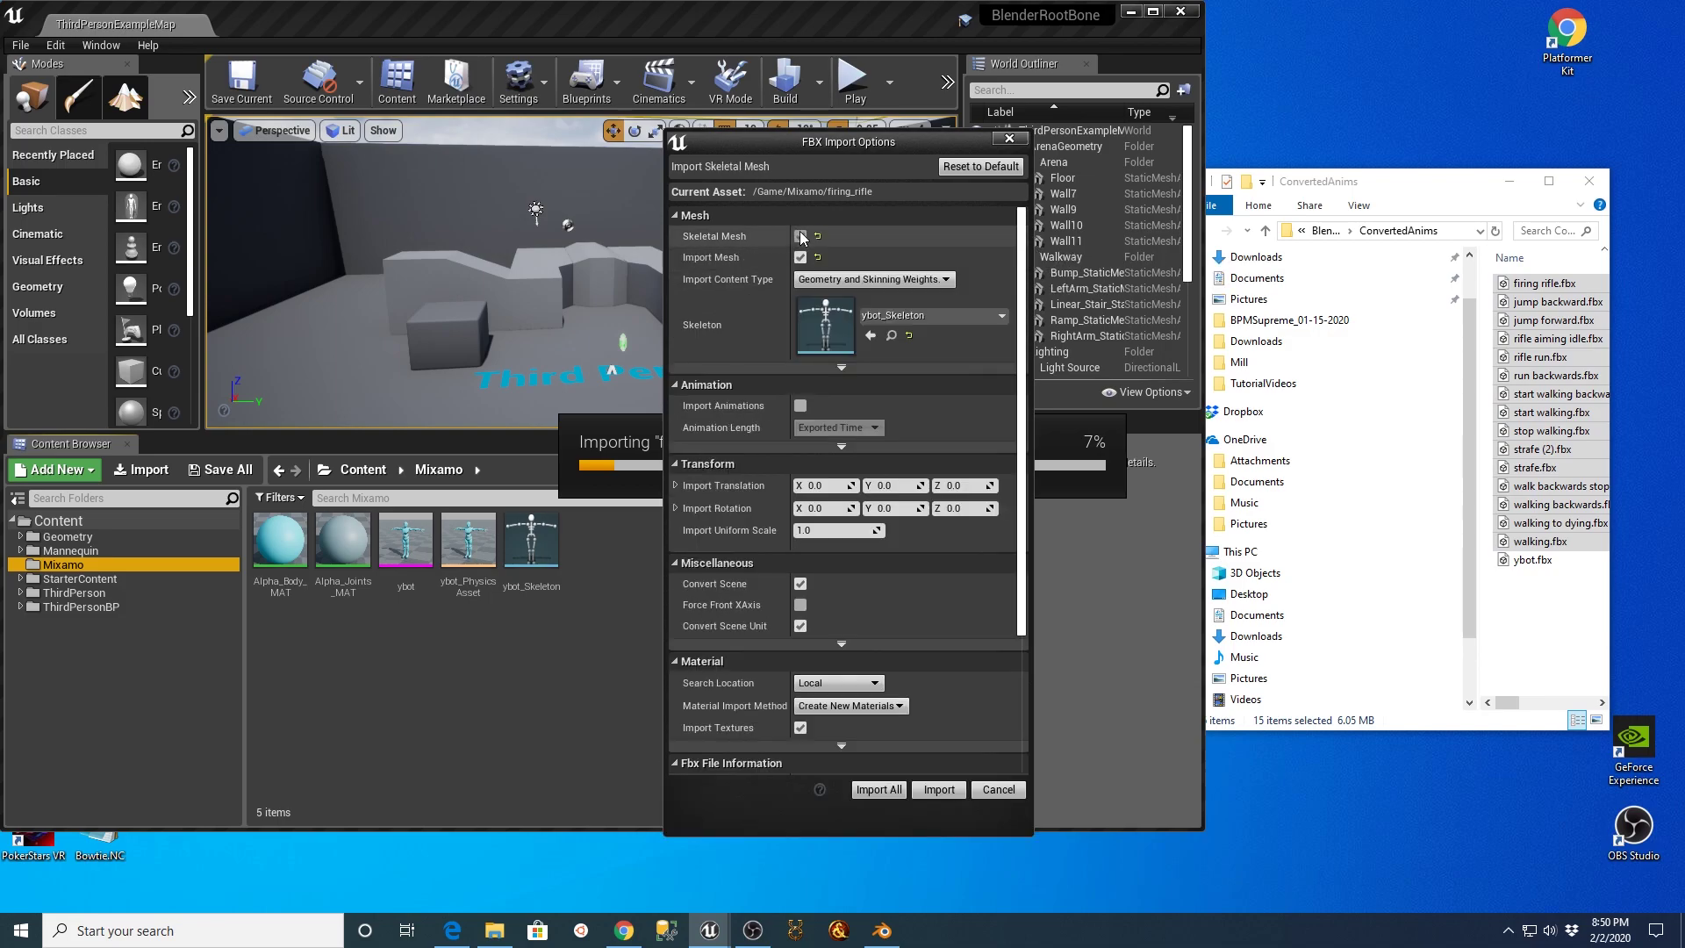
{"action": "left_click", "coordinate": [801, 405]}
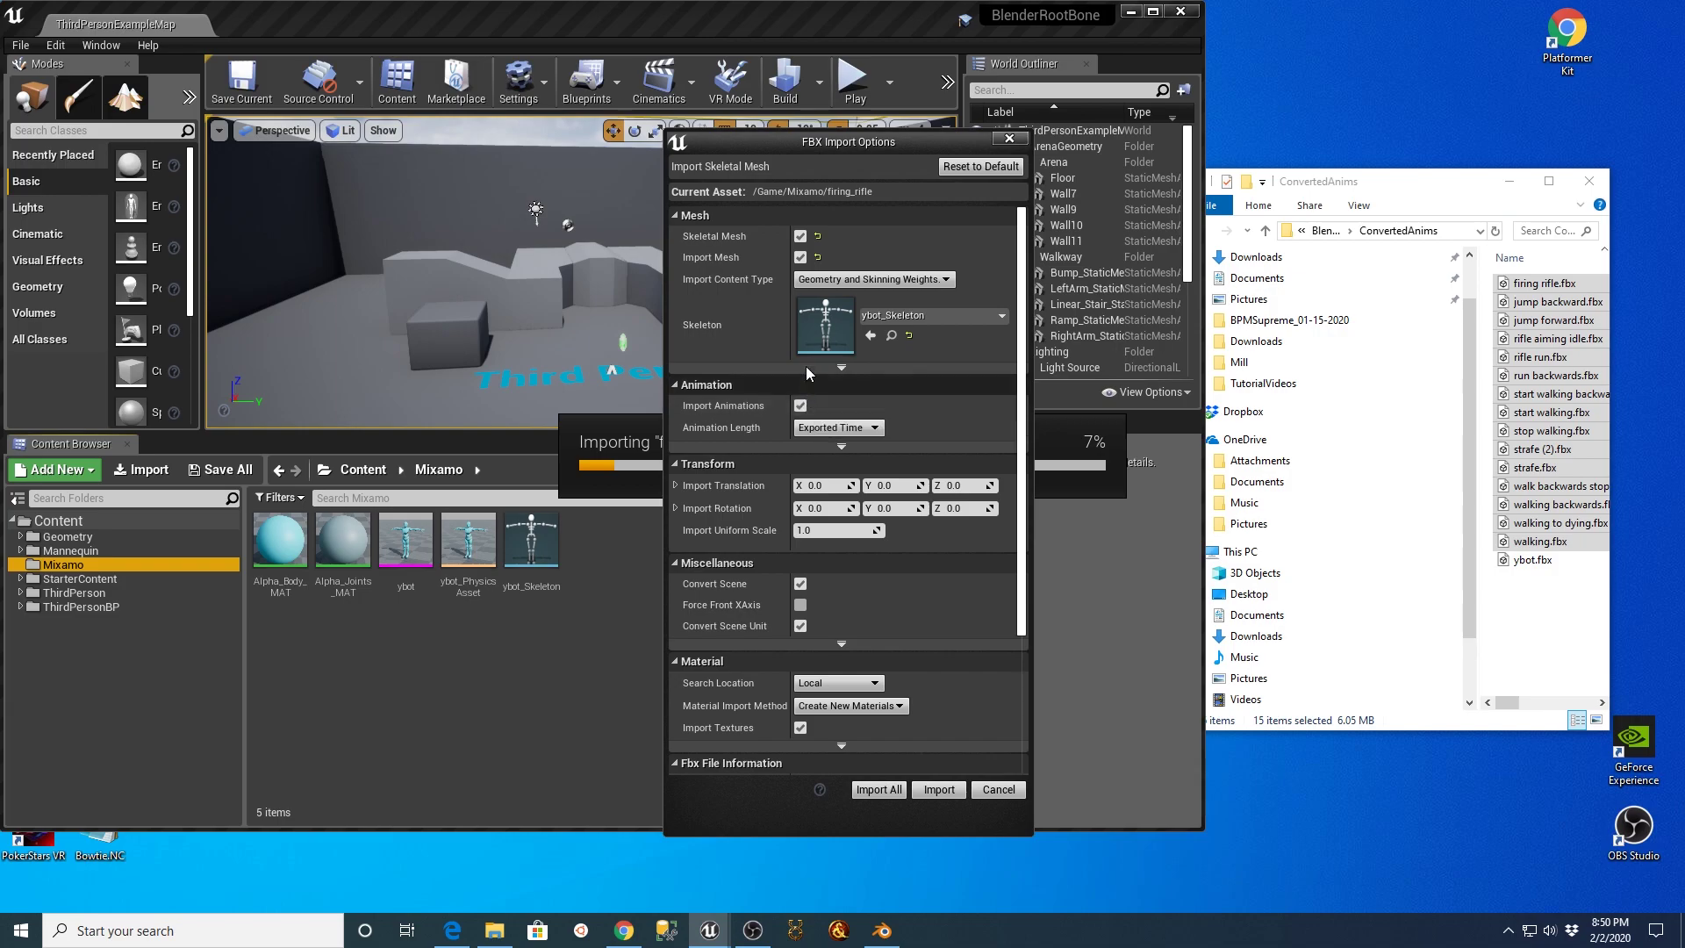
{"action": "left_click", "coordinate": [800, 236]}
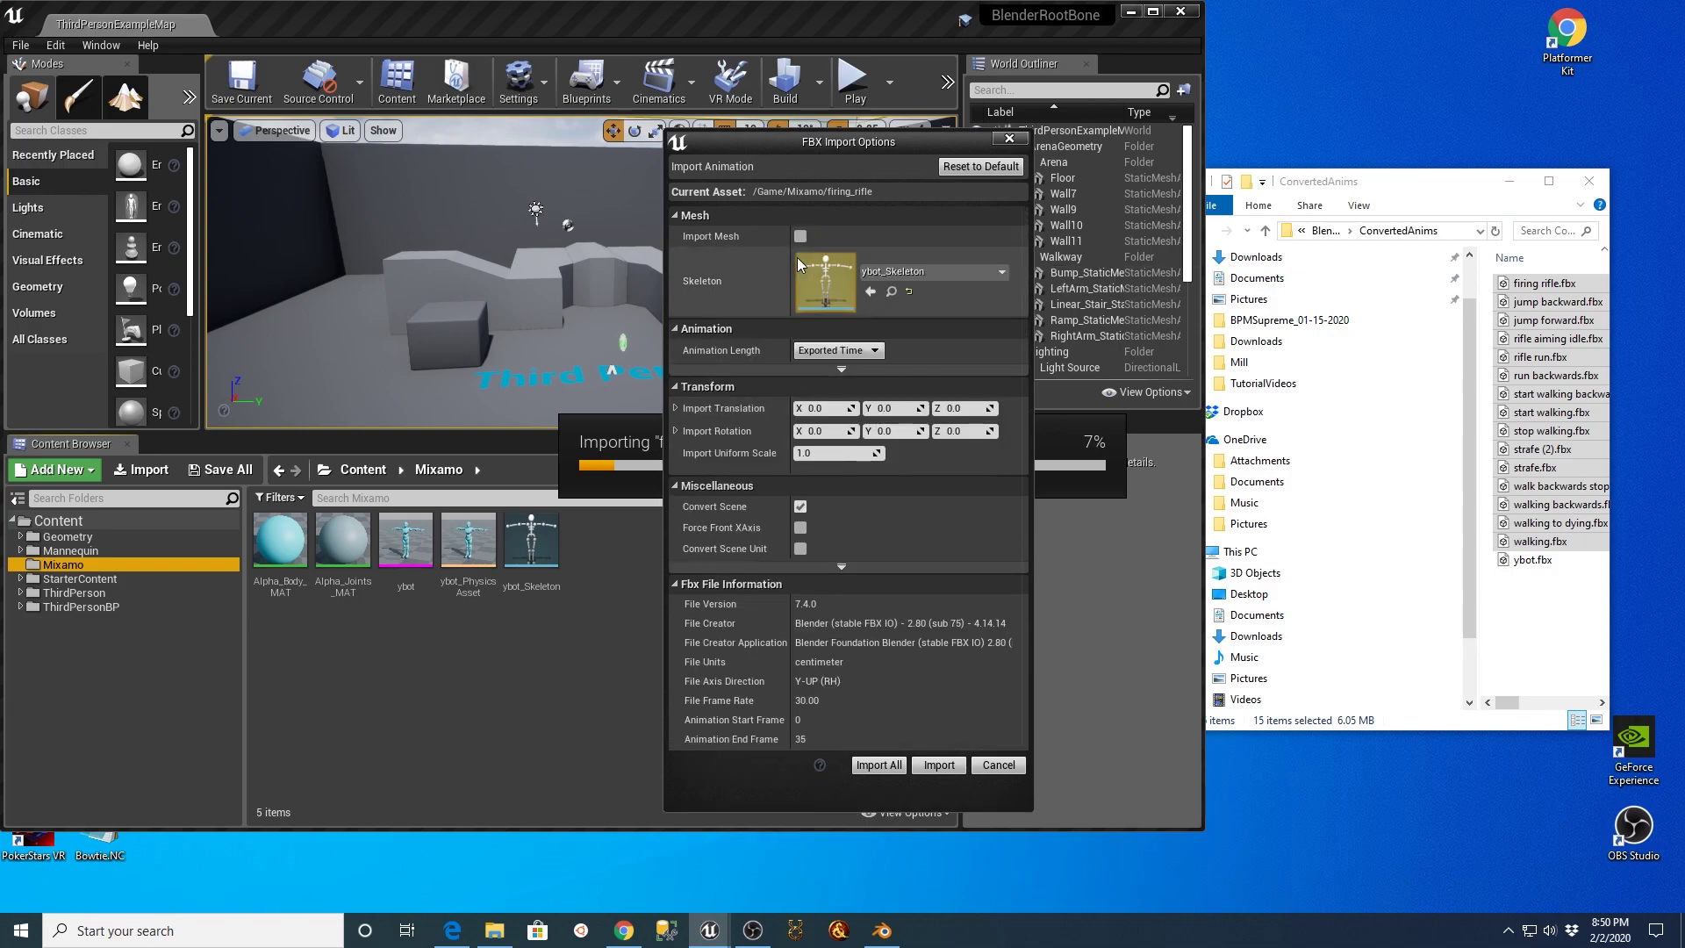
{"action": "left_click", "coordinate": [841, 369]}
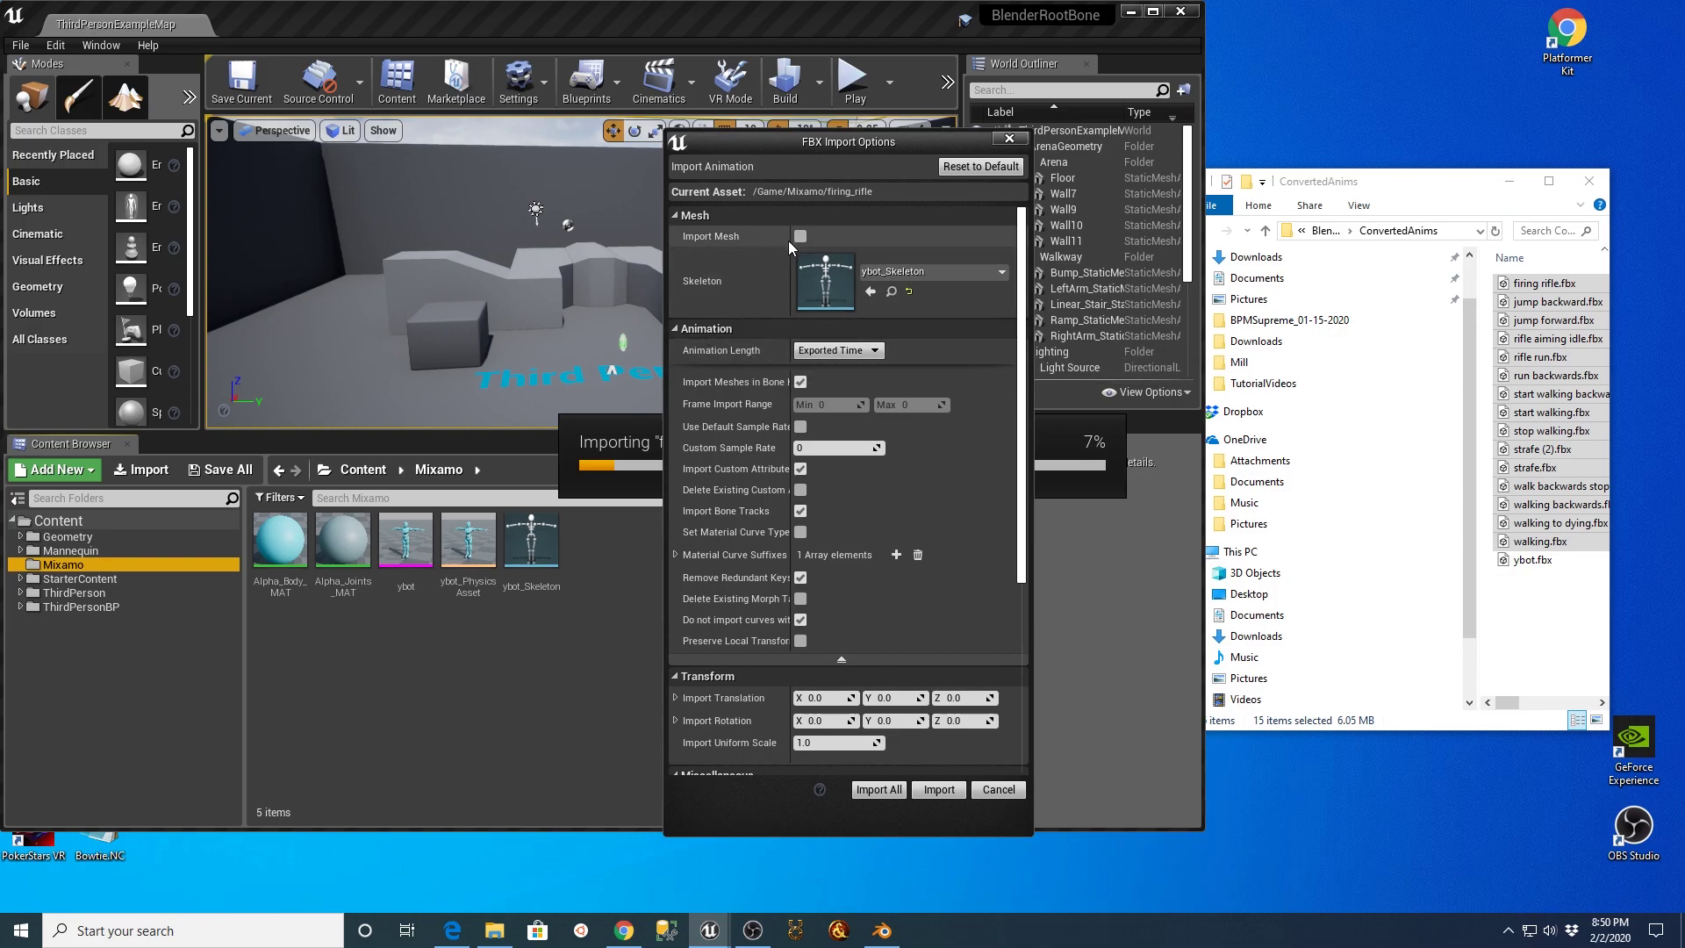
{"action": "left_click", "coordinate": [895, 794]}
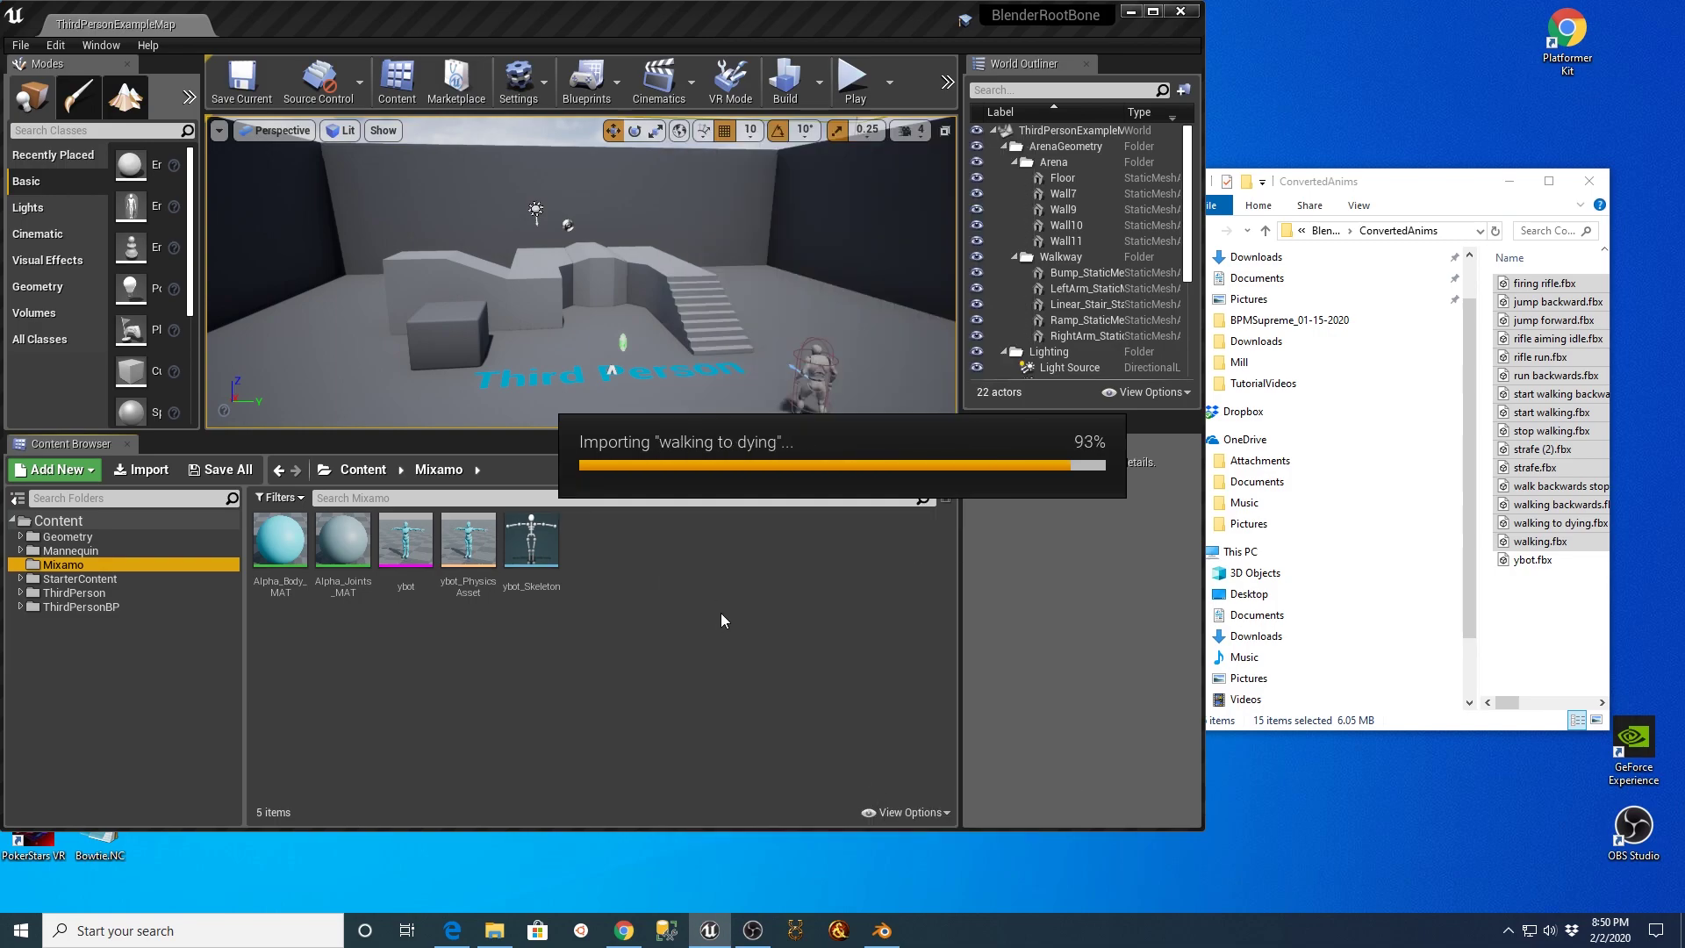
- Save all the newly imported animation sequences in the Mixamo folder
{"action": "left_click", "coordinate": [712, 731]}
{"action": "left_click", "coordinate": [223, 474]}
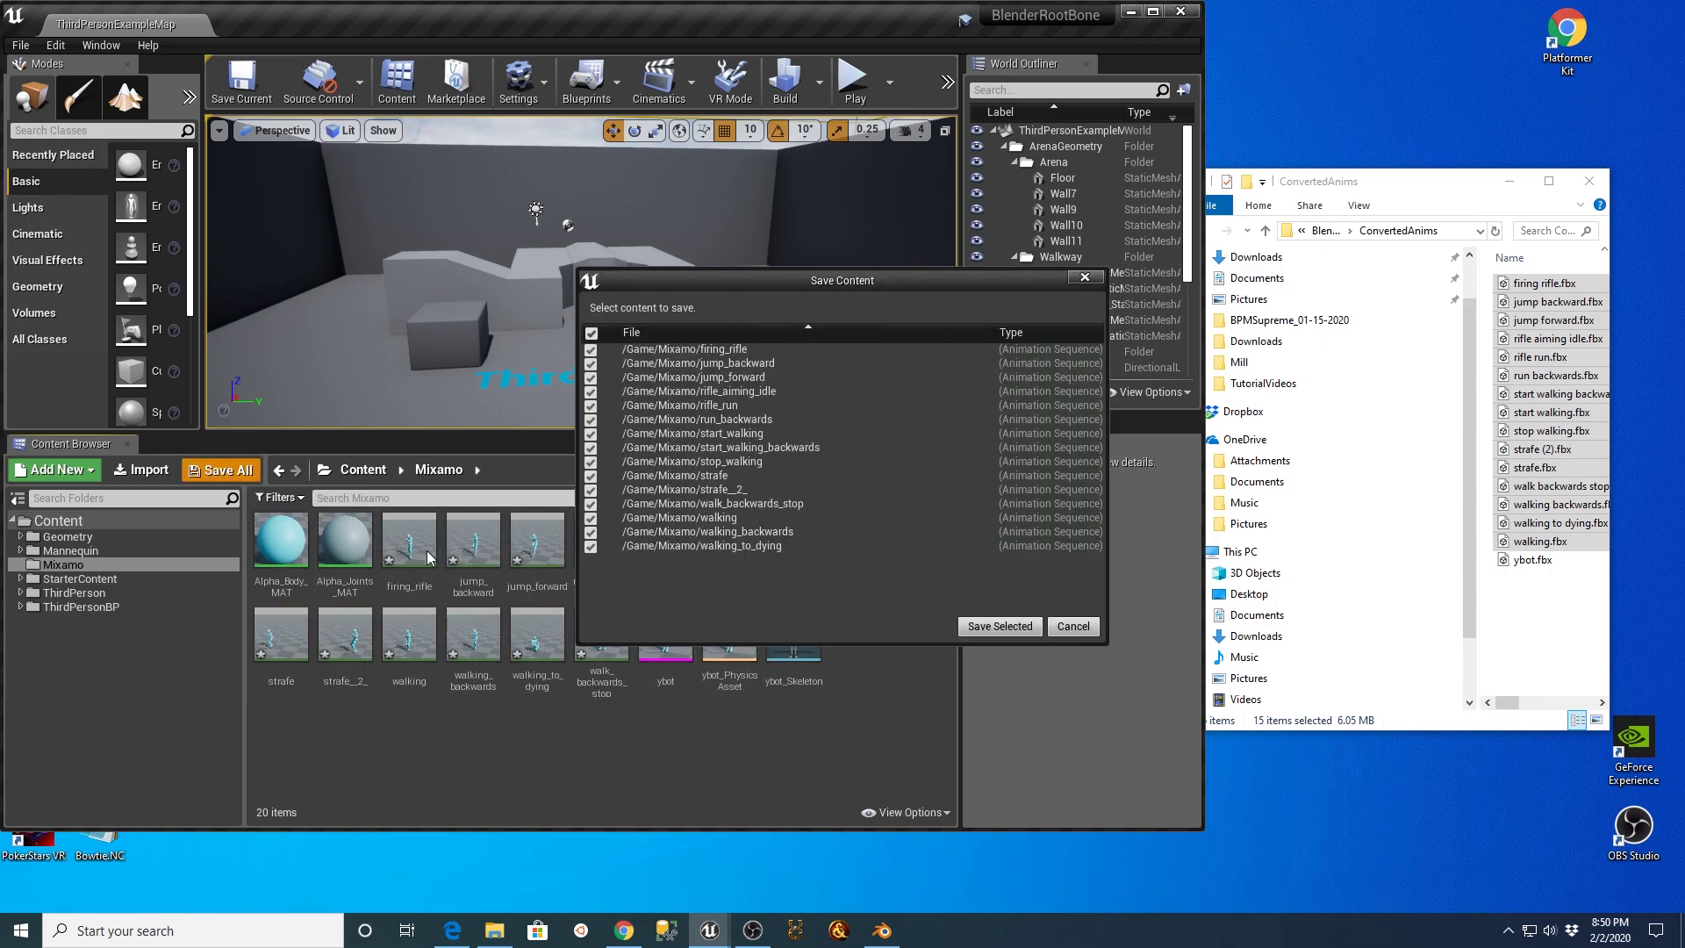
{"action": "left_click", "coordinate": [1000, 626]}
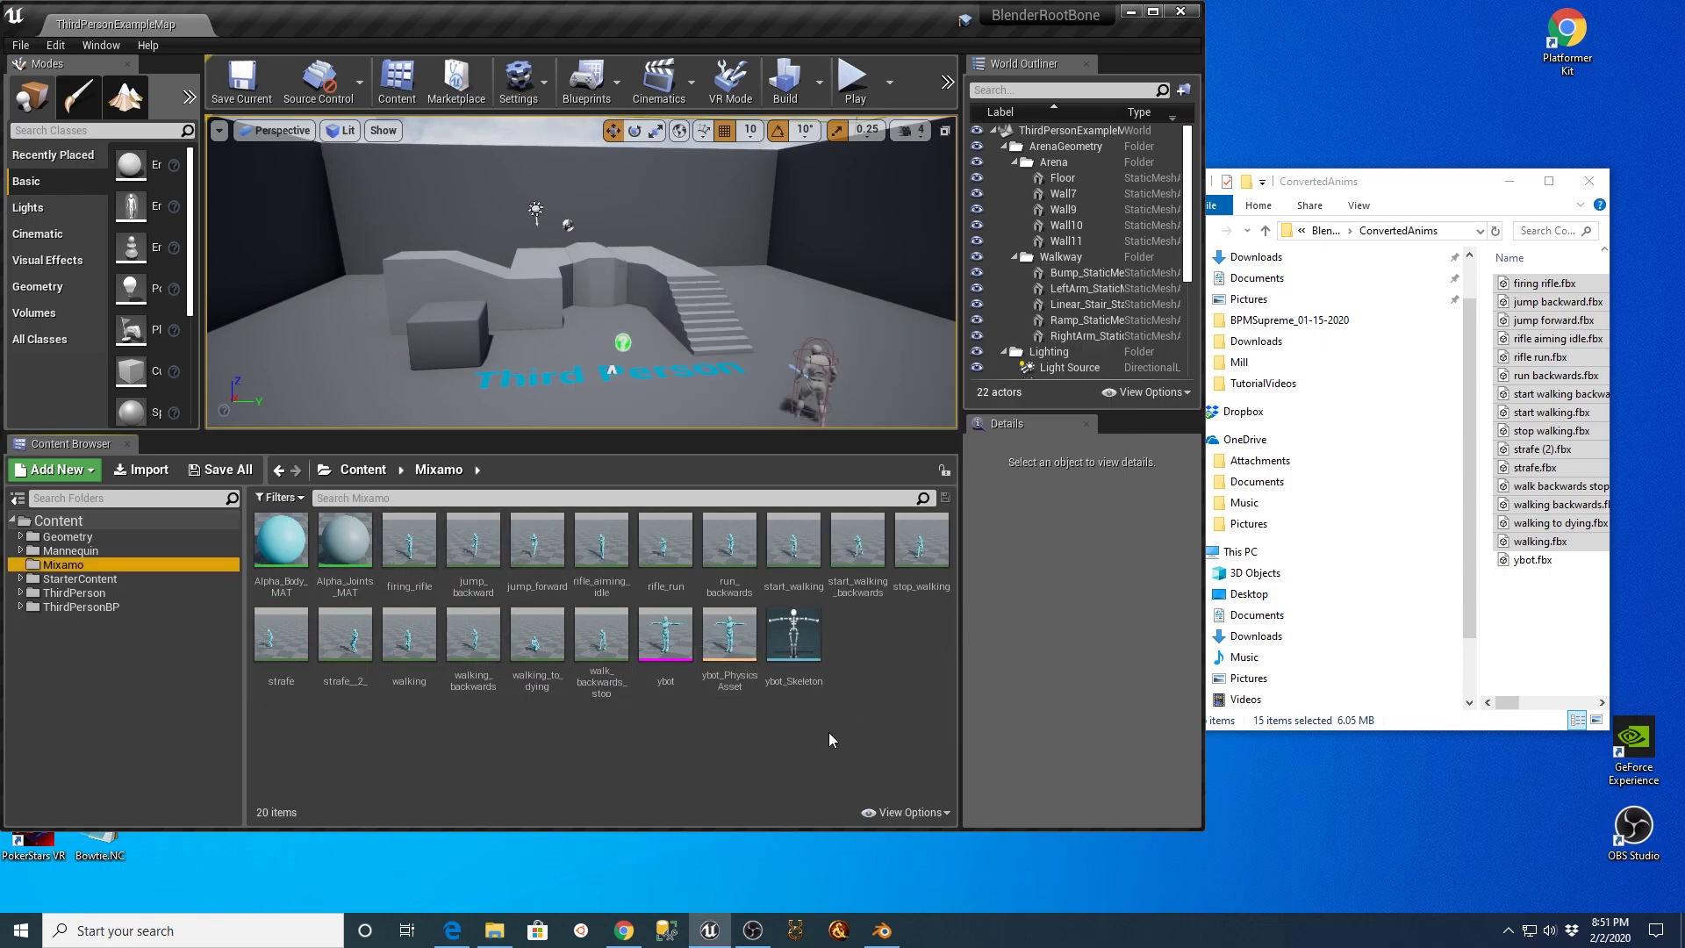
- Preview the firing_rifle animation, then open walking_backwards and maximize the animation editor
{"action": "double_click", "coordinate": [411, 555]}
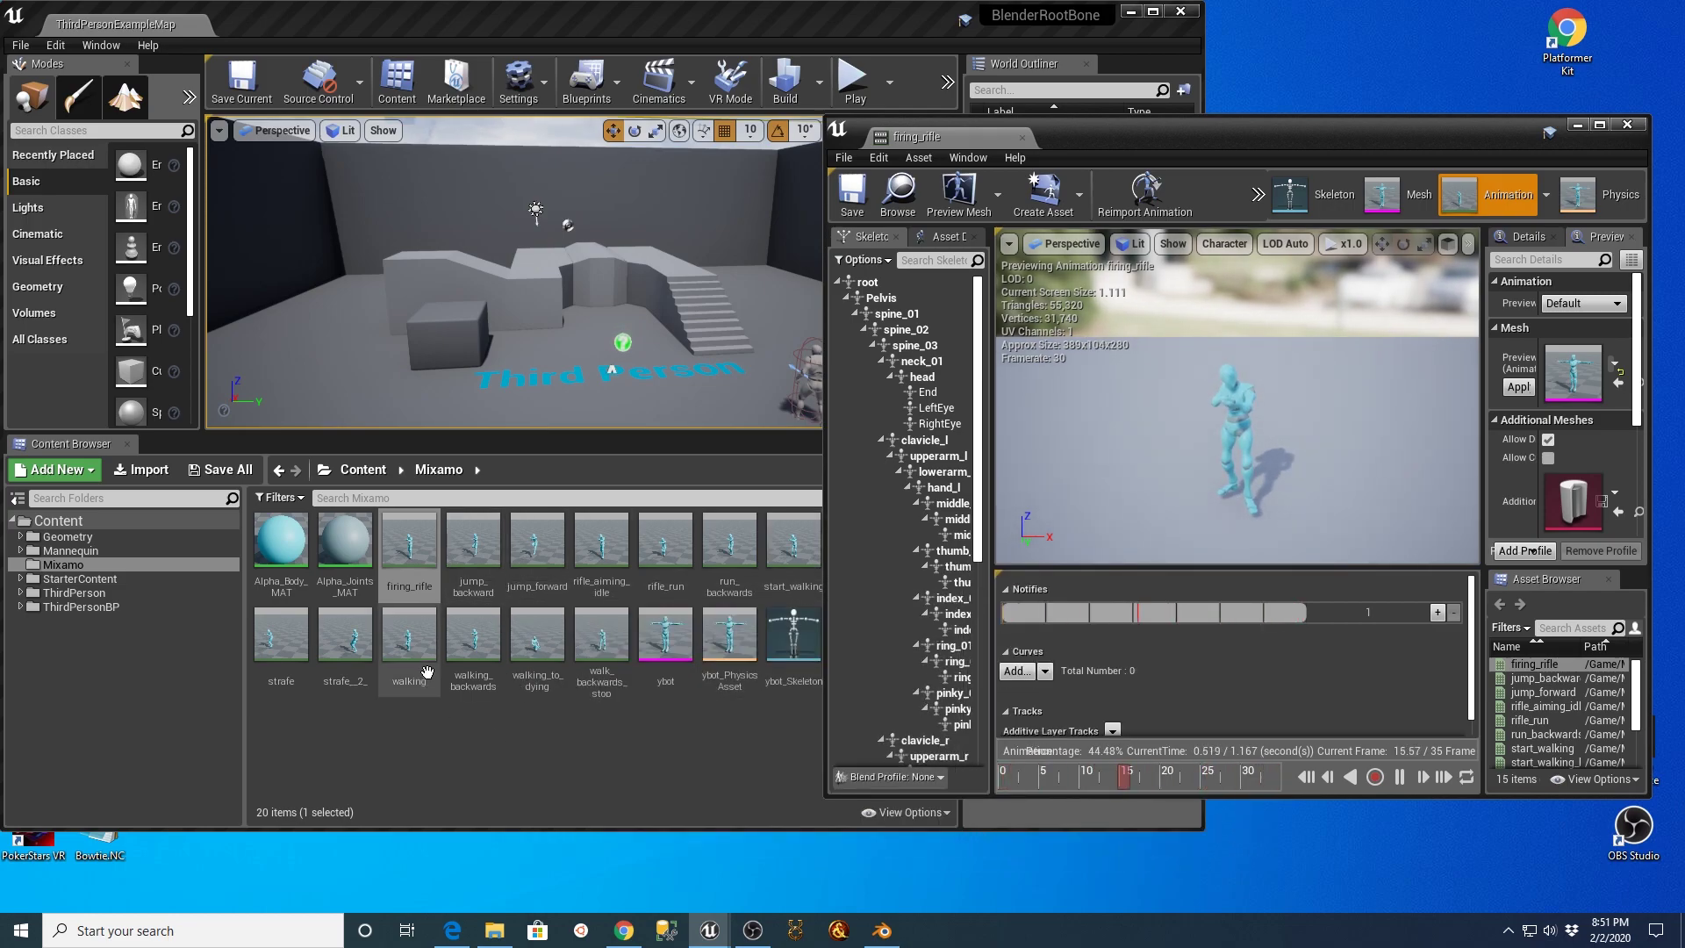
{"action": "left_click", "coordinate": [466, 636]}
{"action": "double_click", "coordinate": [467, 636]}
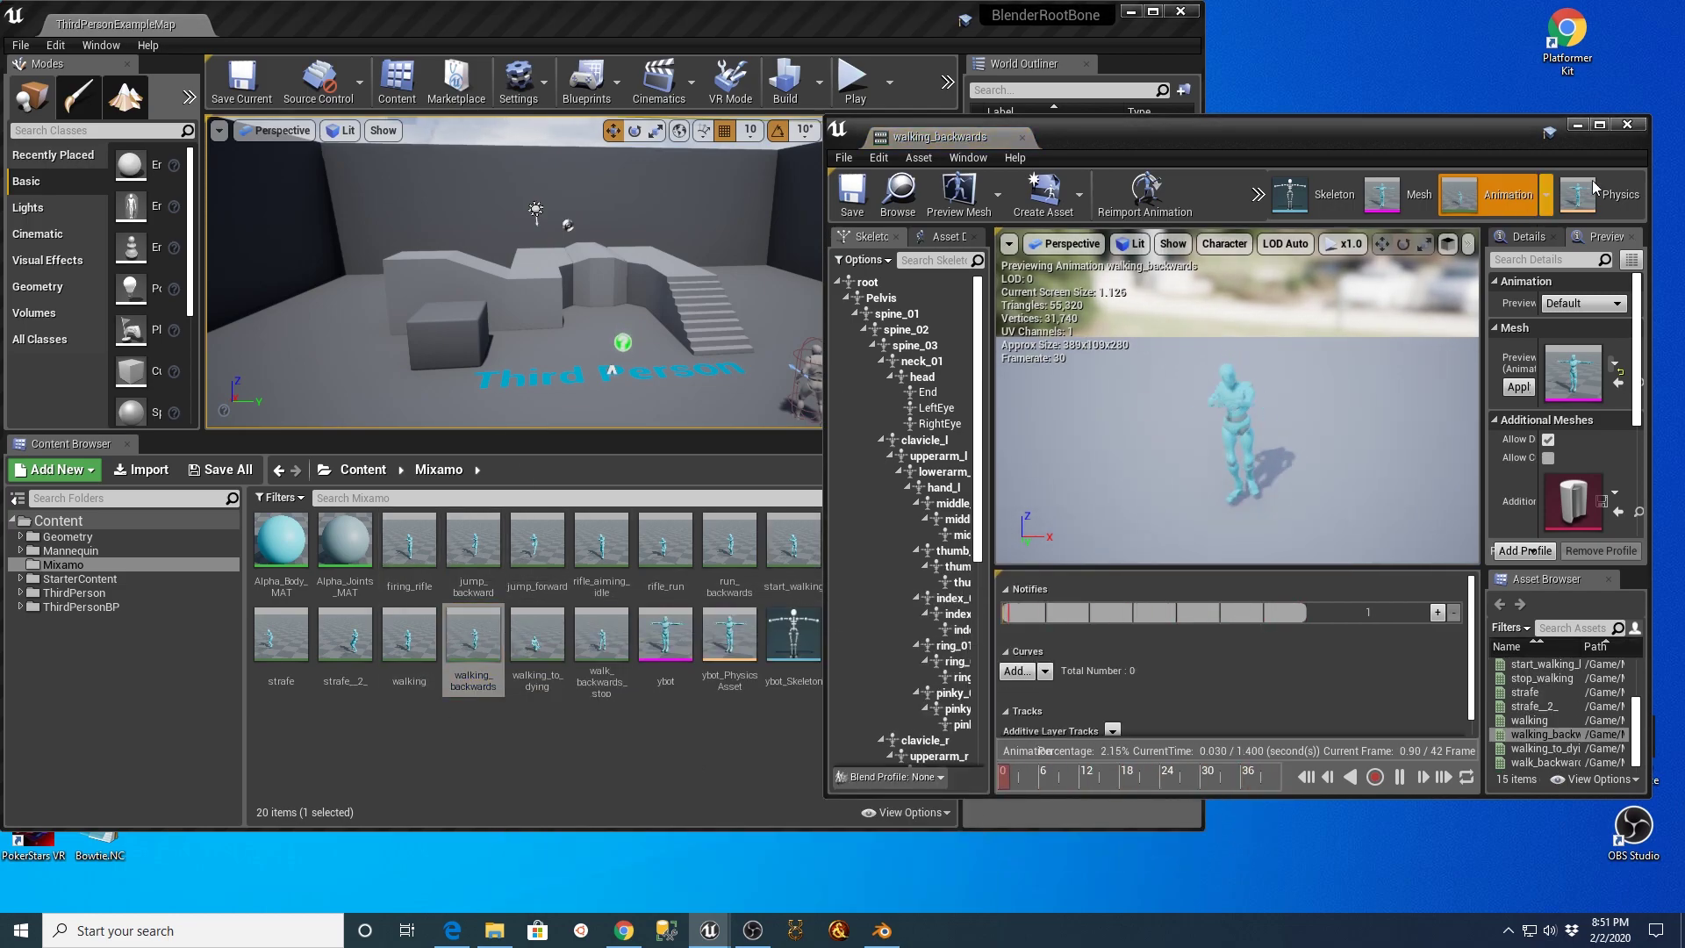
{"action": "left_click", "coordinate": [1599, 125]}
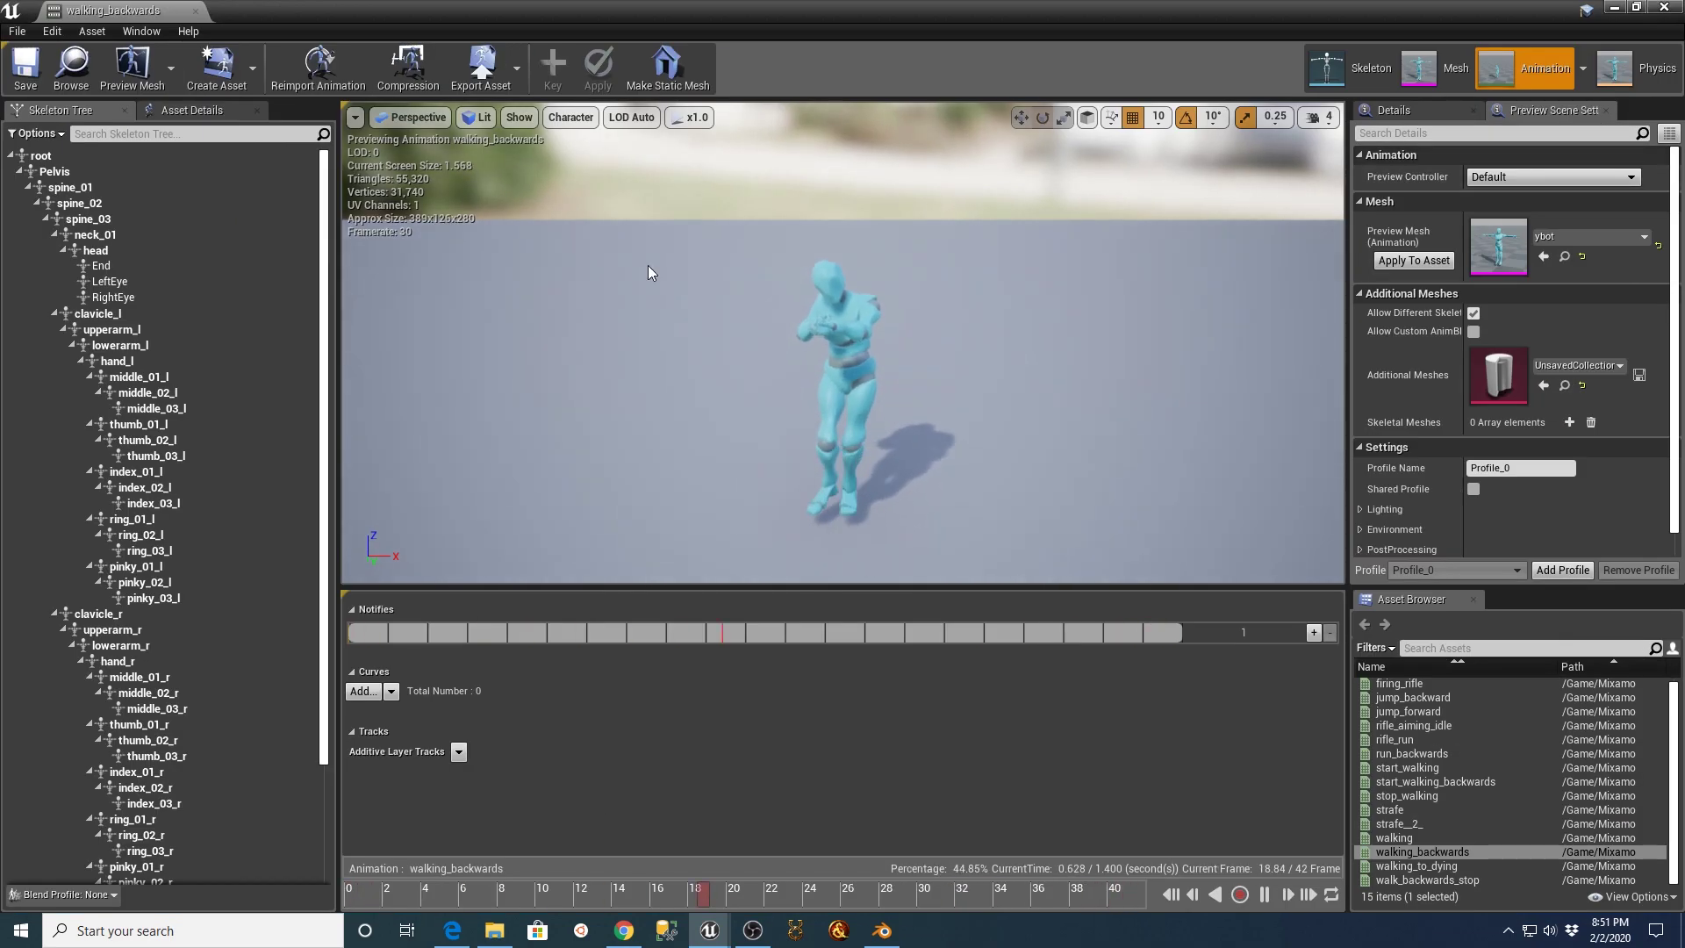
- Enable root motion in the walking_backwards asset details and view the character's playback from the side
{"action": "left_click", "coordinate": [201, 116]}
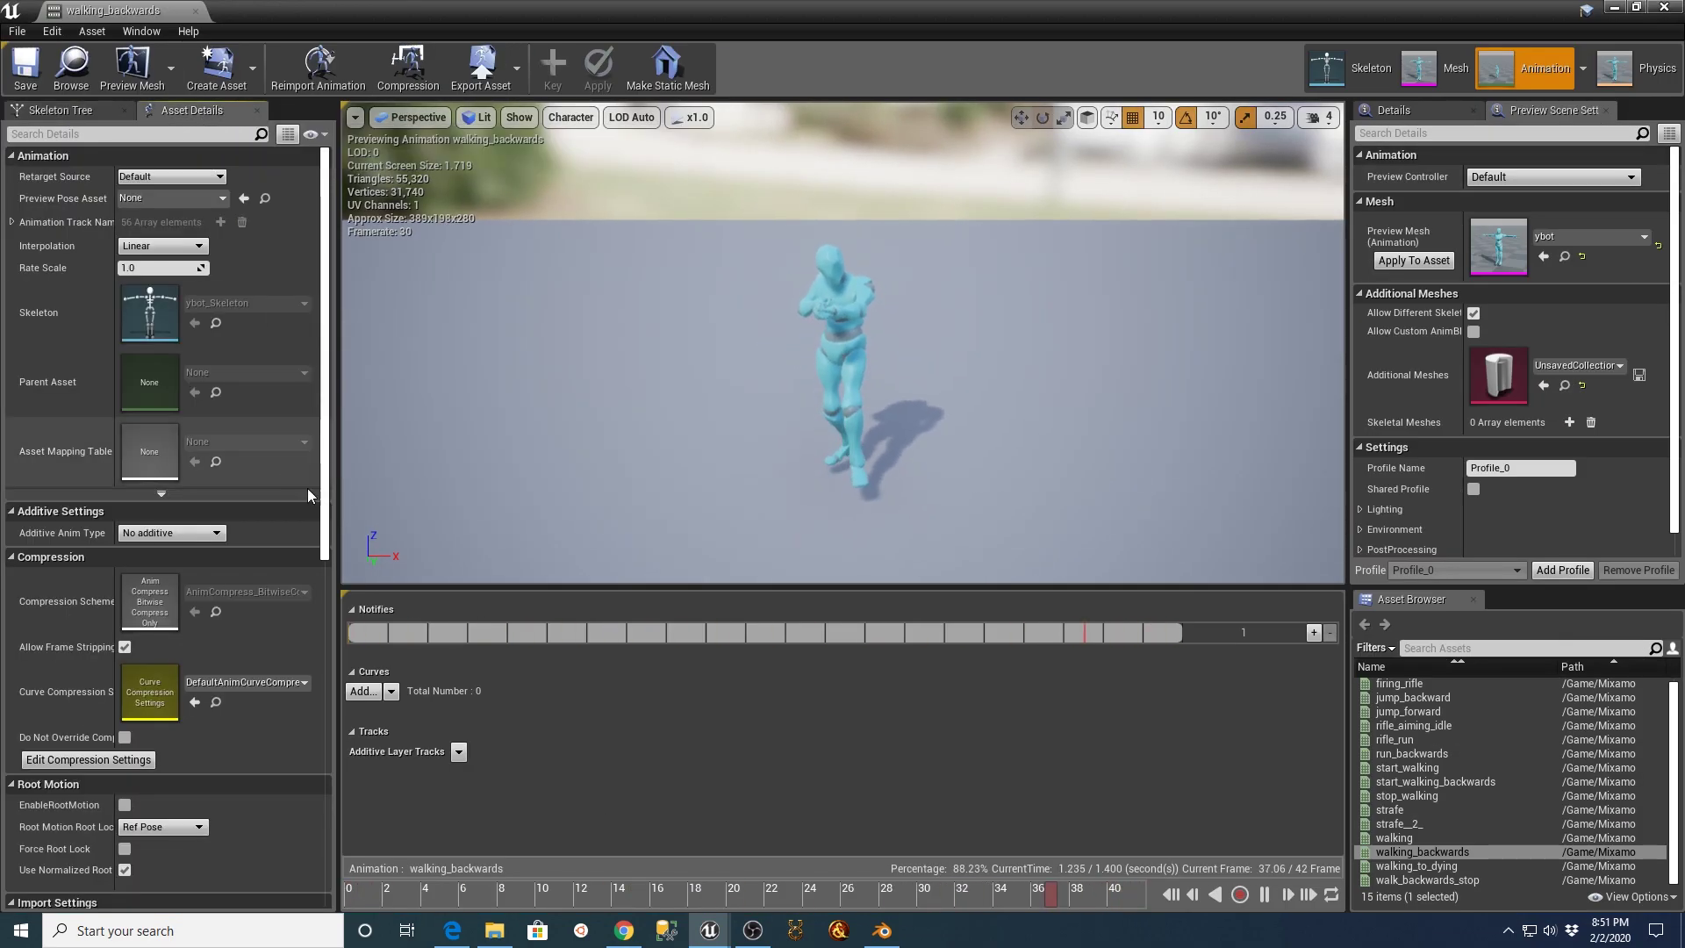
{"action": "left_click", "coordinate": [125, 806]}
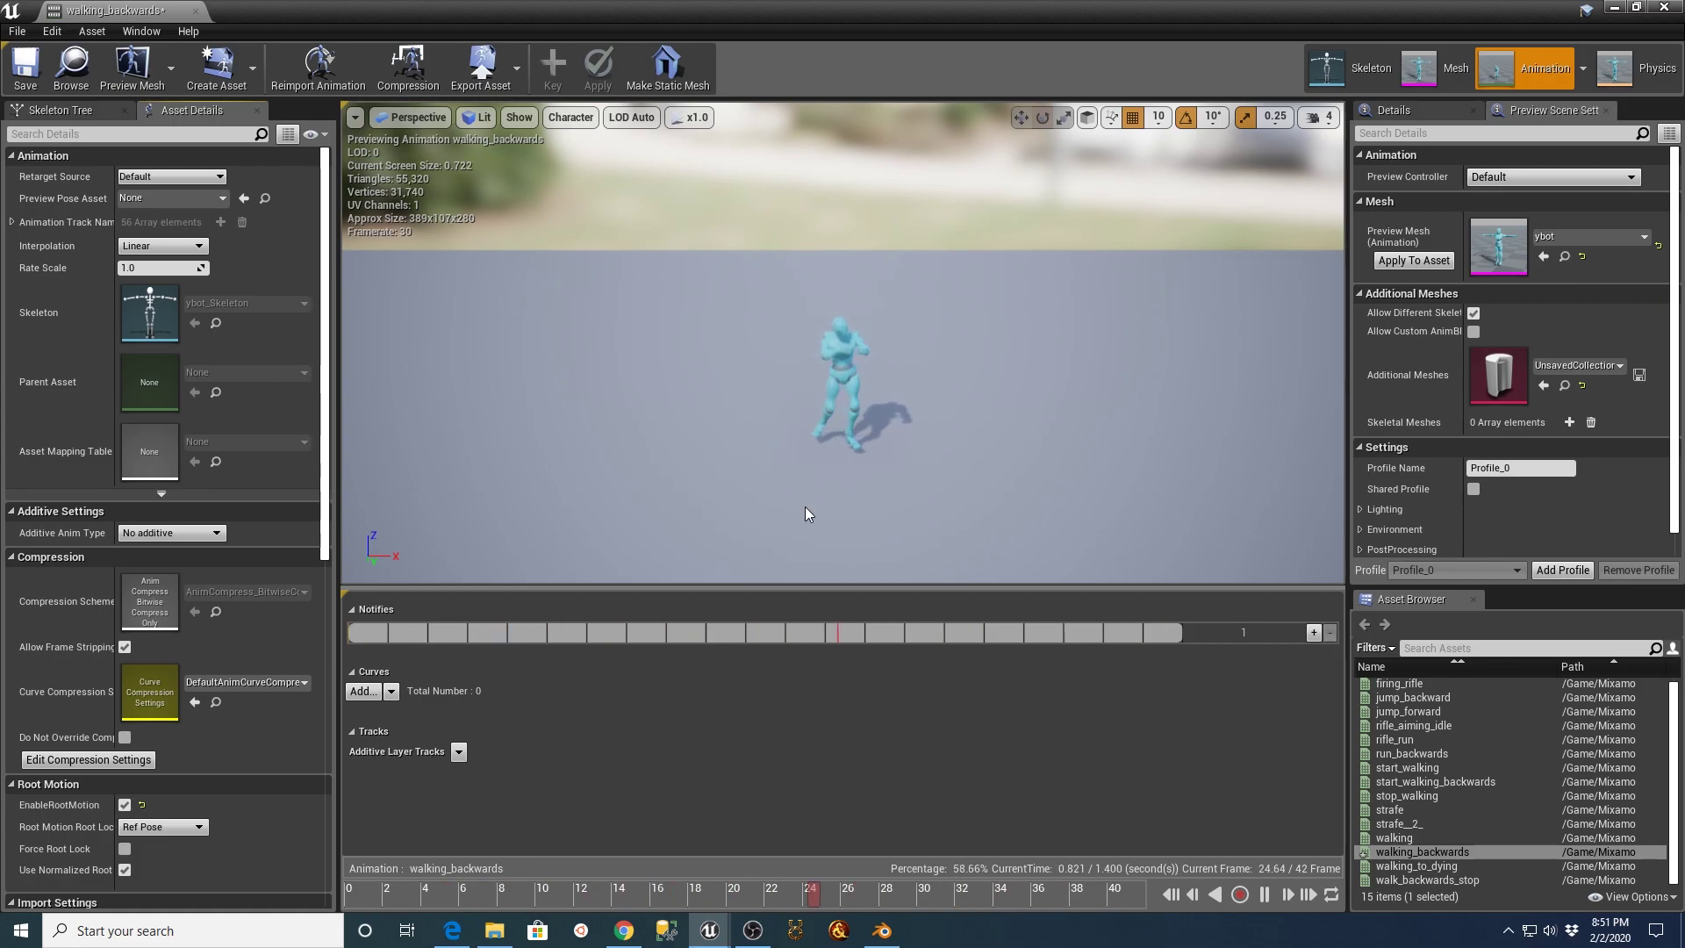
{"action": "right_click_drag", "start_coordinate": [771, 512], "coordinate": [614, 473]}
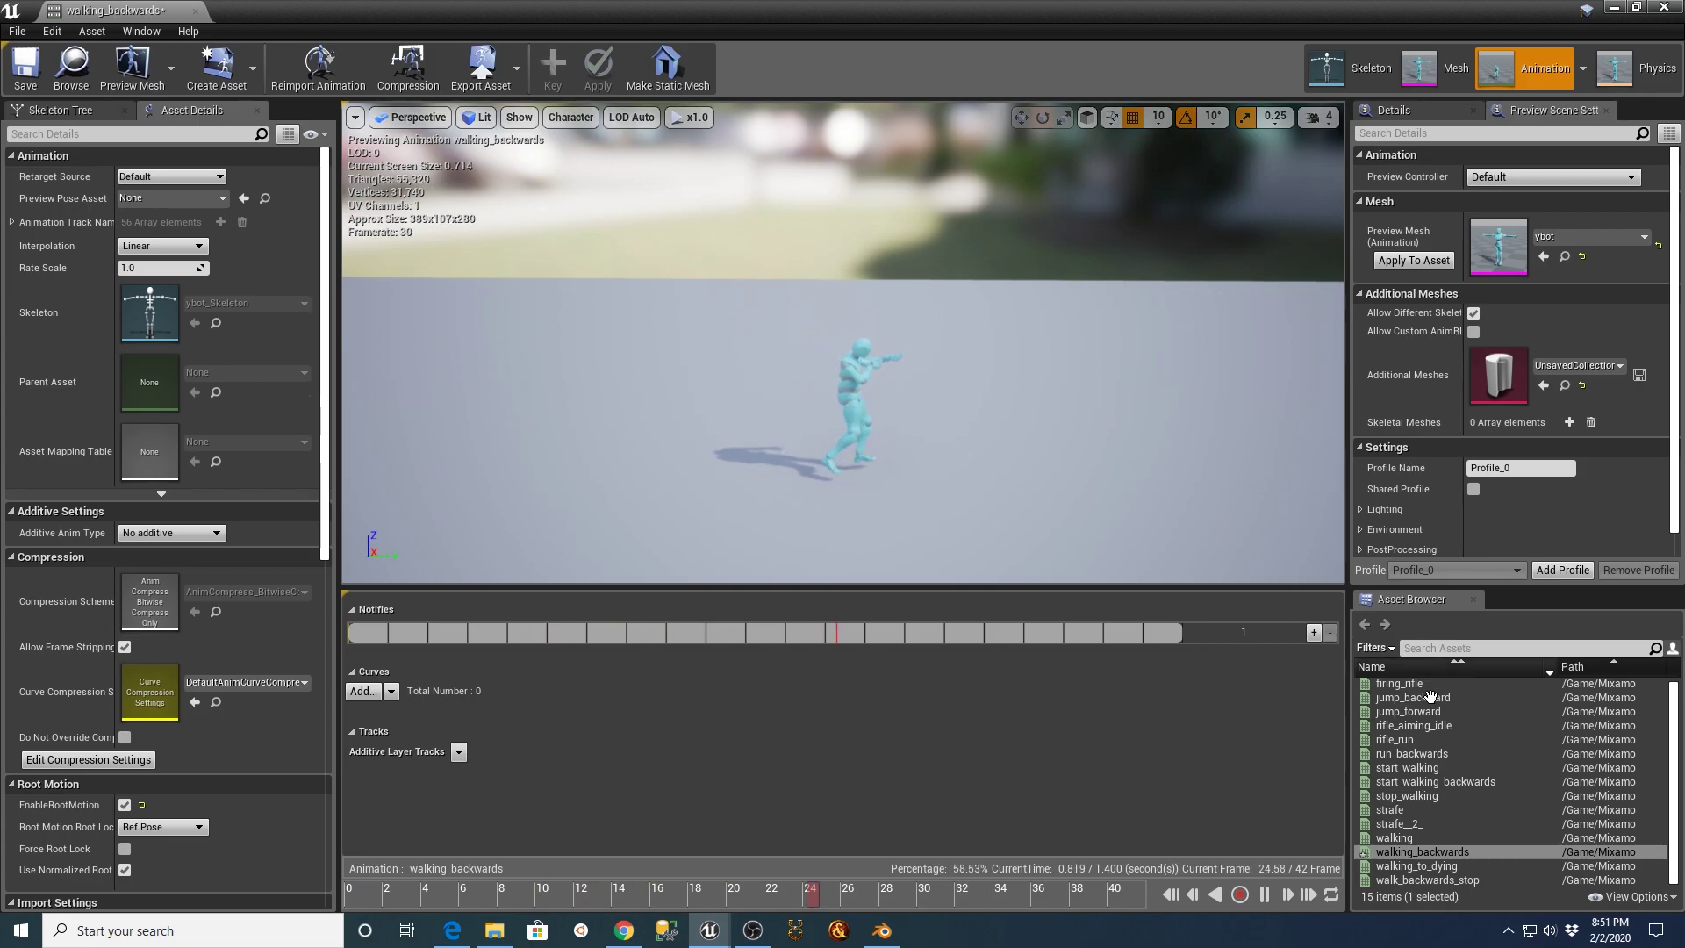
- Enable root motion for the walking animation, save it, and close the animation editor
{"action": "left_click", "coordinate": [1399, 837]}
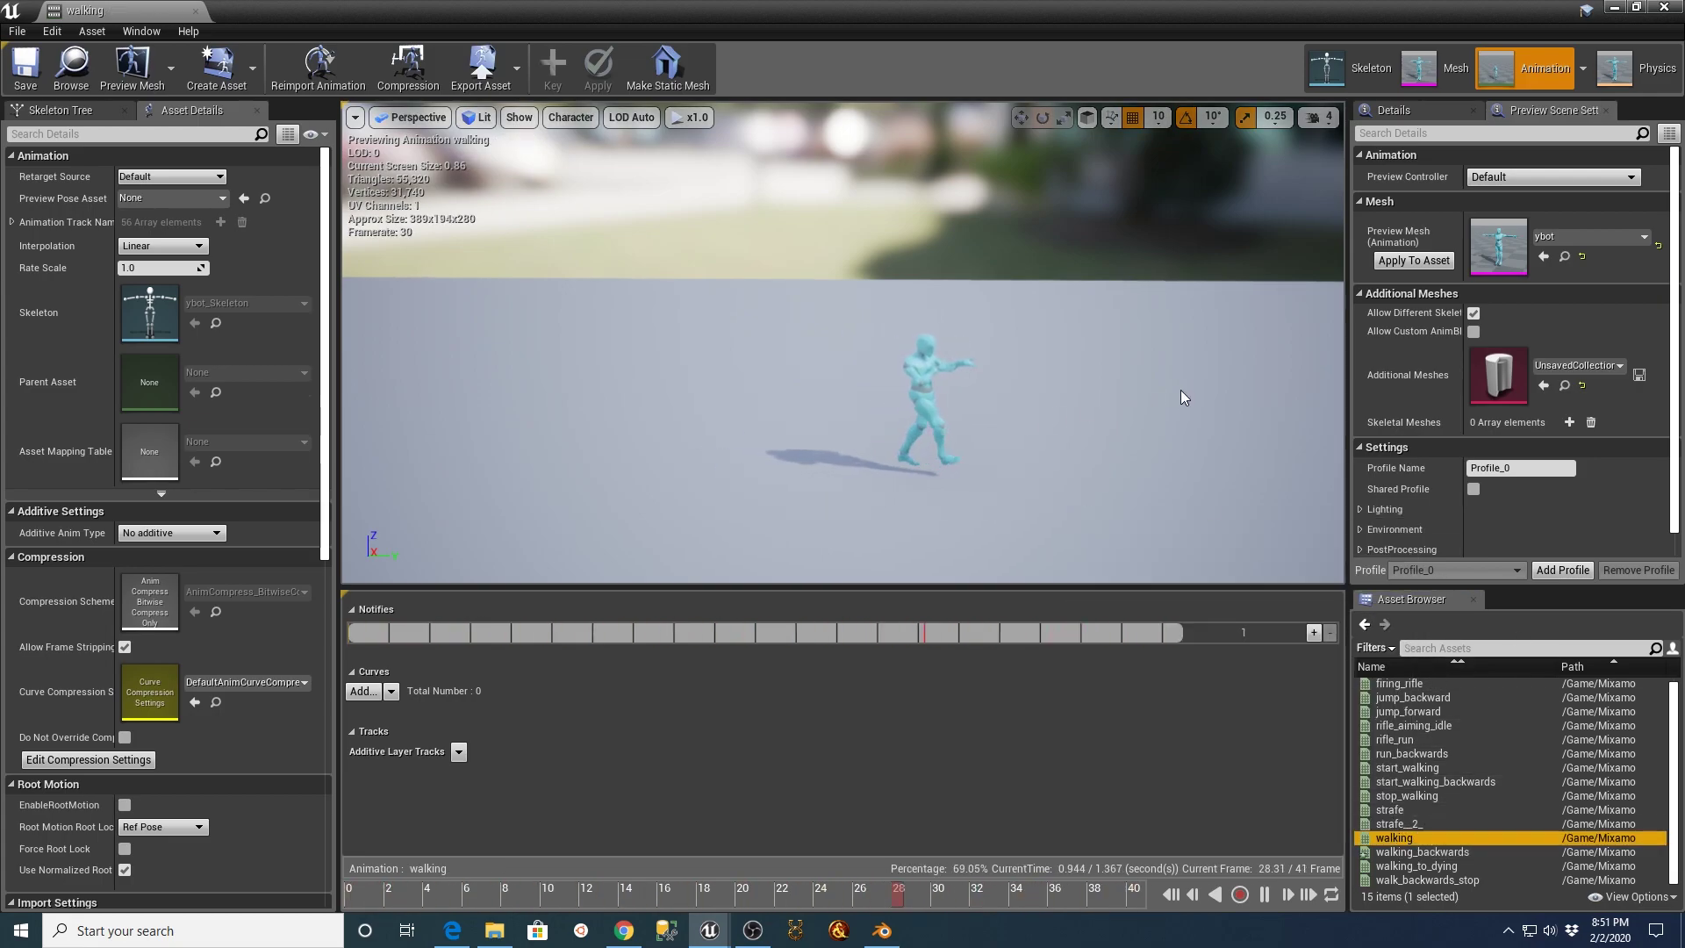
{"action": "left_click", "coordinate": [126, 805]}
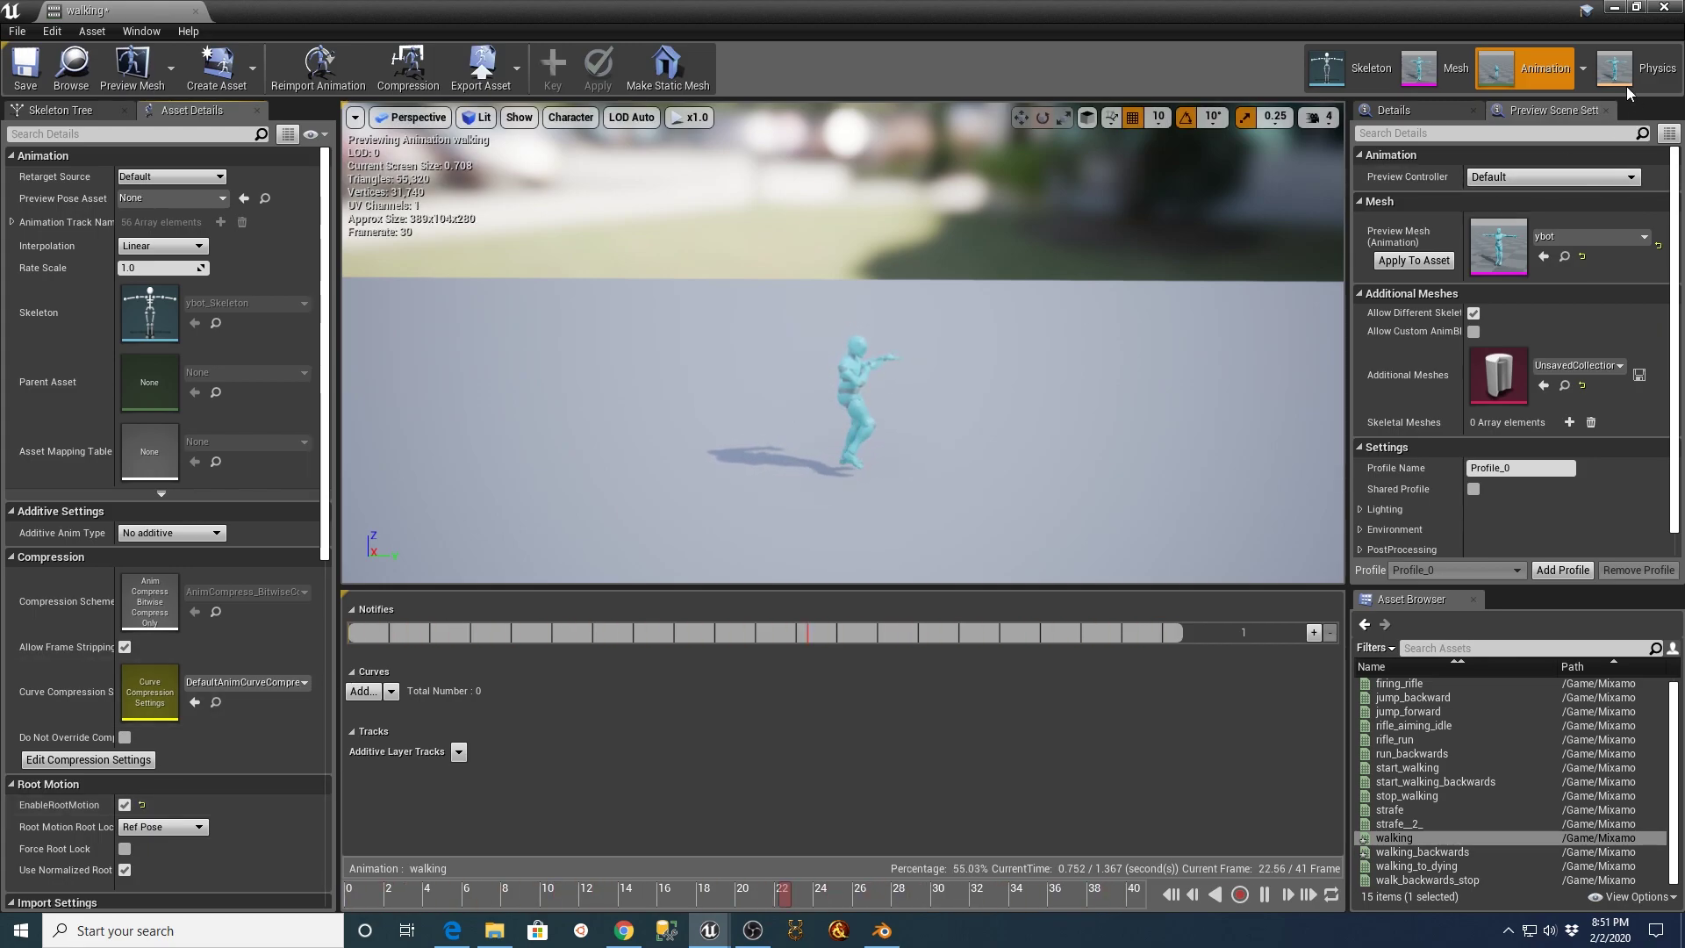
{"action": "left_click", "coordinate": [26, 68]}
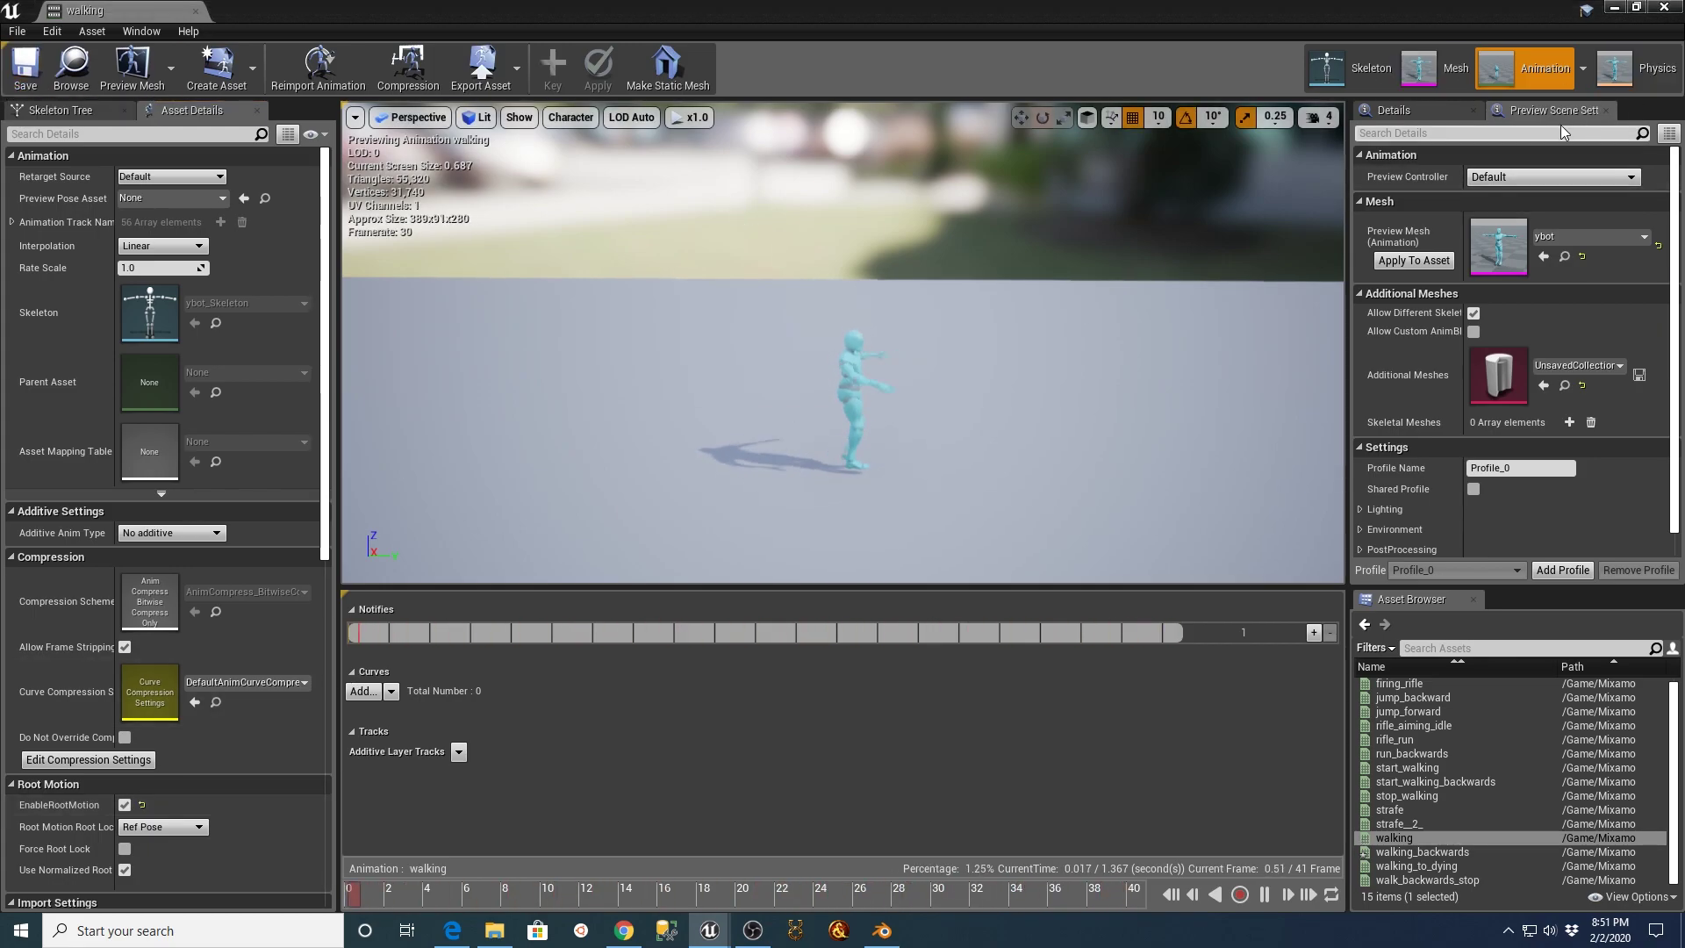
{"action": "left_click", "coordinate": [1663, 8]}
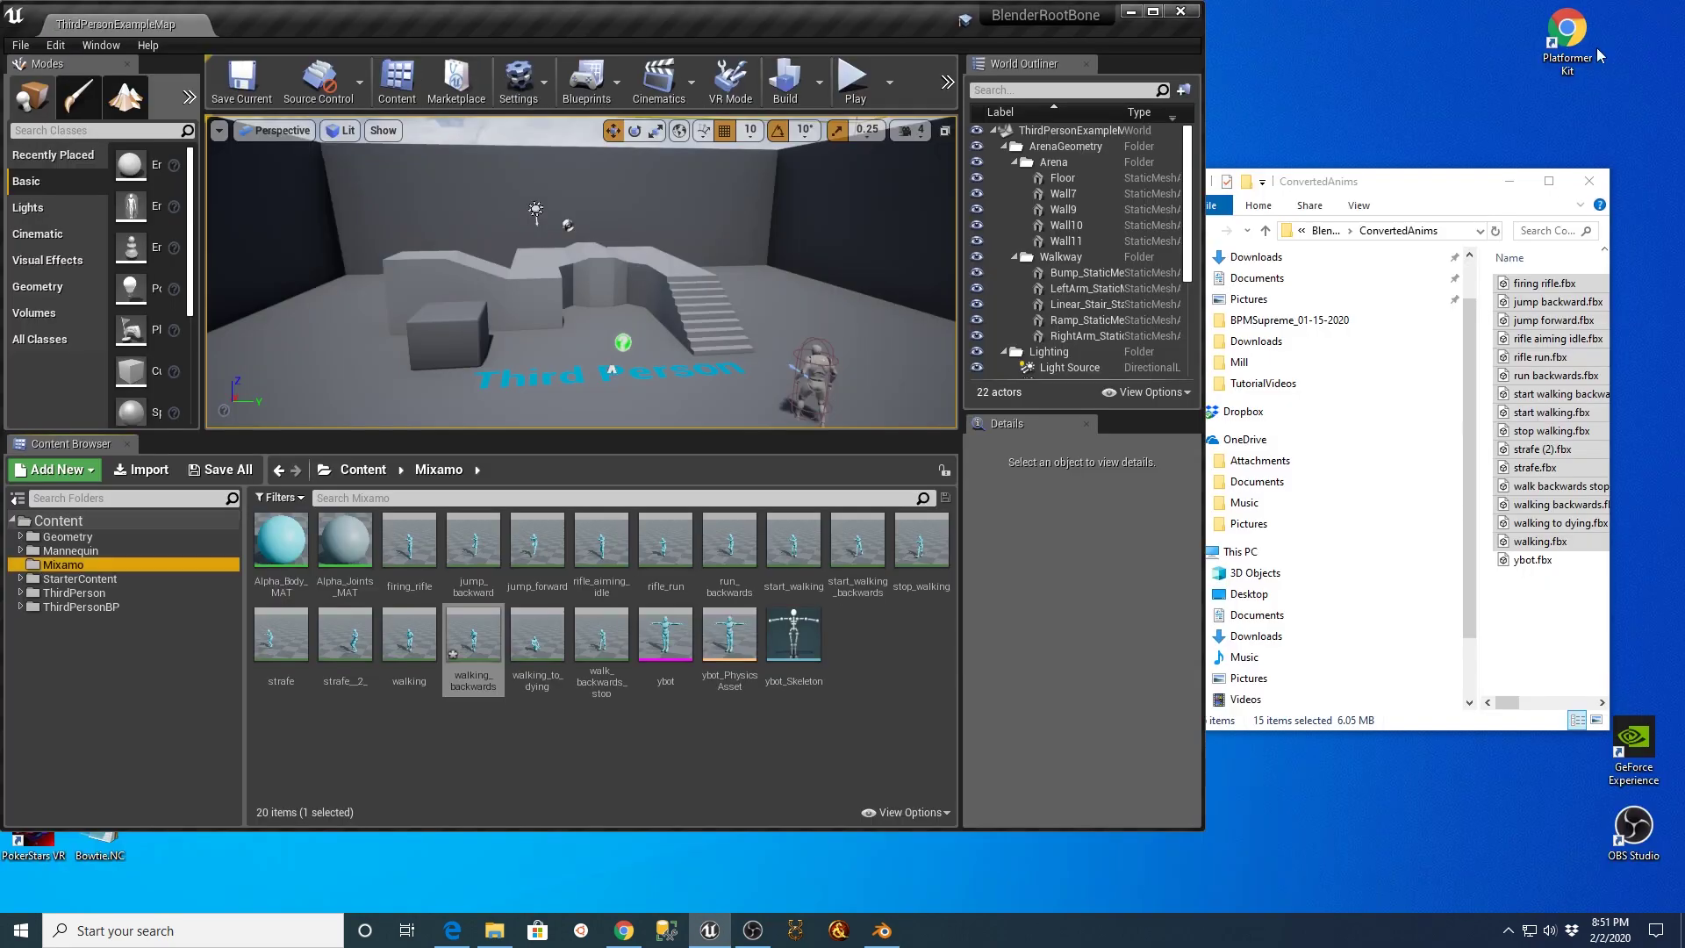
- With the level editor maximized, assign the Humanoid rig to ybot_Skeleton, check its bone mapping, and save and close it
{"action": "left_click", "coordinate": [1152, 12]}
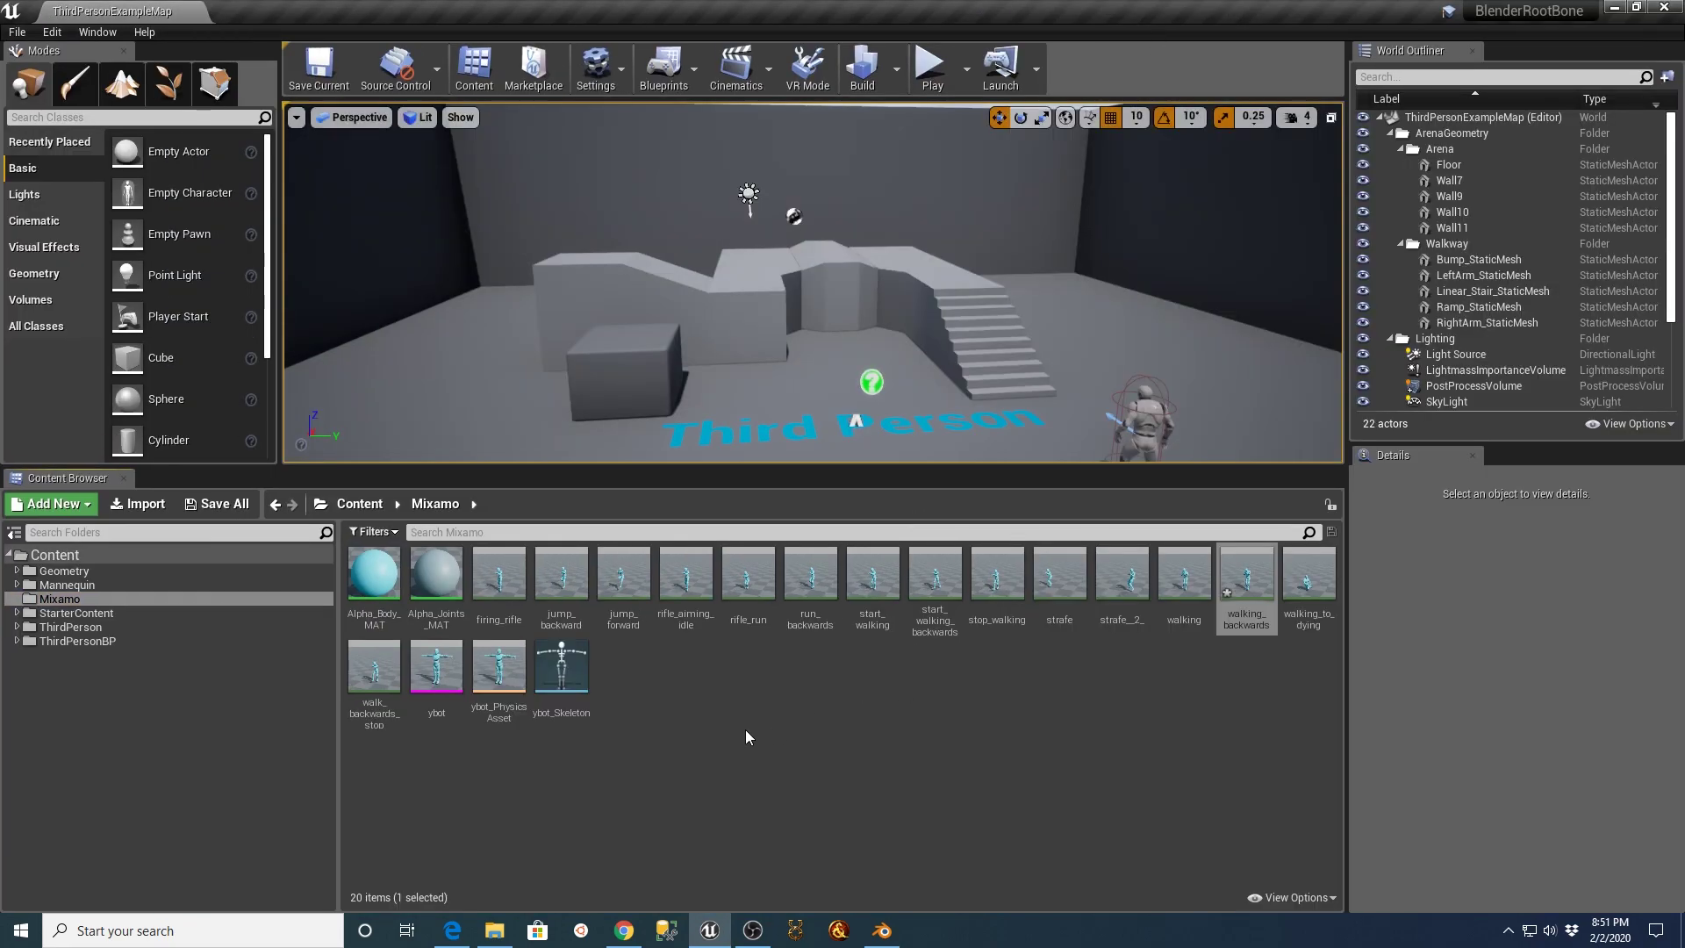
{"action": "double_click", "coordinate": [561, 669]}
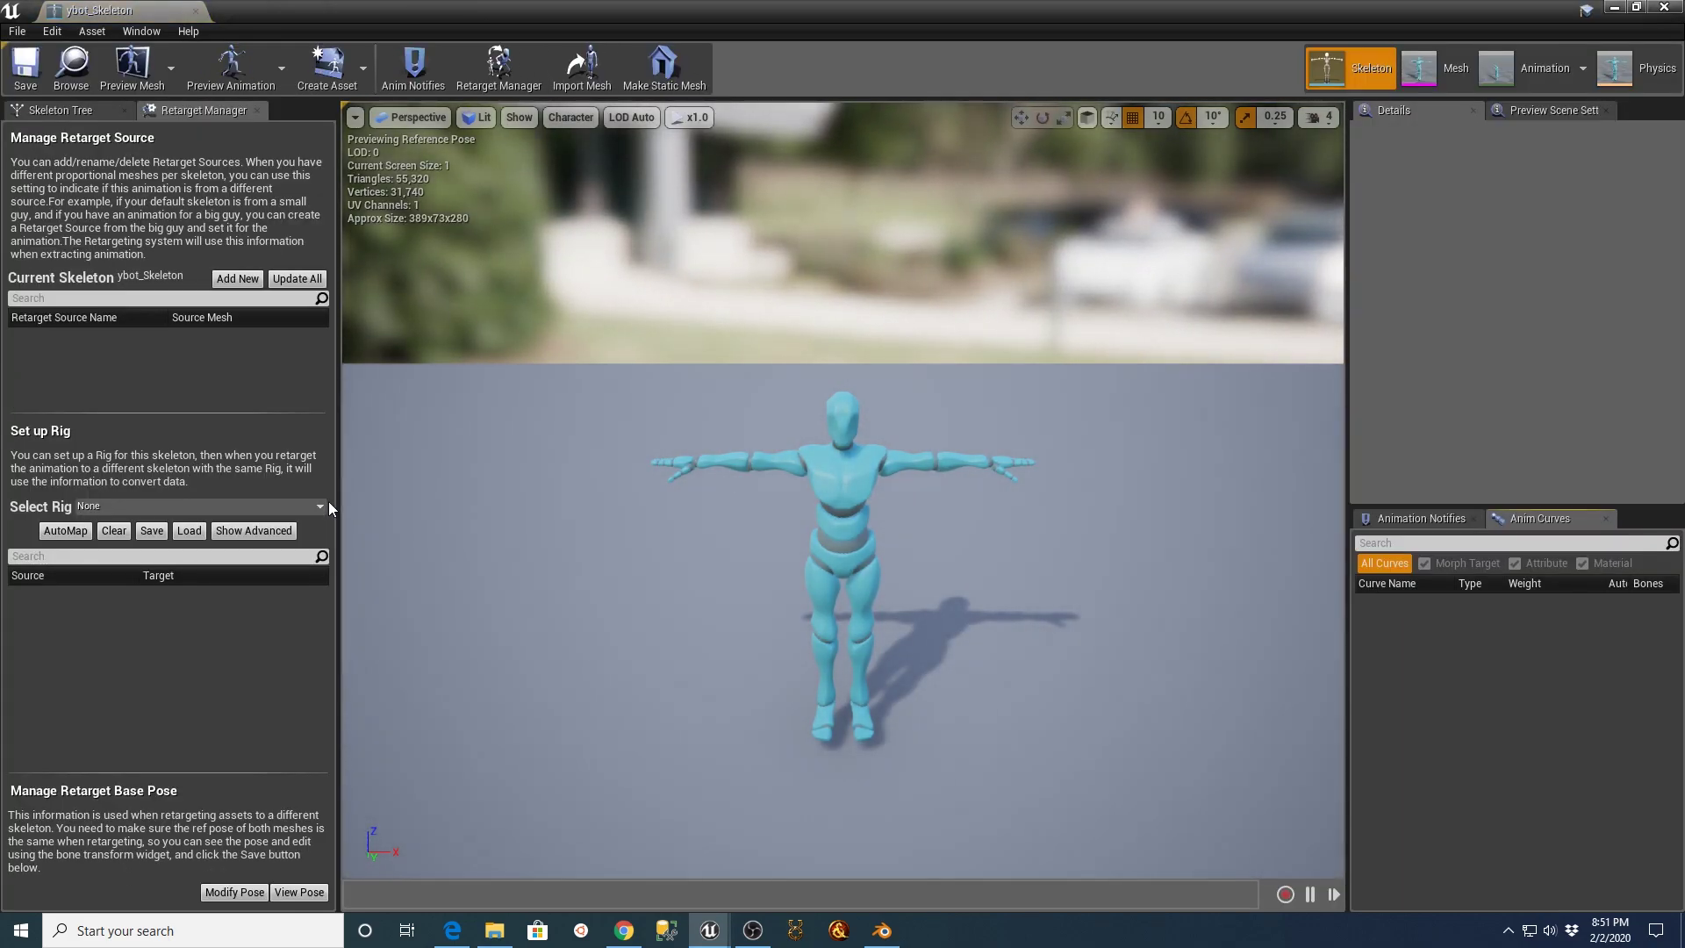
{"action": "left_click", "coordinate": [317, 507]}
{"action": "left_click", "coordinate": [200, 538]}
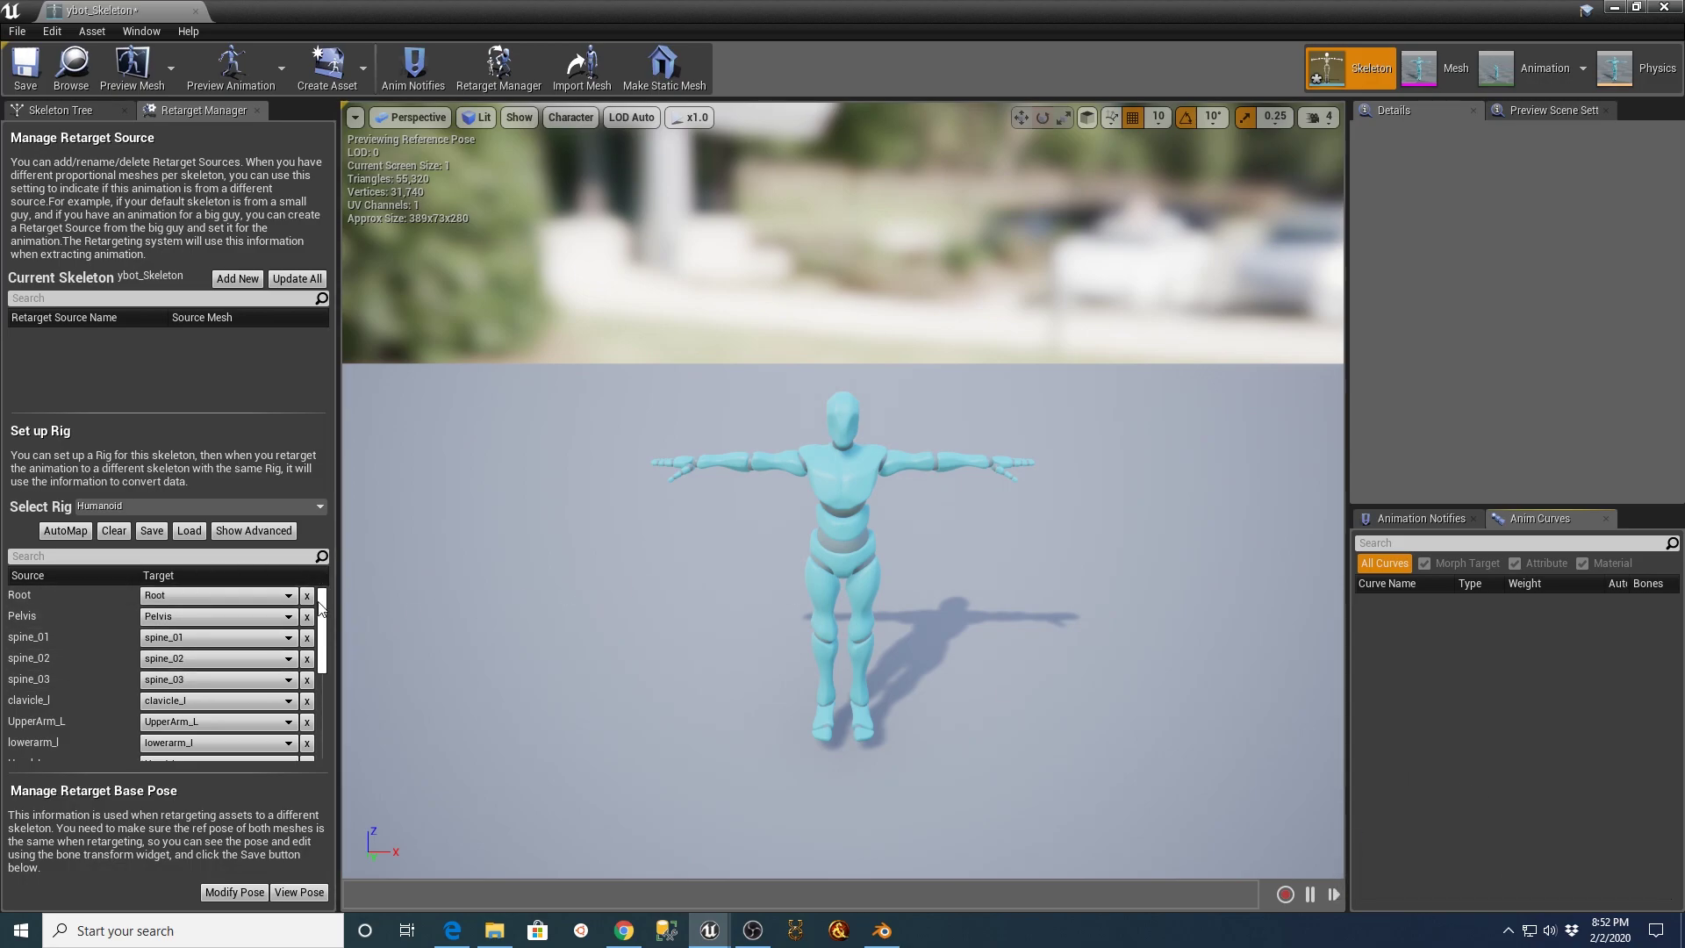
{"action": "left_click_drag", "start_coordinate": [322, 611], "coordinate": [338, 563]}
{"action": "left_click", "coordinate": [1555, 112]}
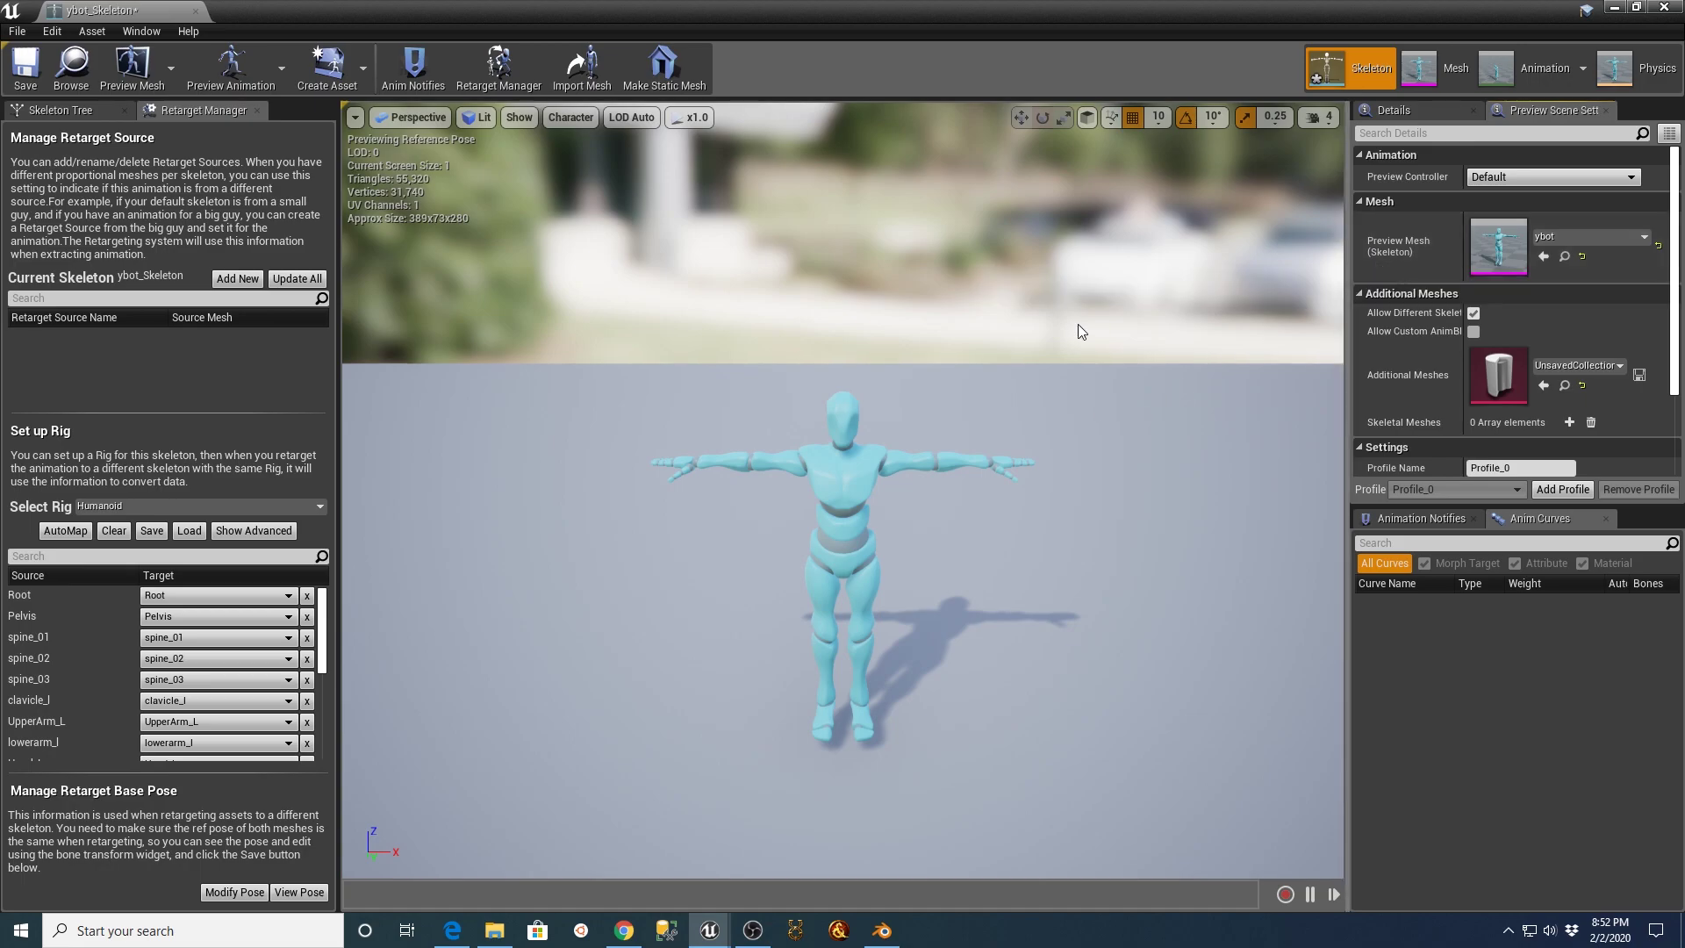
{"action": "left_click", "coordinate": [26, 67]}
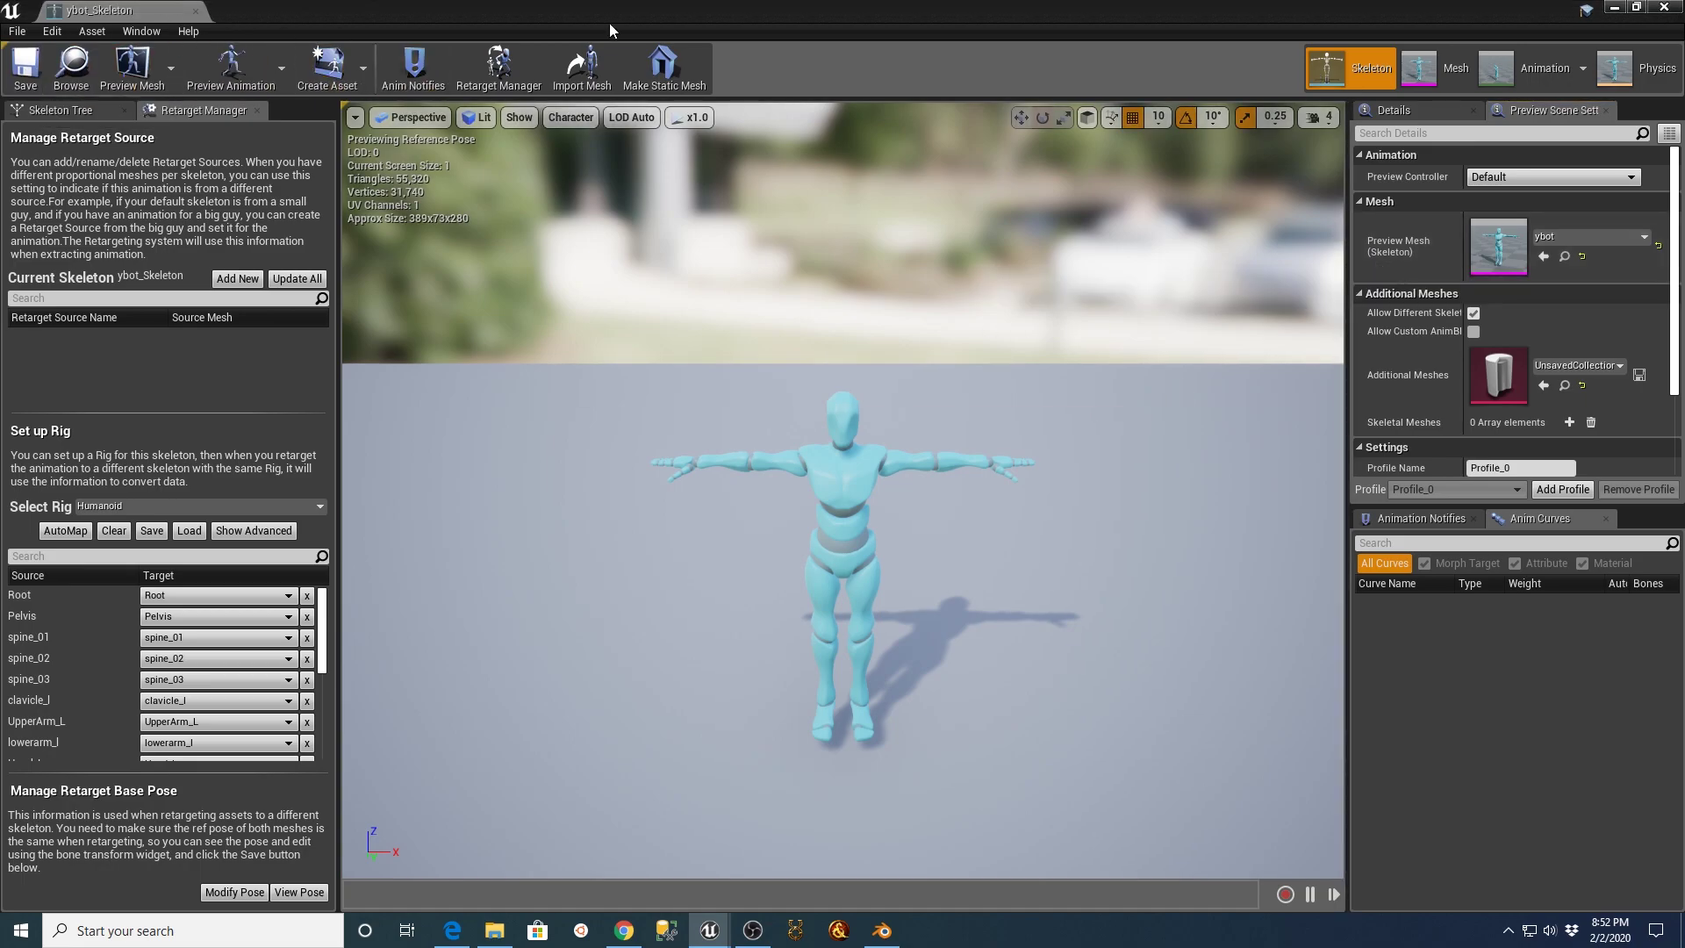
{"action": "left_click", "coordinate": [1664, 8]}
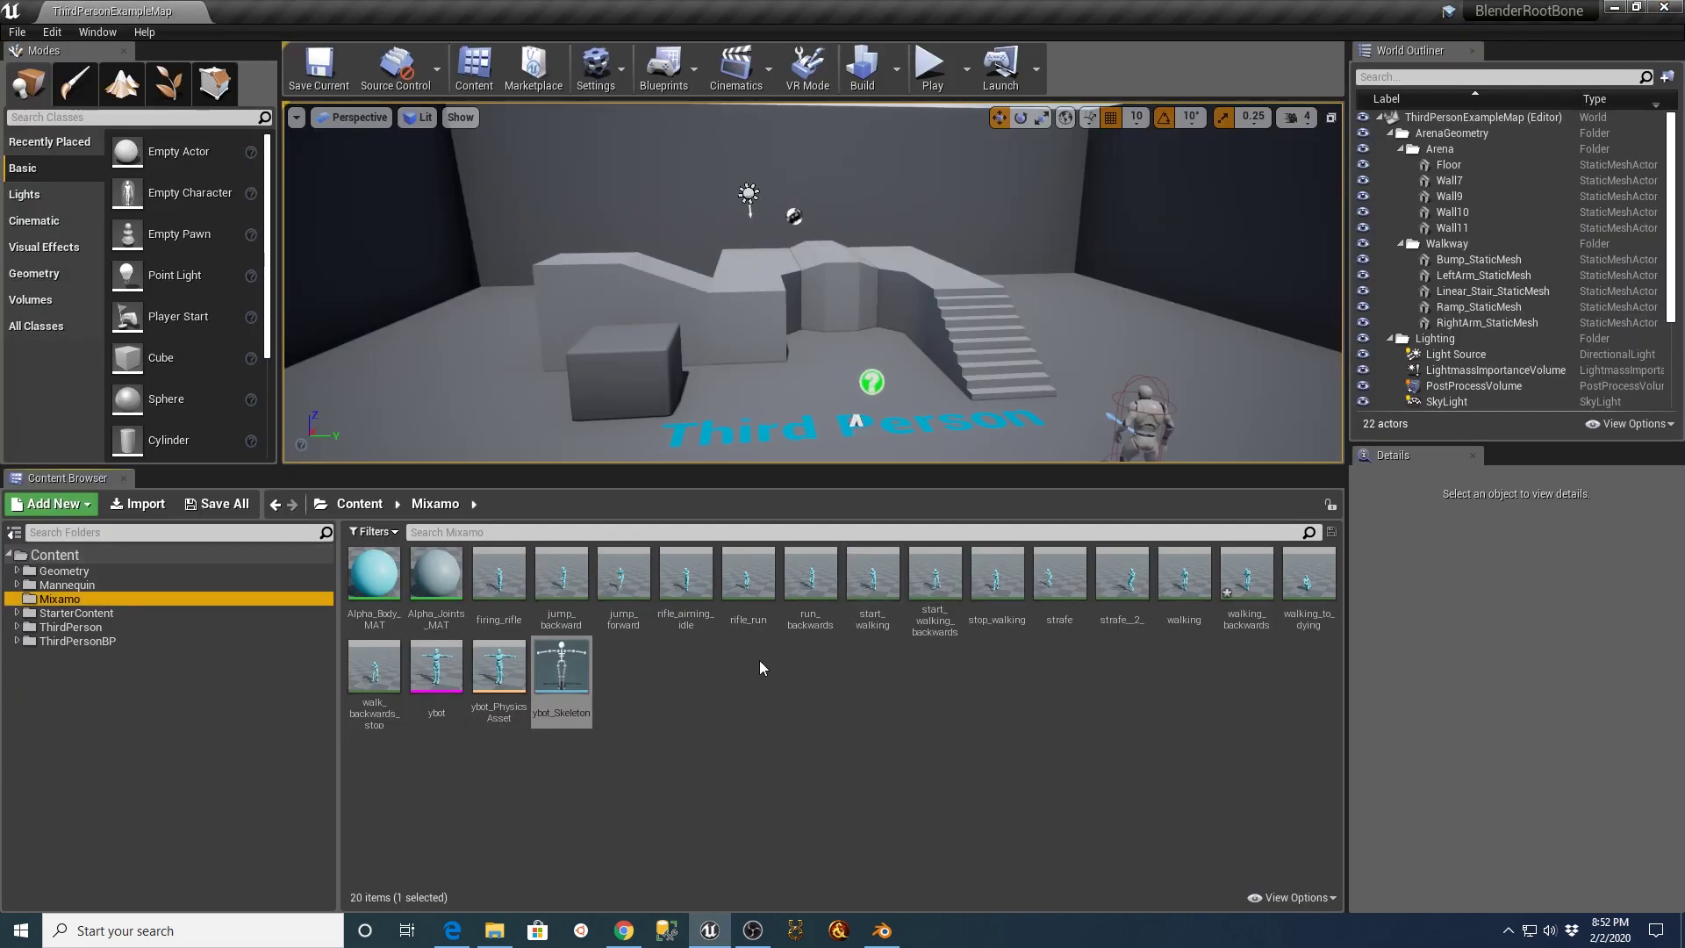
- Assign the Humanoid rig to UE4_Mannequin_Skeleton from Mannequin/Character/Mesh and save it
{"action": "left_click", "coordinate": [16, 583]}
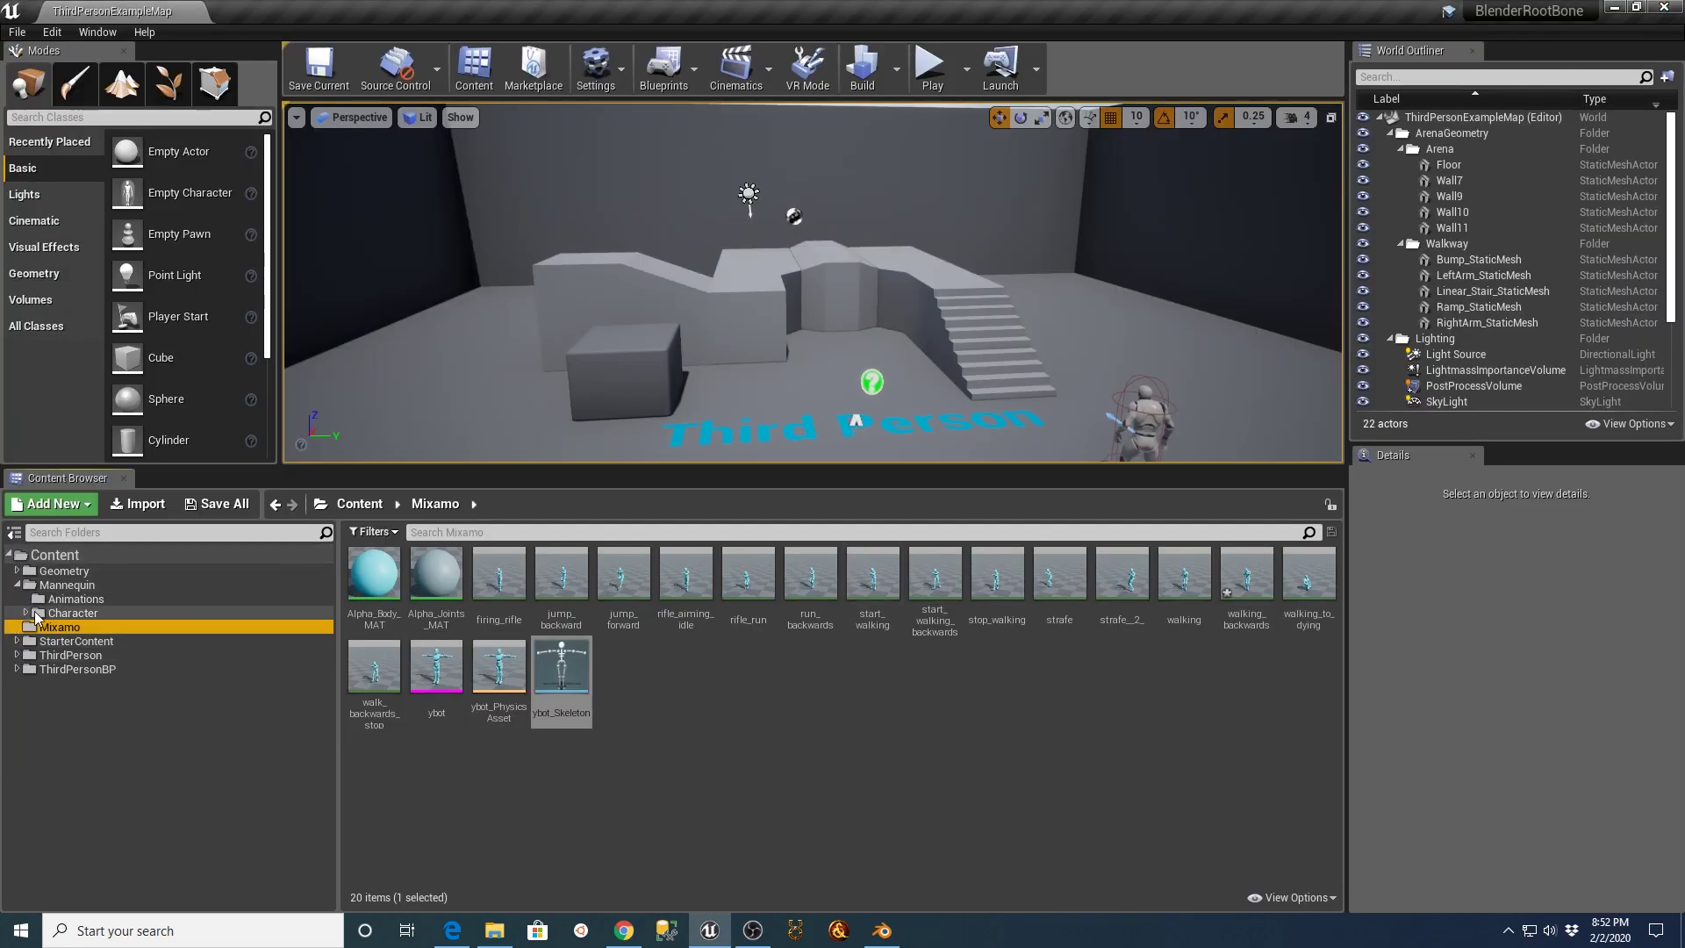
{"action": "left_click", "coordinate": [27, 614]}
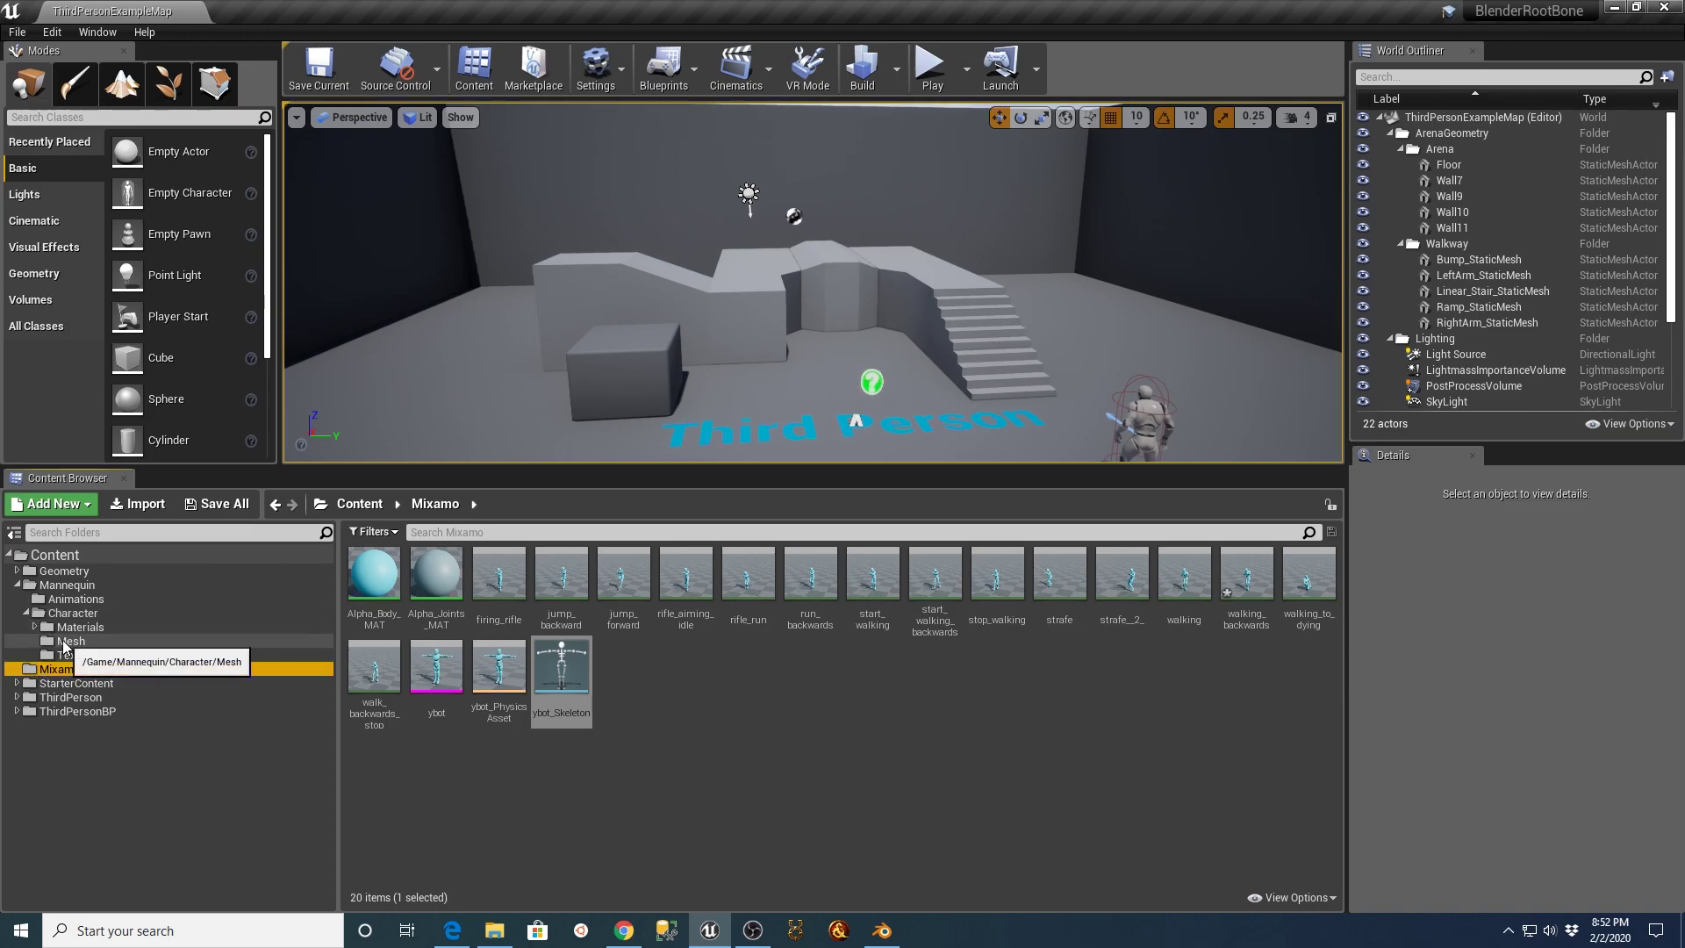
{"action": "left_click", "coordinate": [68, 642]}
{"action": "double_click", "coordinate": [509, 580]}
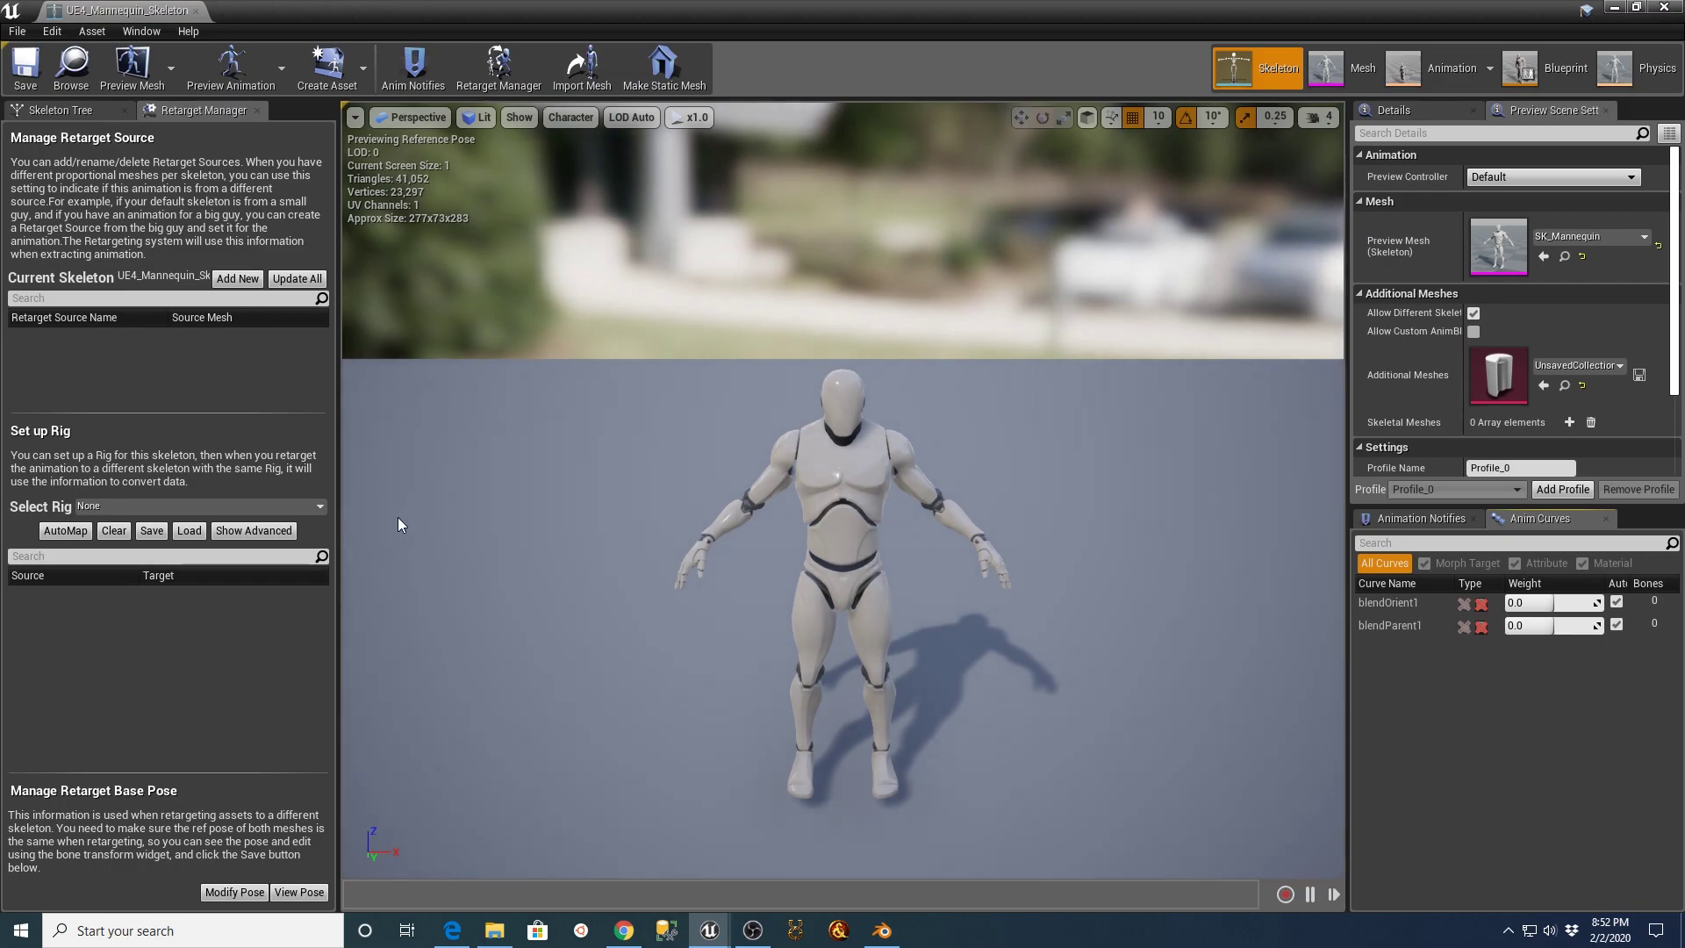
{"action": "left_click", "coordinate": [321, 508]}
{"action": "left_click", "coordinate": [207, 535]}
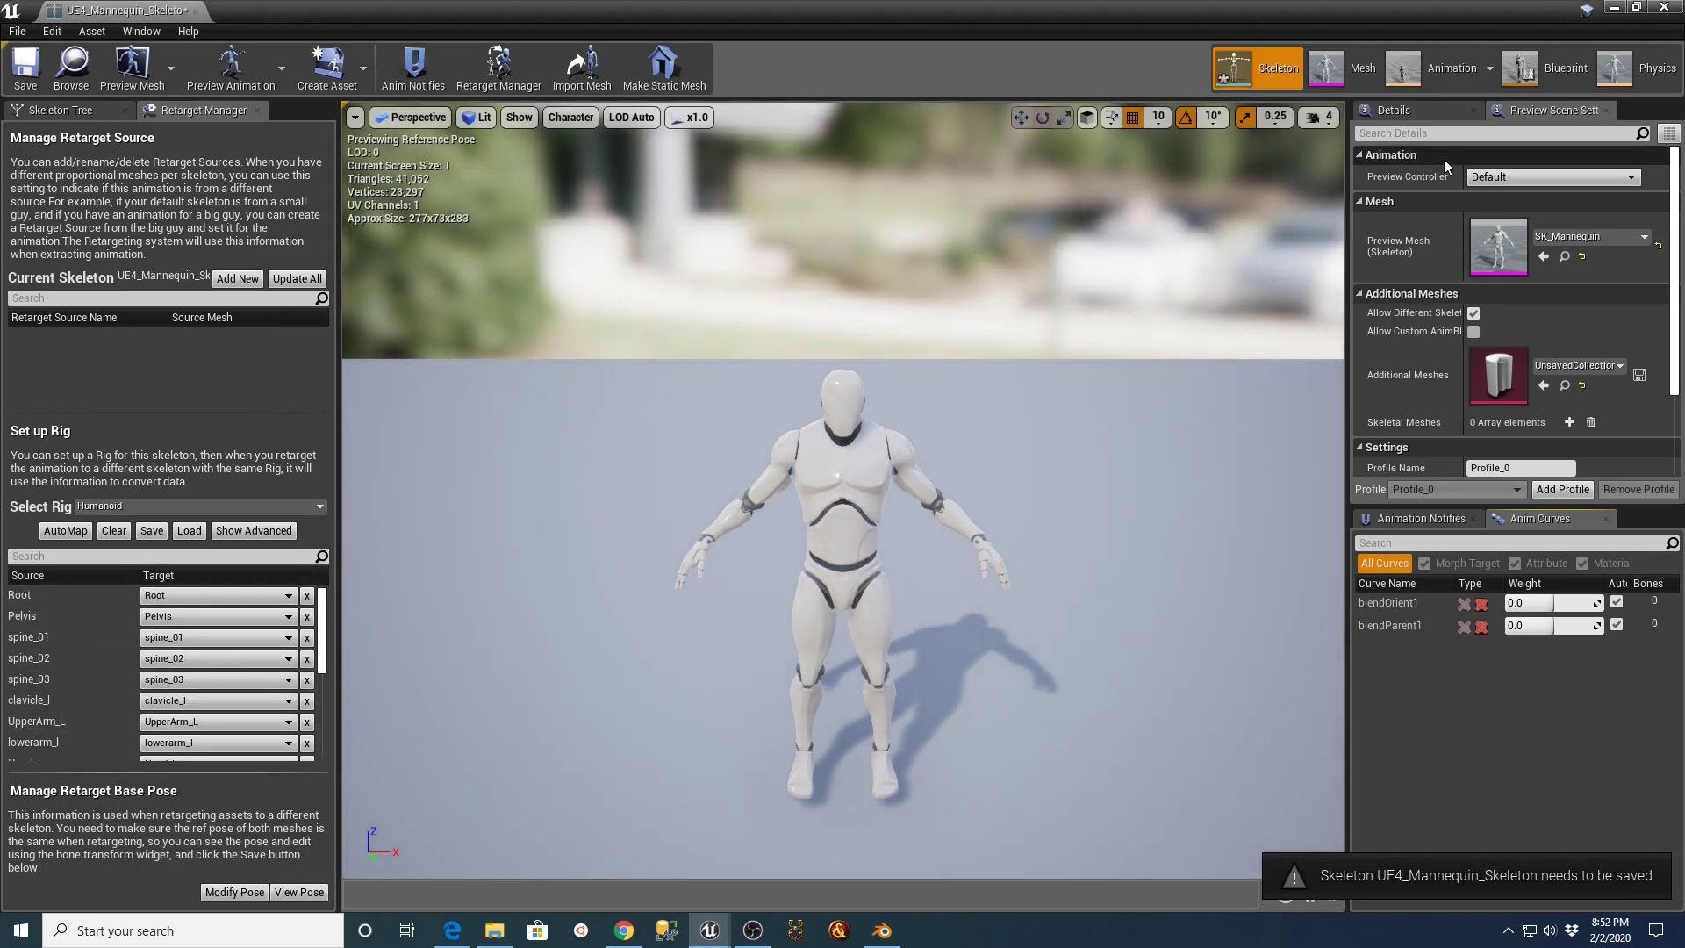
{"action": "left_click", "coordinate": [25, 75]}
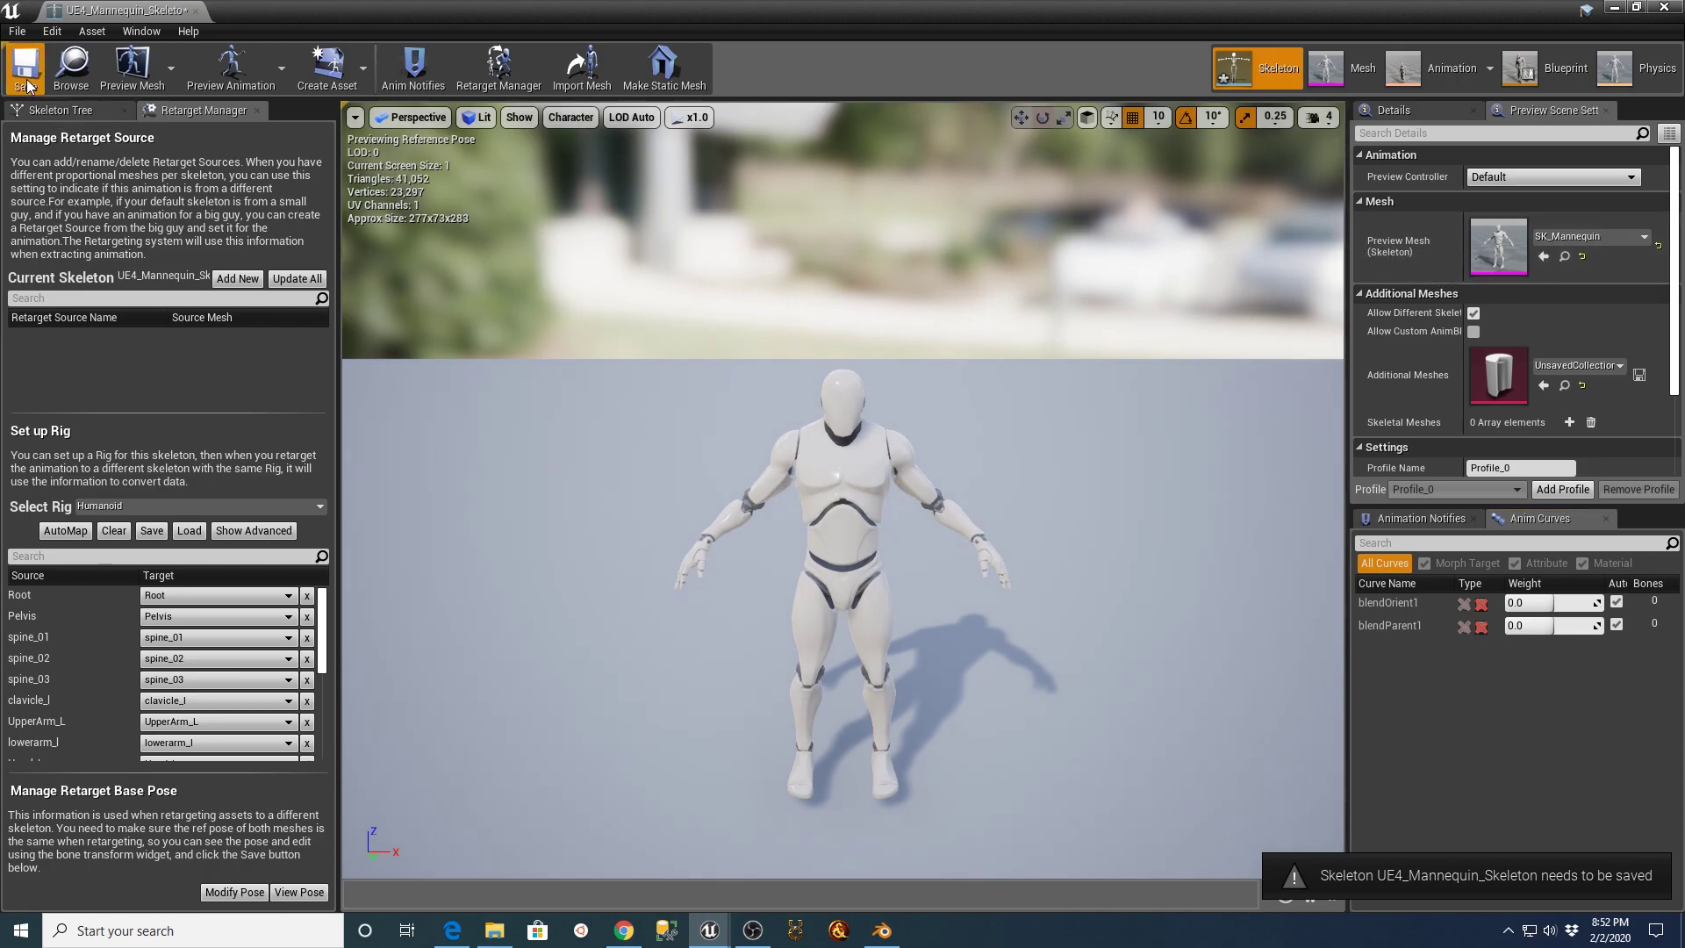
- Rotate the mannequin's right upper arm and forearm bones to raise the arm horizontally into a T-pose
{"action": "left_click", "coordinate": [779, 441]}
{"action": "key", "text": "e"}
{"action": "left_click_drag", "start_coordinate": [758, 376], "coordinate": [919, 427]}
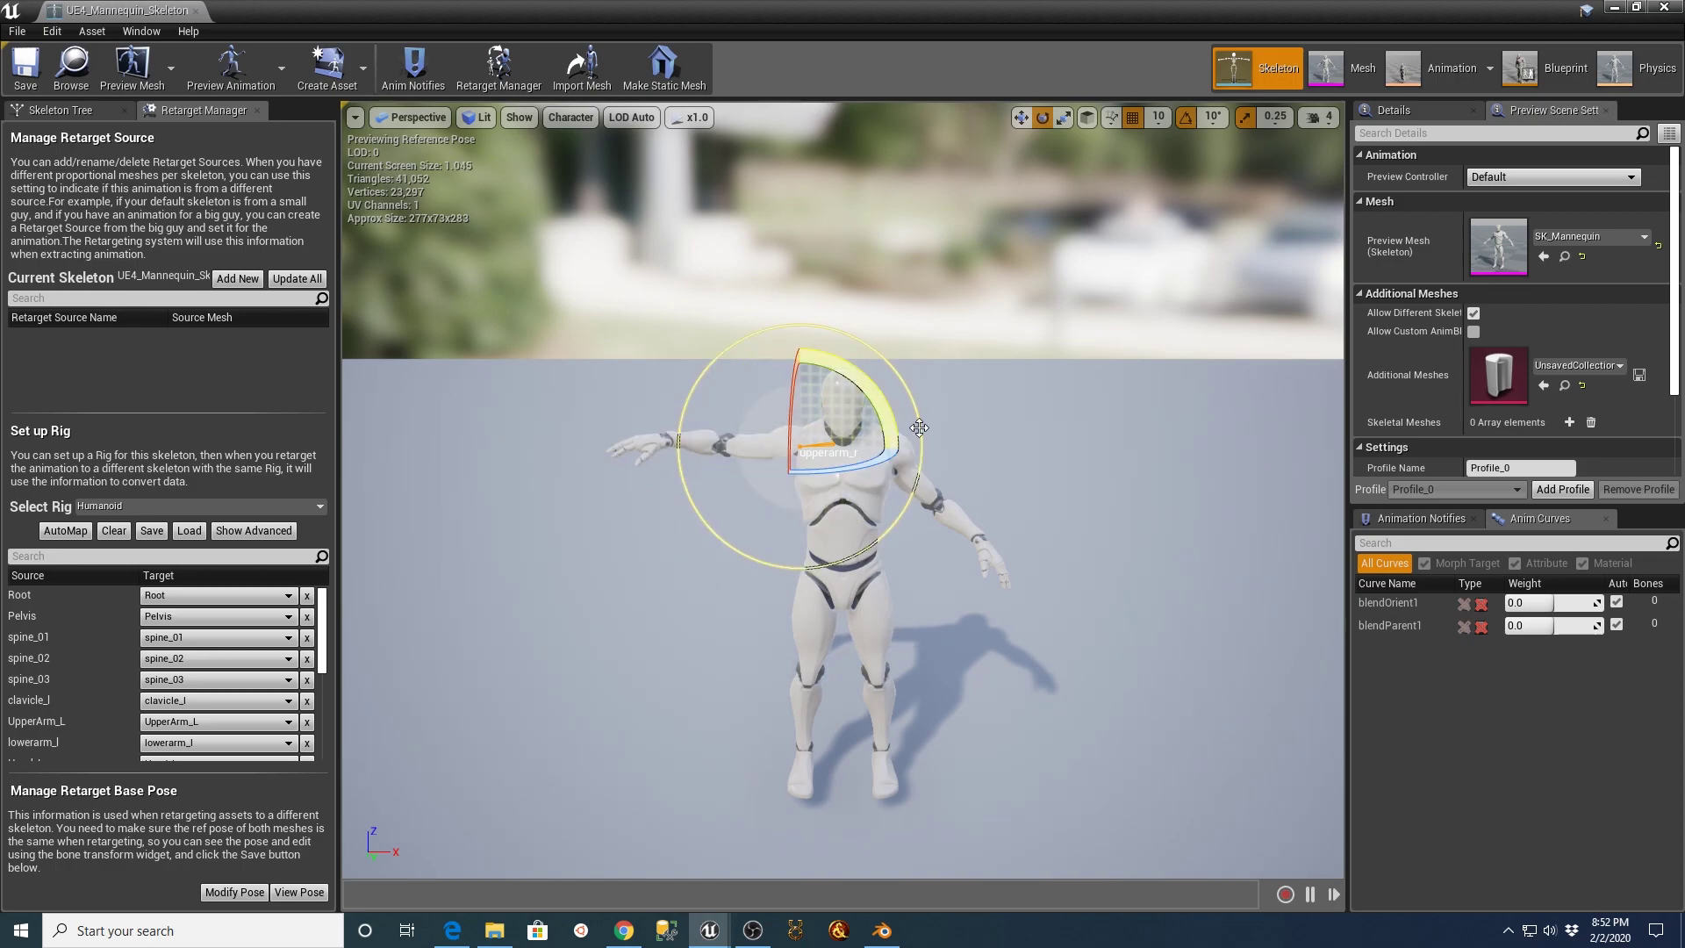
{"action": "left_click", "coordinate": [692, 444]}
{"action": "left_click_drag", "start_coordinate": [687, 384], "coordinate": [735, 404]}
{"action": "left_click_drag", "start_coordinate": [723, 468], "coordinate": [629, 469]}
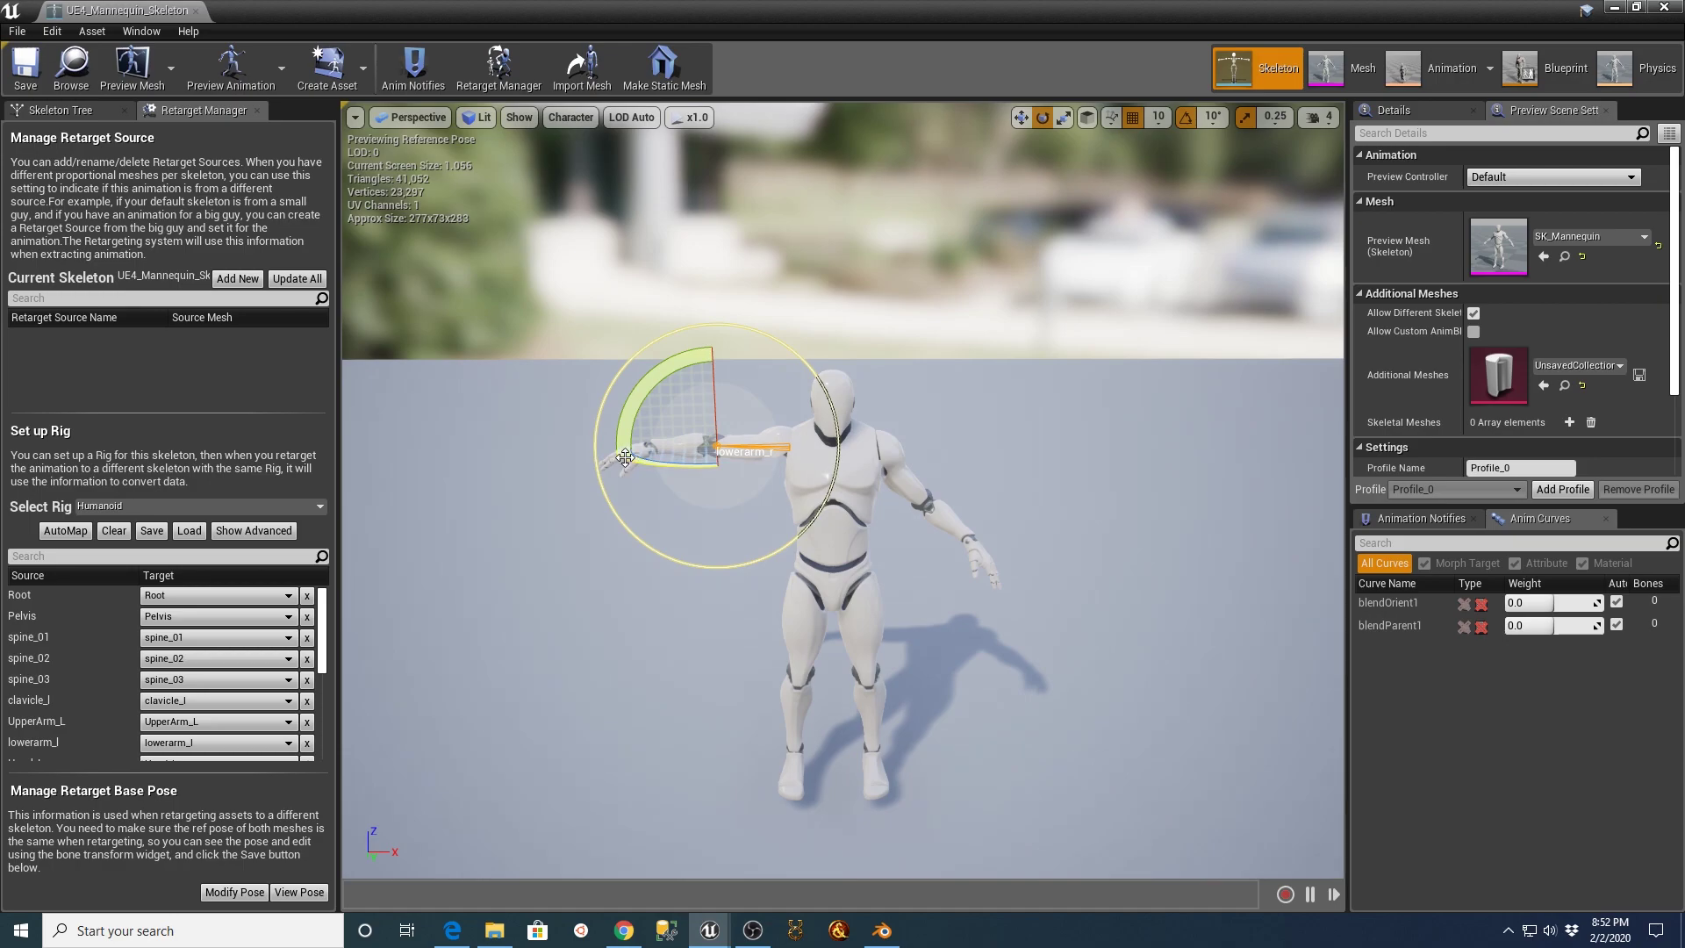
- Rotate the mannequin's left upper arm and forearm bones to match the horizontal right arm, and deselect the bone
{"action": "left_click", "coordinate": [899, 453]}
{"action": "left_click_drag", "start_coordinate": [940, 420], "coordinate": [885, 440]}
{"action": "left_click", "coordinate": [904, 430]}
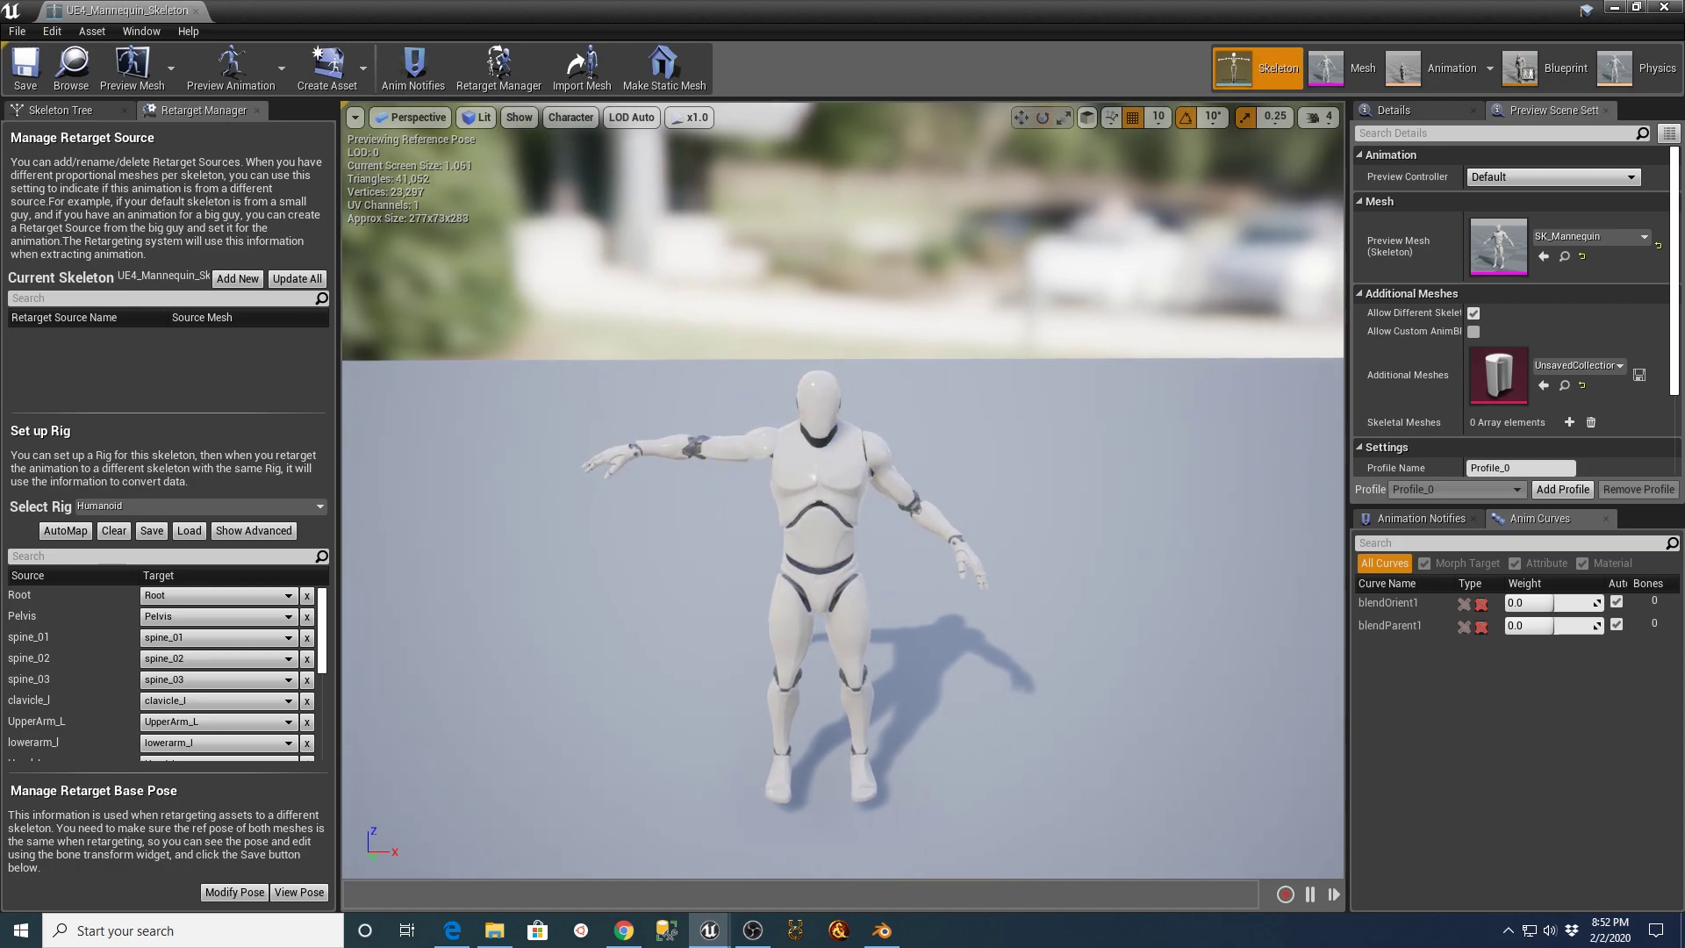
{"action": "left_click", "coordinate": [864, 433]}
{"action": "left_click_drag", "start_coordinate": [876, 372], "coordinate": [991, 447]}
{"action": "left_click", "coordinate": [956, 441]}
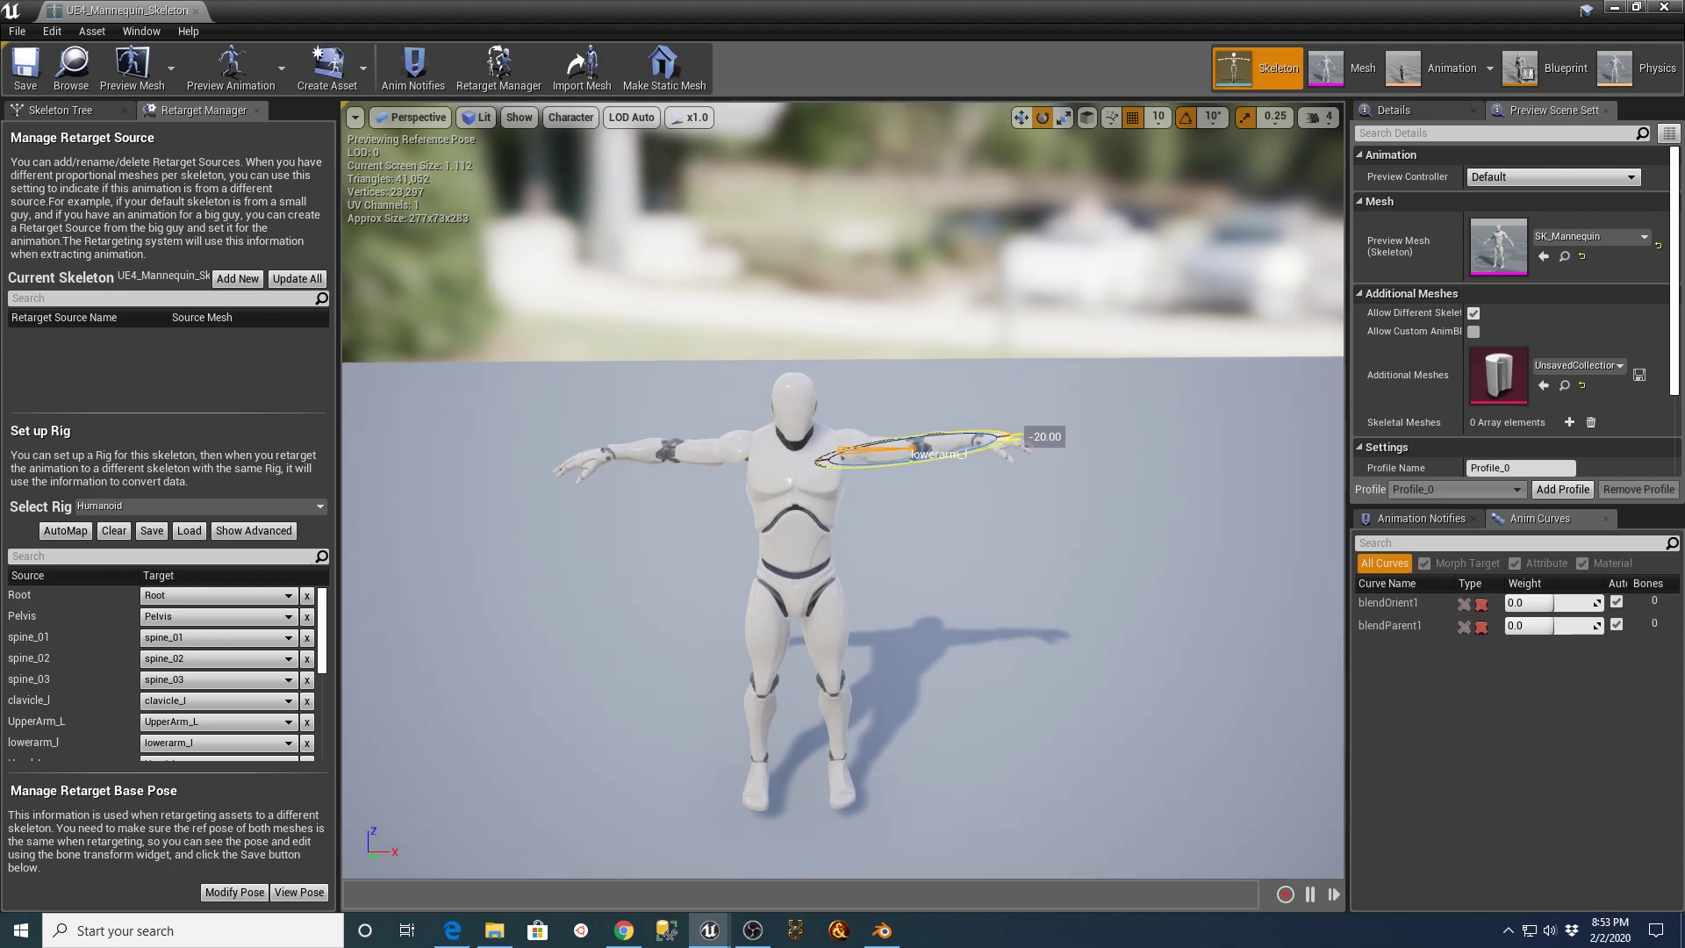
{"action": "left_click_drag", "start_coordinate": [991, 448], "coordinate": [1109, 440]}
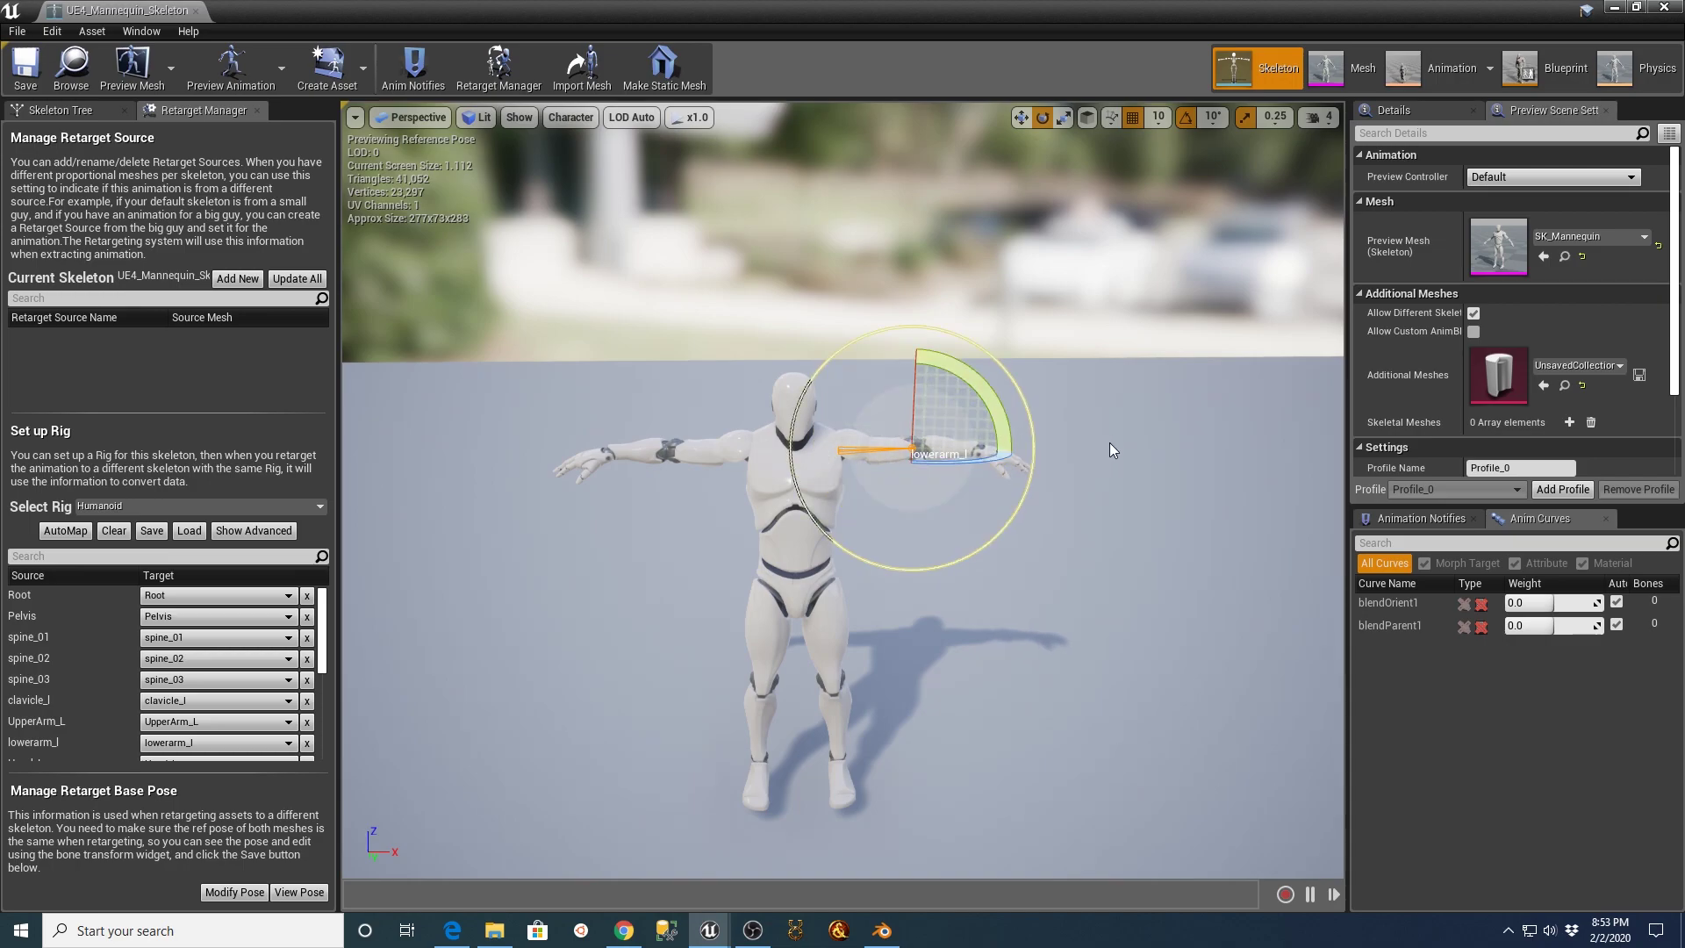
{"action": "left_click", "coordinate": [805, 491]}
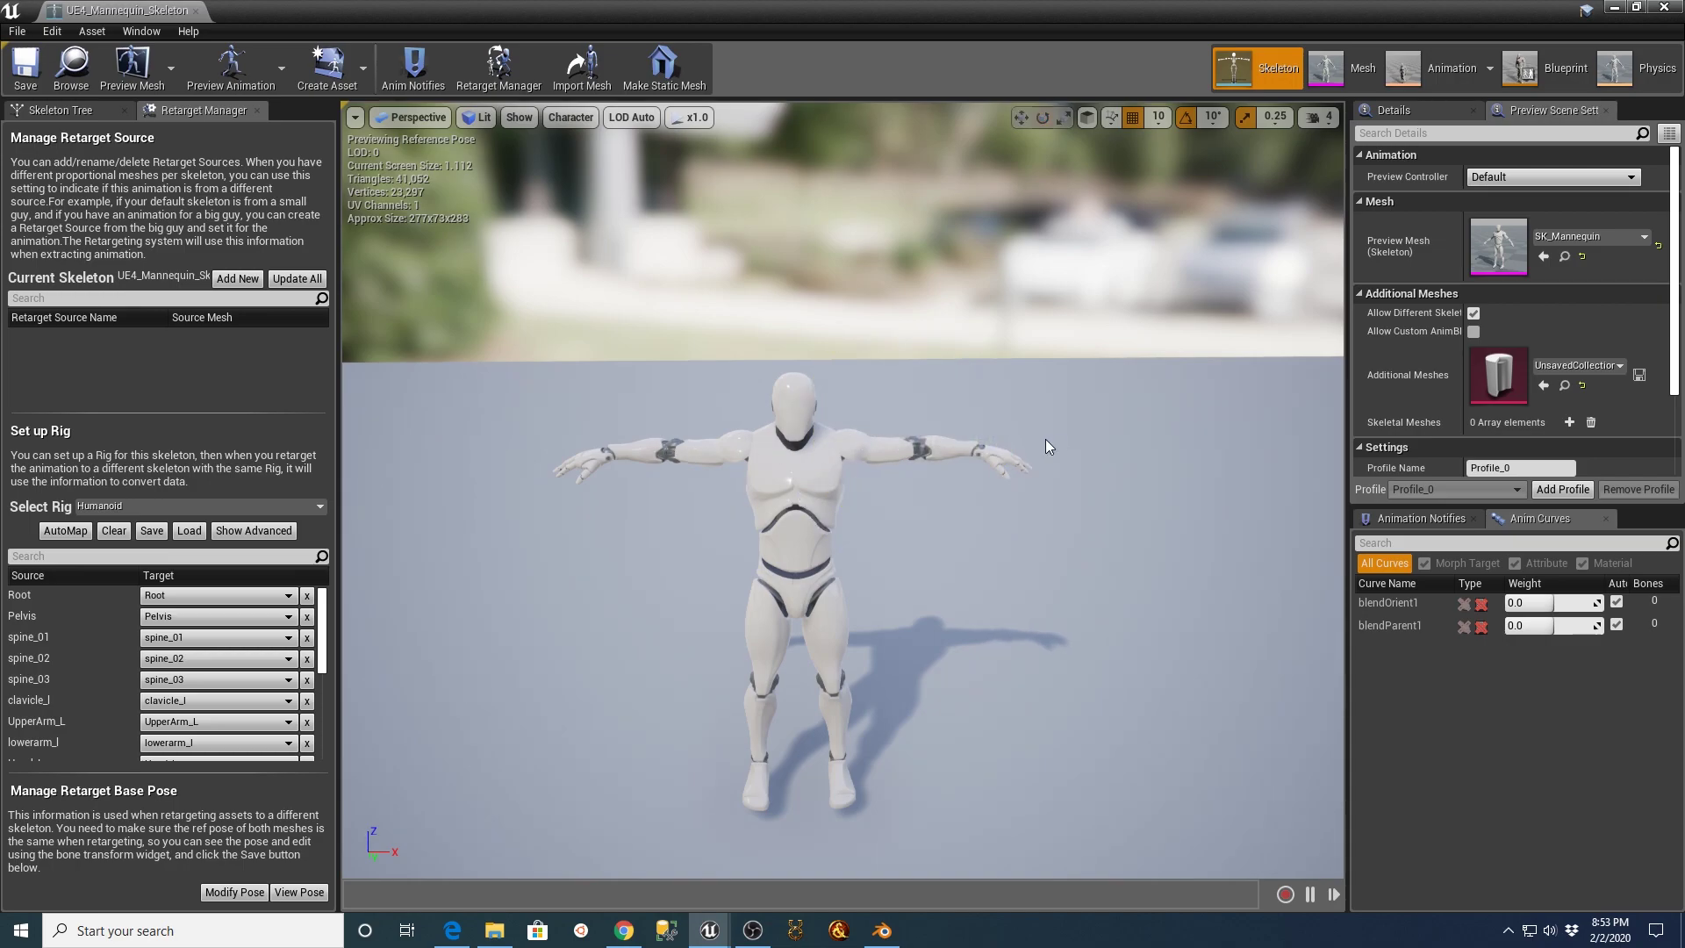
- Set the mannequin's current T-pose as its retarget base pose, then save and close the skeleton
{"action": "left_click", "coordinate": [234, 892]}
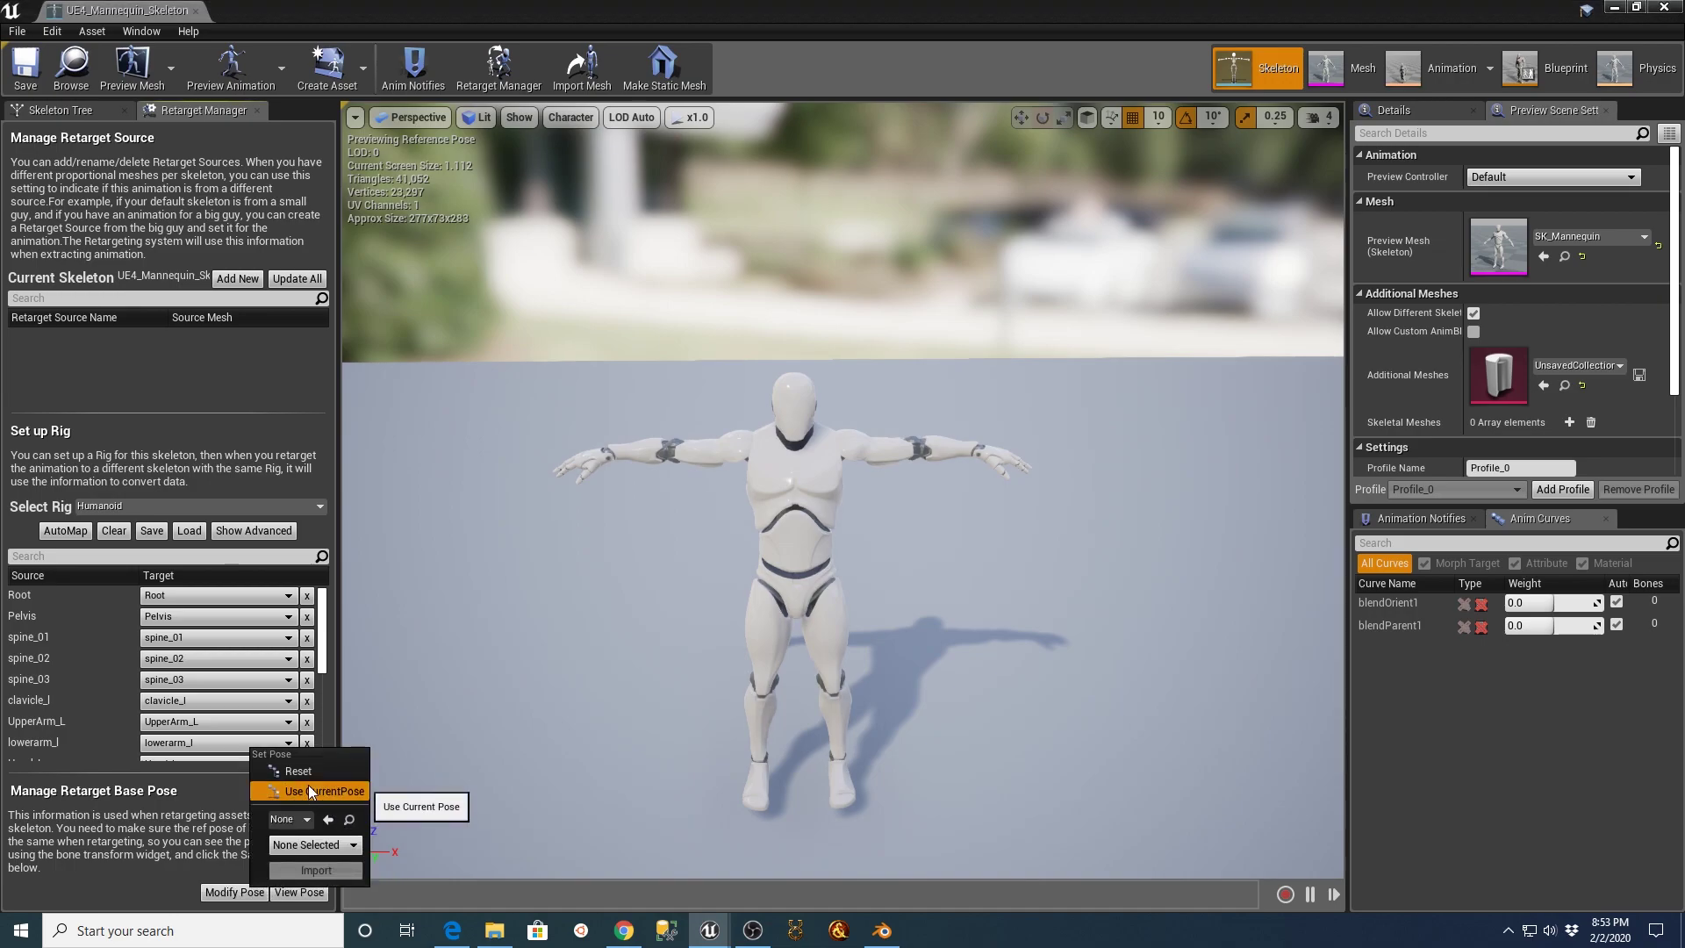
{"action": "left_click", "coordinate": [311, 791]}
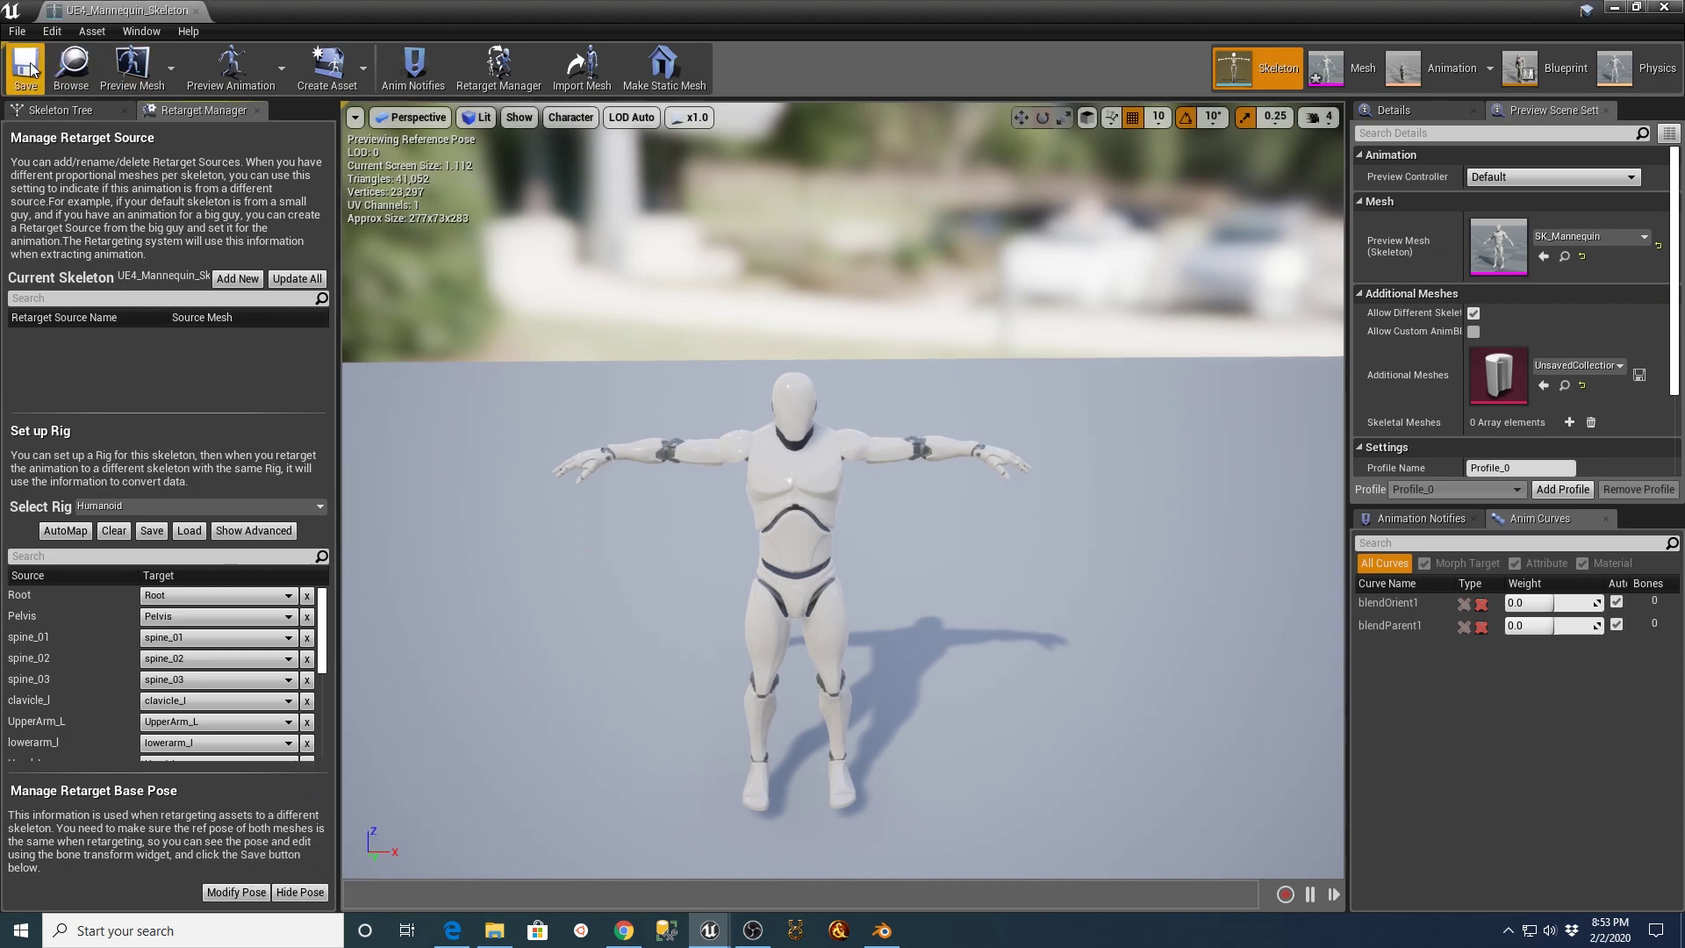
{"action": "left_click", "coordinate": [195, 10]}
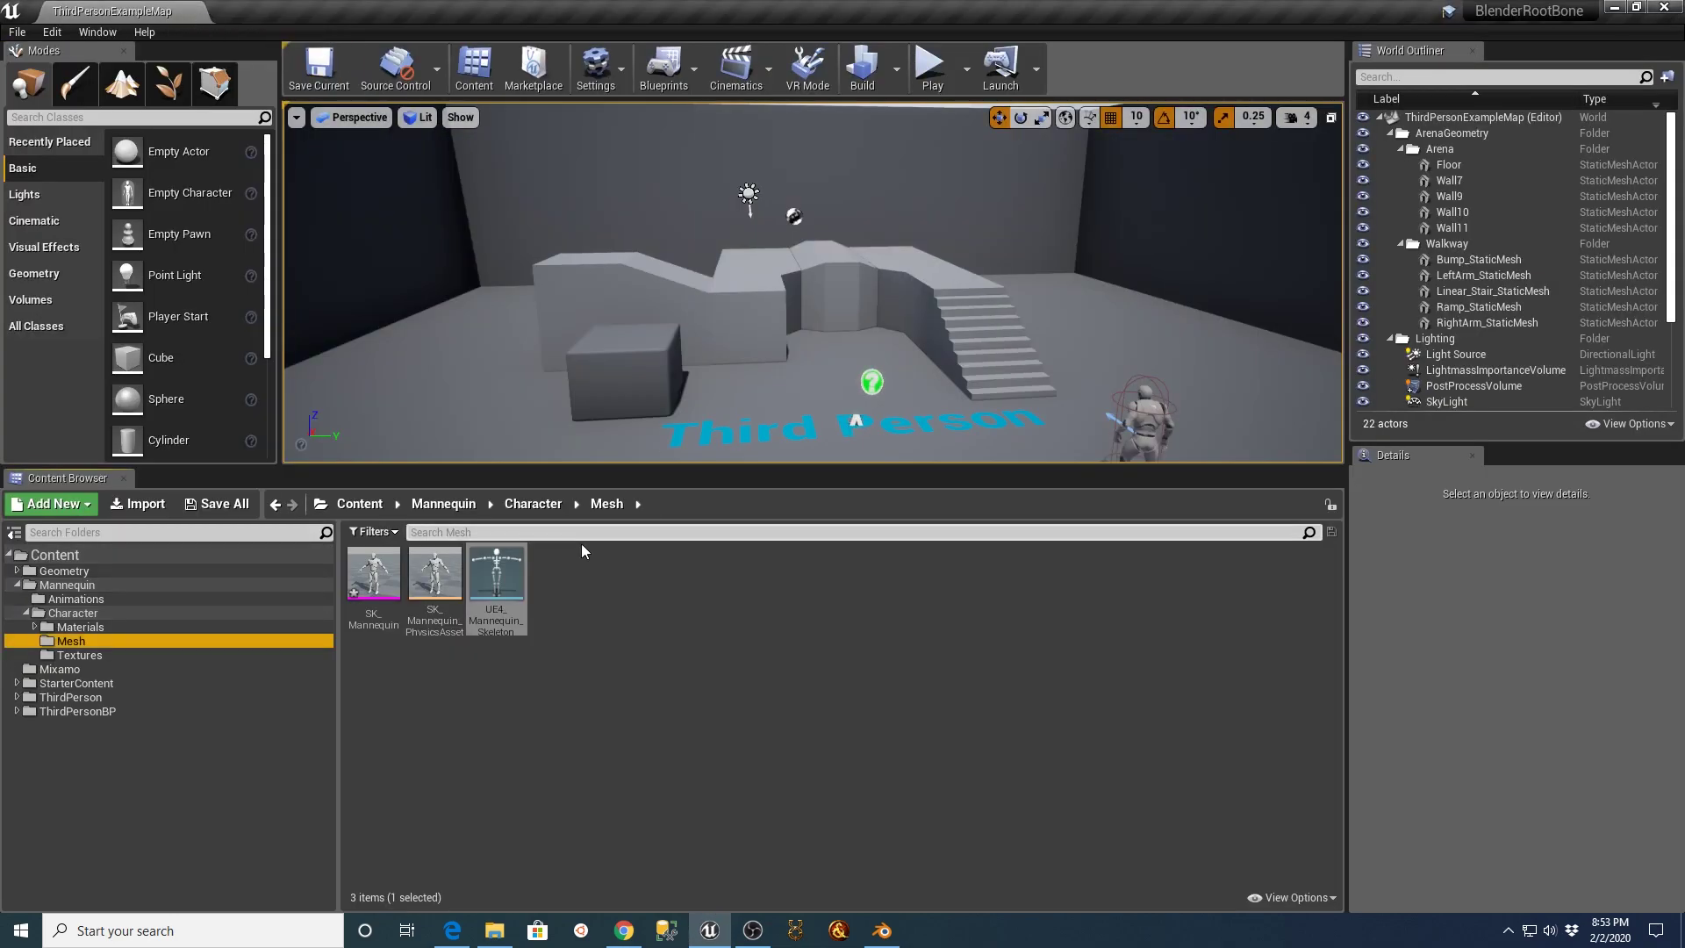
- Set up a duplicate-and-retarget of run_backwards from the Mixamo folder to UE4_Mannequin_Skeleton, with the name prefix mx_
{"action": "left_click", "coordinate": [54, 670]}
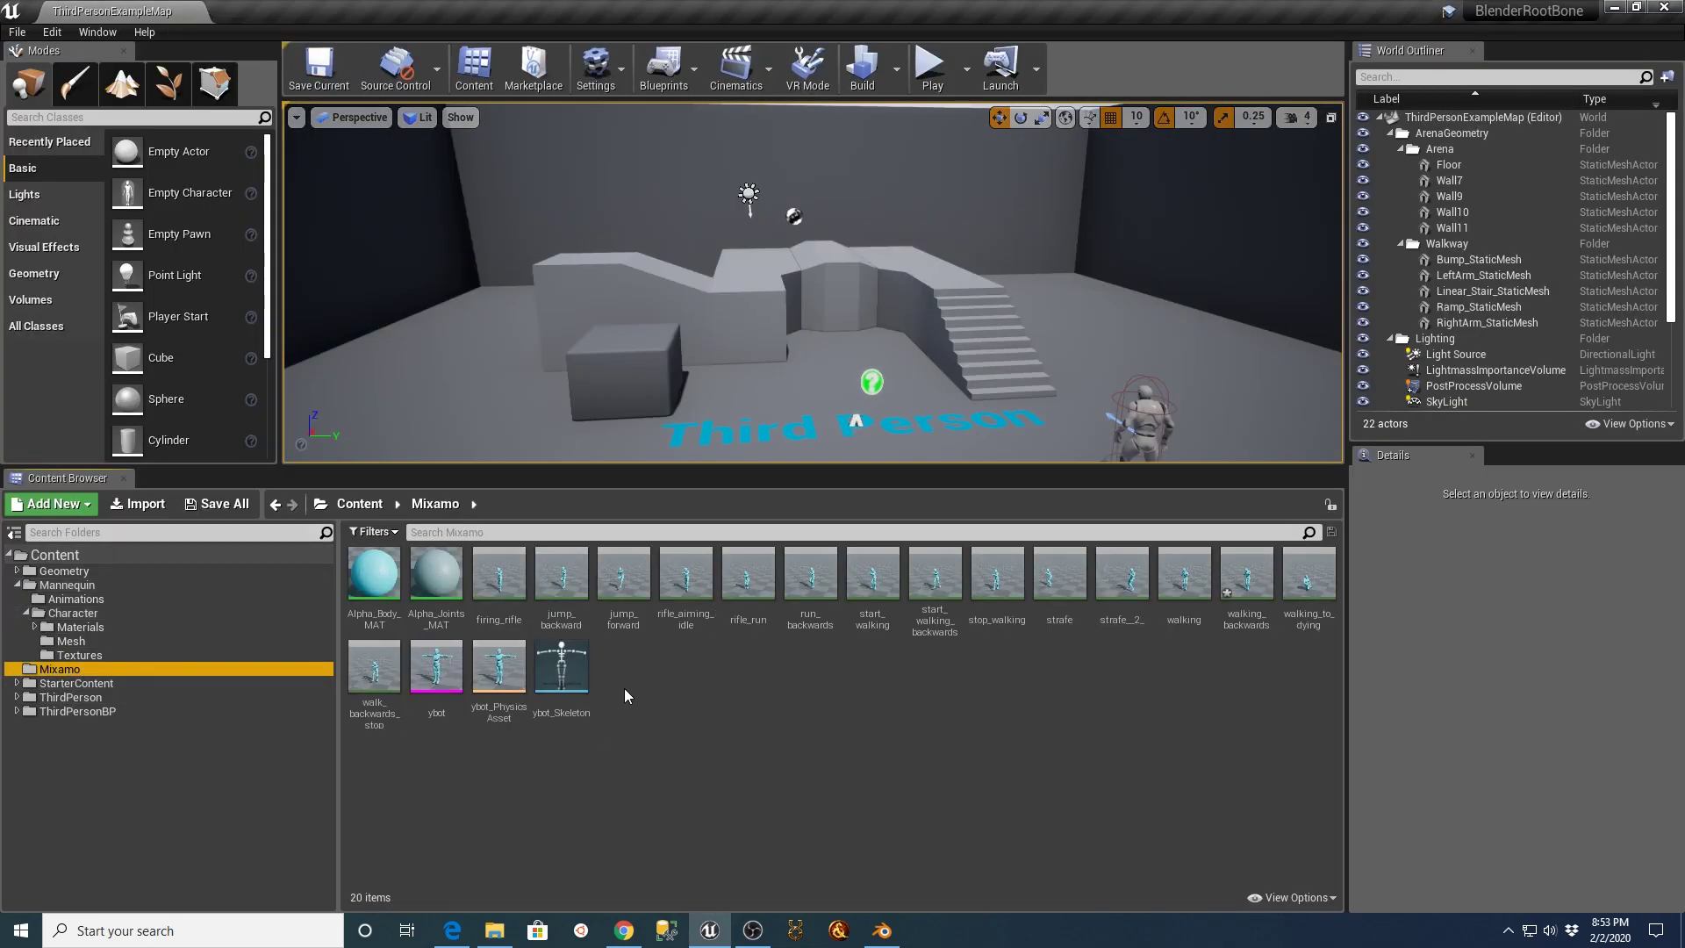
{"action": "left_click", "coordinate": [810, 579]}
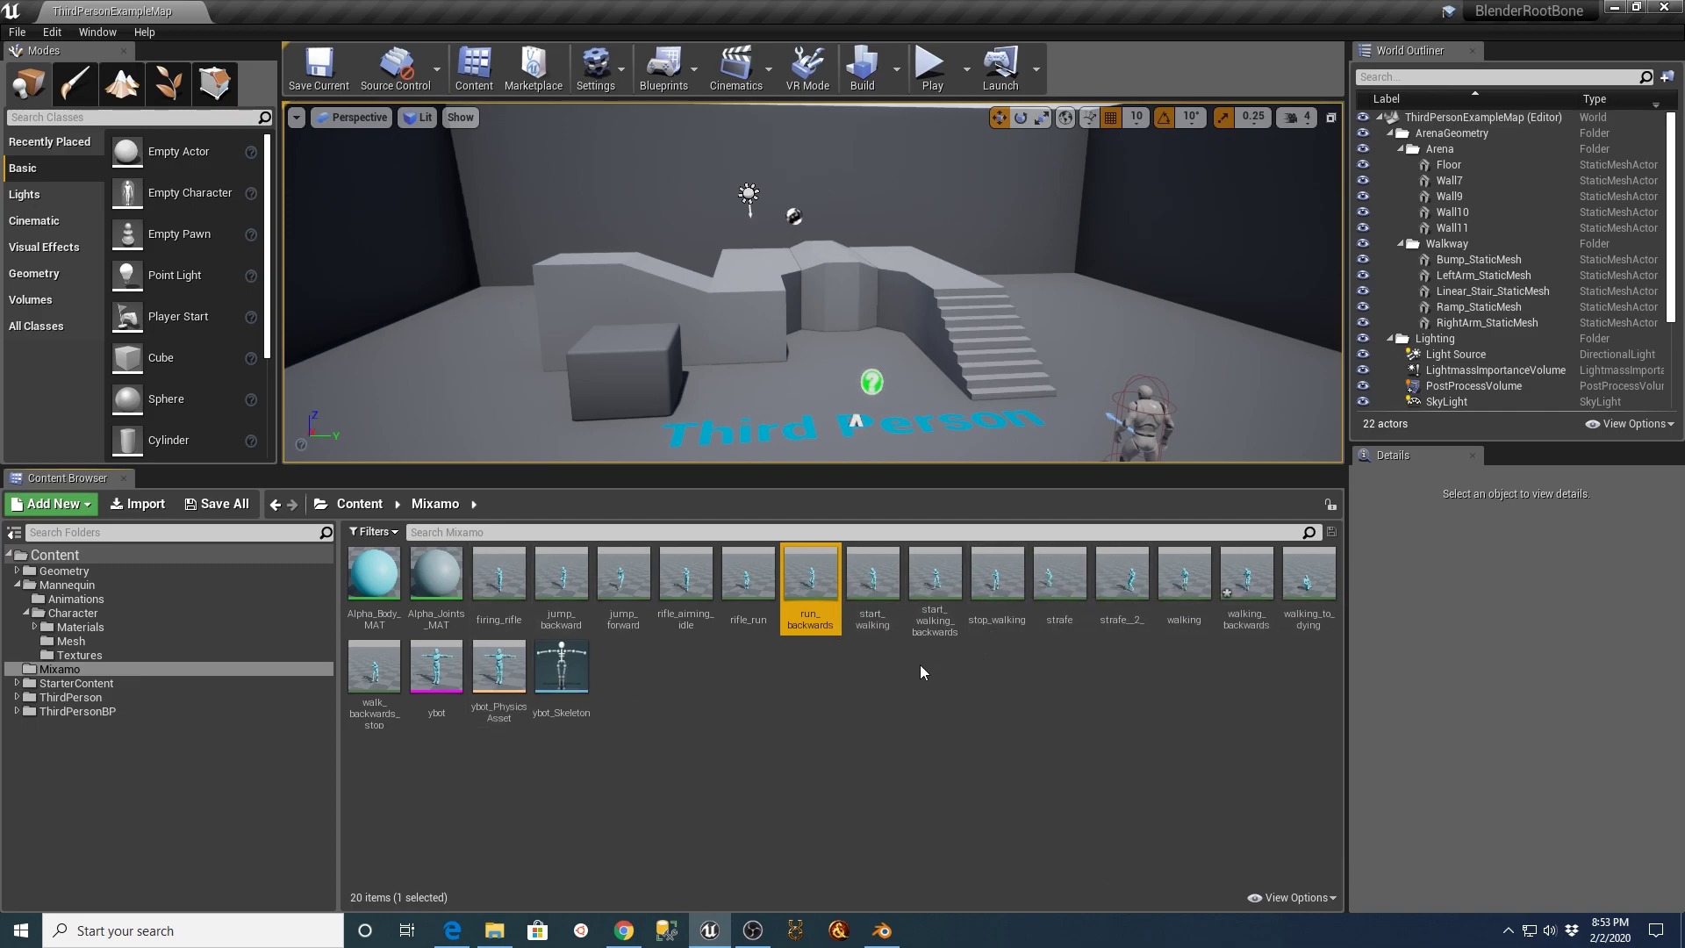
{"action": "right_click", "coordinate": [818, 581]}
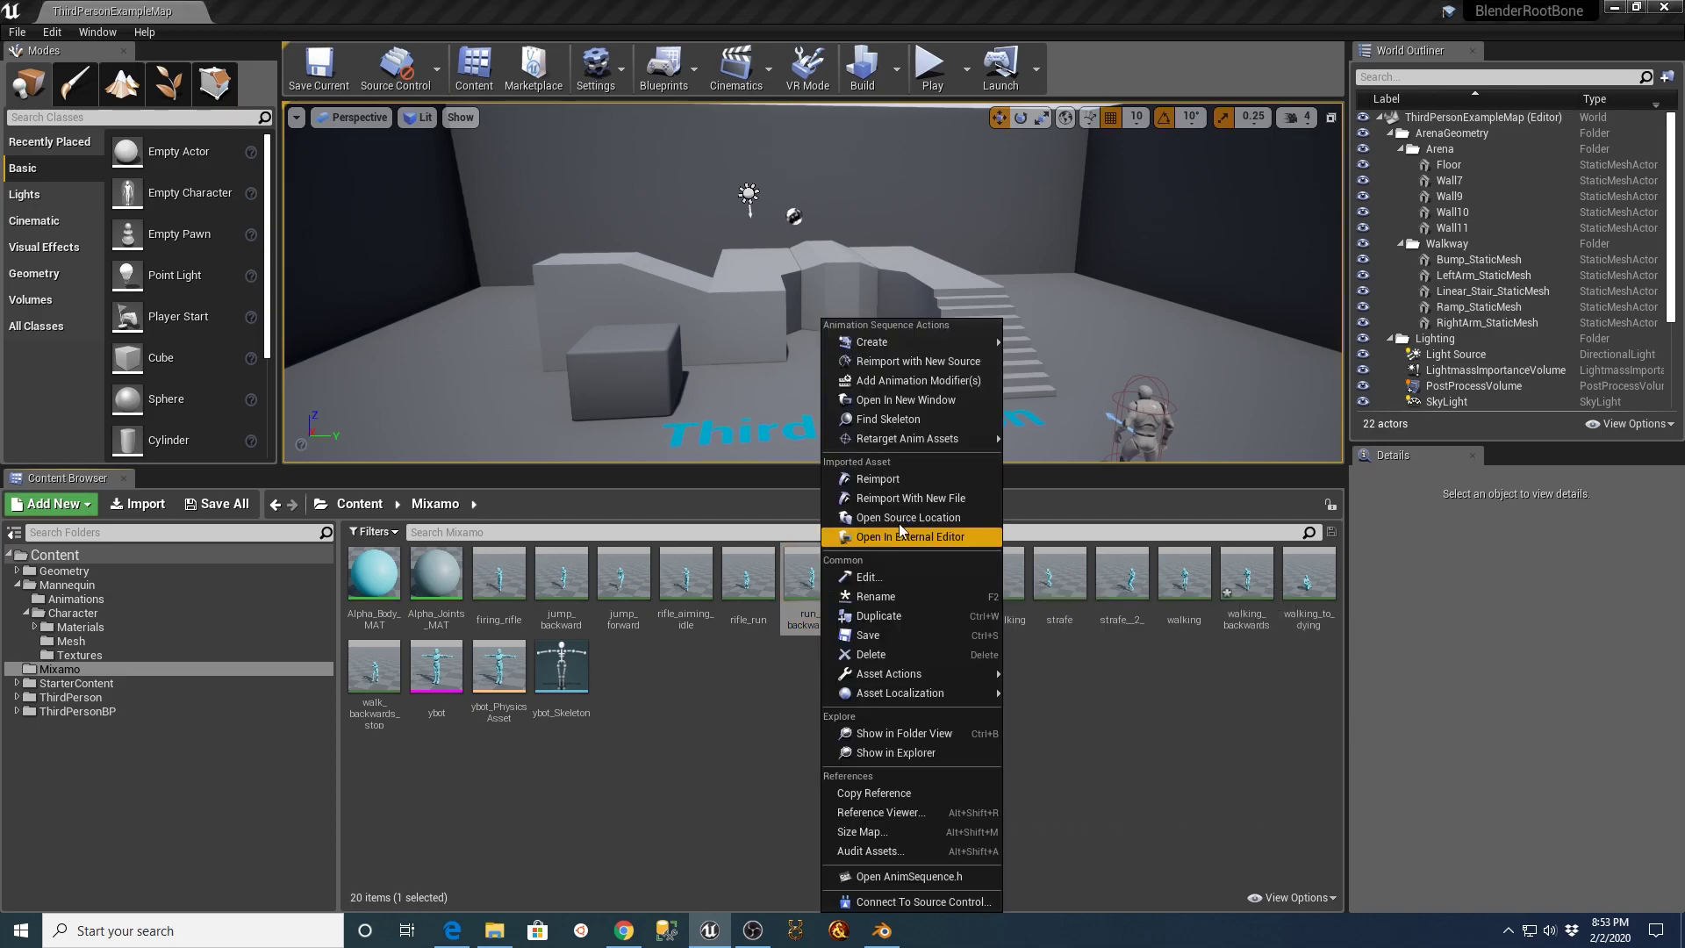
{"action": "mouse_move", "coordinate": [913, 437]}
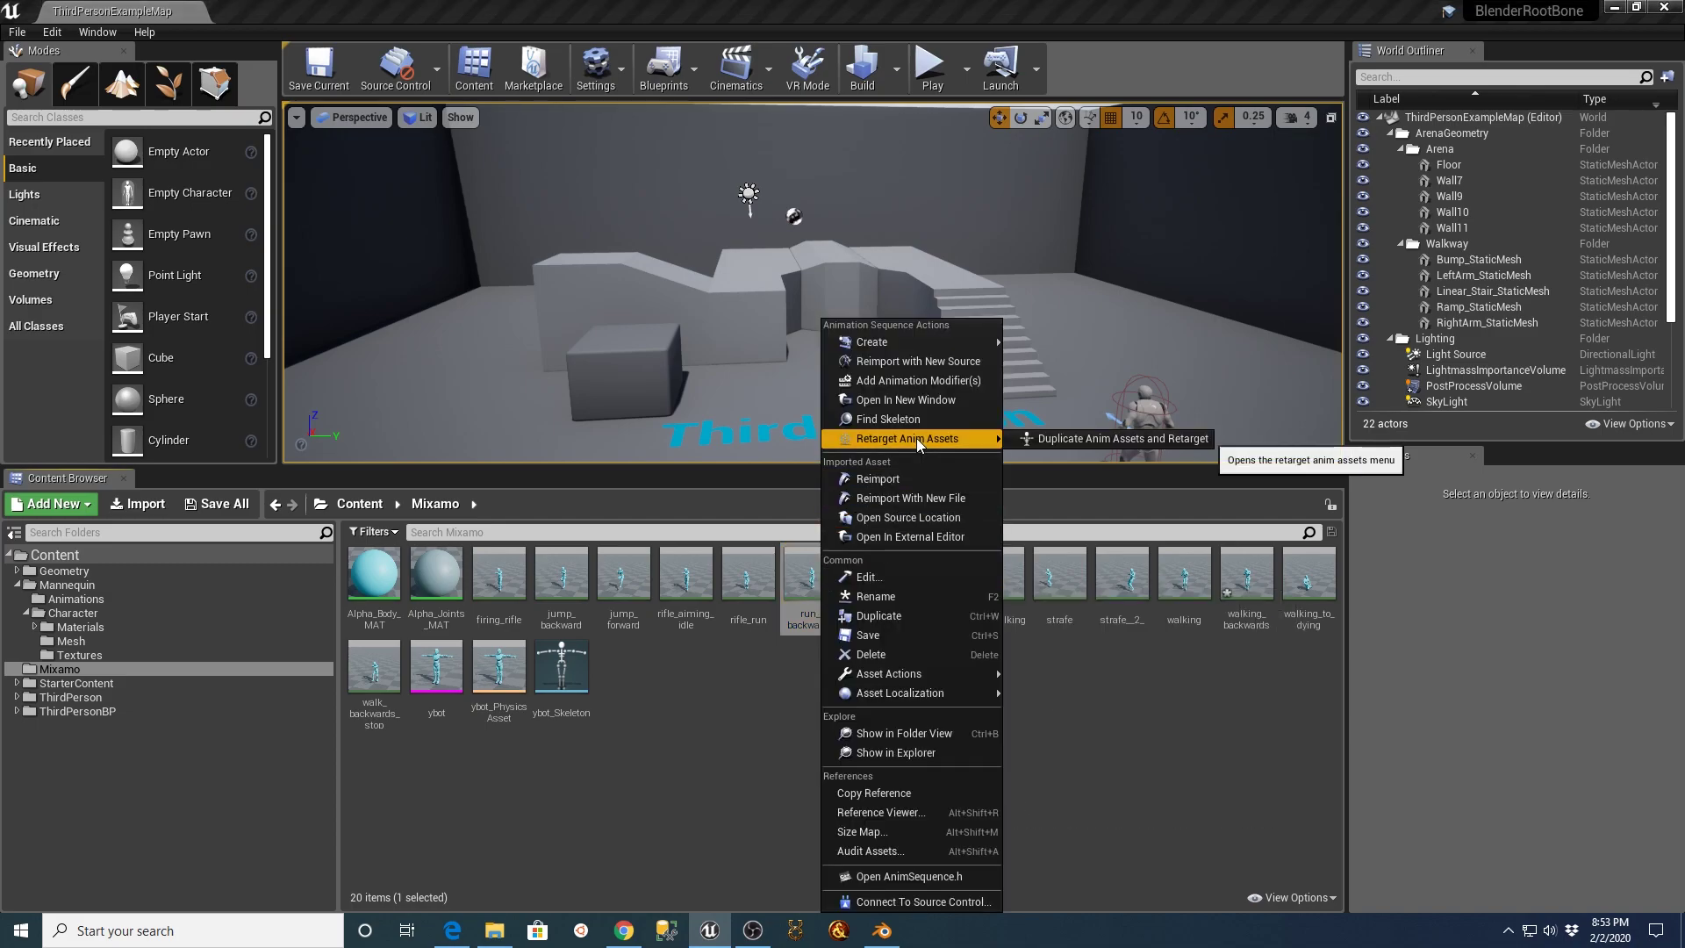
{"action": "left_click", "coordinate": [1069, 440]}
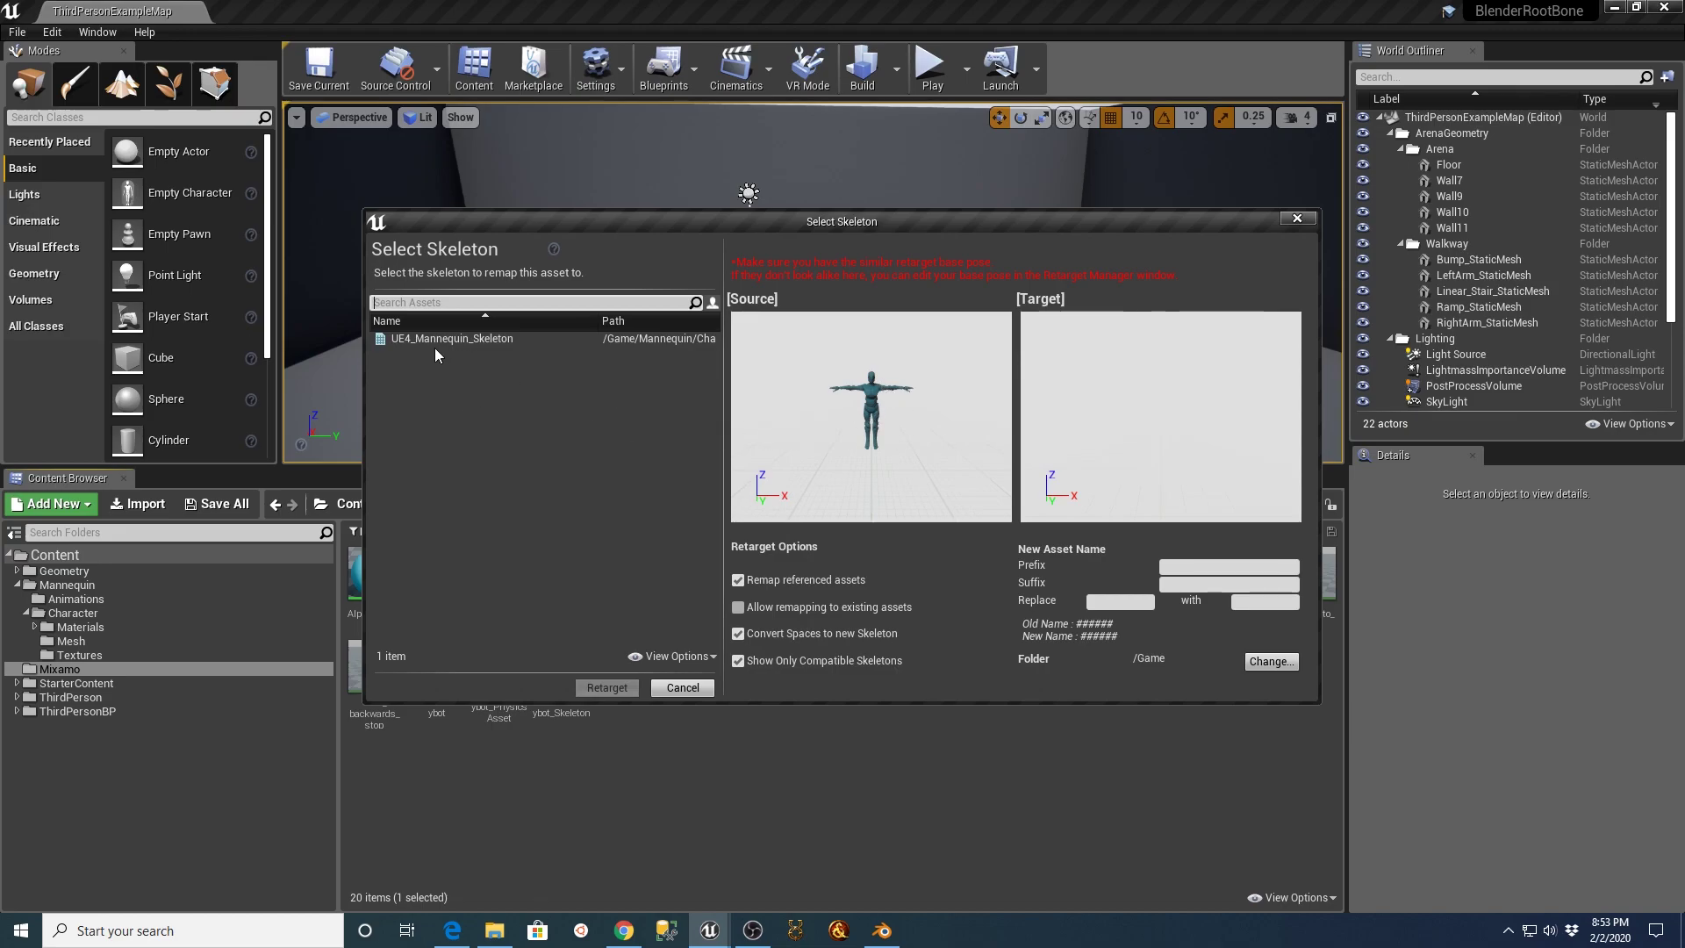
{"action": "left_click", "coordinate": [437, 340]}
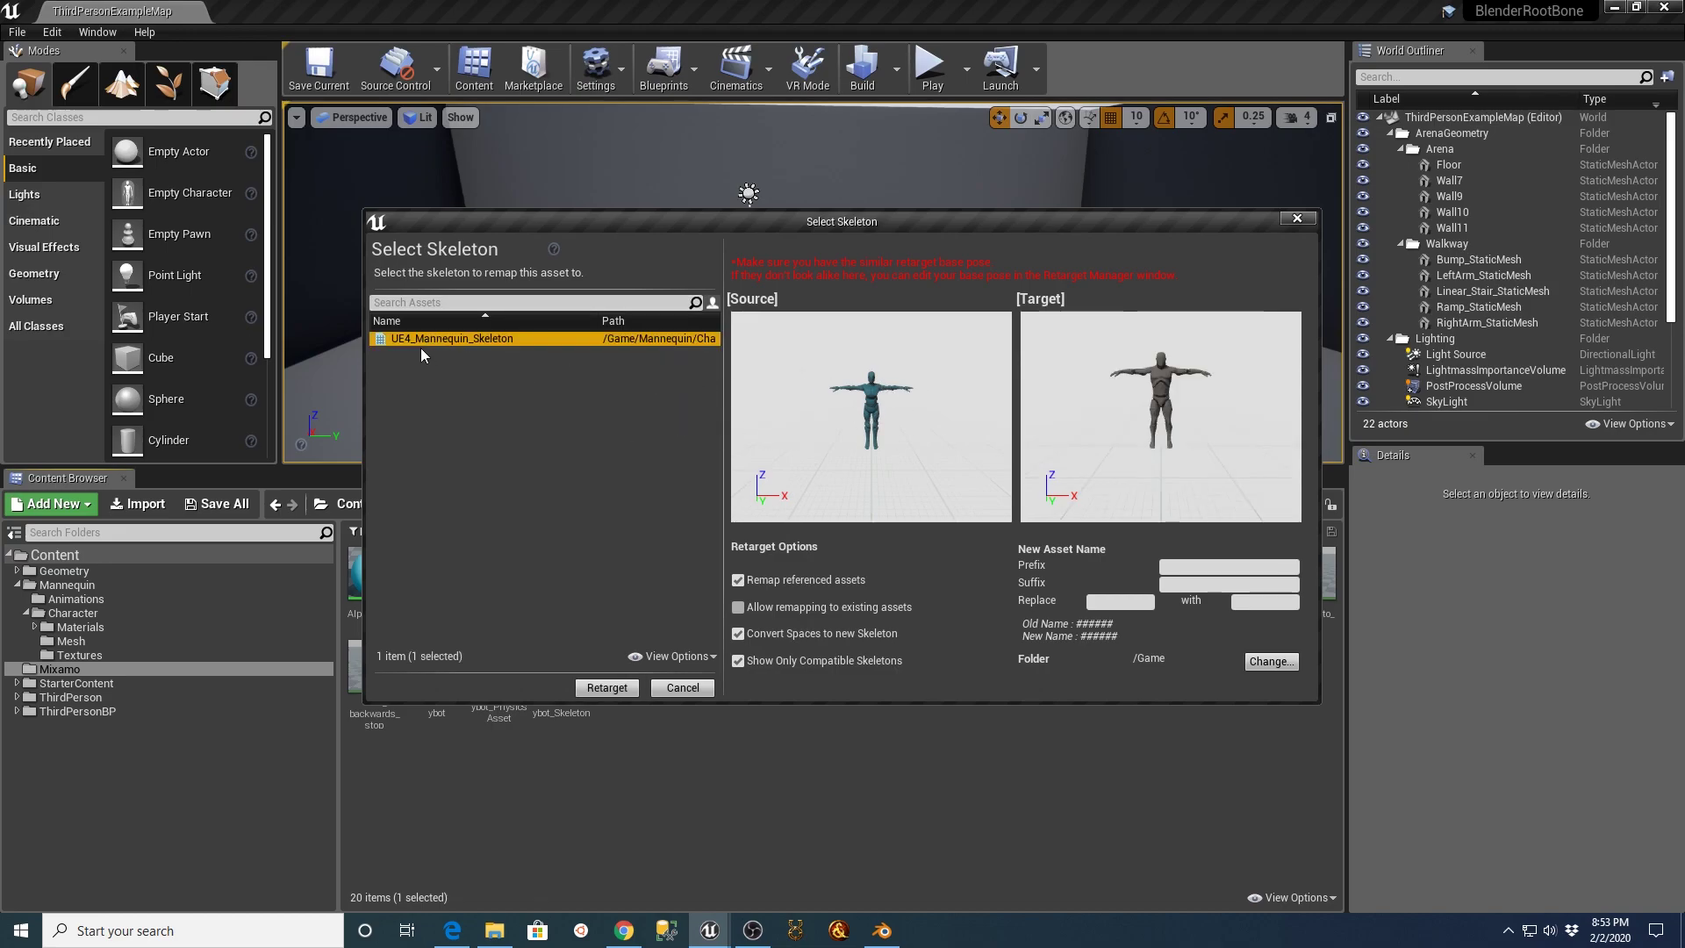
{"action": "left_click", "coordinate": [1188, 568]}
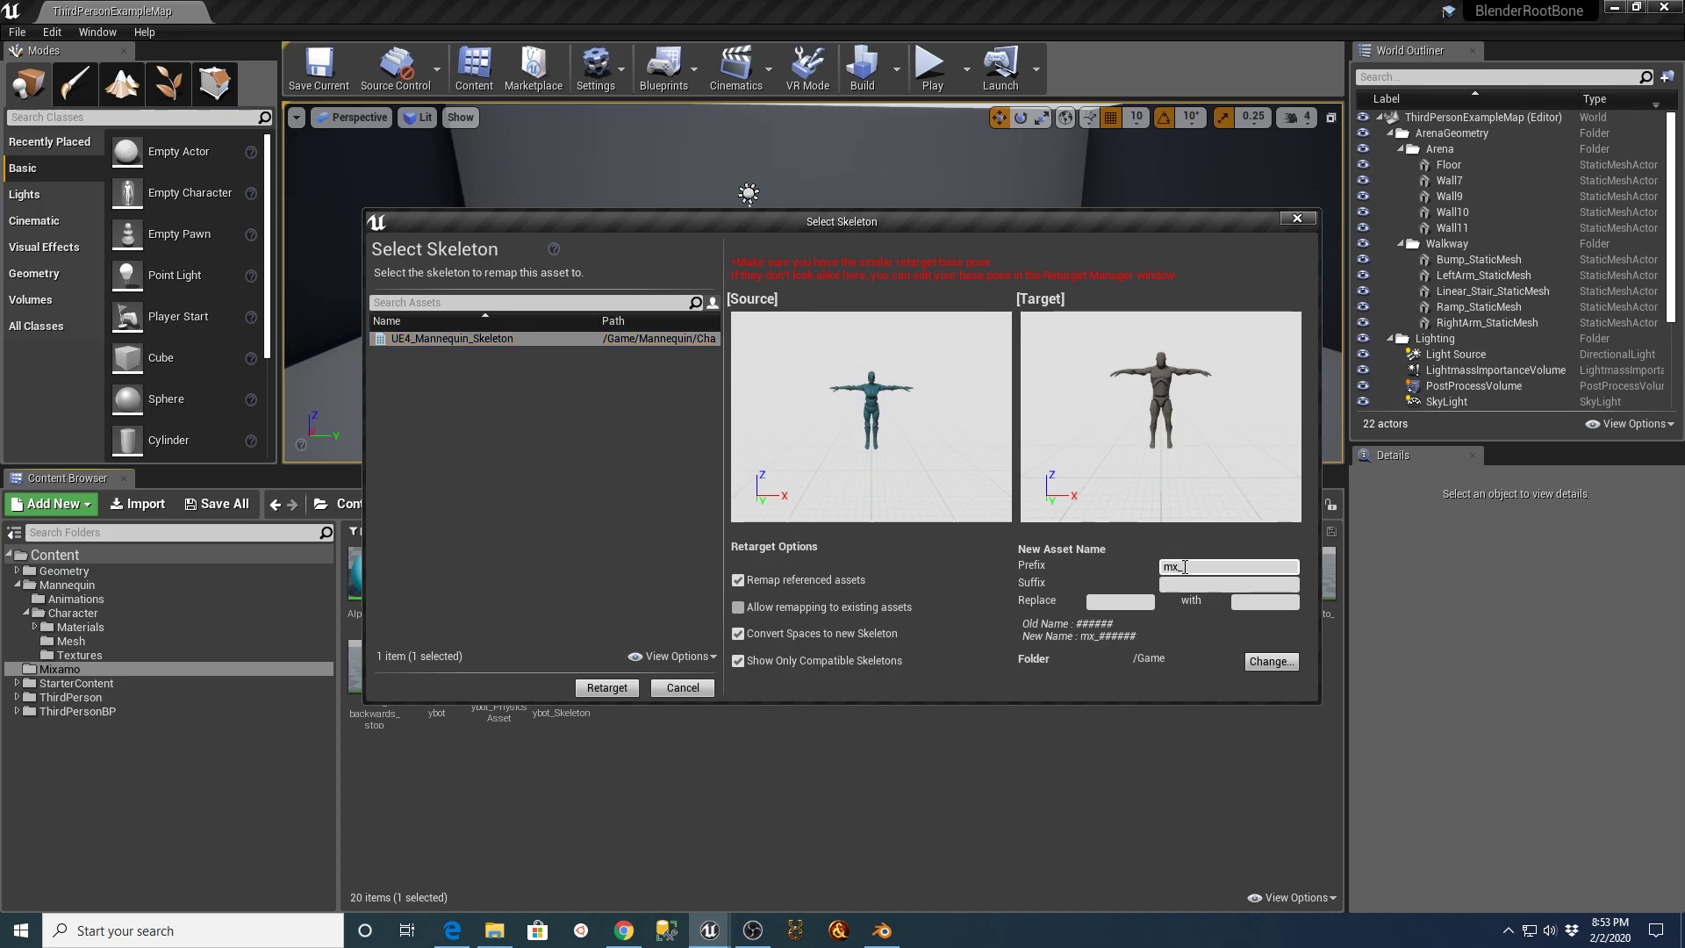
- Create a Mixamo folder inside Mannequin/Animations as the destination and run the retarget
{"action": "left_click", "coordinate": [1269, 662]}
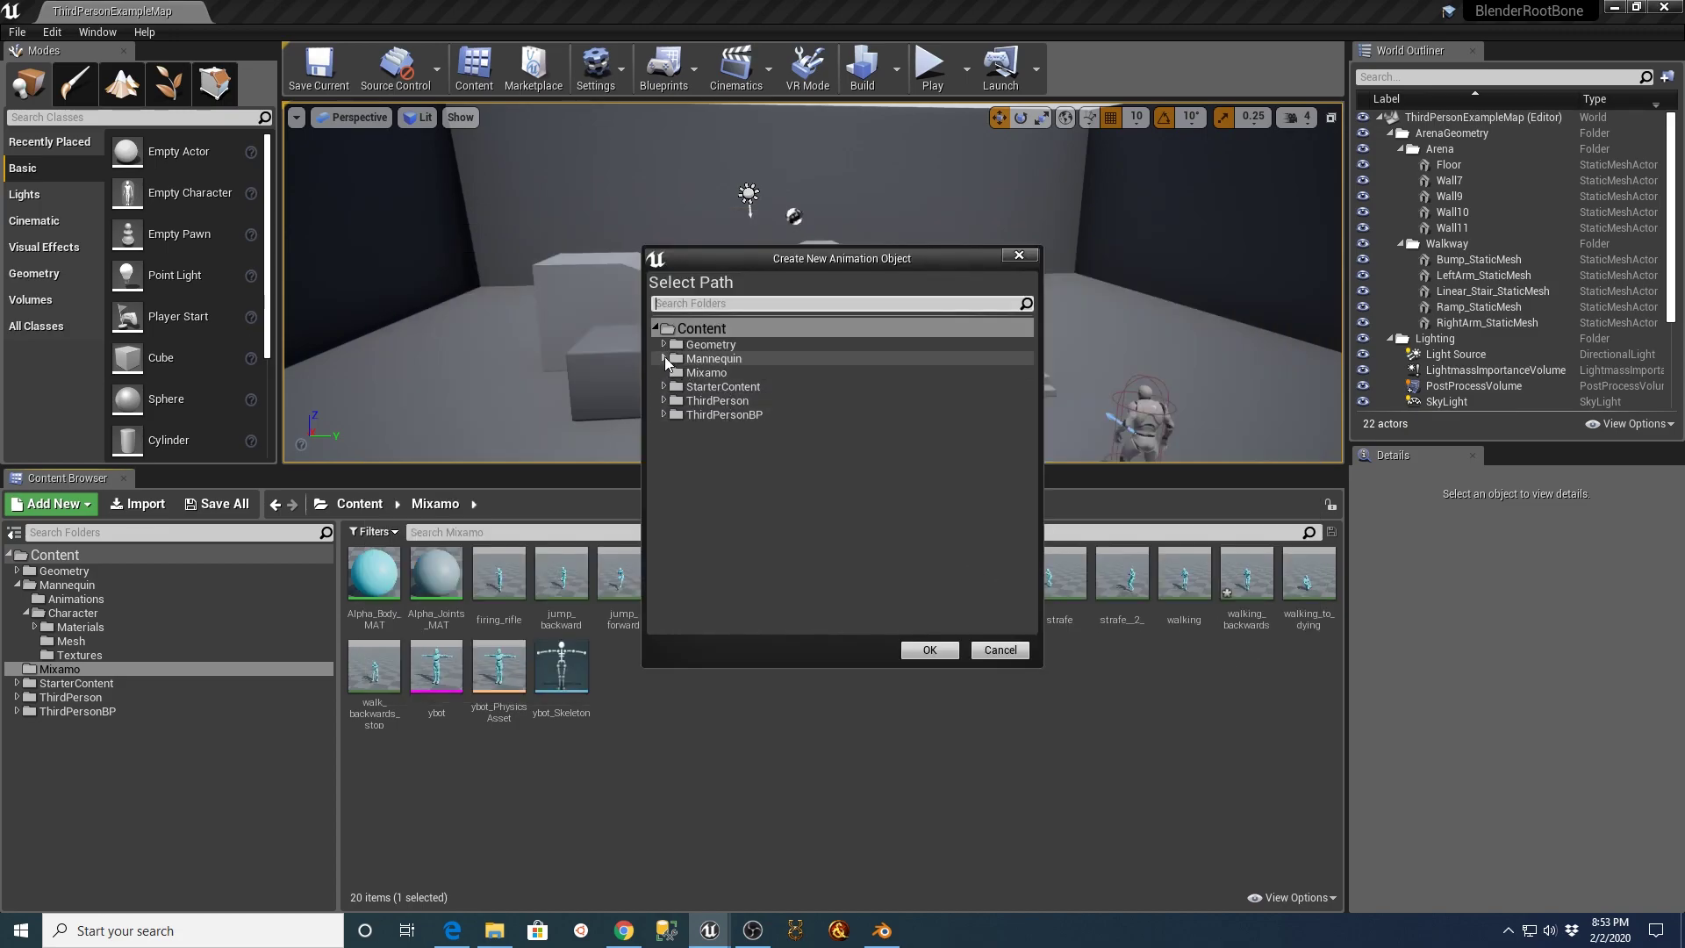
{"action": "left_click", "coordinate": [665, 358]}
{"action": "left_click", "coordinate": [721, 372]}
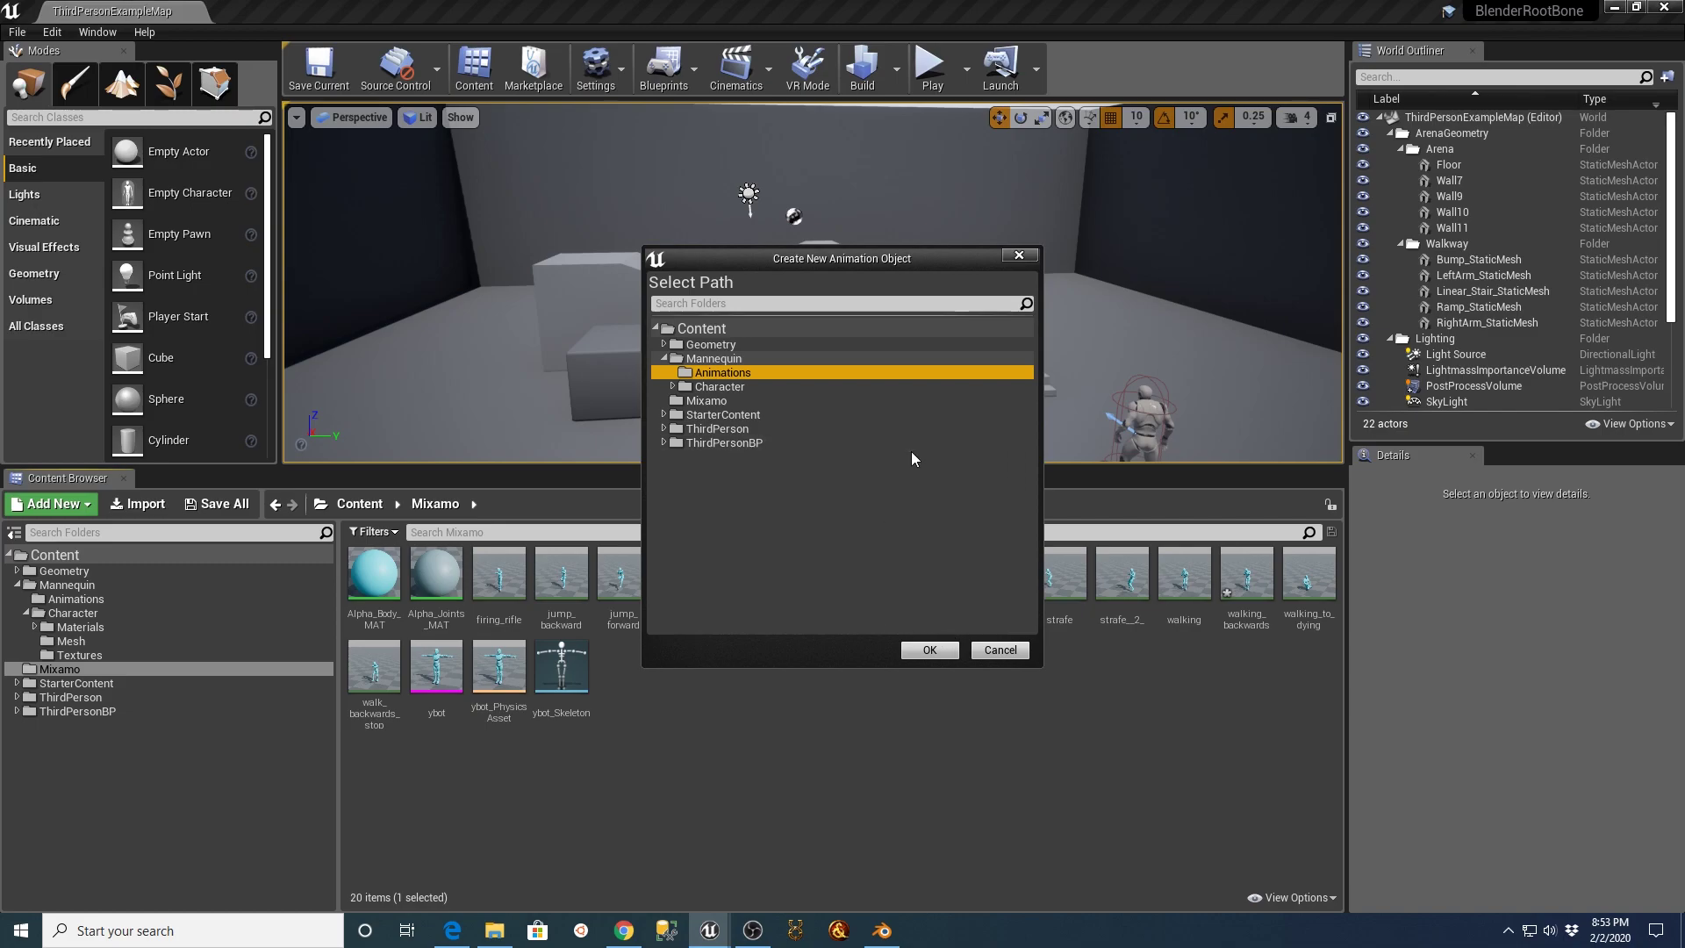
{"action": "right_click", "coordinate": [737, 373]}
{"action": "left_click", "coordinate": [777, 380]}
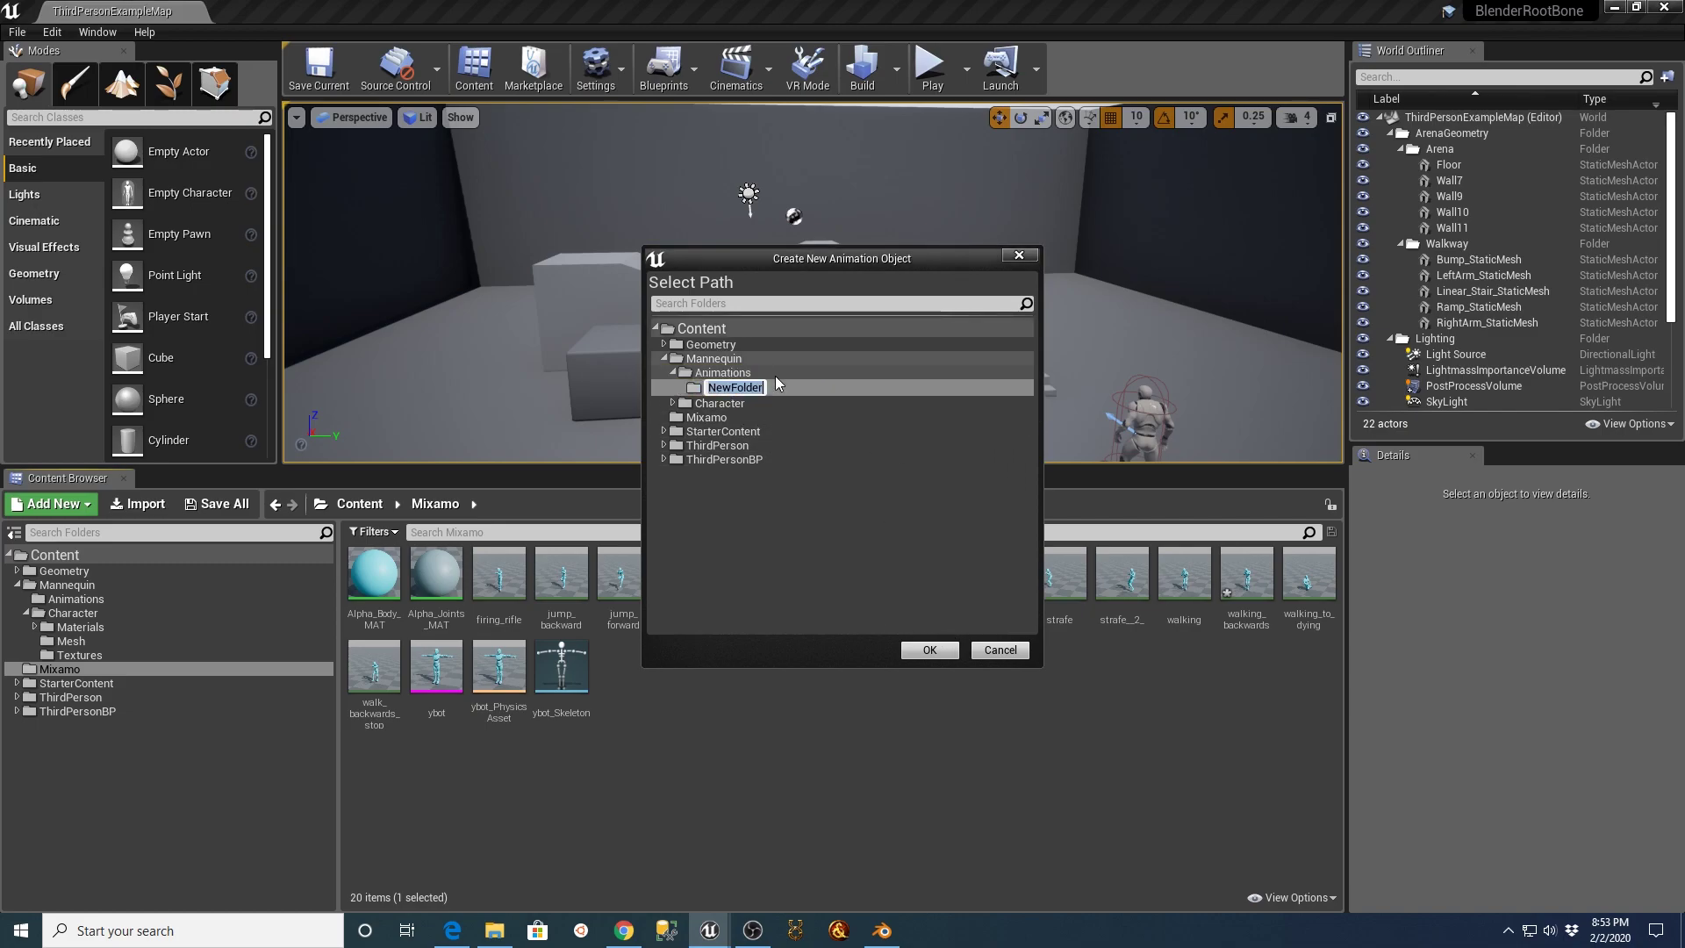
{"action": "type", "text": "Mixamo"}
{"action": "key", "text": "Return"}
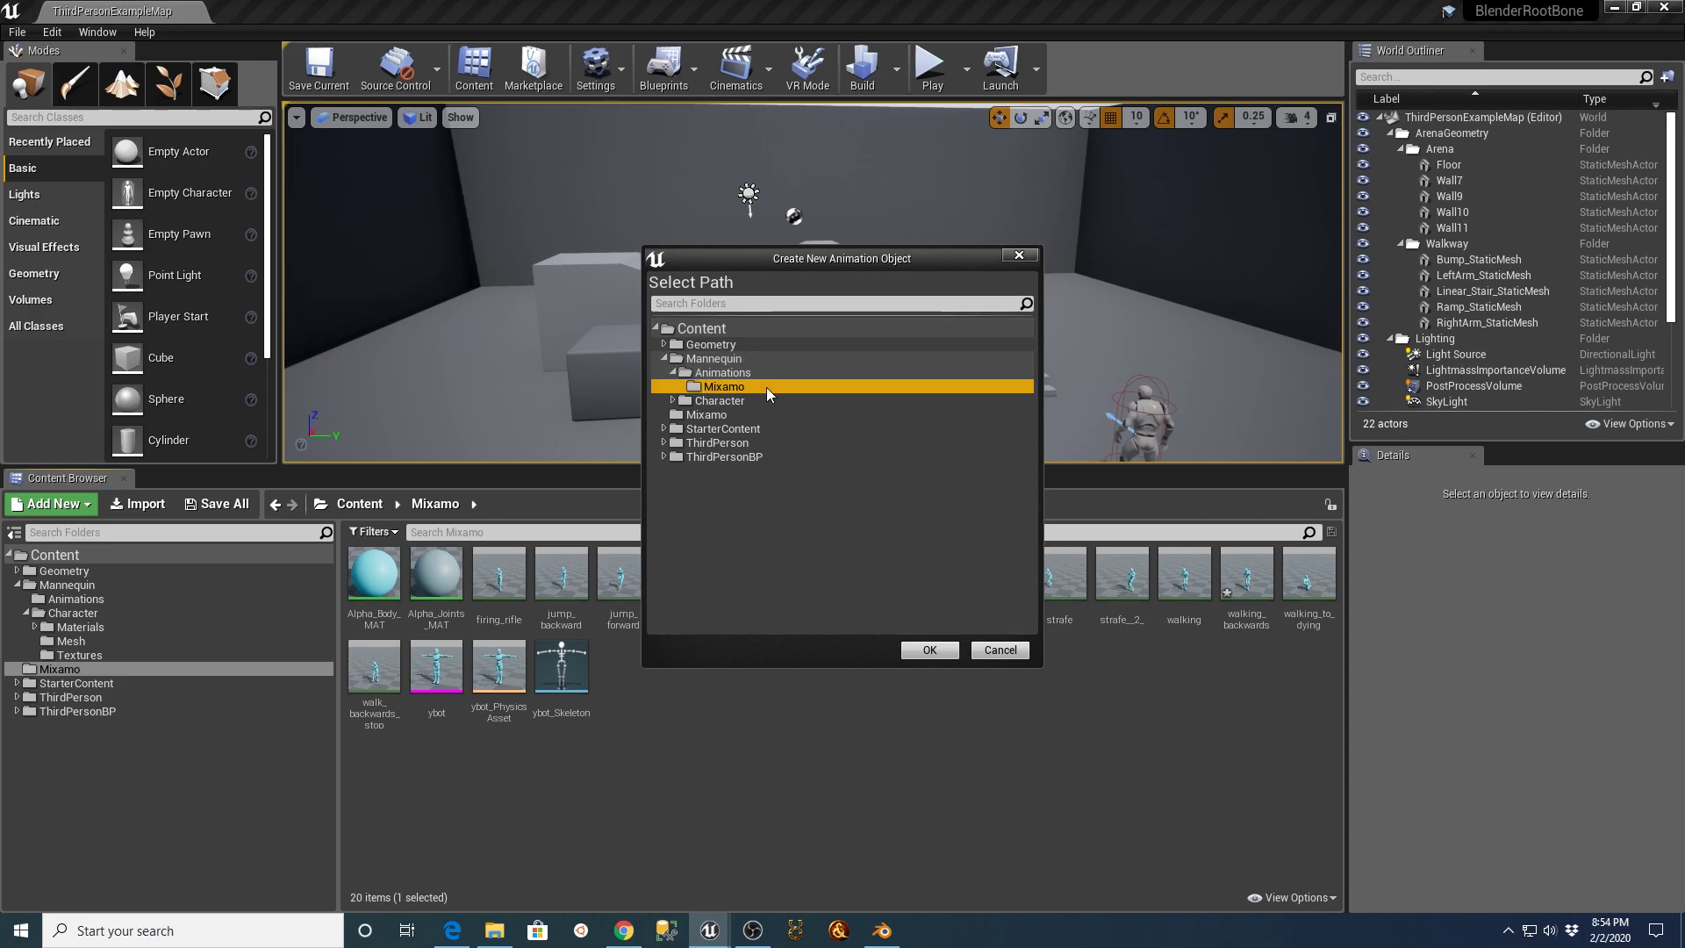
{"action": "left_click", "coordinate": [929, 649]}
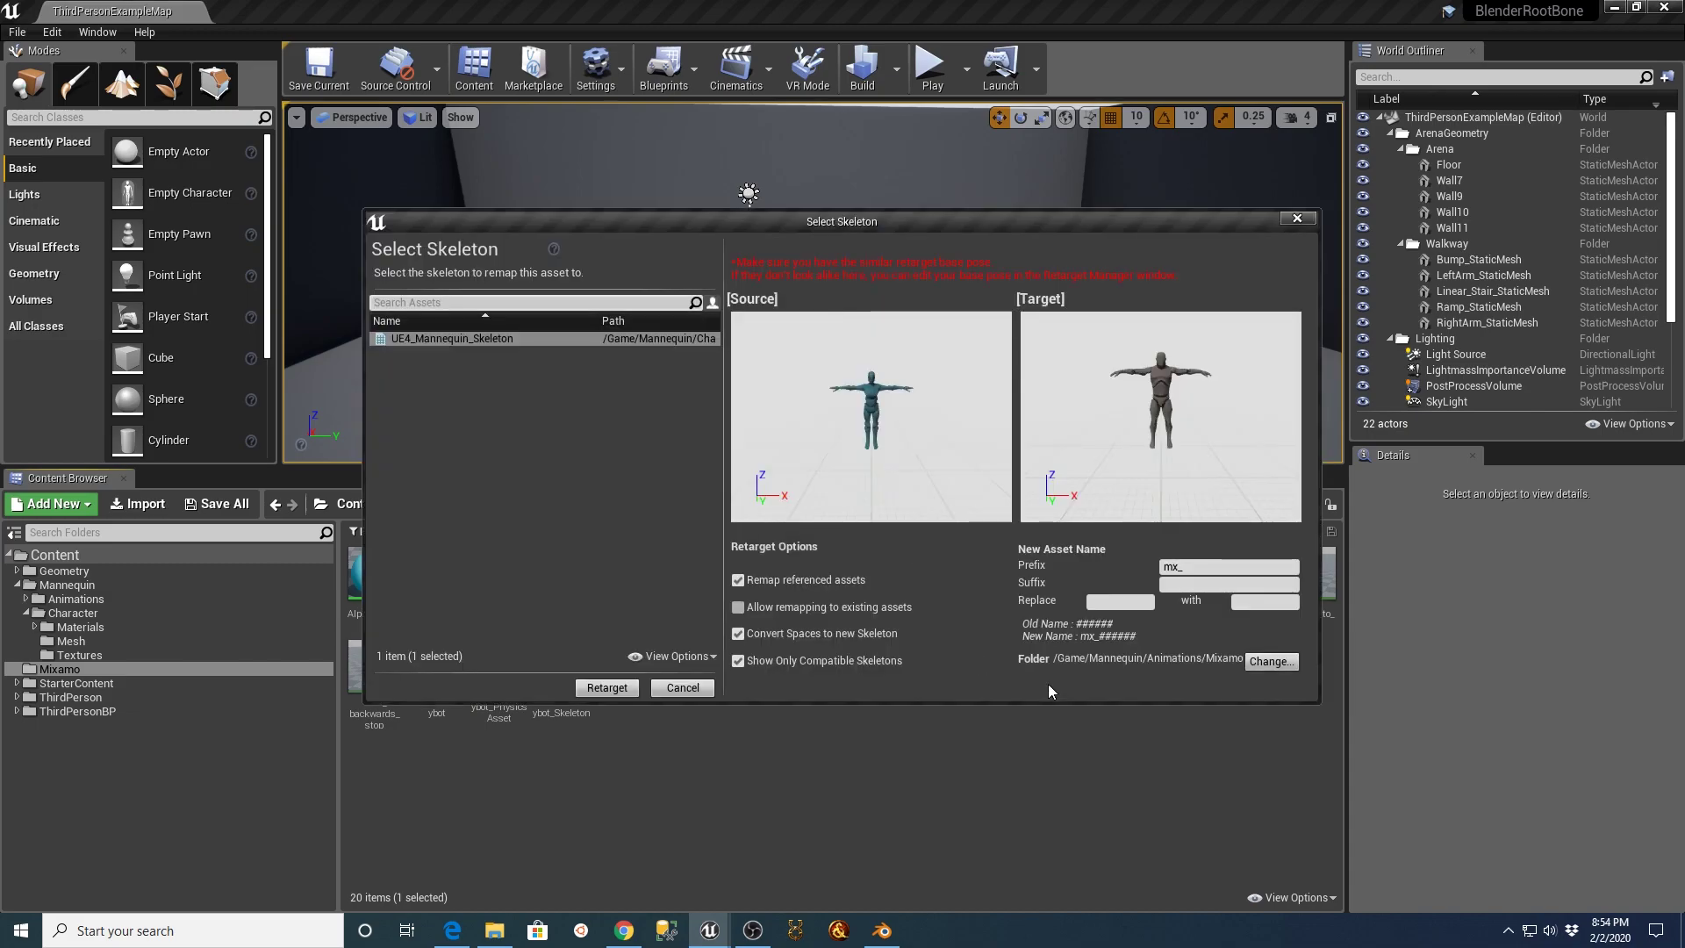
{"action": "left_click", "coordinate": [606, 687]}
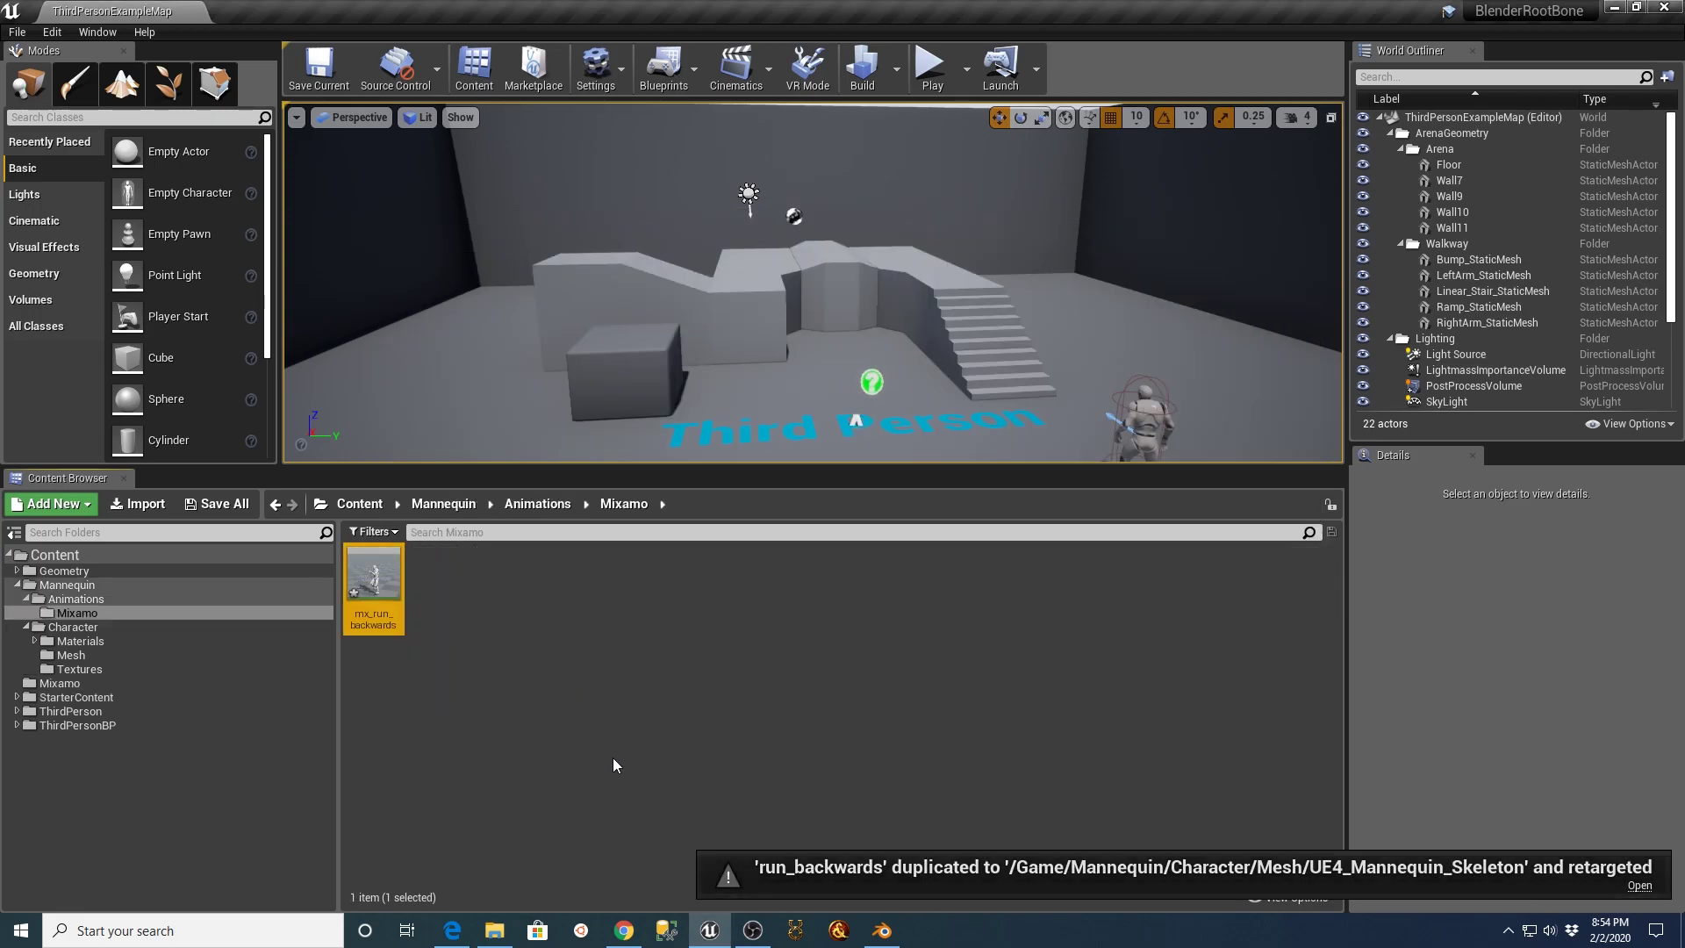
- Preview the mx_run_backwards animation, enable its root motion, and save it
{"action": "double_click", "coordinate": [369, 575]}
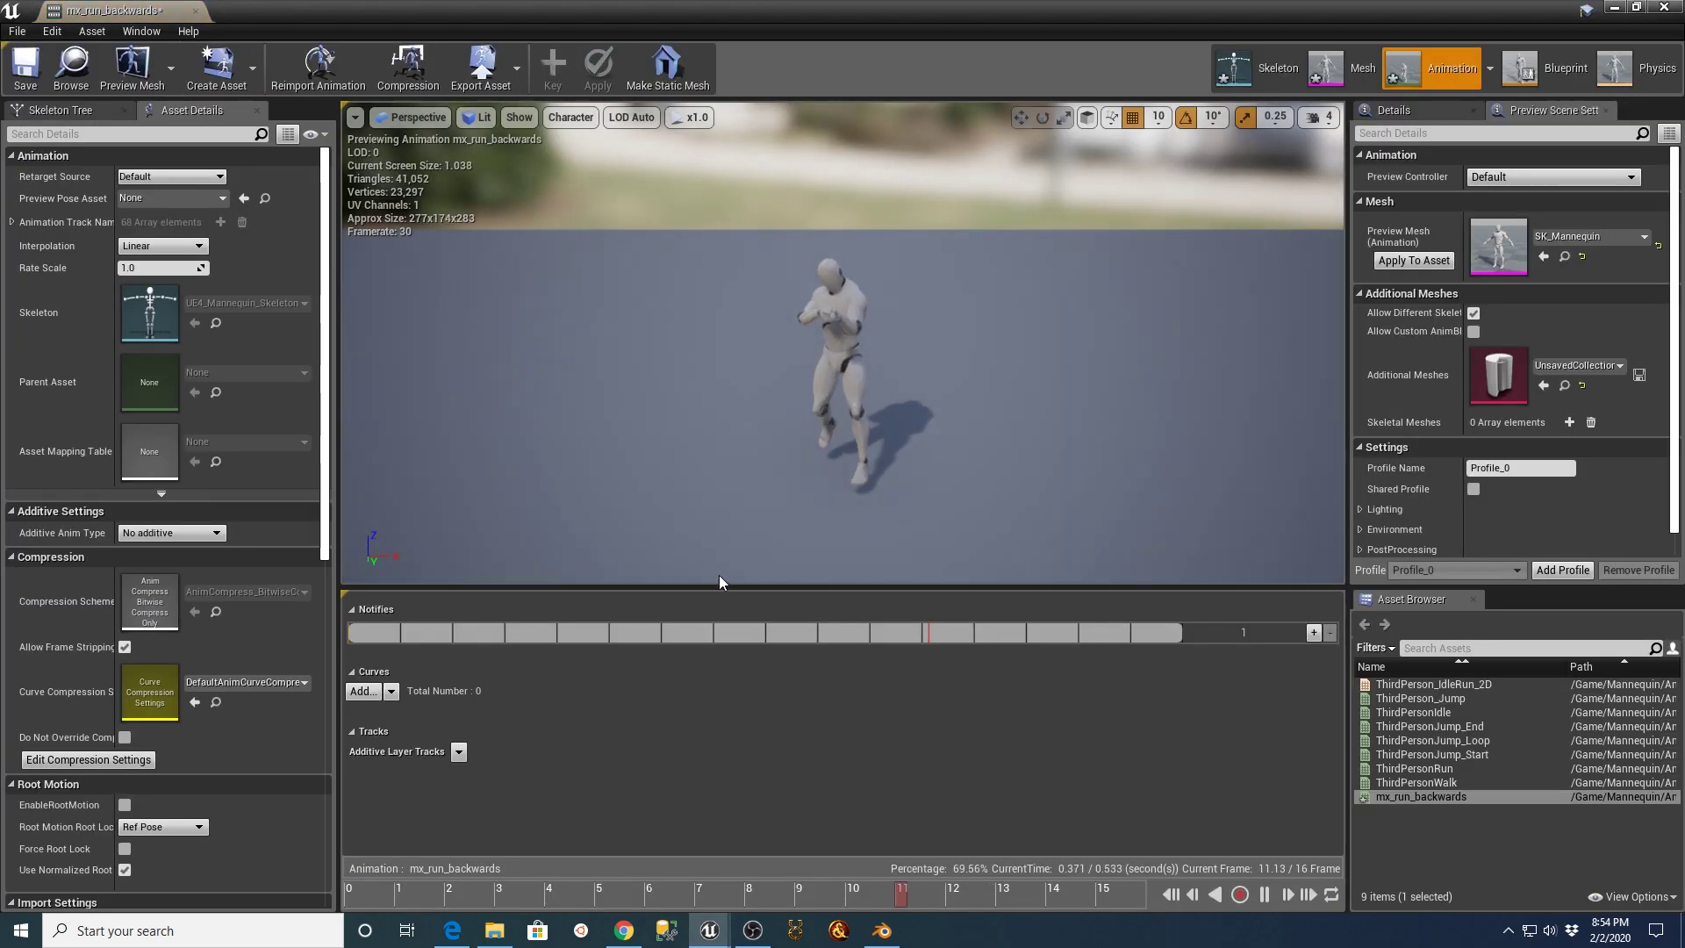
{"action": "mouse_move", "coordinate": [778, 466]}
{"action": "right_mouse_down"}
{"action": "mouse_move", "coordinate": [784, 505]}
{"action": "mouse_move", "coordinate": [782, 445]}
{"action": "right_mouse_up"}
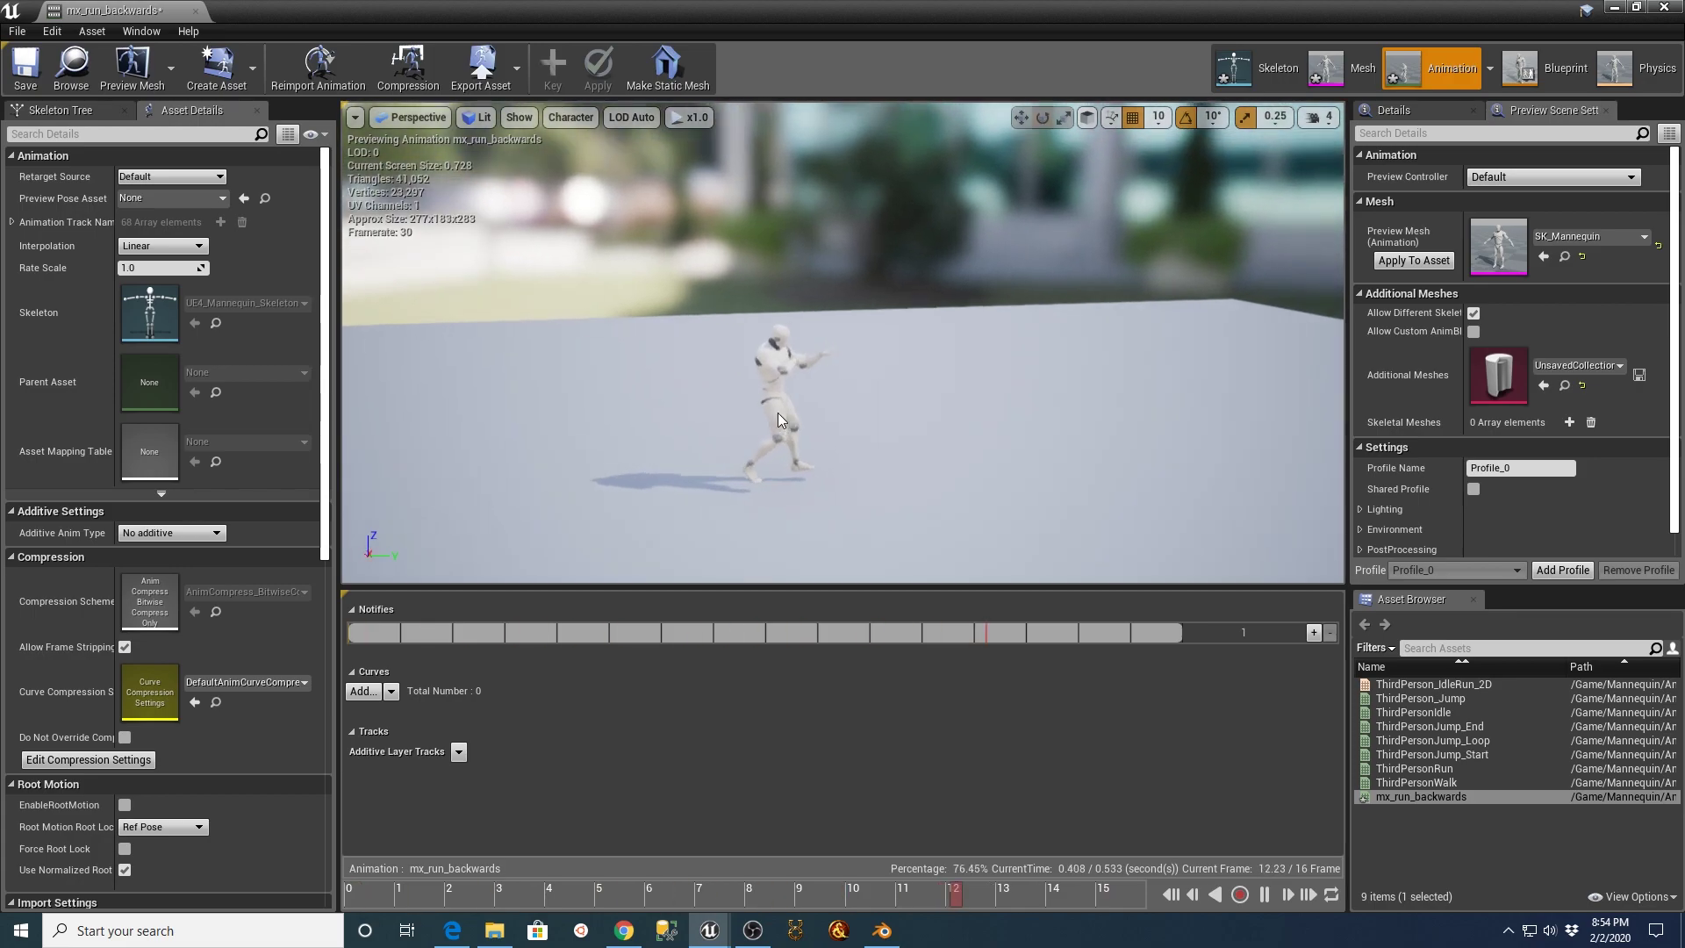
{"action": "left_click", "coordinate": [125, 805]}
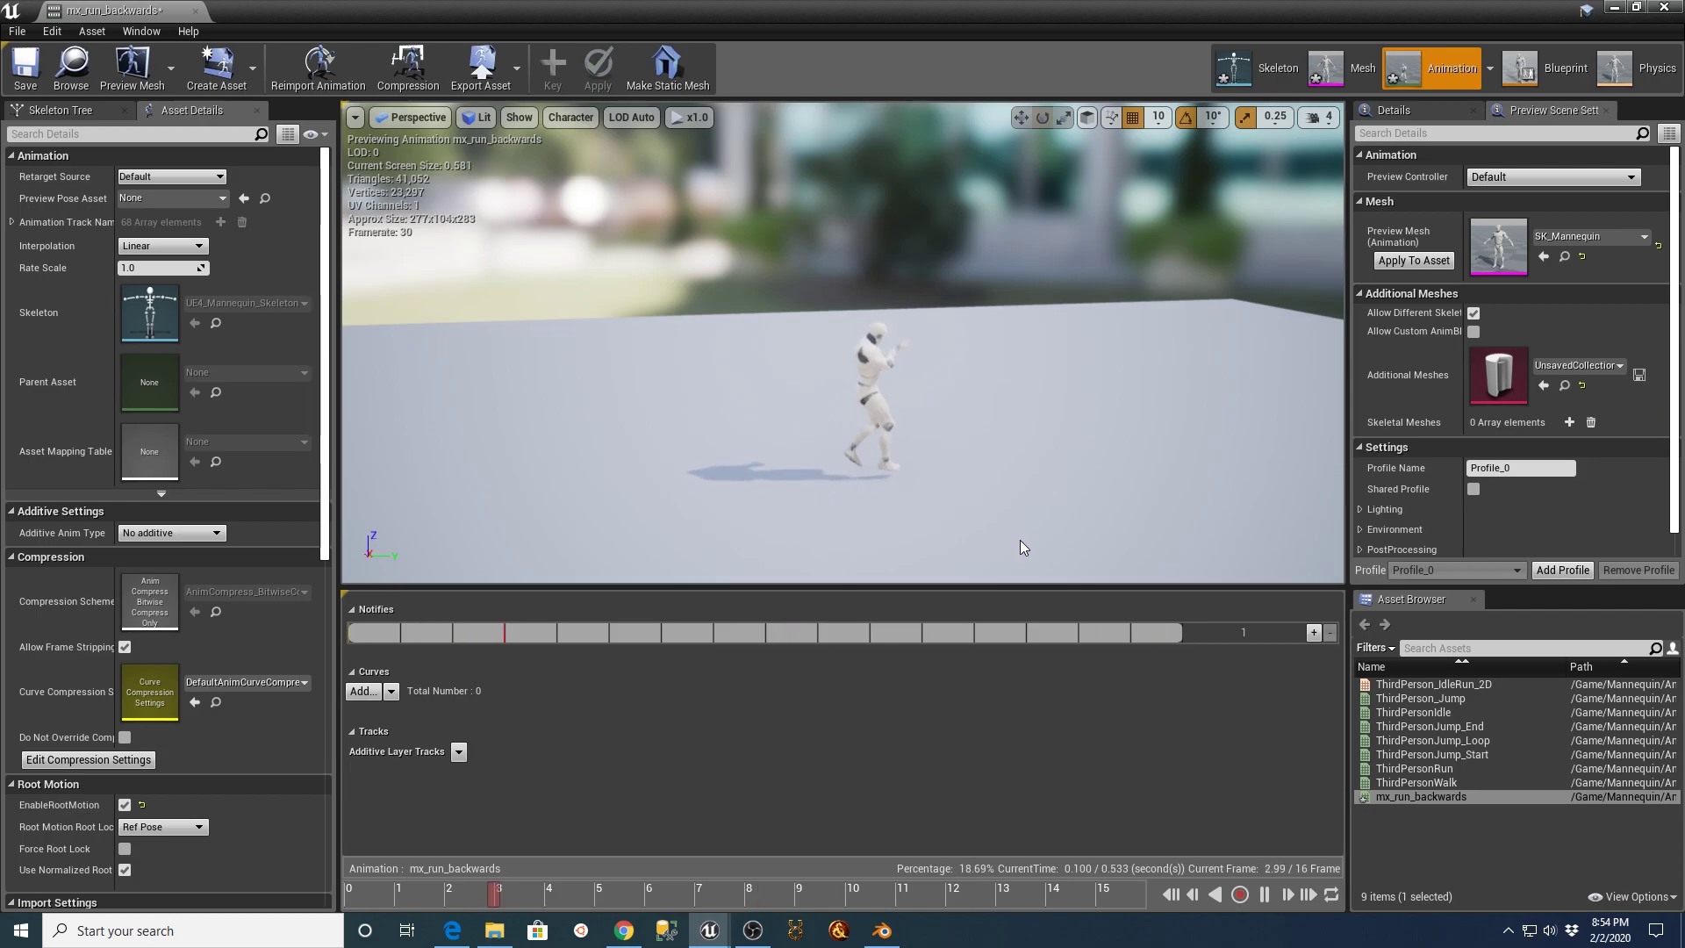
{"action": "right_click_drag", "start_coordinate": [946, 505], "coordinate": [945, 506]}
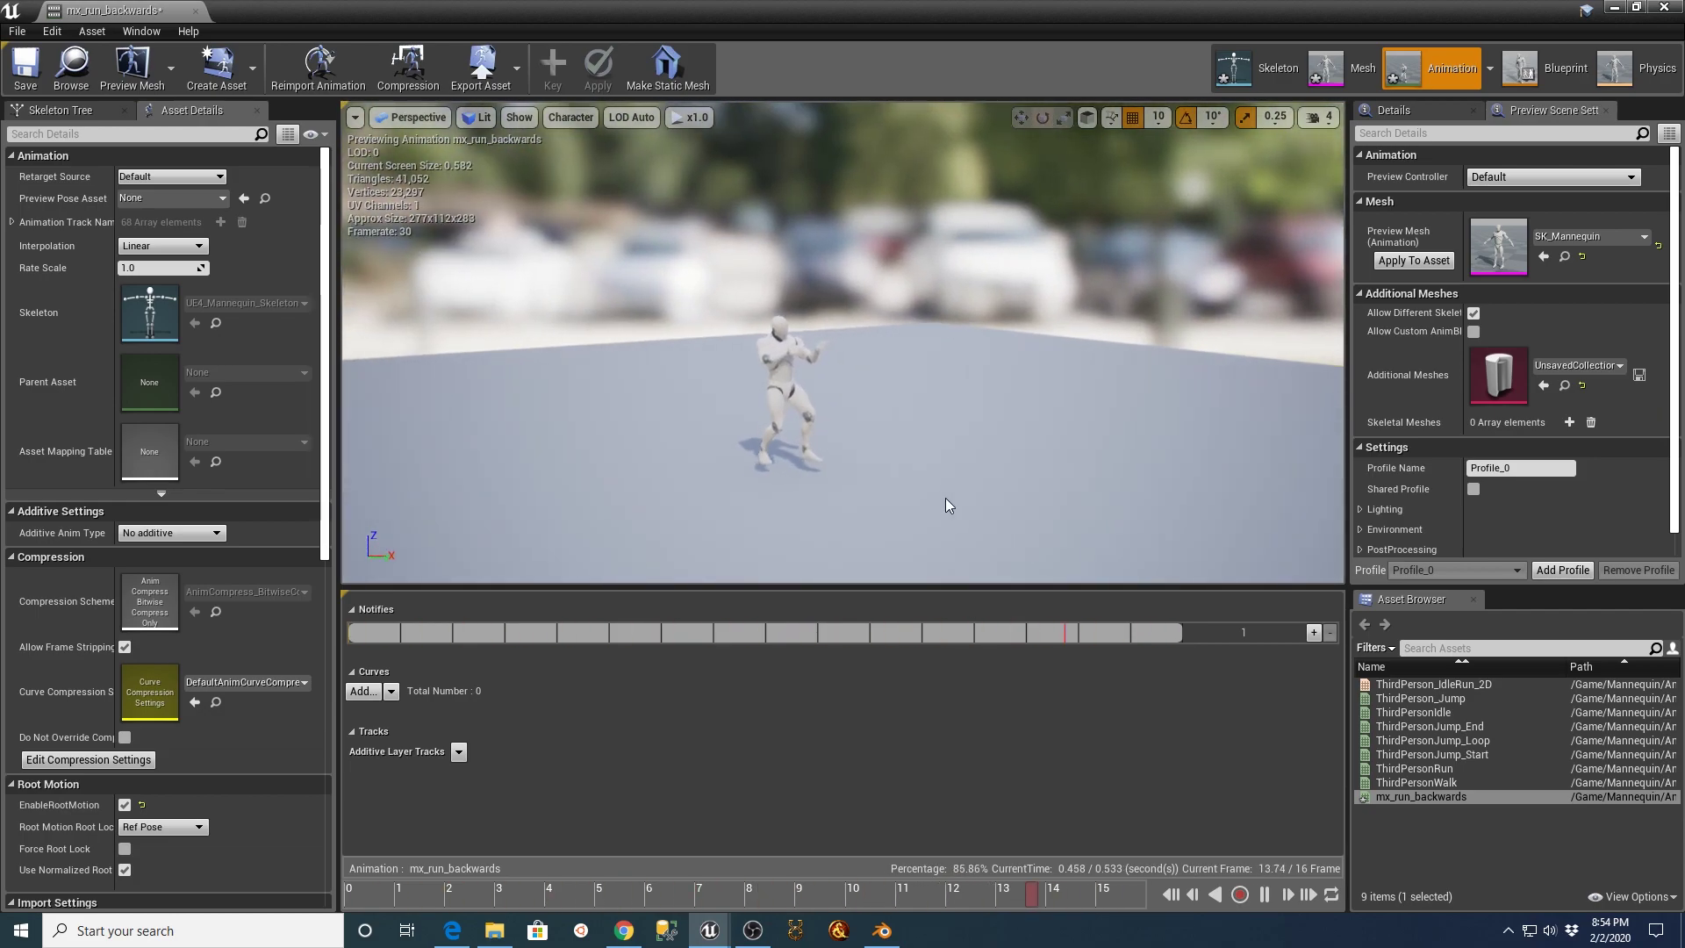
{"action": "left_click", "coordinate": [24, 68]}
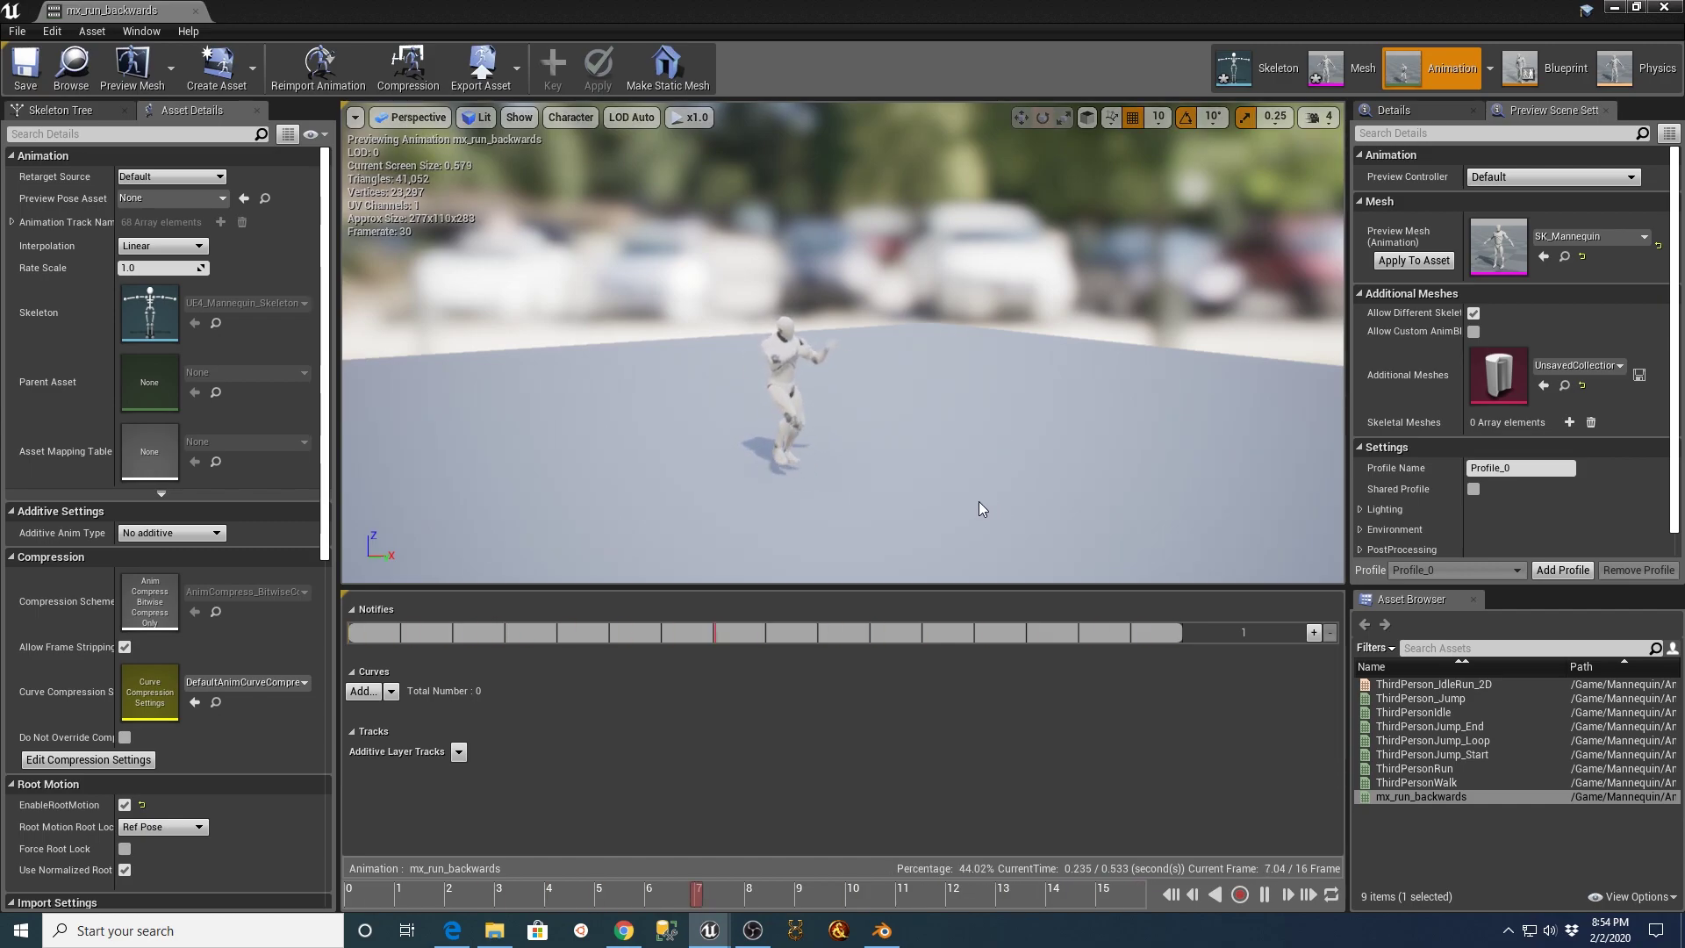
{"action": "left_click", "coordinate": [1107, 630]}
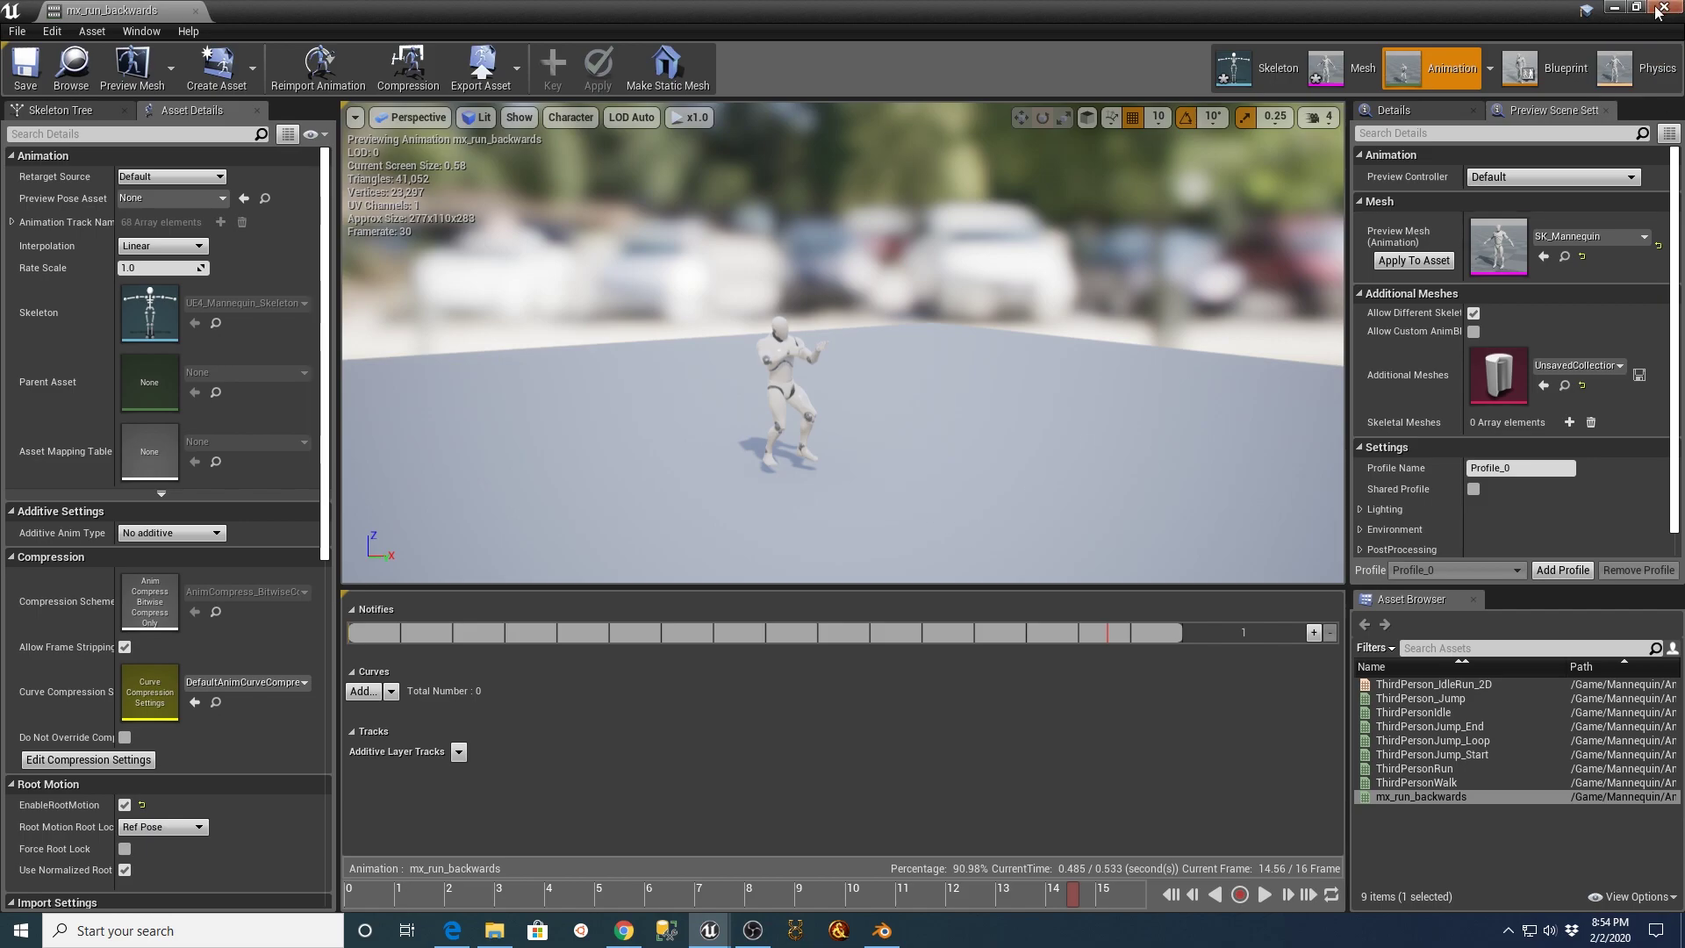
- Return to the level editor and enlarge its viewport by shrinking the Content Browser
{"action": "left_click", "coordinate": [1615, 9]}
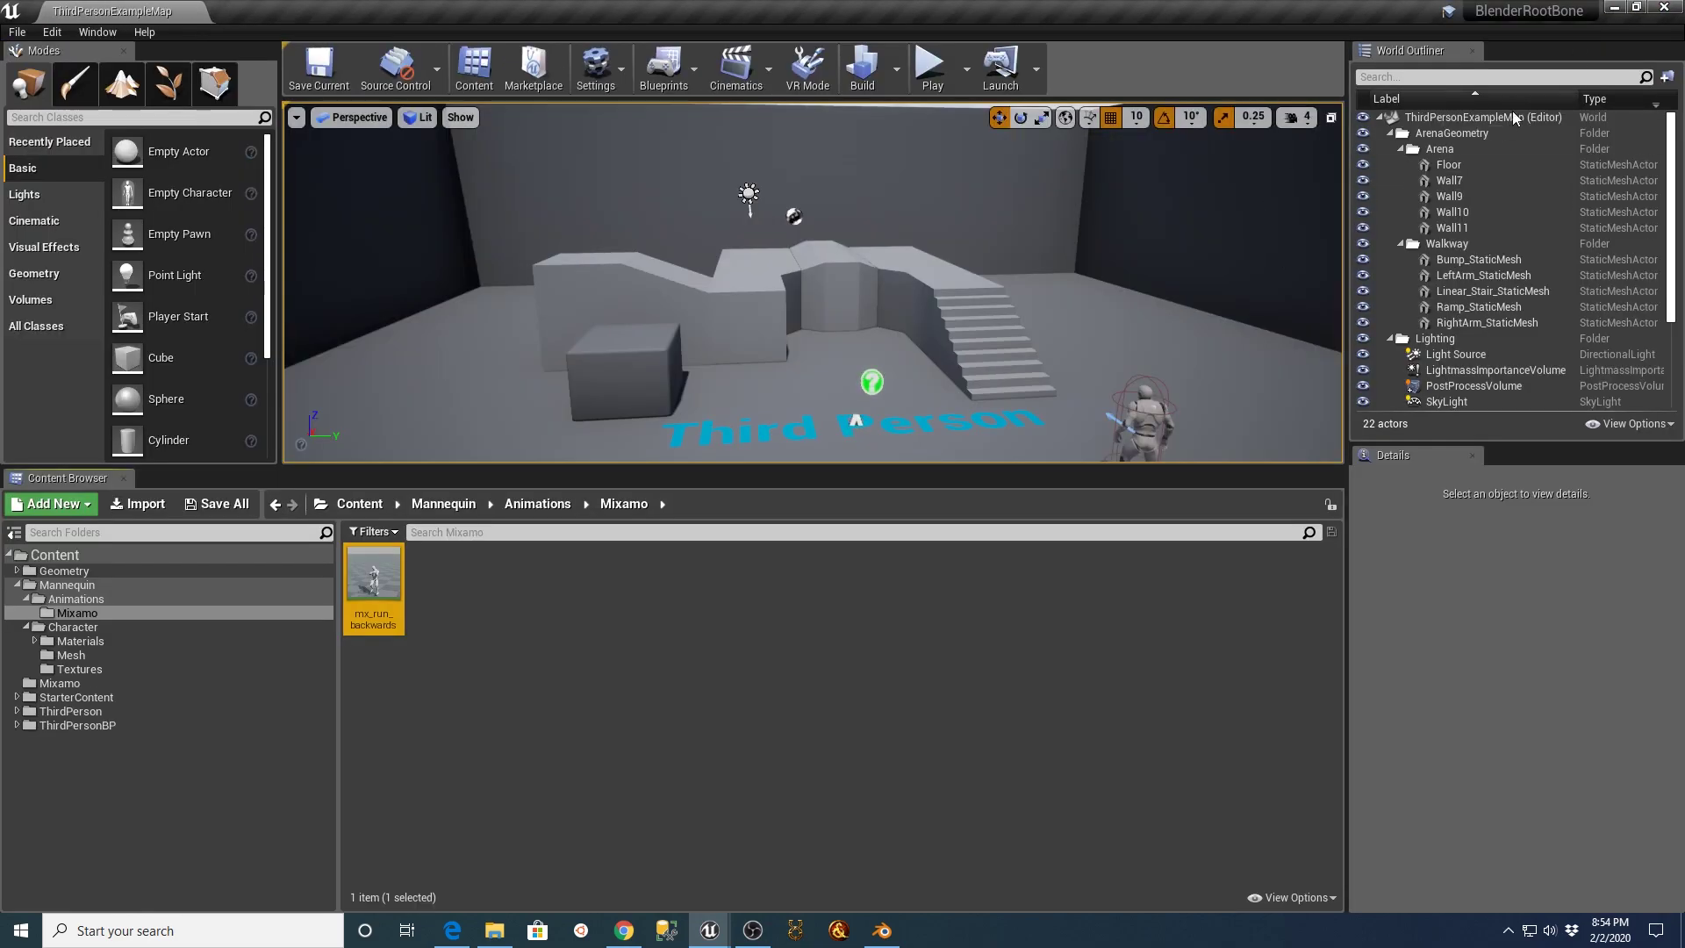
{"action": "left_click_drag", "start_coordinate": [1014, 469], "coordinate": [586, 699]}
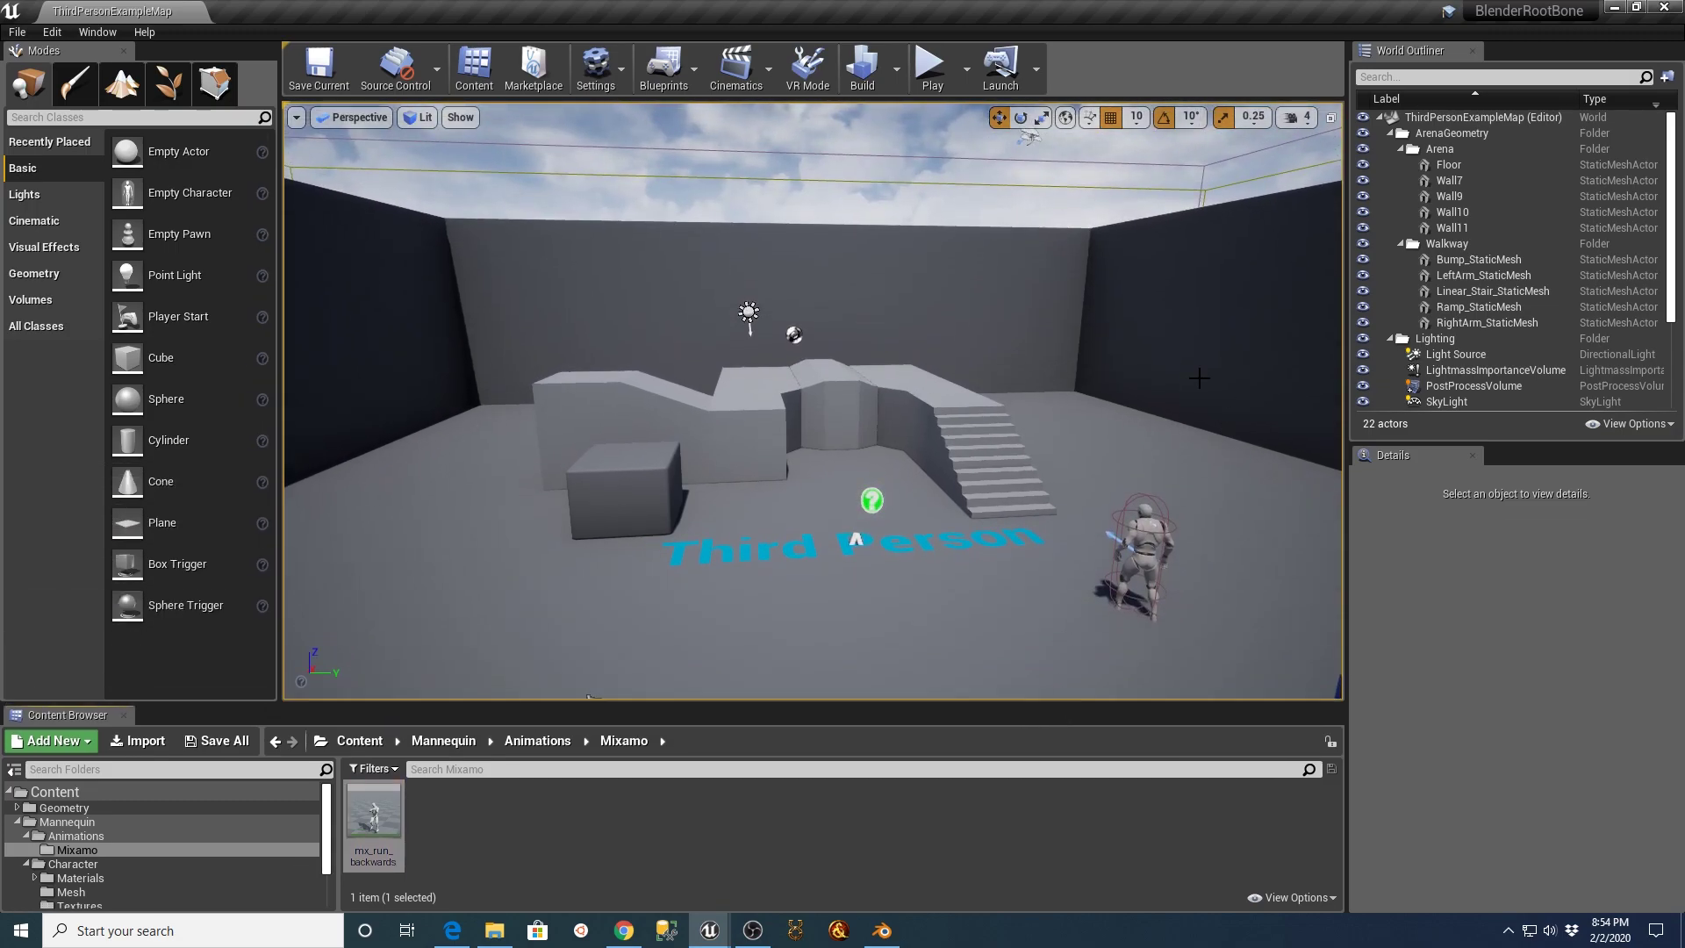